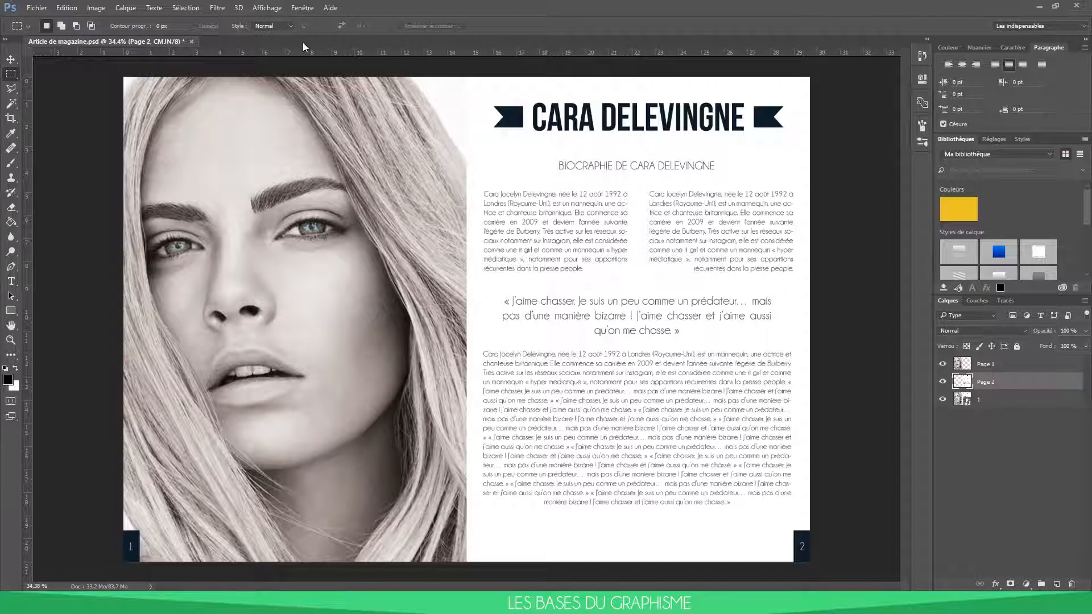
Open the "Fichiers pour tuto" desktop folder, preview the cara-delevingne photo, locate the Mockup - Magazine file and close the folder.
click(1038, 6)
double_click(80, 18)
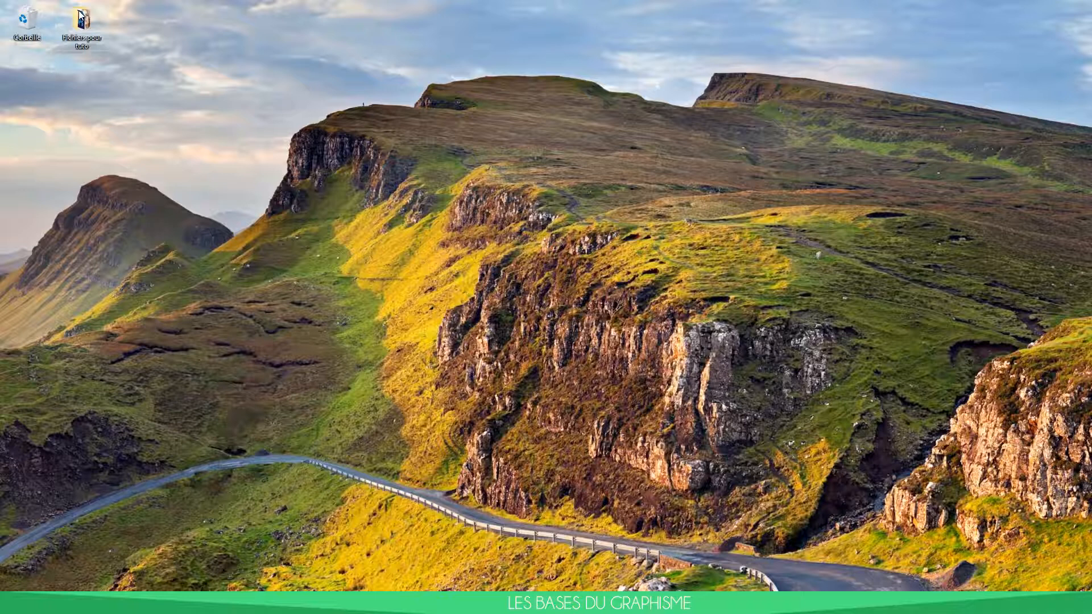
drag(610, 125, 626, 118)
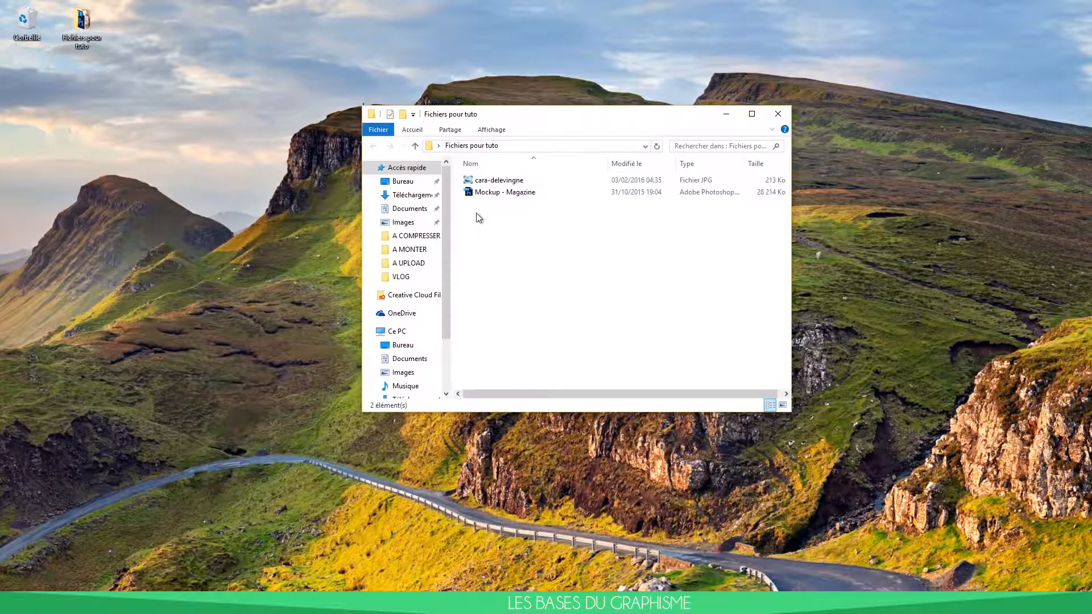
click(499, 182)
double_click(498, 182)
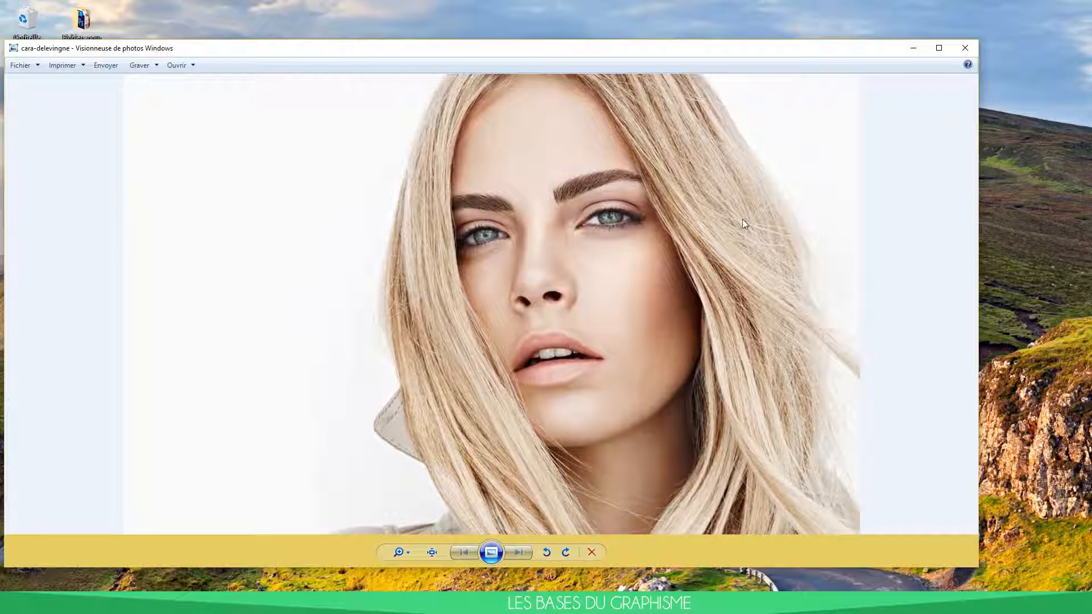
click(958, 47)
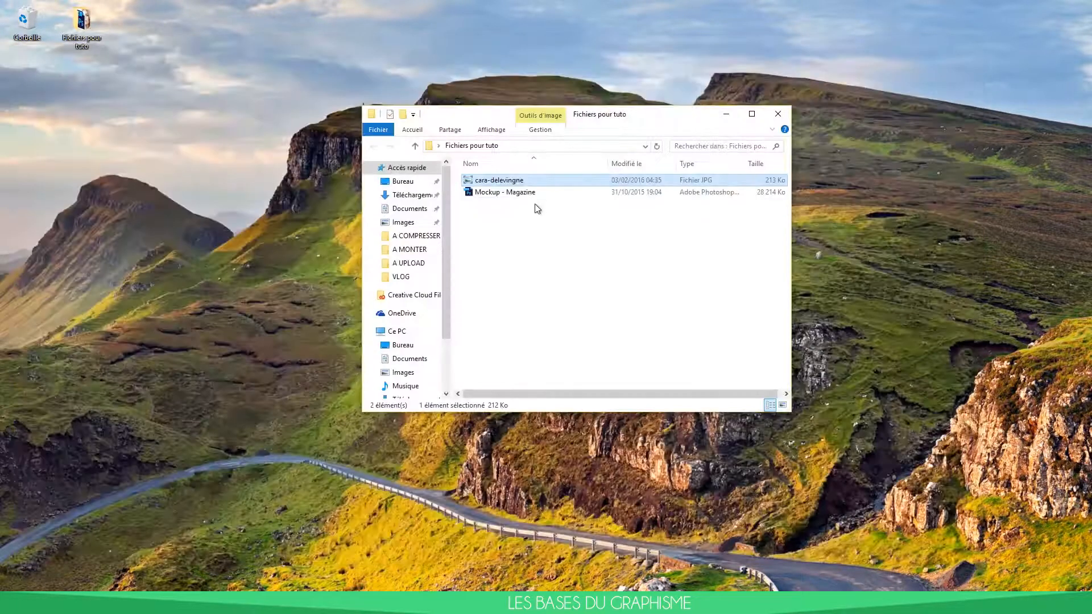
click(576, 193)
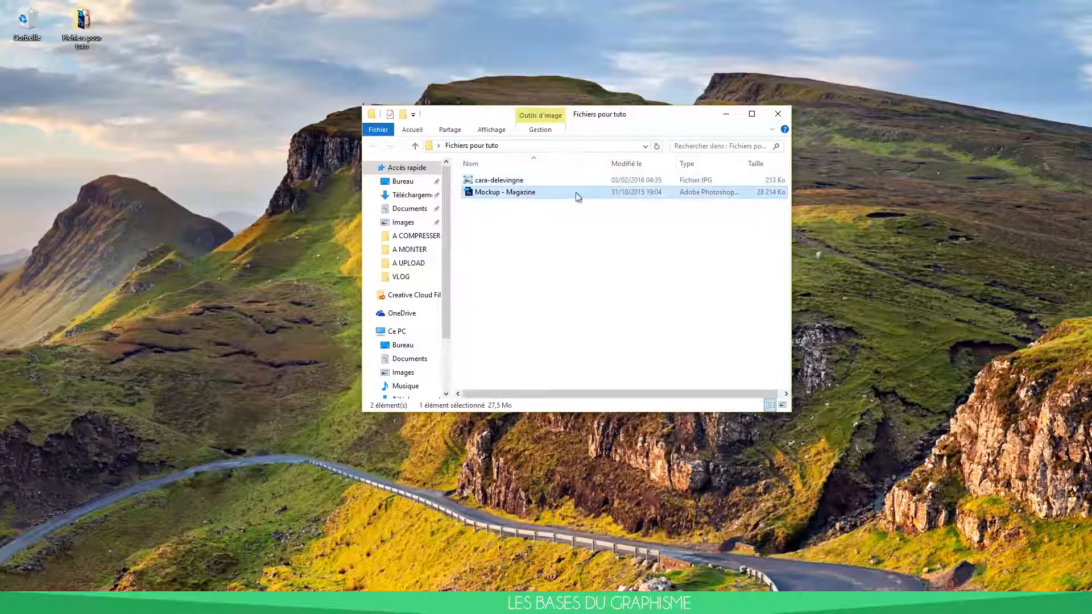
click(778, 112)
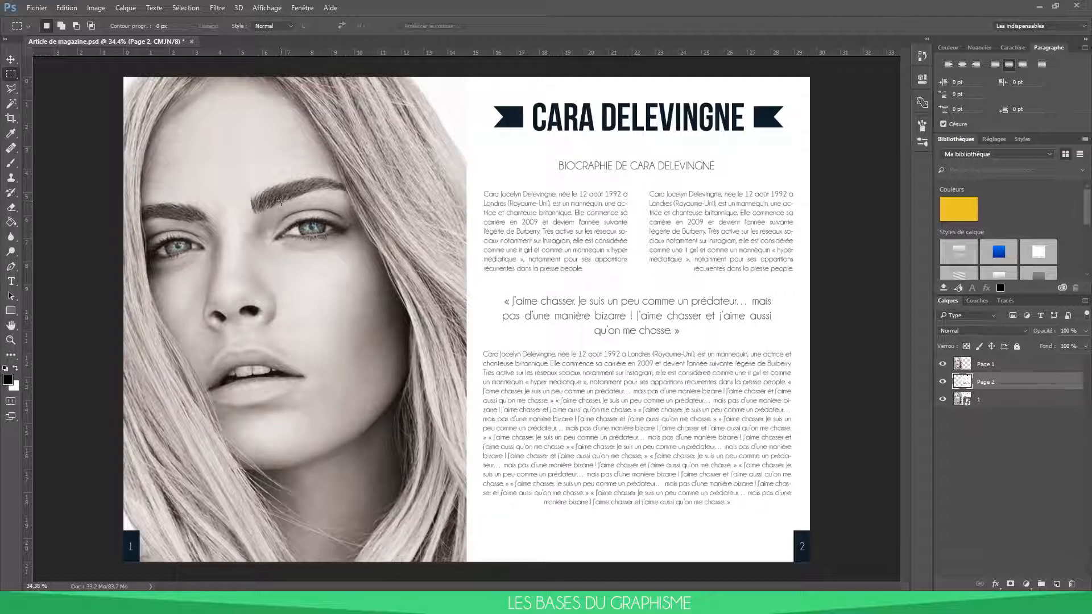
Start a new document named "Article - Magazine - 2".
click(35, 12)
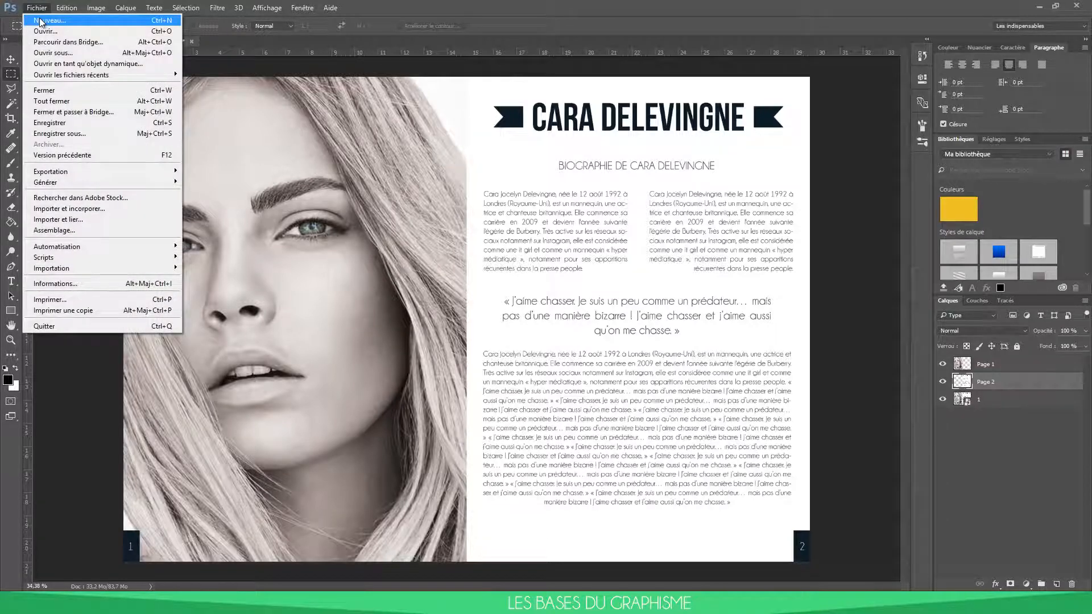
click(41, 19)
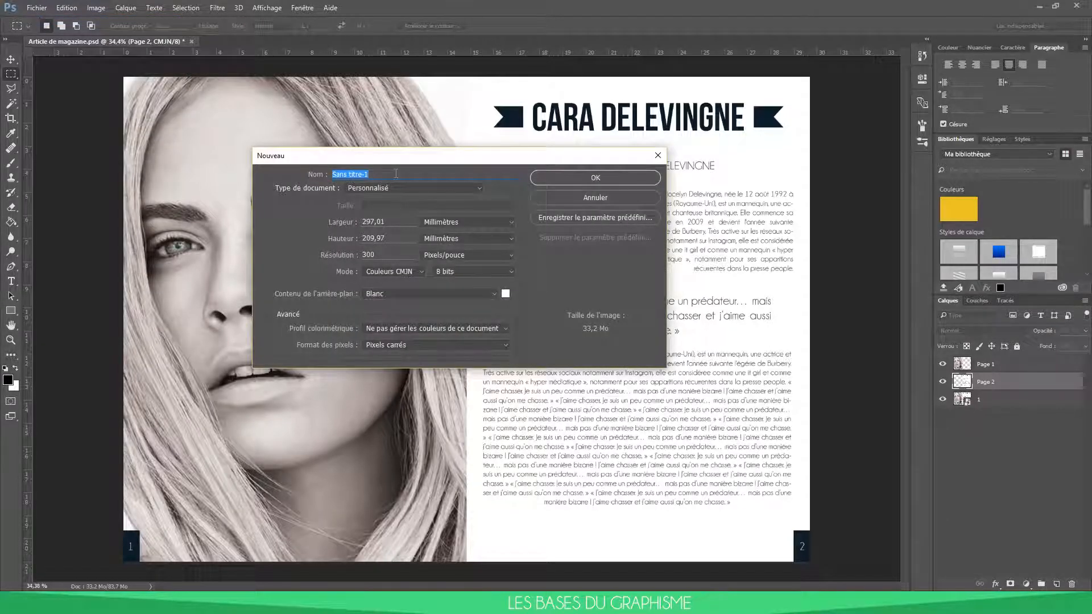
text(Article - Magazine - 2)
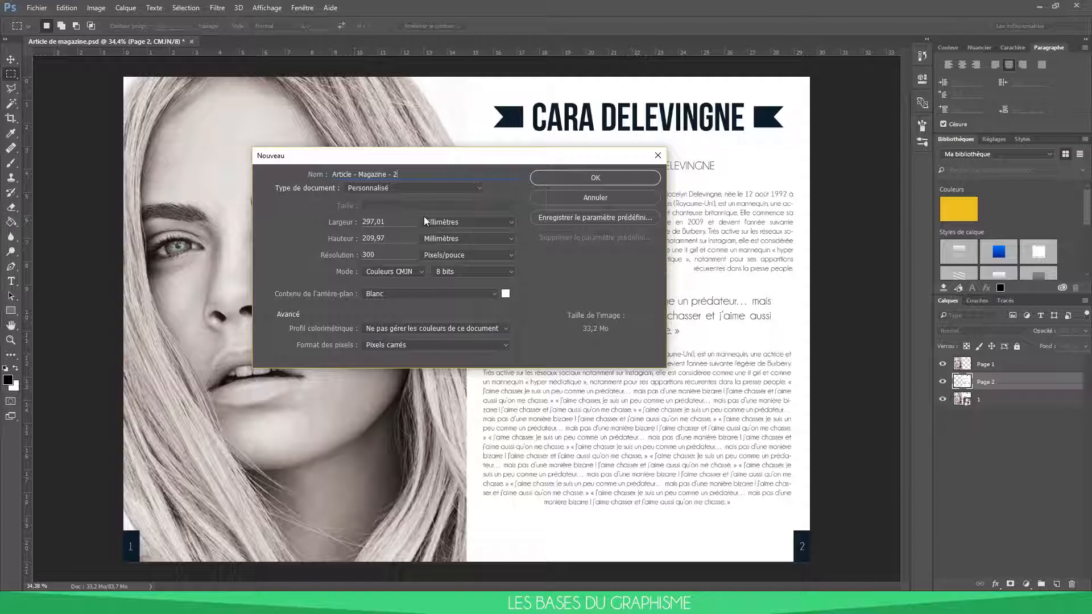
Set the new document's size to 297 mm wide by 210 mm high.
double_click(399, 218)
text(28)
text(7)
key(BackSpace)
key(BackSpace)
text(97)
click(484, 223)
click(484, 222)
key(Tab)
text(210)
Create the document at 300 pixels/inch in CMYK mode and add a vertical guide at the middle of its width.
double_click(368, 255)
click(383, 255)
drag(380, 156, 653, 149)
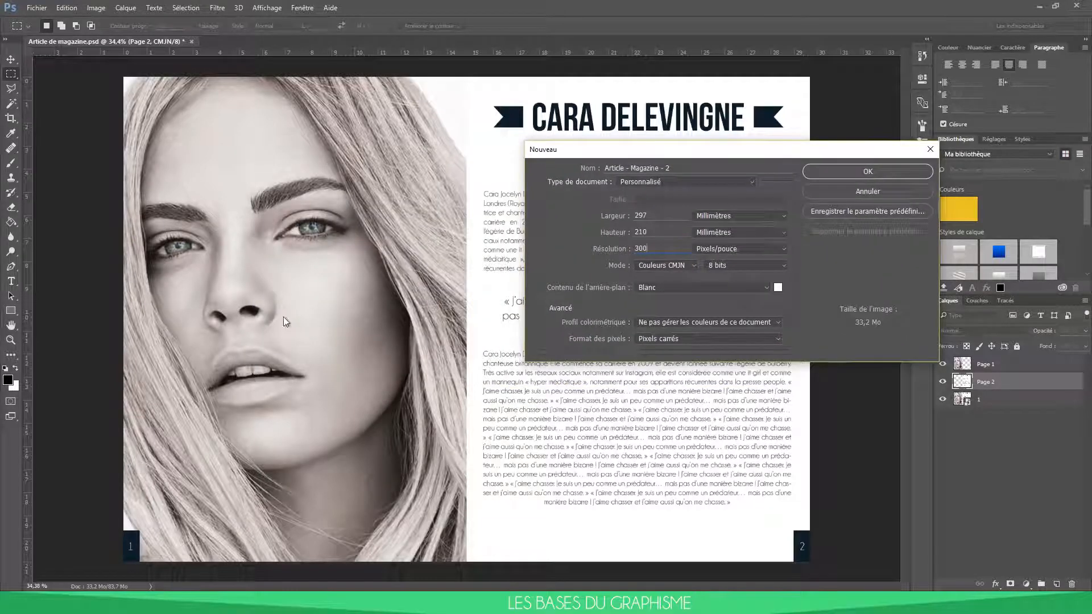
drag(665, 150, 407, 193)
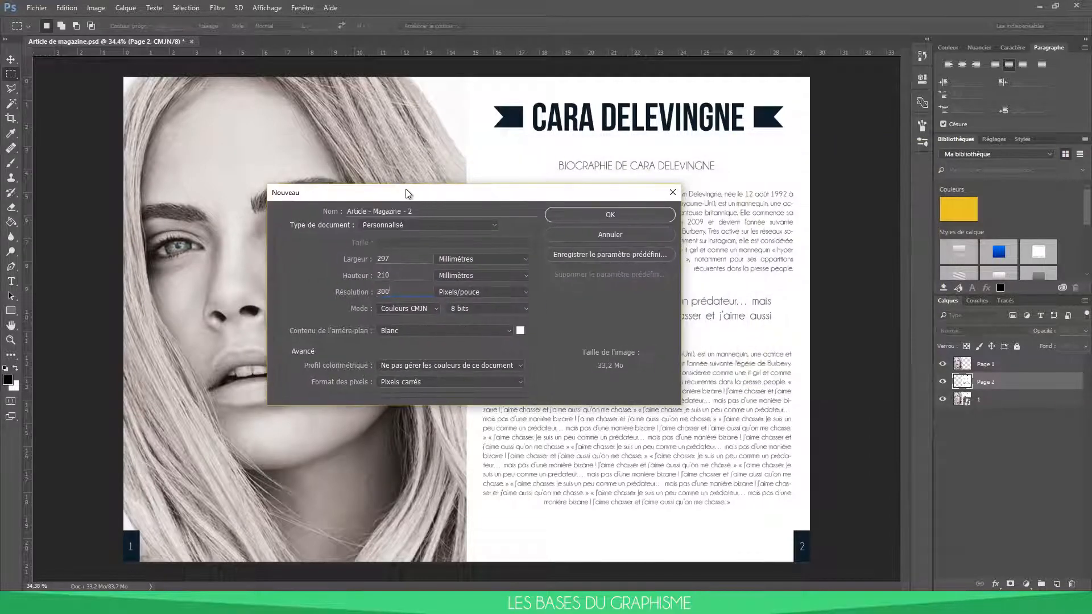
double_click(401, 292)
click(396, 291)
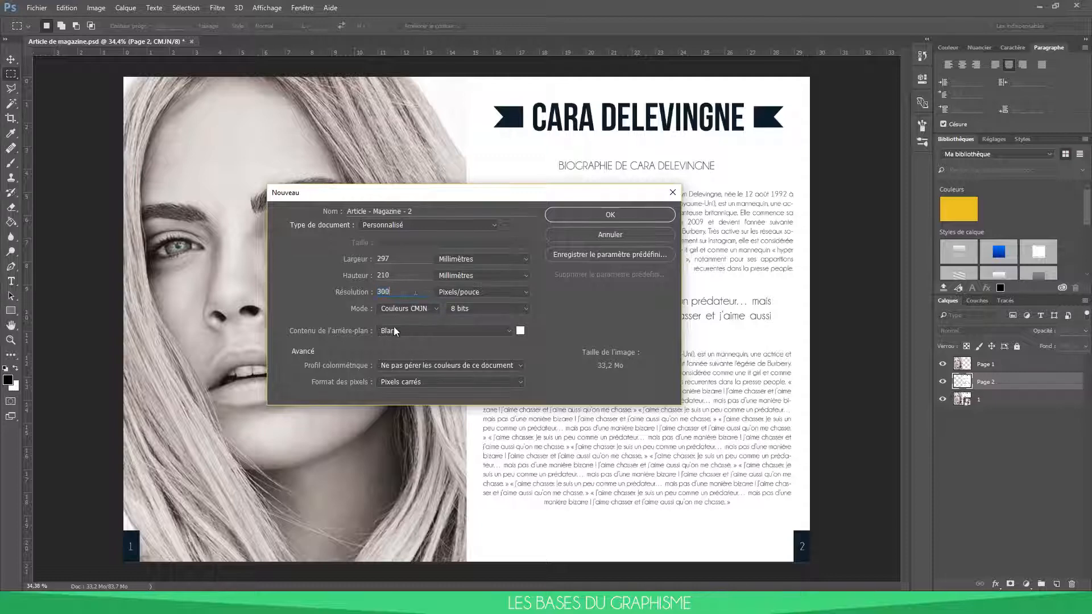
click(566, 216)
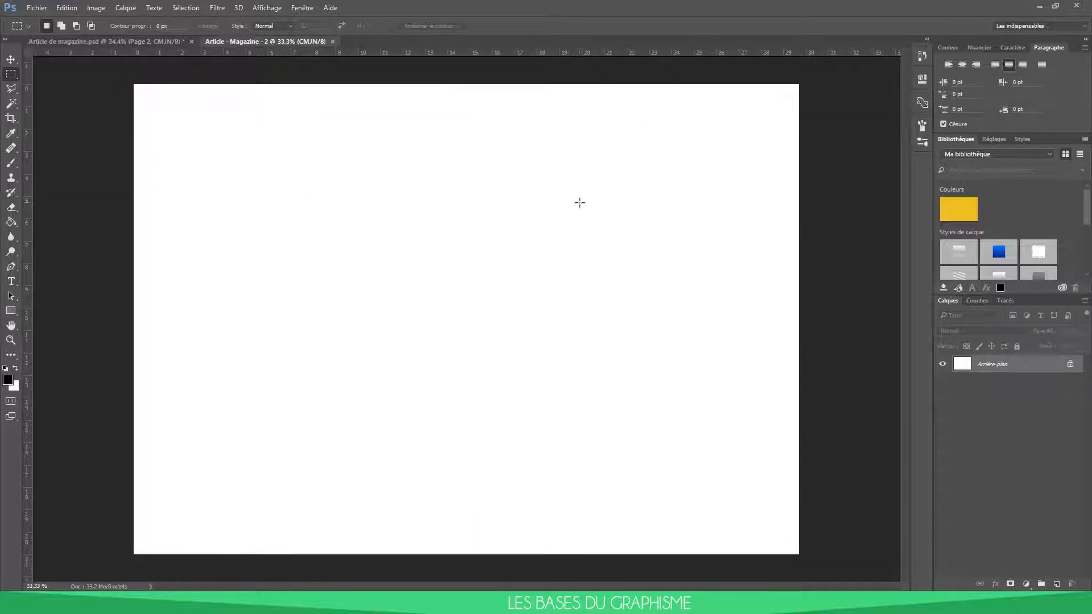
drag(29, 172, 465, 171)
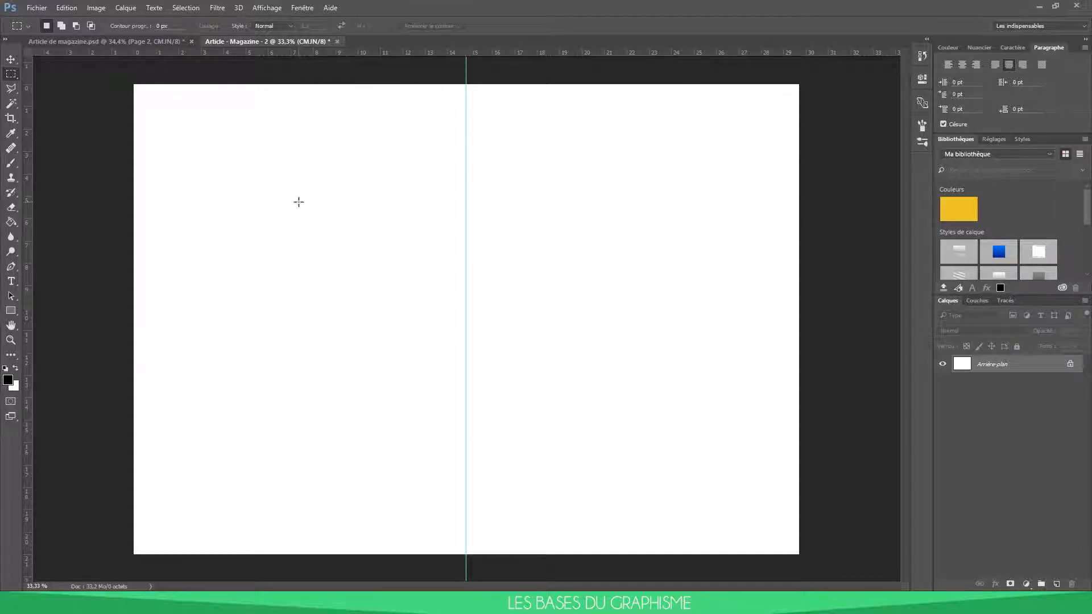
Place the cara-delevingne photo from the "Fichiers pour tuto" folder as a linked file.
click(37, 8)
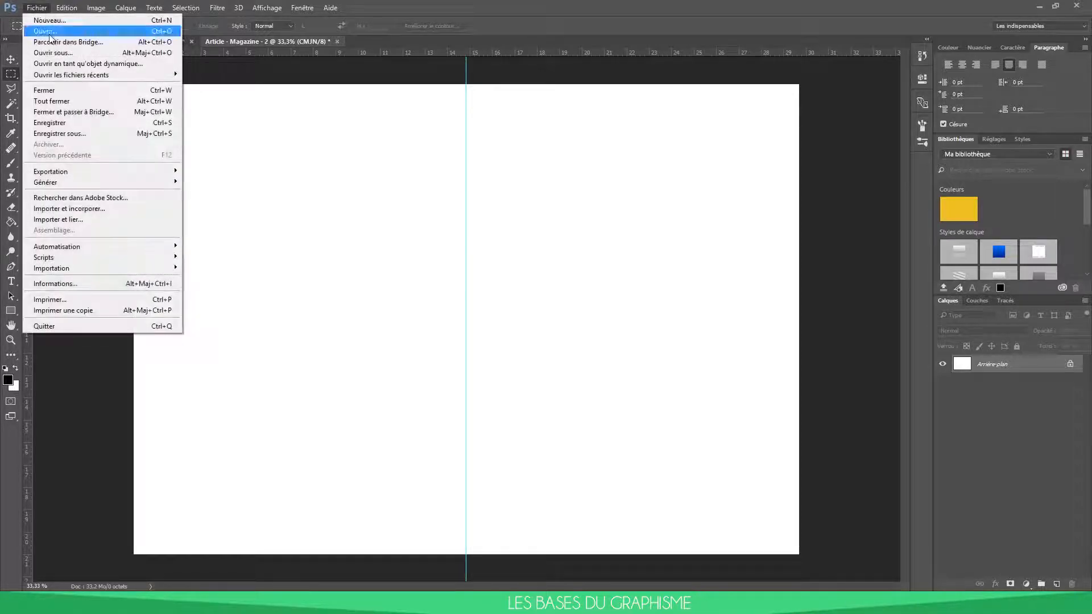
click(88, 216)
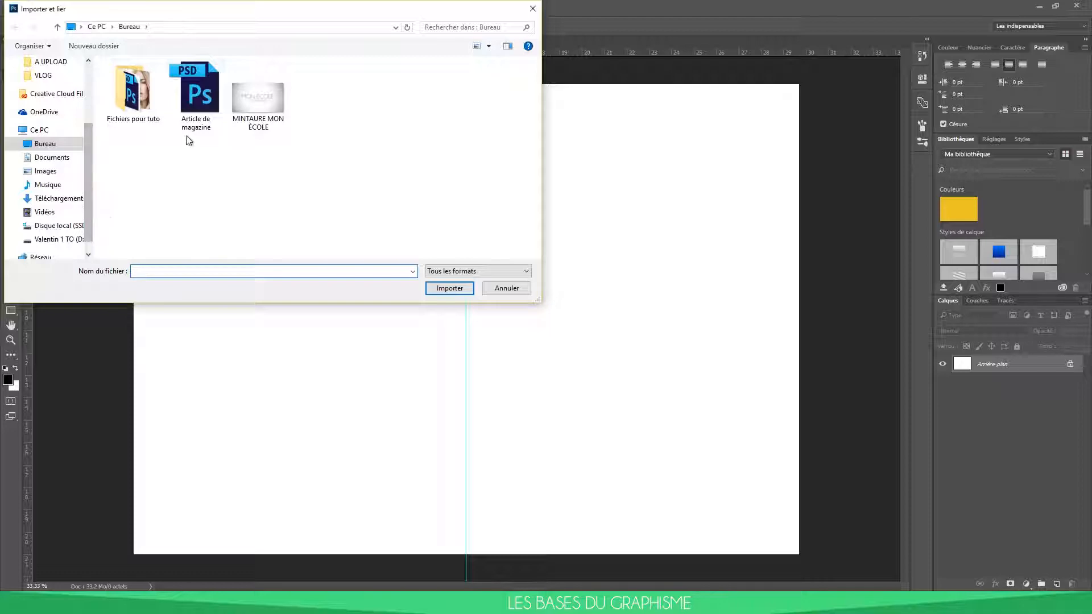
double_click(147, 97)
double_click(147, 81)
Move and enlarge the photo to cover the full page height, with the face on the left half of the spread.
drag(581, 169, 296, 162)
drag(503, 518, 544, 556)
drag(544, 103, 566, 80)
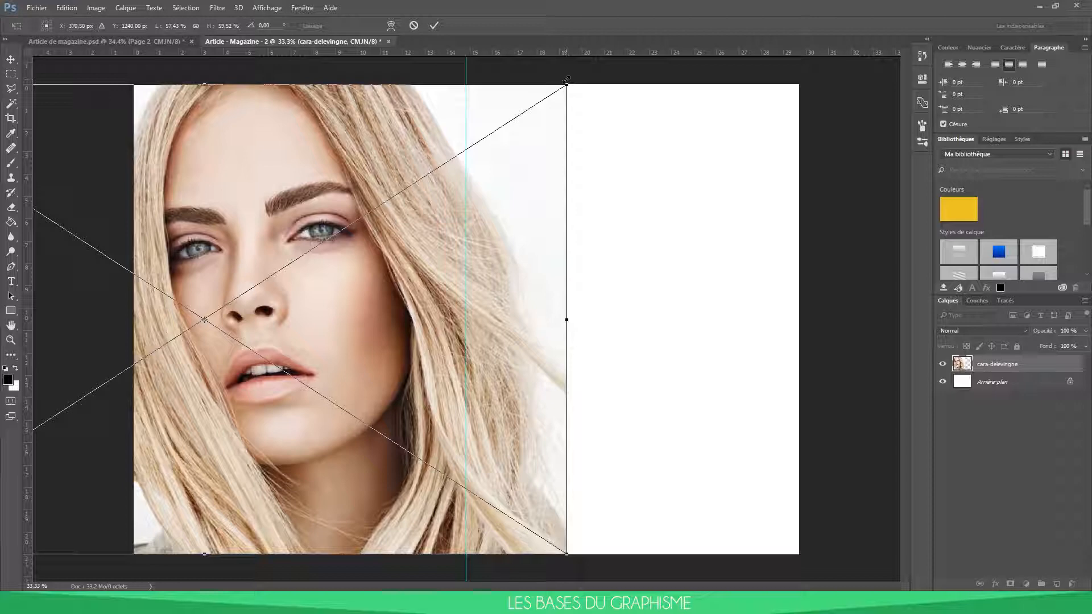
key(Return)
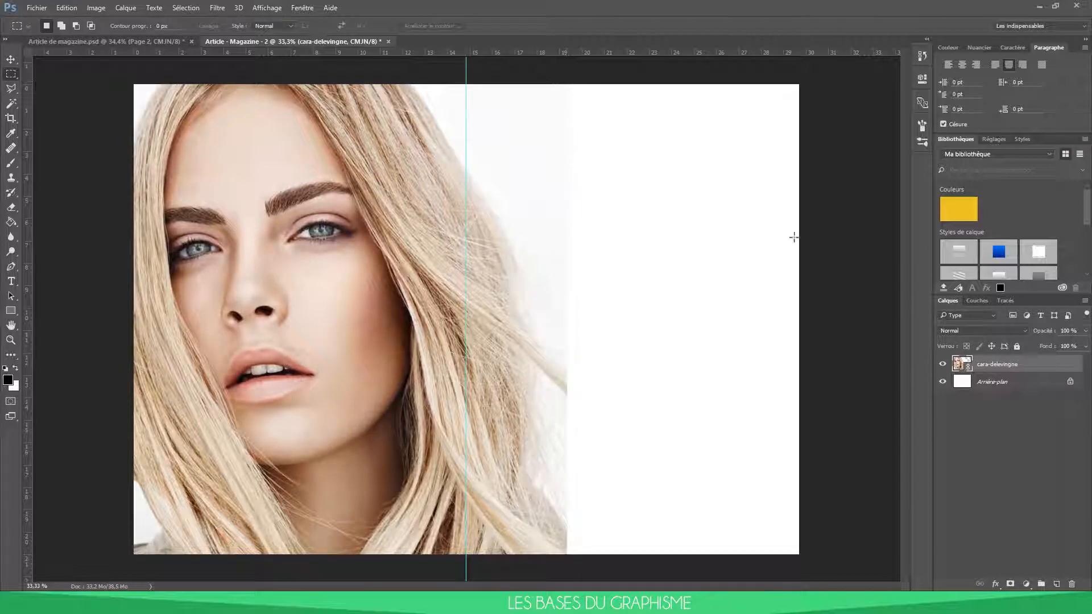
Rasterize the cara-delevingne layer and delete the part of the photo to the right of the center guide.
right_click(1008, 365)
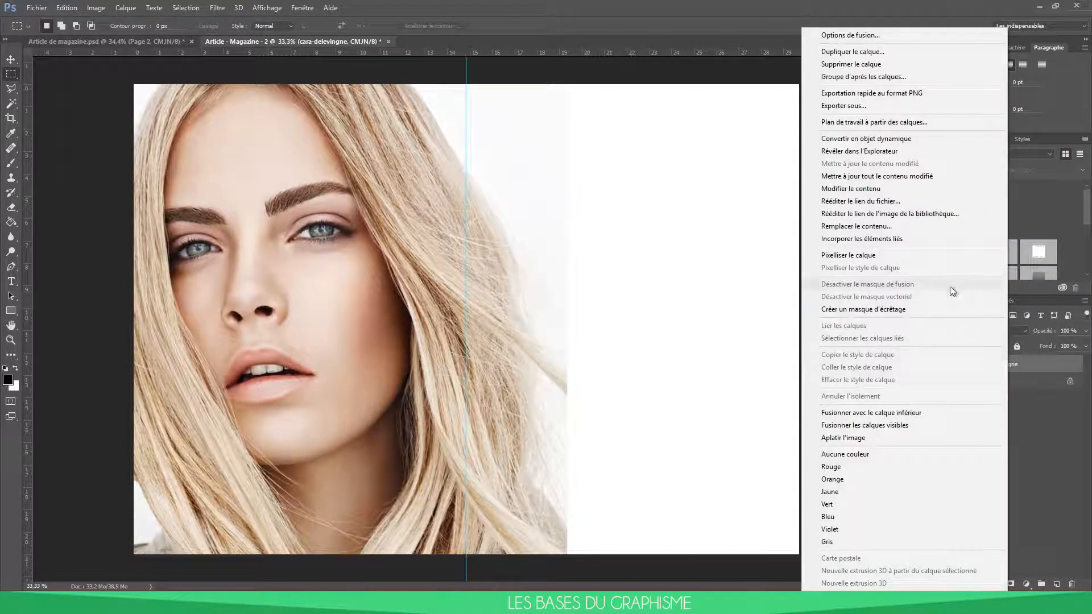
click(915, 258)
drag(801, 83, 466, 555)
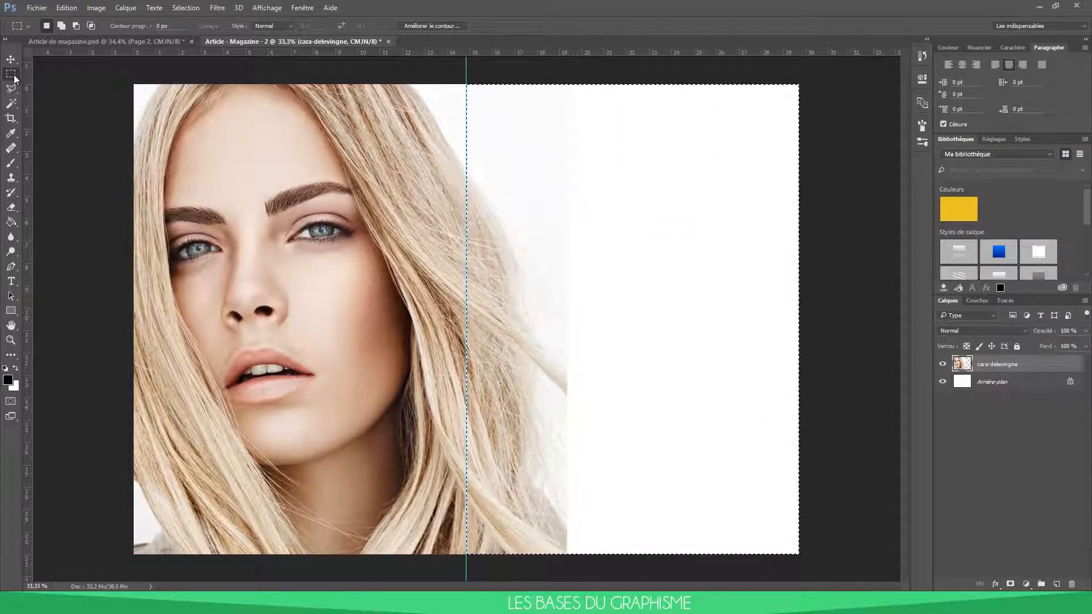
key(Delete)
key(ctrl+d)
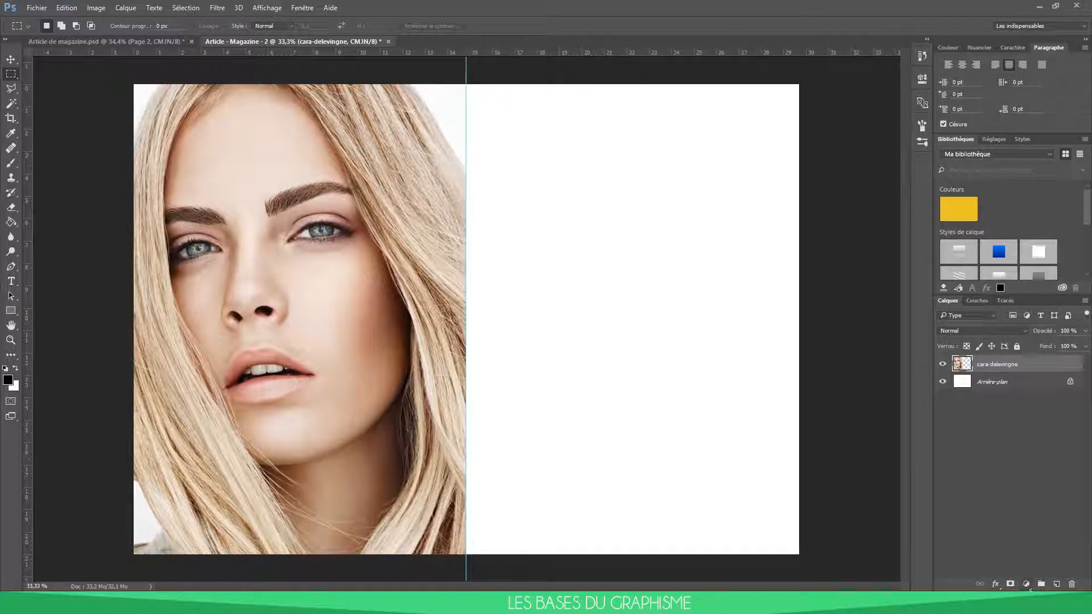
Add a Hue/Saturation adjustment layer above the photo layer.
click(1026, 585)
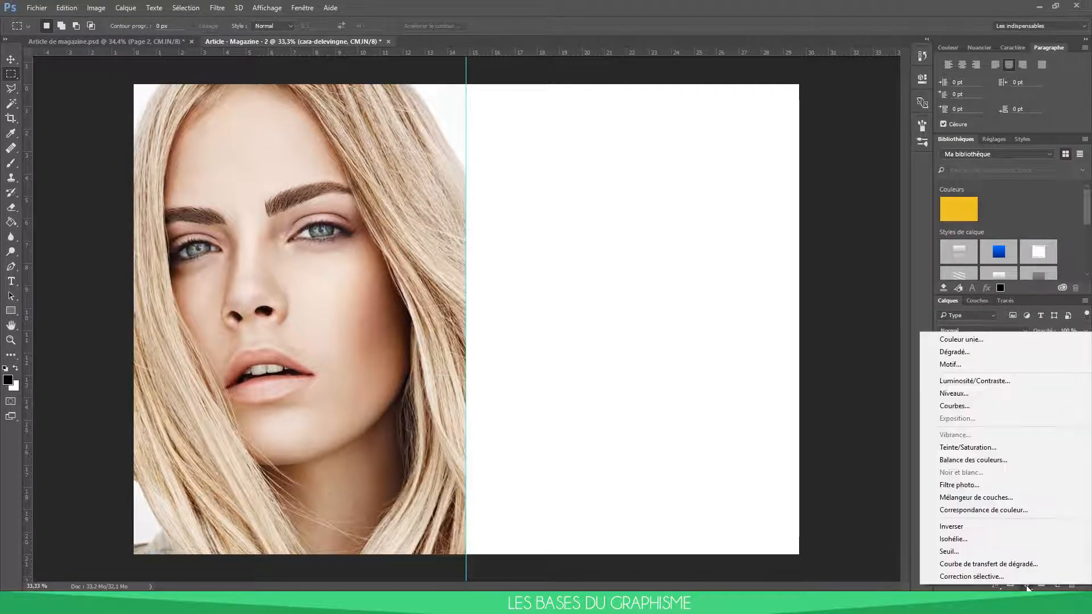
click(1026, 585)
click(1026, 584)
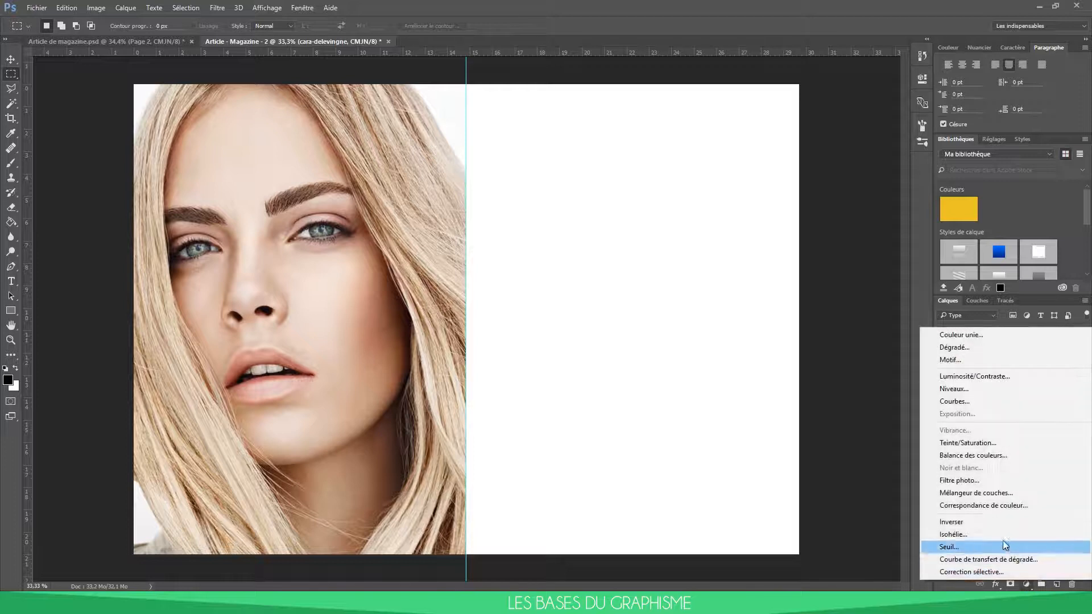
click(975, 444)
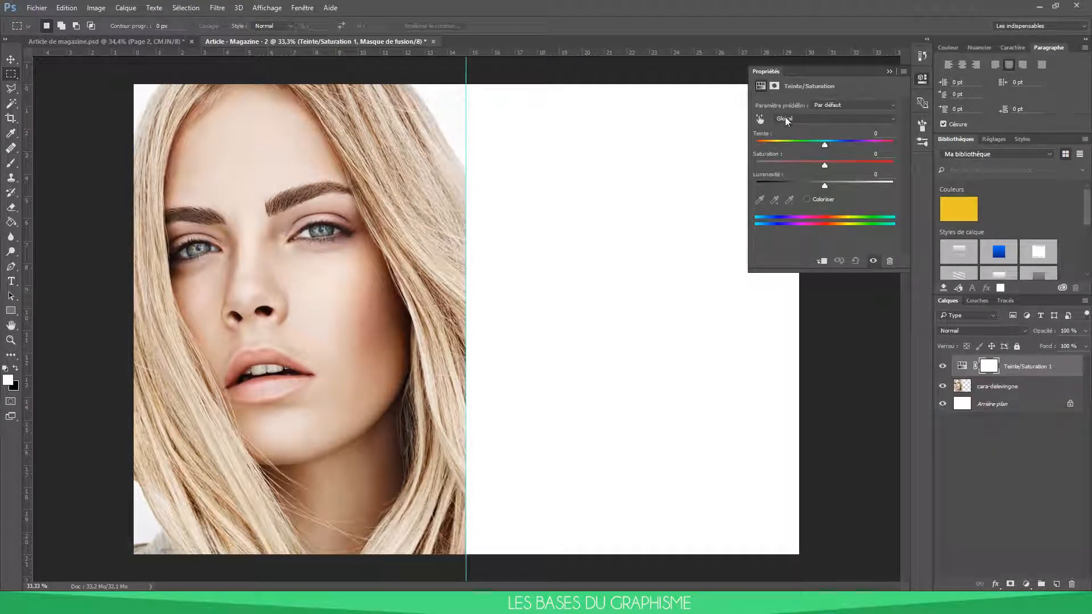
Try a saturation of -100 and a lightness of -6 on the adjustment layer, and return both values to 0.
drag(824, 165, 721, 168)
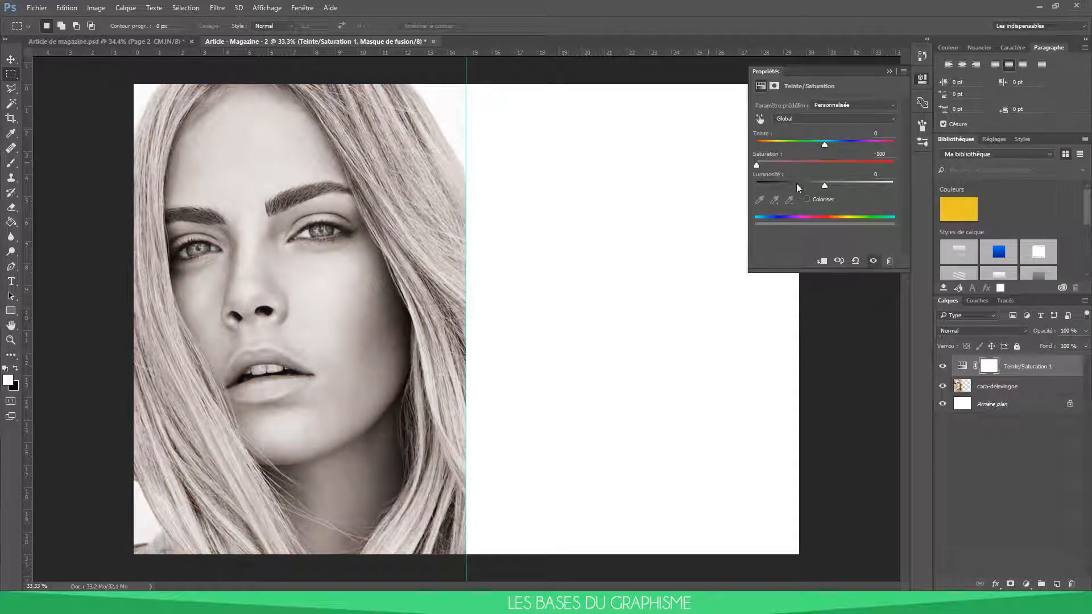
mouse_move(823, 183)
mouse_down()
mouse_move(847, 183)
mouse_move(797, 181)
mouse_move(818, 182)
mouse_up()
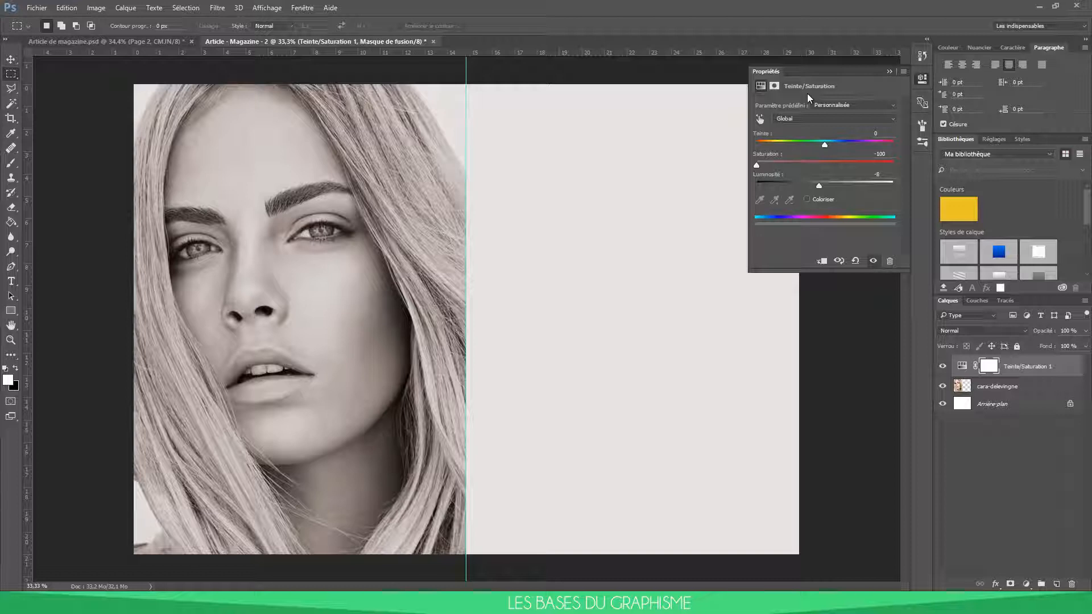
key(ctrl+z)
key(ctrl+z)
key(ctrl+z)
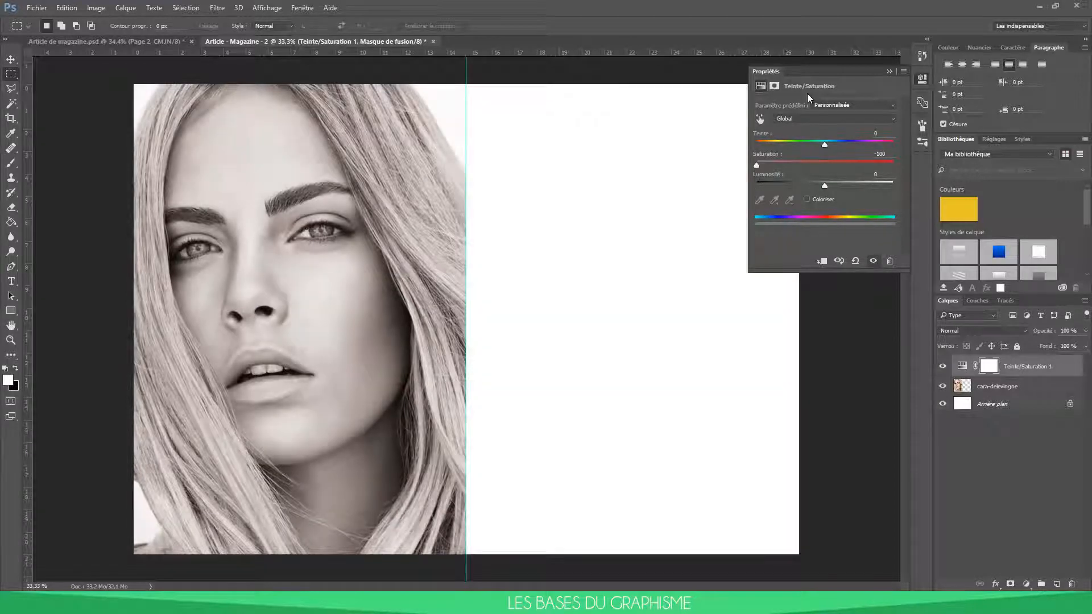
click(873, 152)
text(0)
click(890, 70)
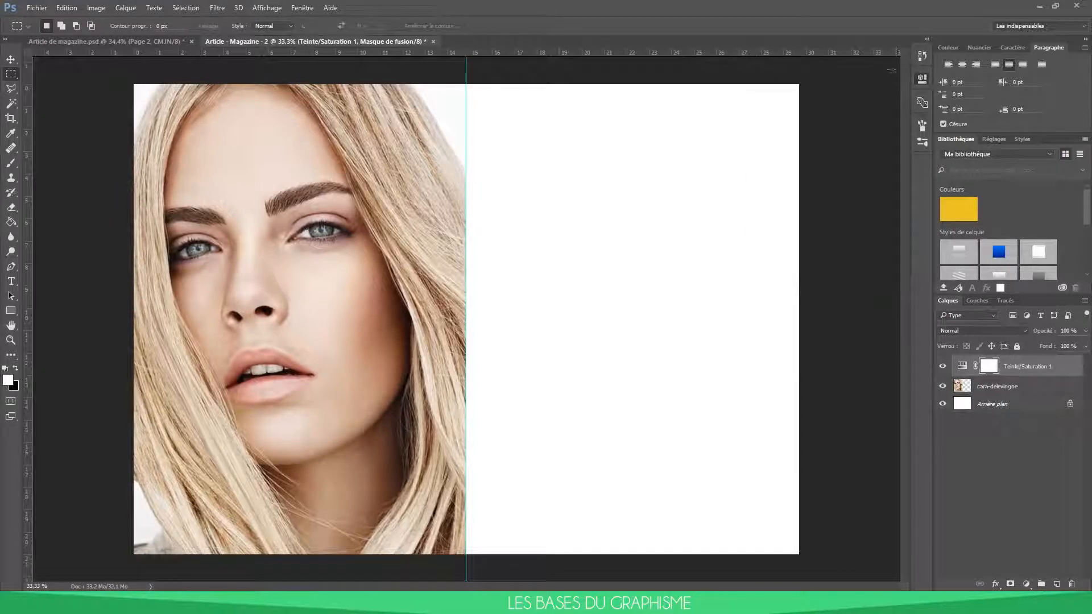
Clip the Hue/Saturation adjustment to the cara-delevingne layer and check the finished Article de magazine document for reference.
alt+click(963, 376)
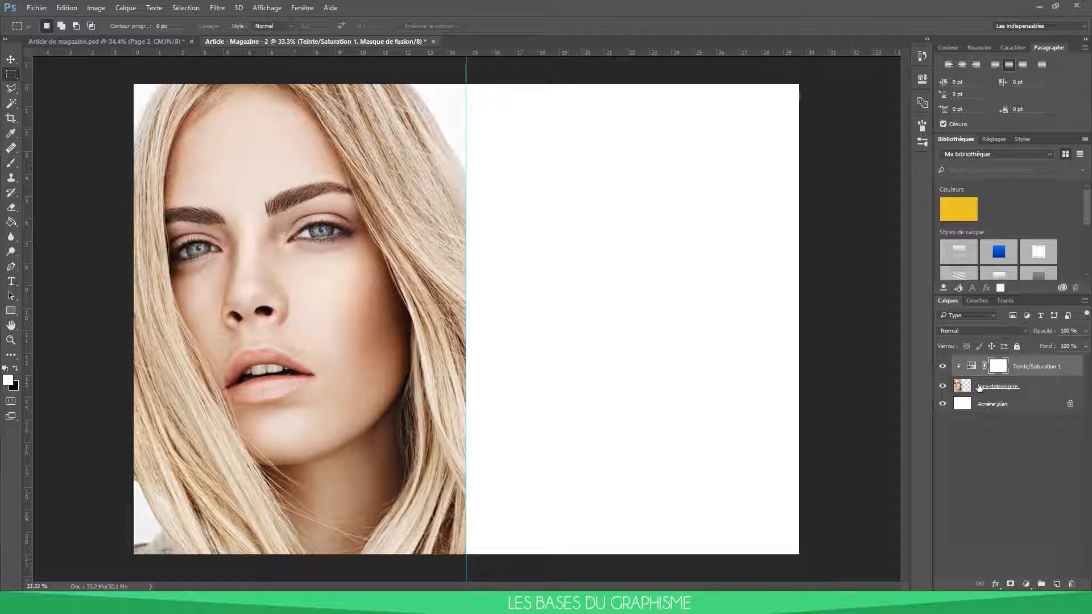
click(162, 41)
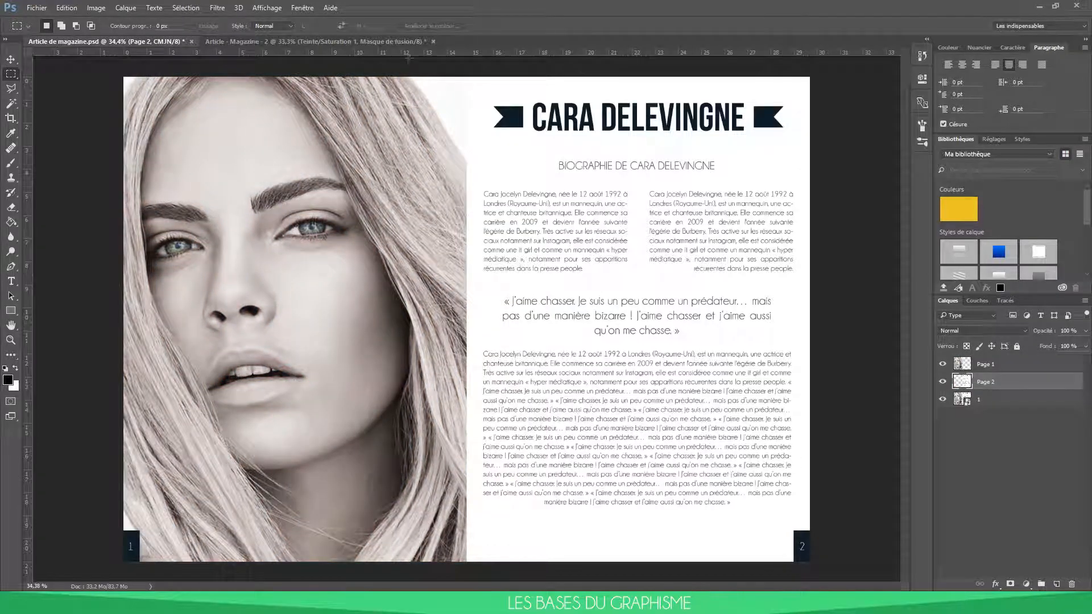
click(270, 44)
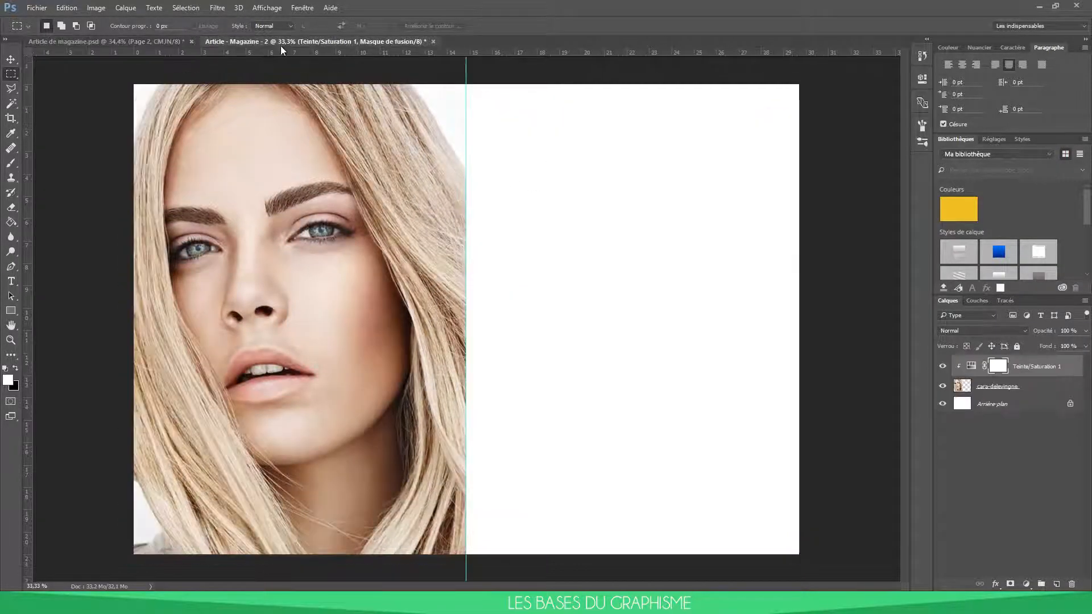
Set the clipped Hue/Saturation adjustment's saturation to -100 to turn the photo black and white.
double_click(997, 369)
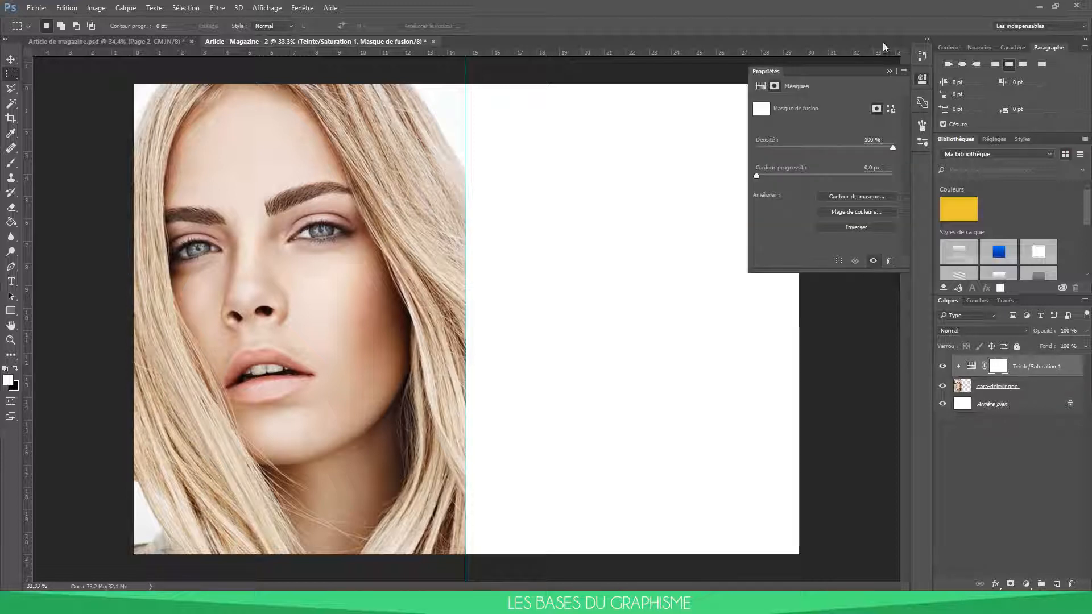
click(893, 70)
double_click(971, 366)
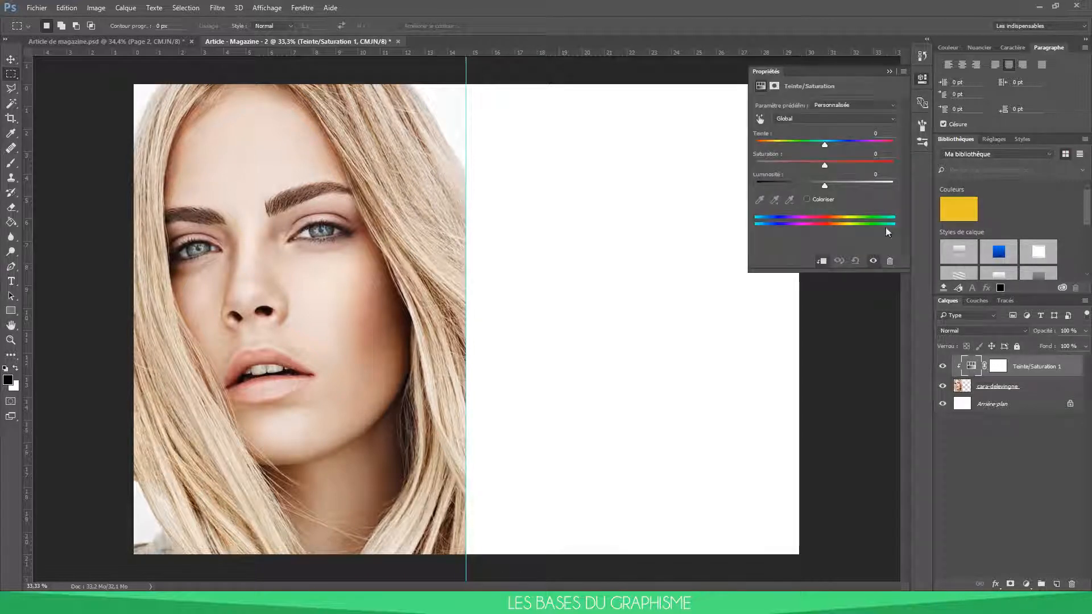
drag(822, 166, 738, 168)
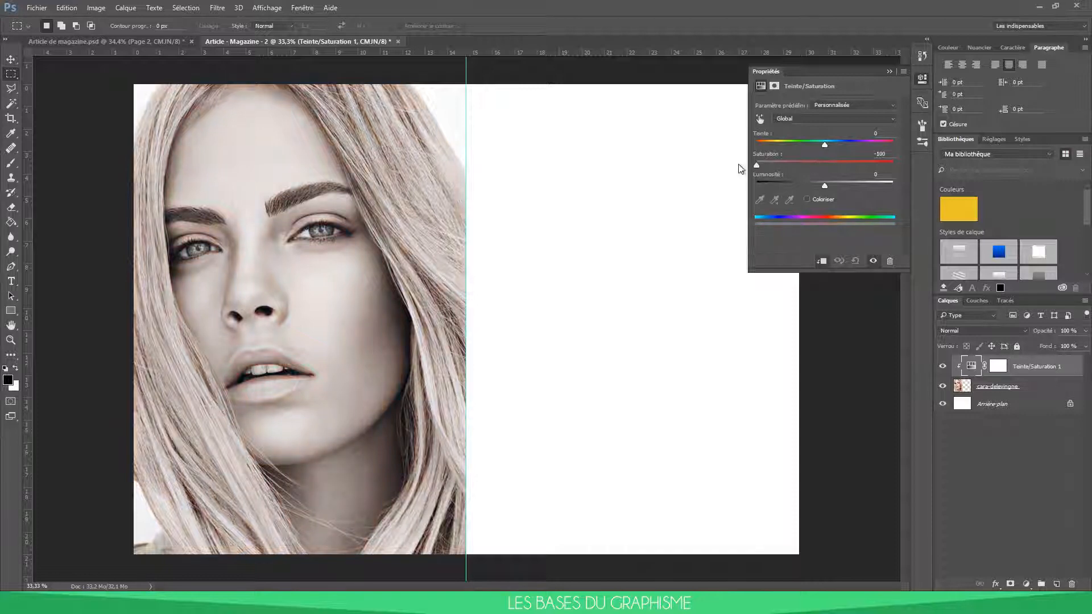
mouse_move(826, 185)
mouse_down()
mouse_move(853, 183)
mouse_move(799, 185)
mouse_move(827, 182)
mouse_up()
click(889, 72)
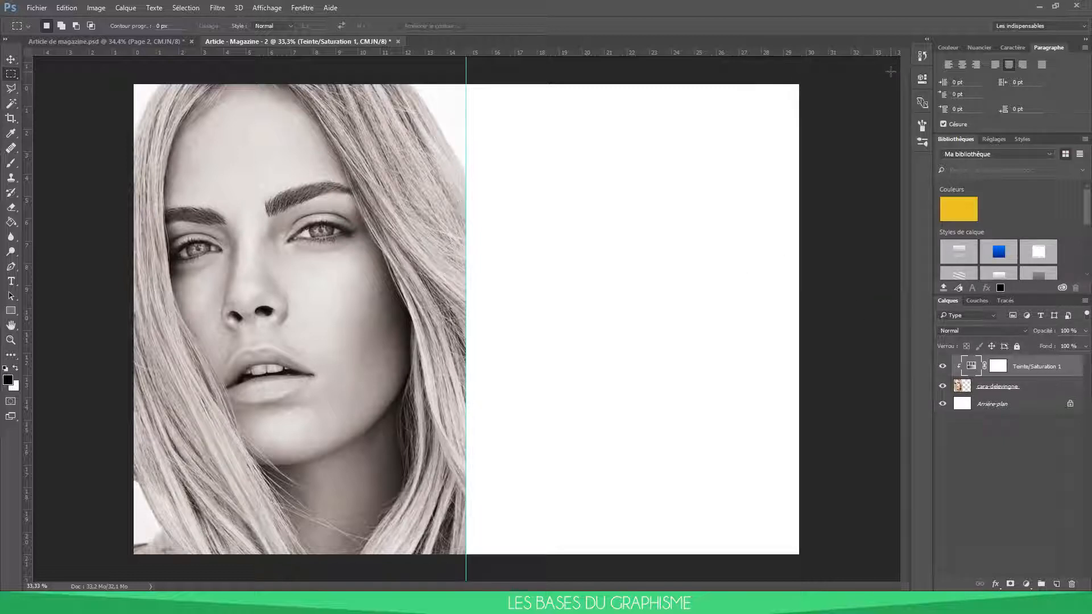
Hide the Hue/Saturation adjustment and select the cara-delevingne photo layer, framing the model's eyes.
click(942, 367)
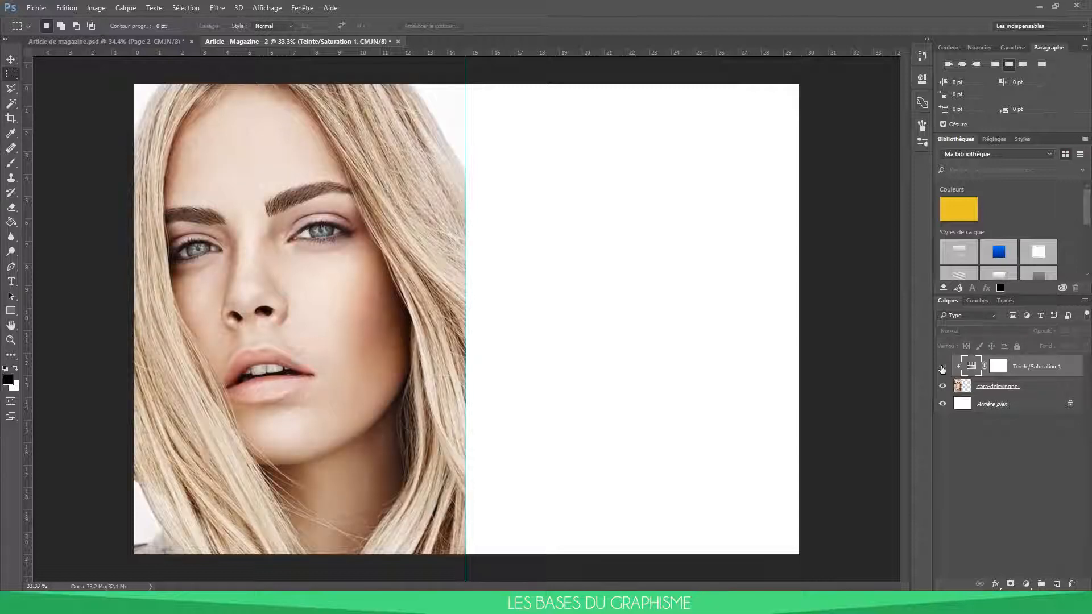
click(1023, 394)
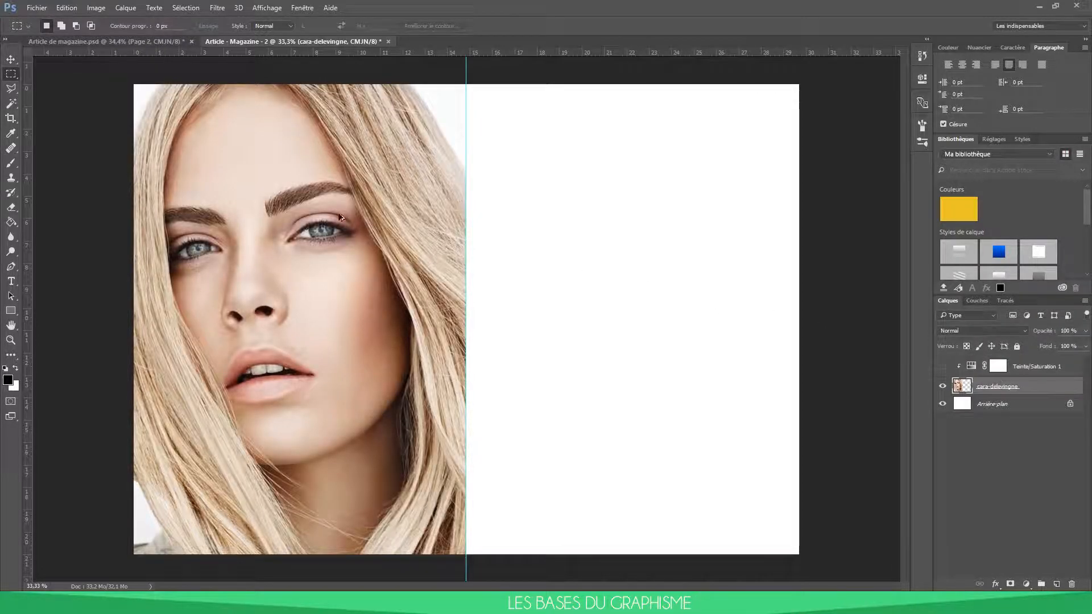
scroll(347, 214, up, 8)
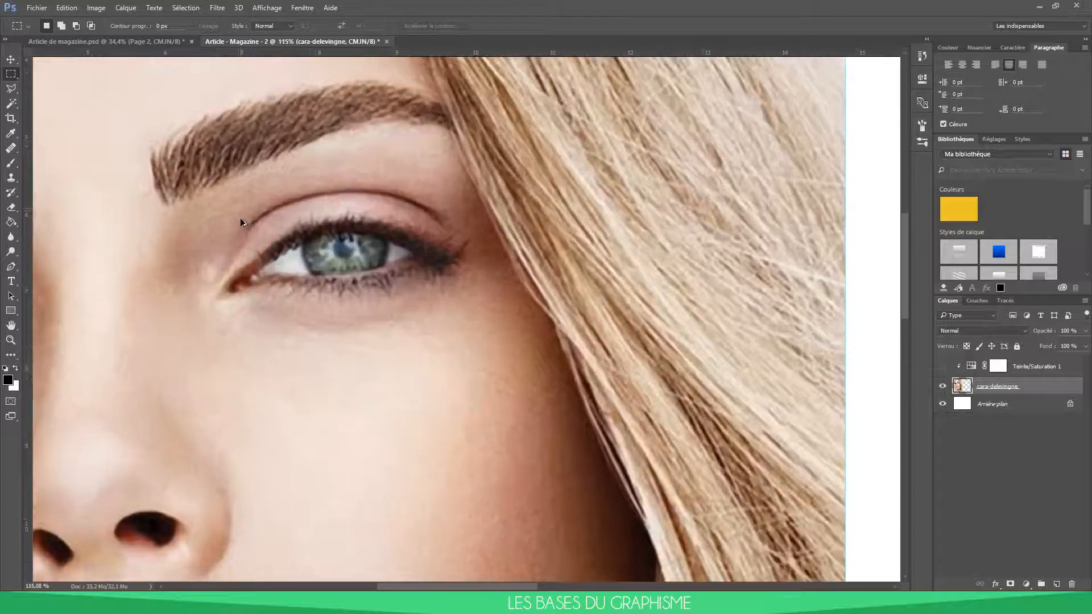
drag(201, 205, 493, 190)
scroll(496, 193, up, 1)
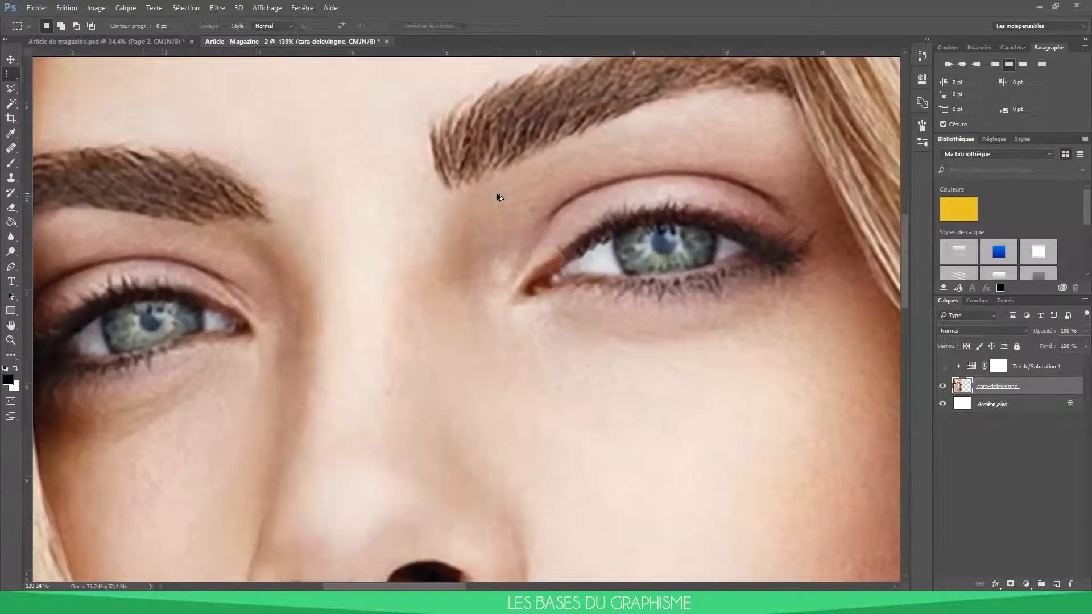
scroll(496, 194, up, 2)
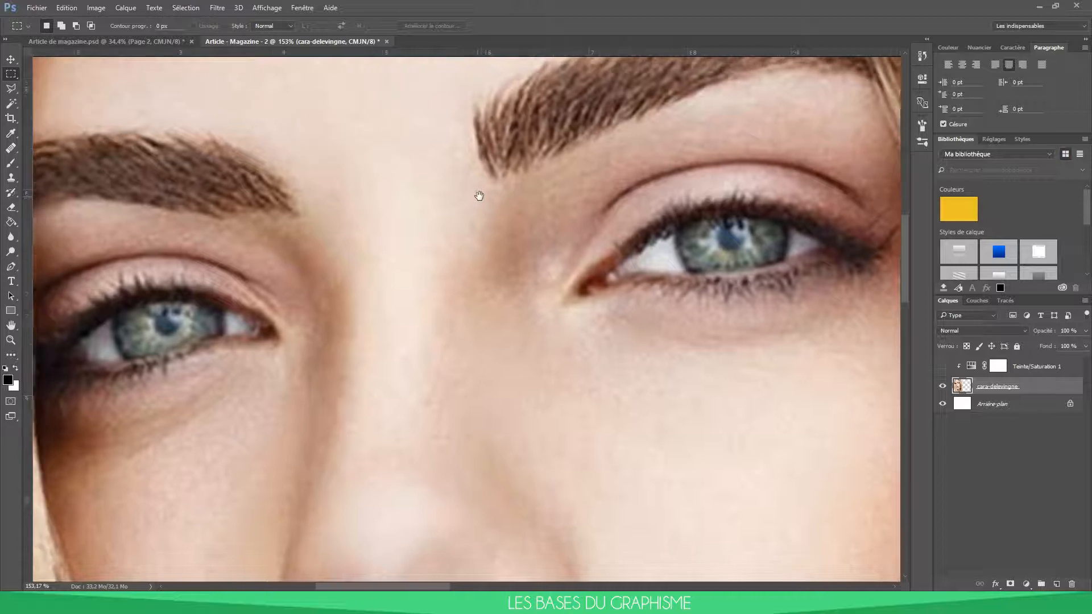
drag(479, 196, 508, 179)
scroll(507, 179, up, 1)
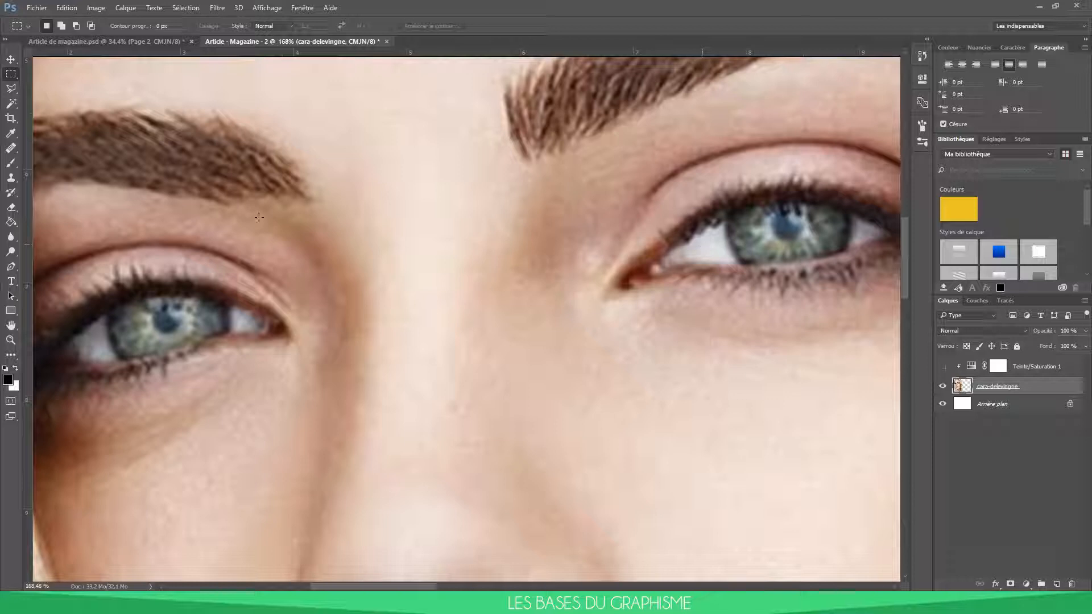
Keep black as the foreground colour and enter Quick Mask mode with the Brush tool.
click(8, 380)
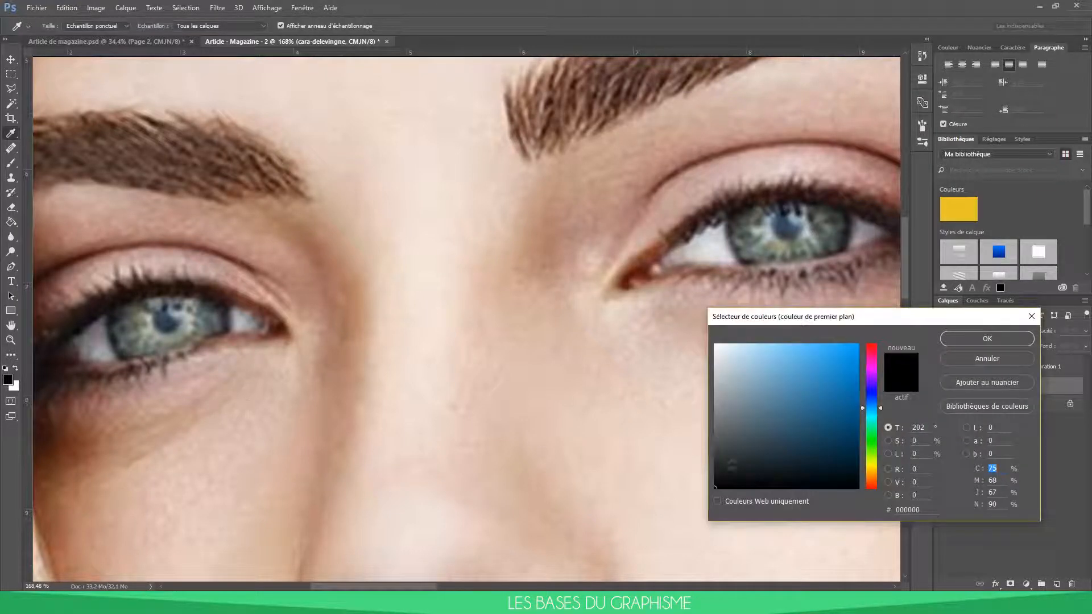
click(1004, 334)
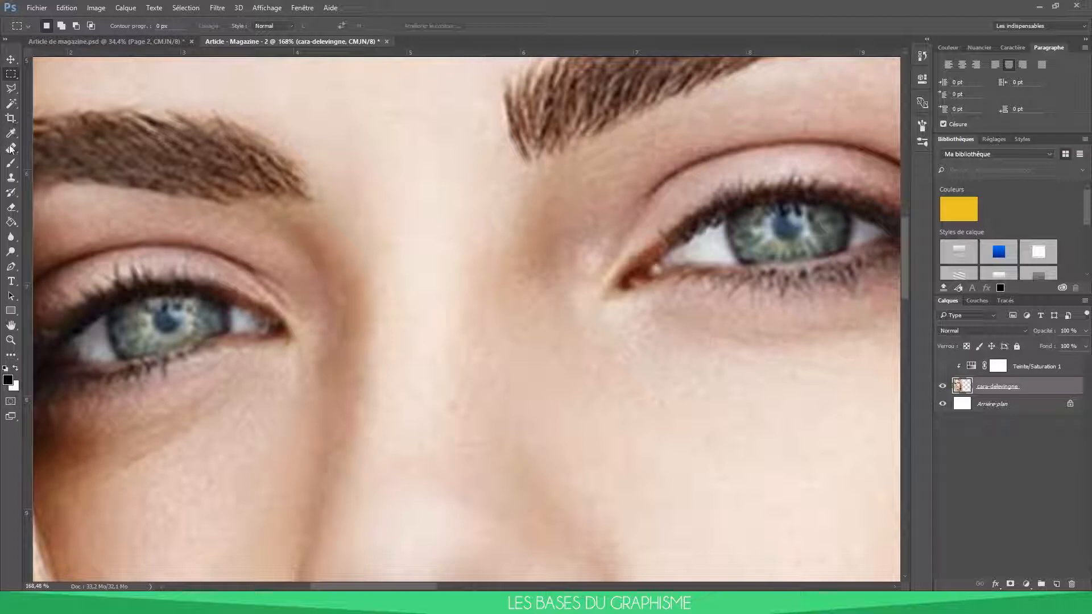
click(11, 163)
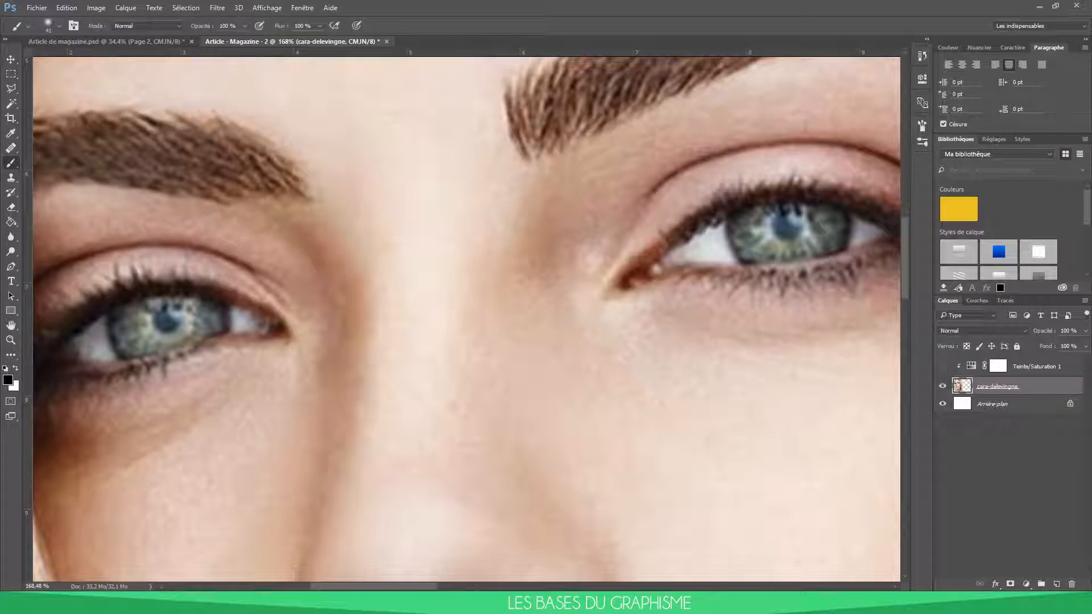
click(11, 401)
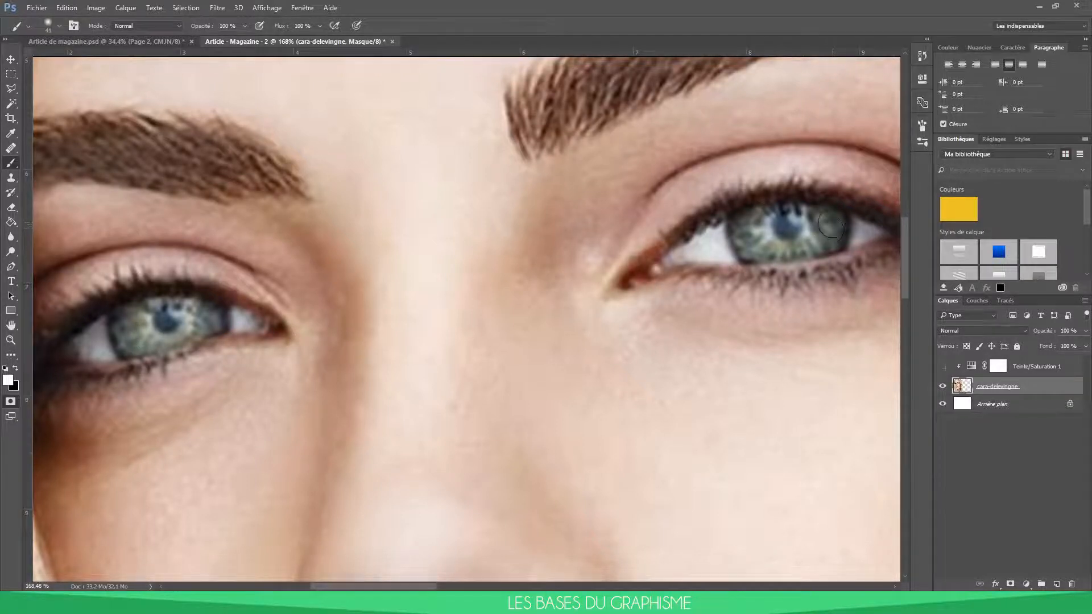
Paint the mask over the model's left iris in black and erase the overspill along the eyelids with white.
scroll(831, 222, up, 2)
scroll(831, 220, up, 2)
drag(831, 221, 628, 244)
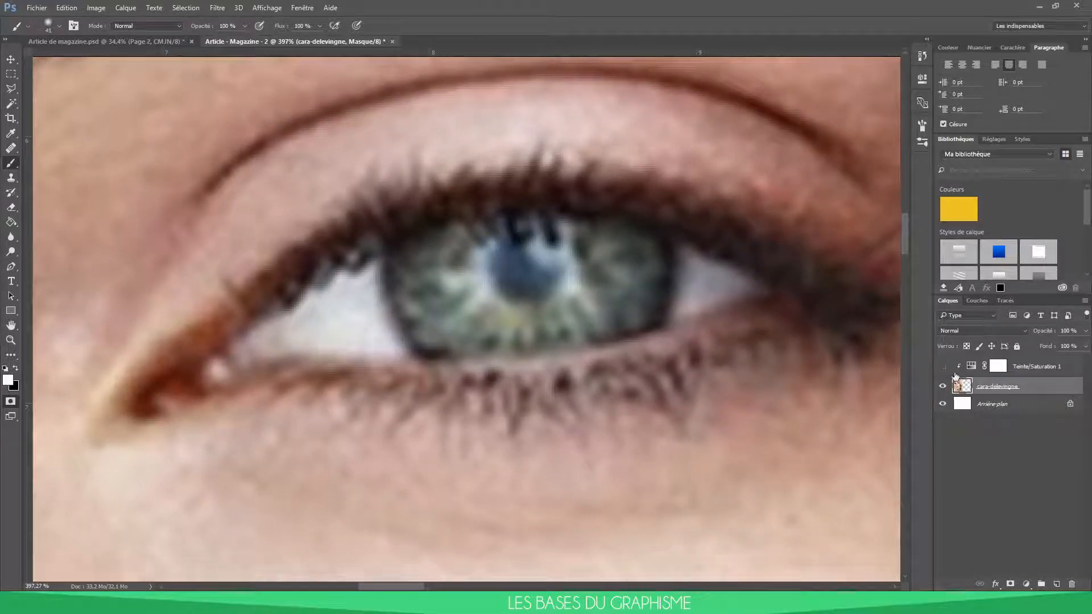
click(15, 368)
mouse_move(473, 250)
mouse_down()
mouse_move(486, 267)
mouse_move(415, 259)
mouse_move(431, 228)
mouse_move(409, 230)
mouse_move(397, 261)
mouse_move(411, 291)
mouse_move(587, 278)
mouse_move(606, 237)
mouse_move(587, 215)
mouse_move(483, 202)
mouse_move(431, 203)
mouse_move(403, 214)
mouse_move(393, 240)
mouse_up()
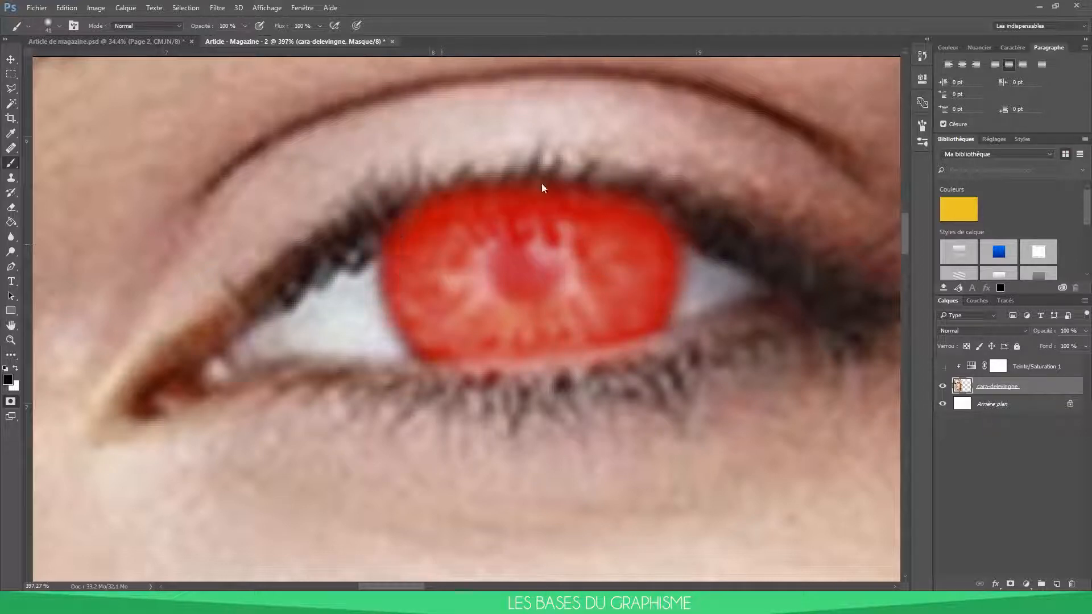
key(x)
mouse_move(356, 161)
mouse_down()
mouse_move(511, 125)
mouse_move(642, 148)
mouse_move(575, 133)
mouse_move(374, 151)
mouse_up()
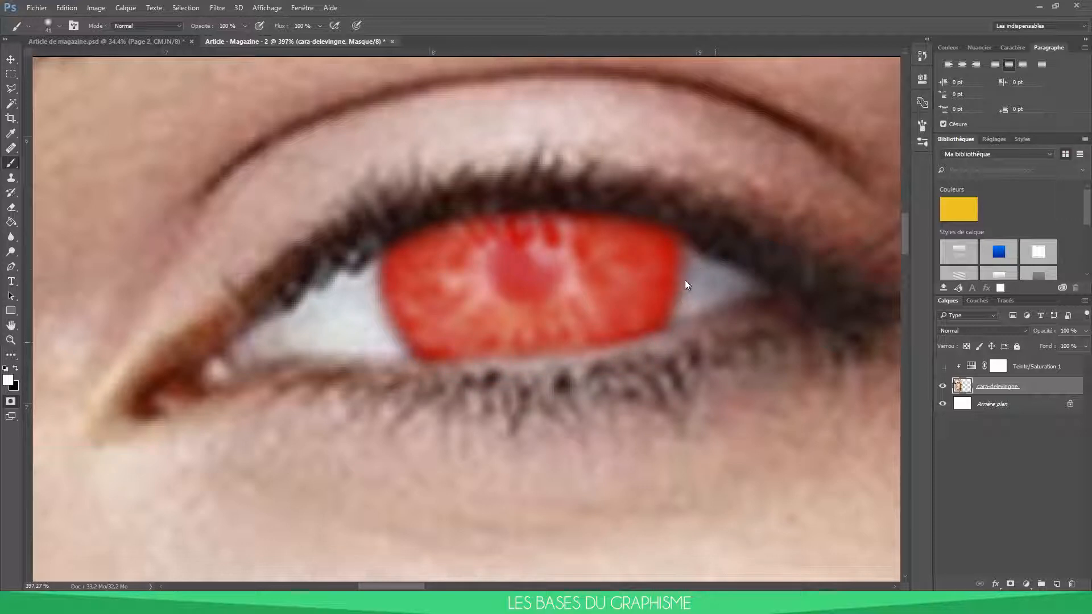
Mask the model's right iris with black brush strokes and trim the excess around the eyelids in white.
drag(335, 222, 757, 193)
drag(244, 244, 543, 216)
key(x)
mouse_move(423, 277)
mouse_down()
mouse_move(511, 259)
mouse_move(528, 278)
mouse_move(573, 273)
mouse_move(574, 253)
mouse_move(618, 265)
mouse_move(625, 288)
mouse_move(462, 343)
mouse_move(438, 330)
mouse_move(427, 268)
mouse_up()
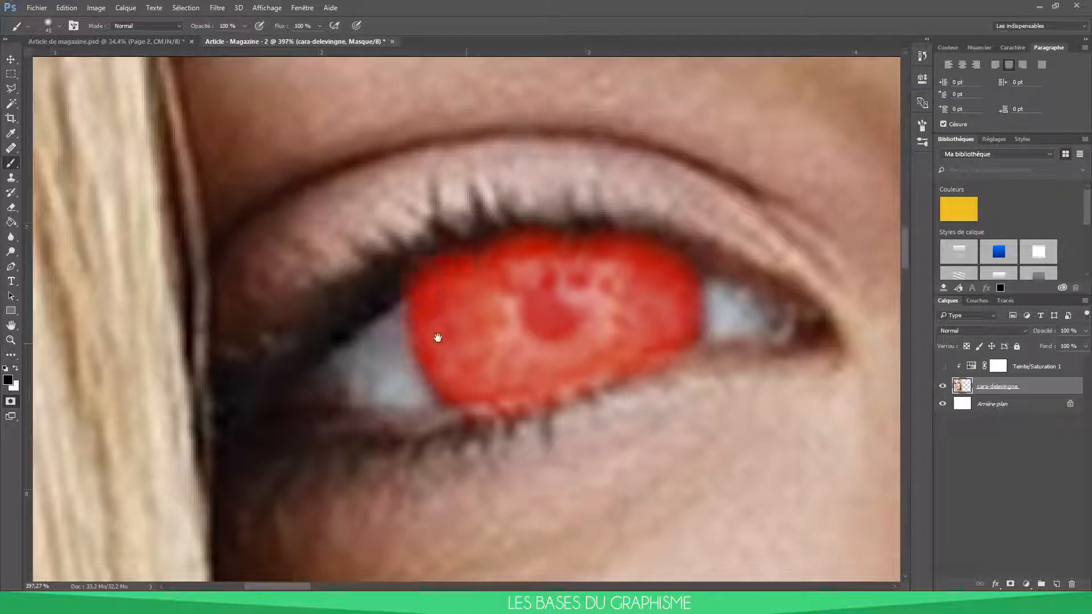
key(x)
mouse_move(349, 229)
mouse_down()
mouse_move(470, 188)
mouse_move(541, 180)
mouse_move(659, 195)
mouse_up()
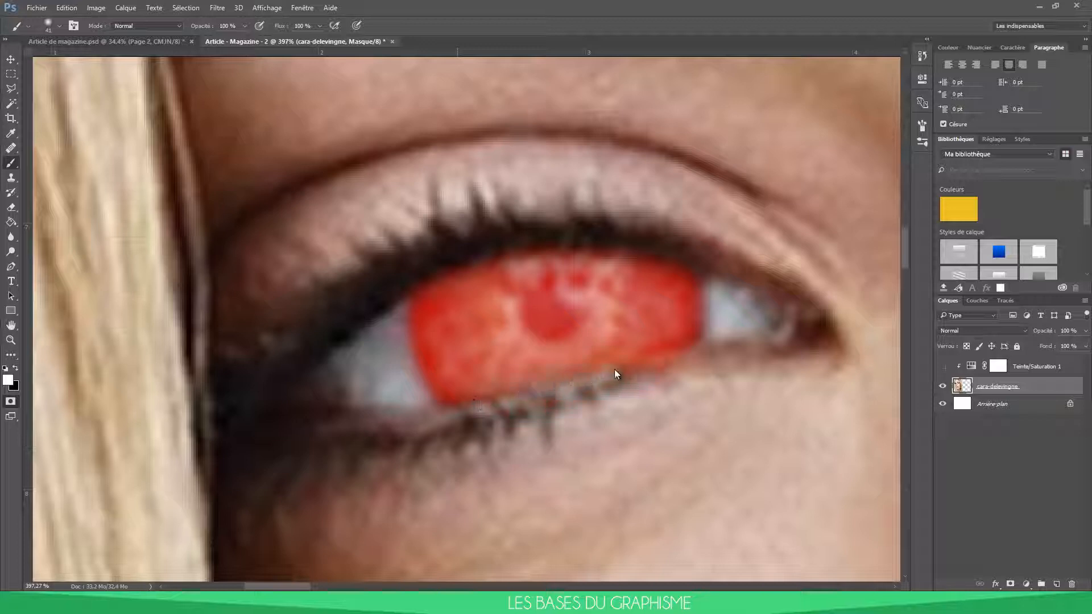
Leave Quick Mask mode and invert the selection so that only the two irises are selected.
key(ctrl+0)
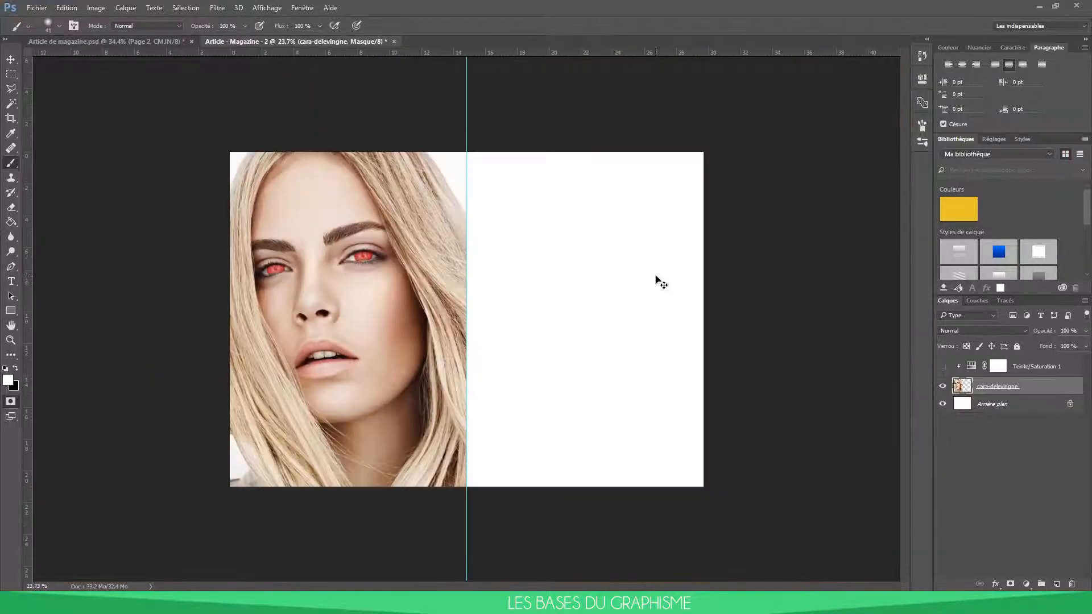
key(ctrl+plus)
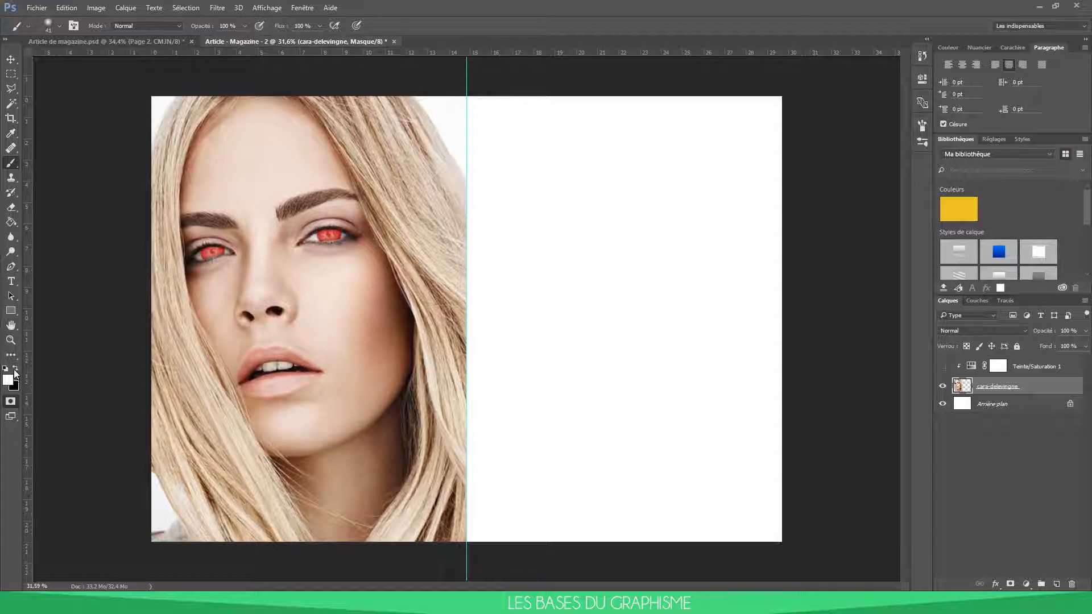
click(12, 402)
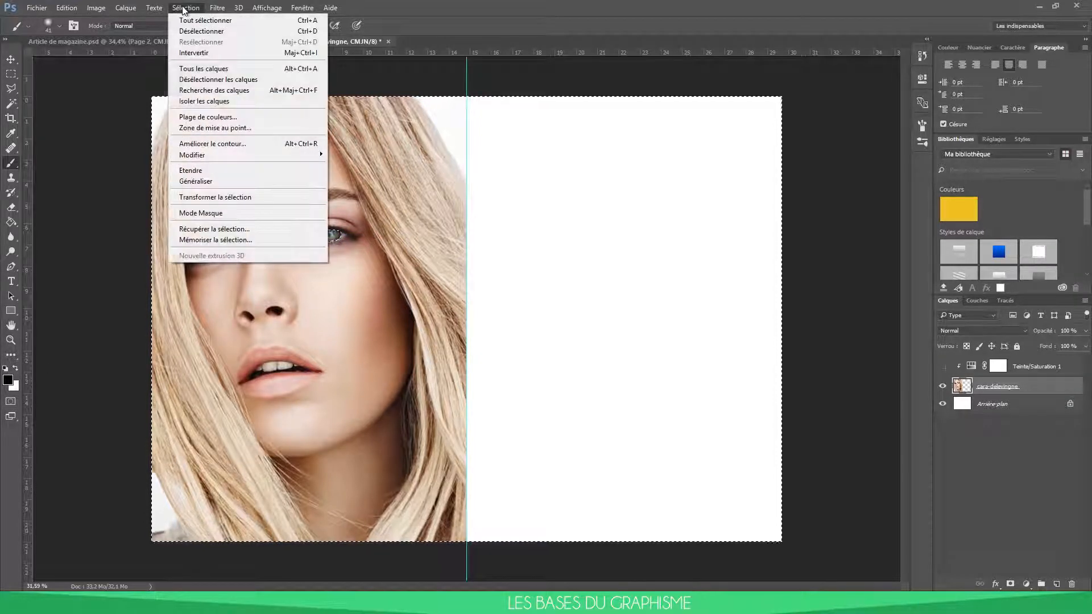
click(196, 52)
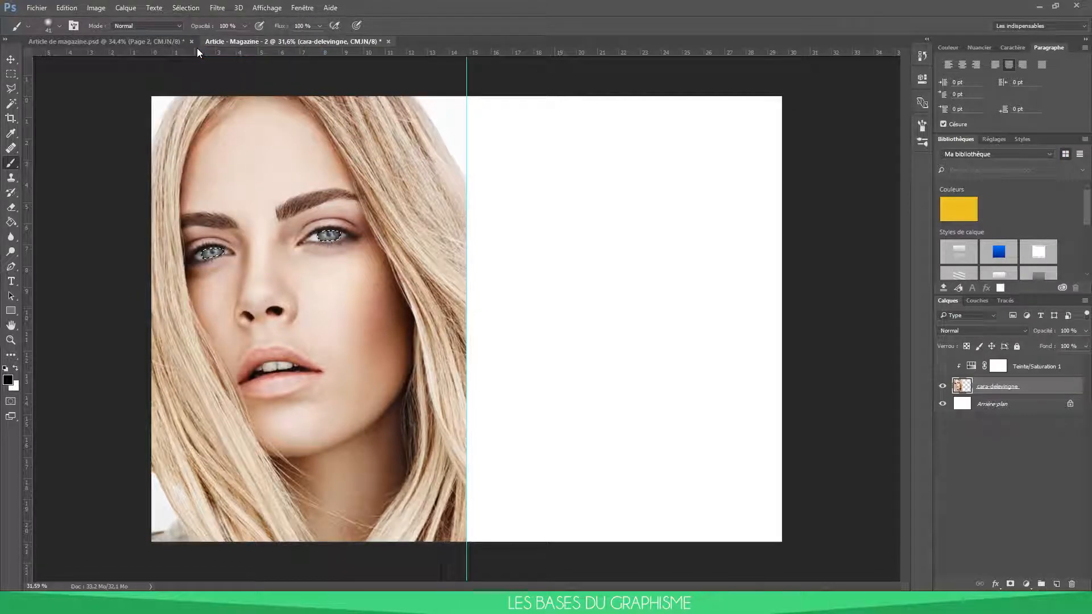
Copy the selected irises to a new layer and name it Yeux.
key(ctrl+j)
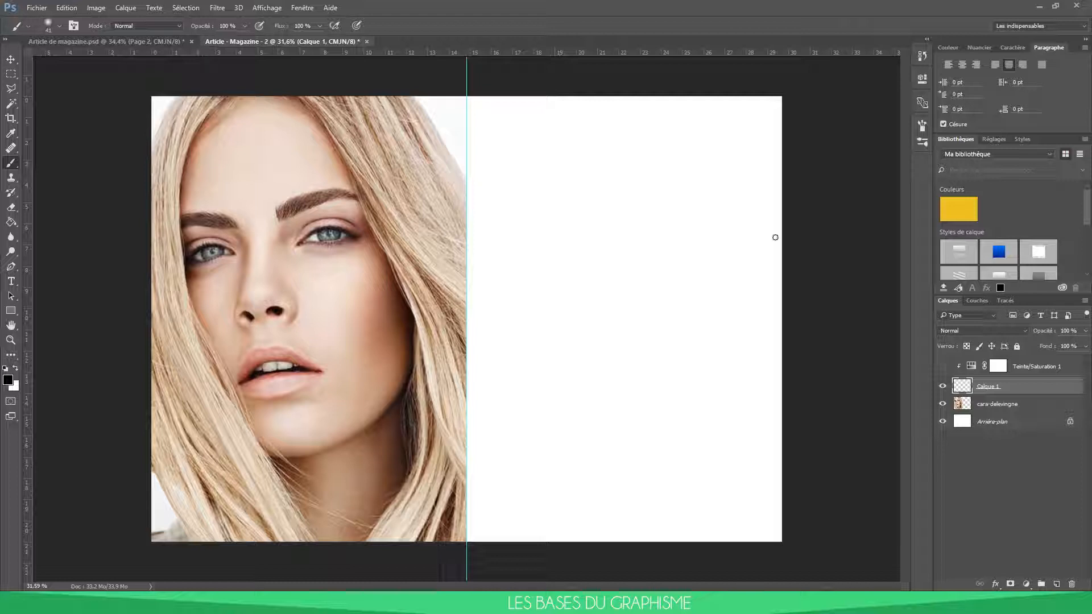
double_click(989, 387)
text(Yeux)
key(Return)
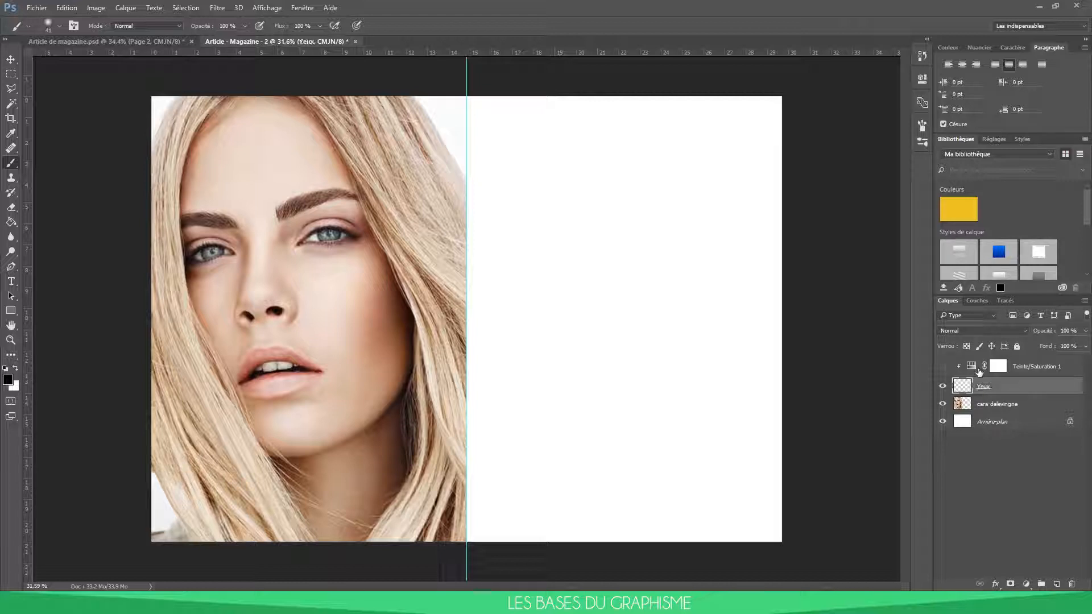
Move the Yeux layer above the Hue/Saturation adjustment and show the adjustment again, comparing the image with and without Yeux.
drag(1014, 388, 1013, 358)
click(941, 385)
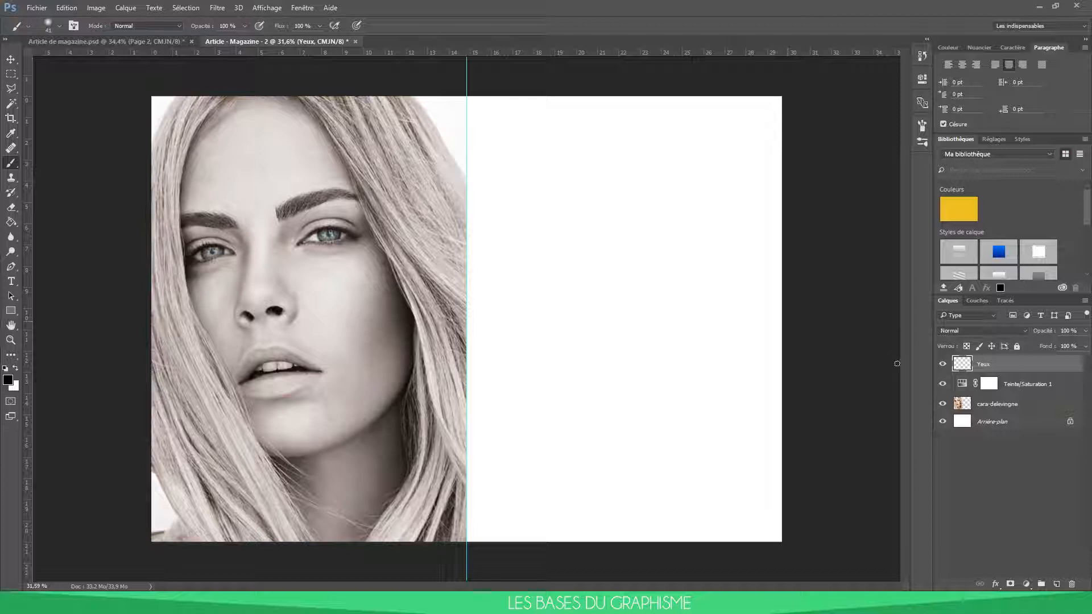
click(942, 365)
click(942, 365)
Group the Yeux, Hue/Saturation and cara-delevingne layers into a group named Photo.
shift+click(995, 405)
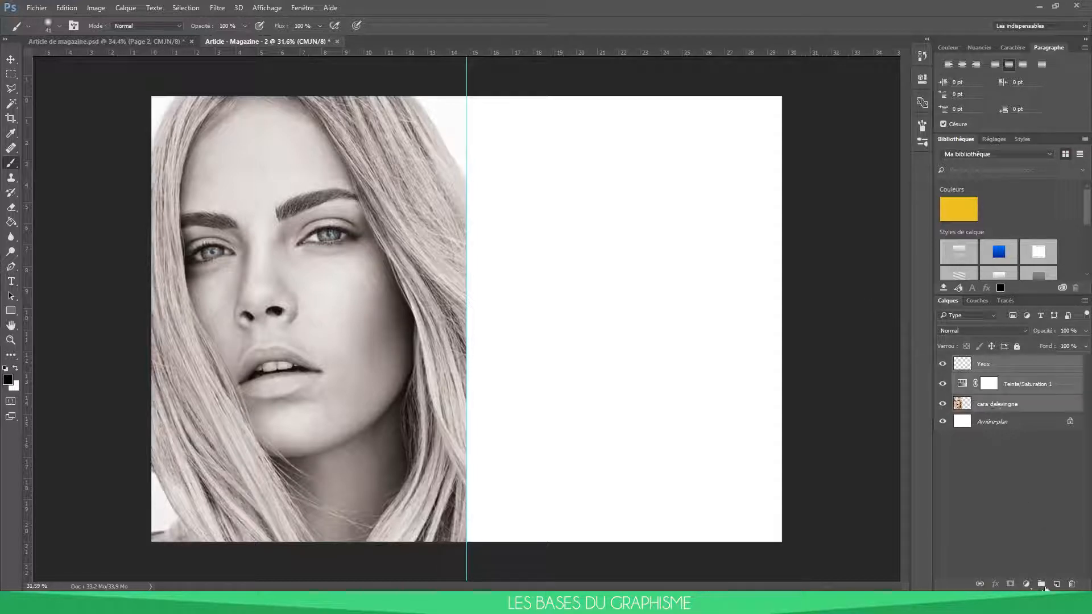
click(1041, 584)
double_click(987, 363)
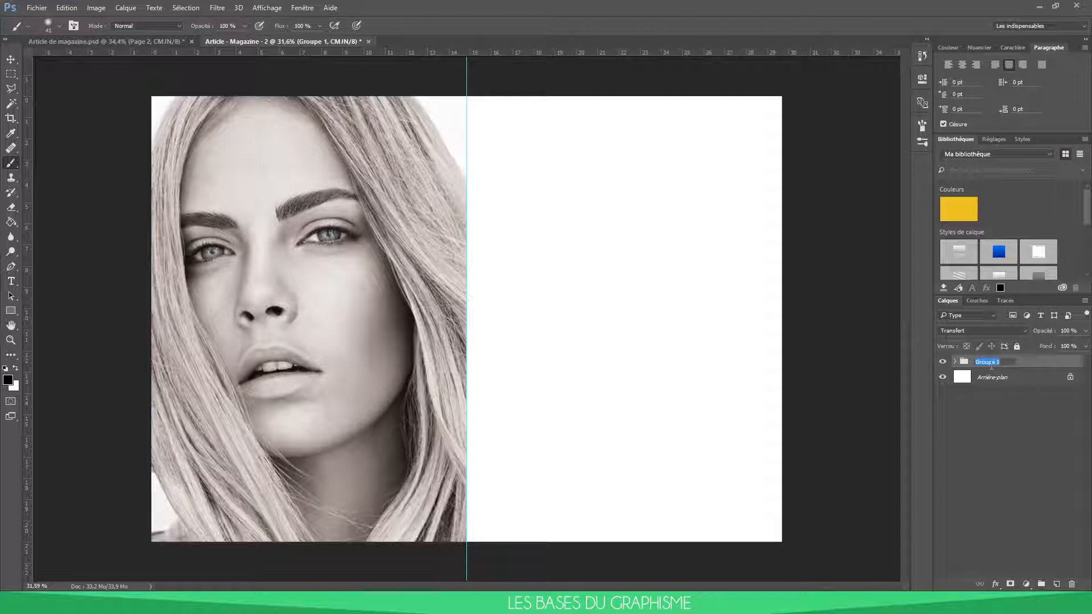
text(Pub)
key(Return)
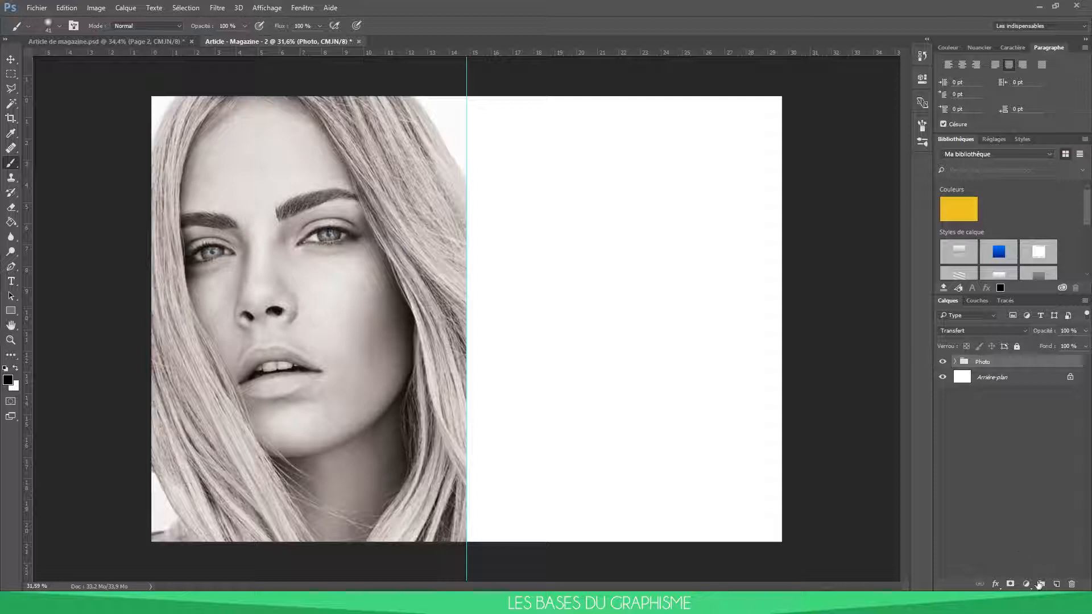
Create a new layer group named Textes above the Photo group.
click(1040, 584)
double_click(988, 363)
text(Tex)
key(Return)
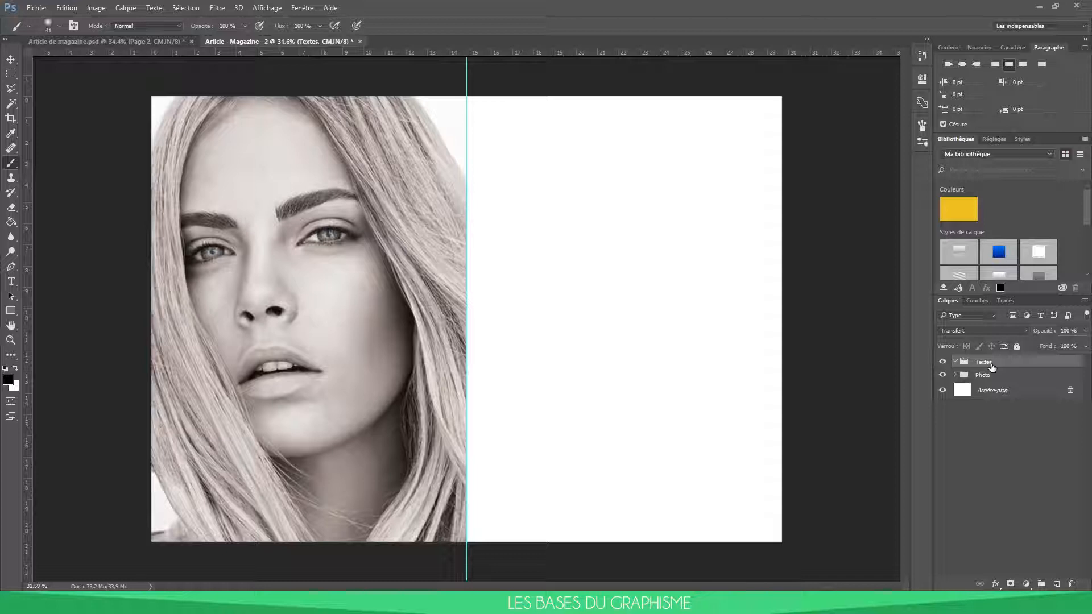
With the Type tool active, sample the title ribbon's dark blue (#0d1e28) in Article de magazine as foreground colour and return to Article - Magazine - 2.
click(13, 282)
click(79, 283)
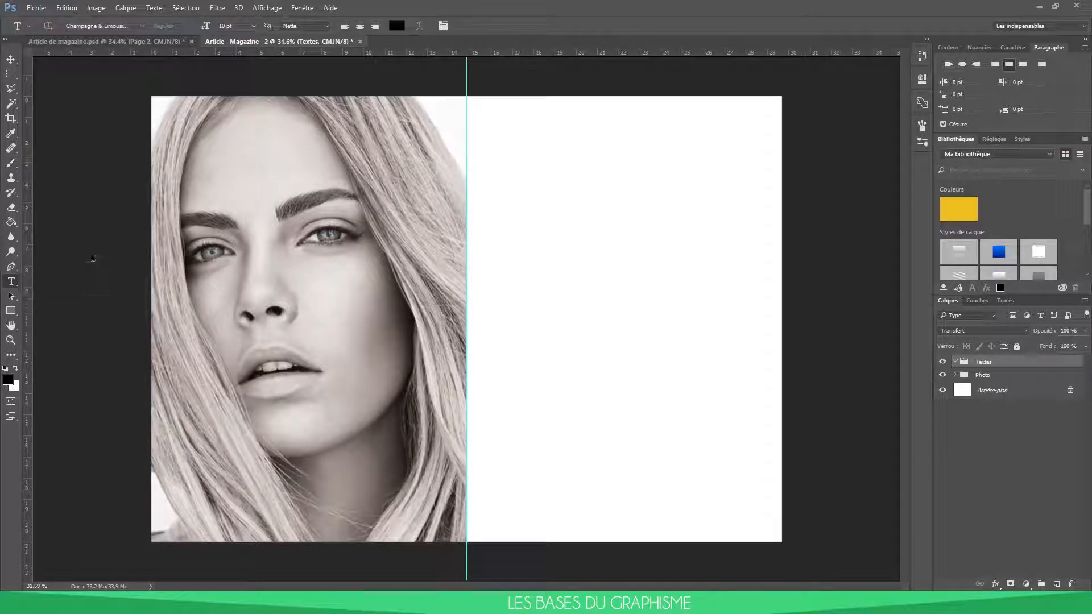
click(165, 41)
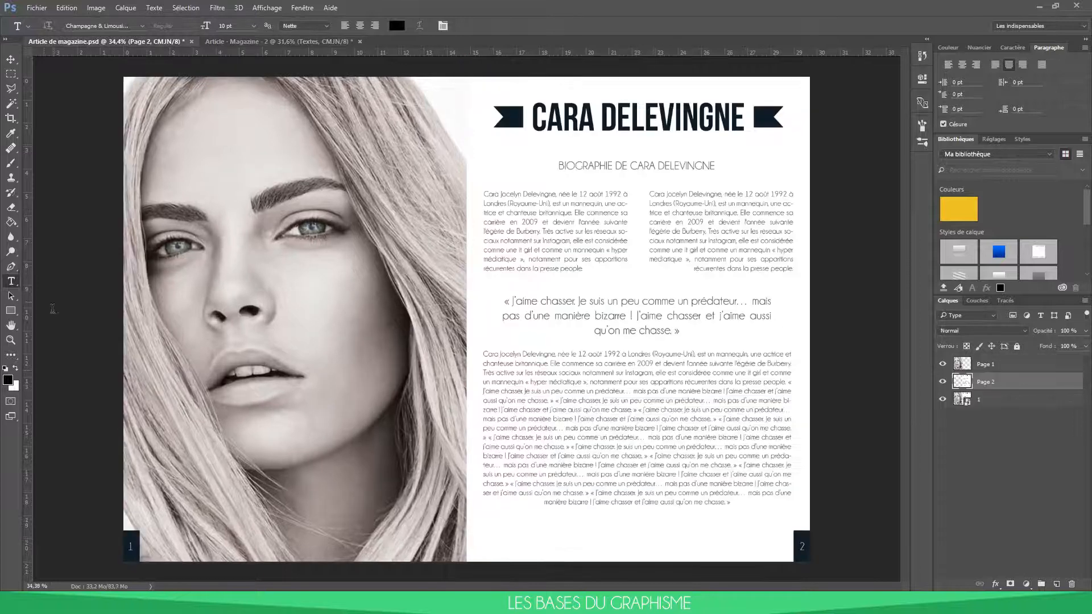
click(10, 381)
click(519, 114)
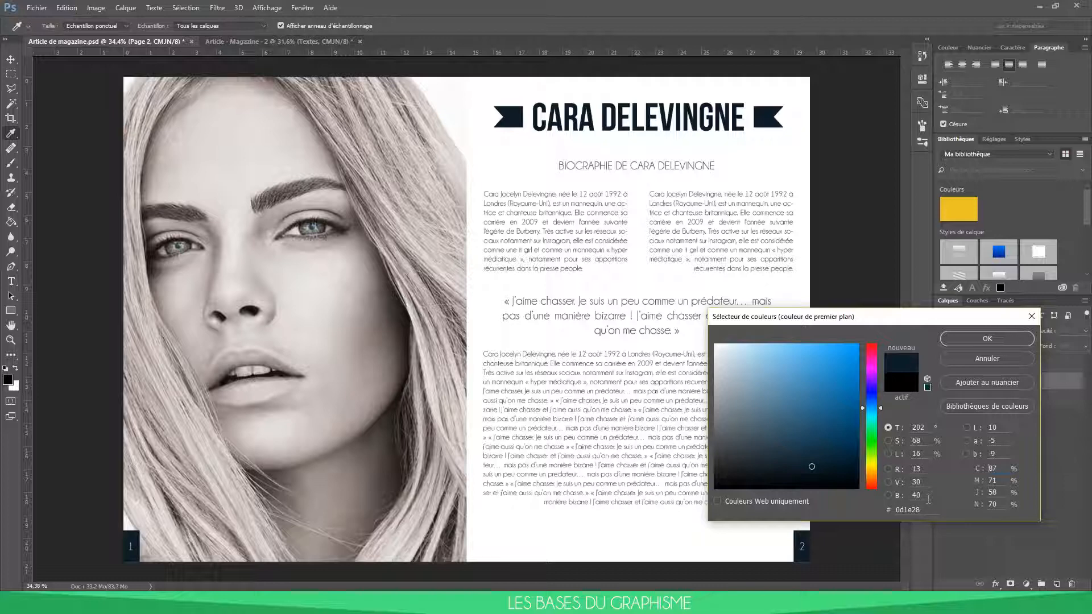
click(962, 342)
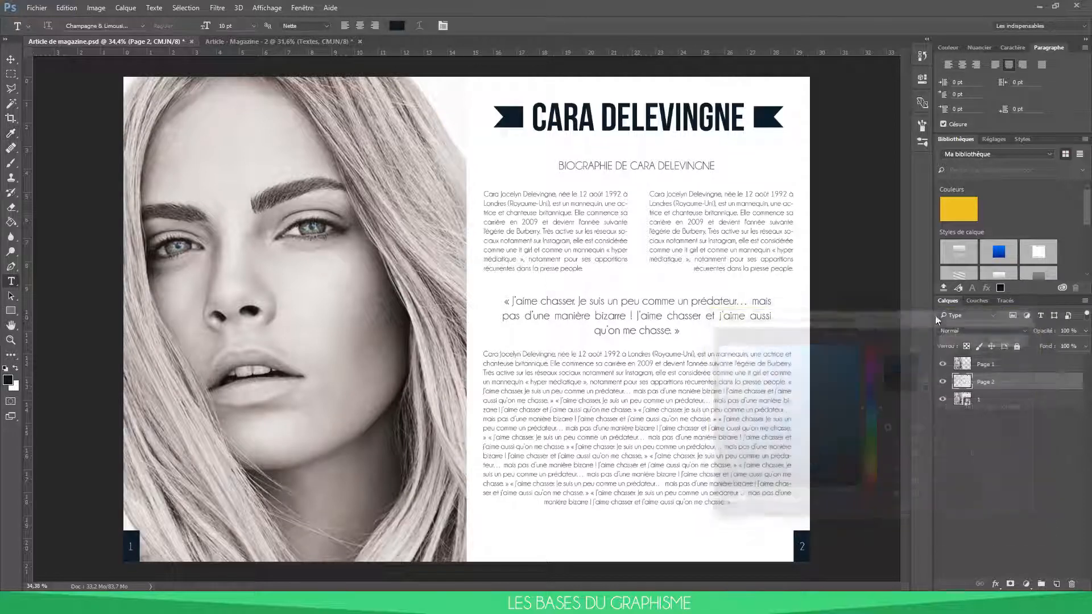
click(318, 40)
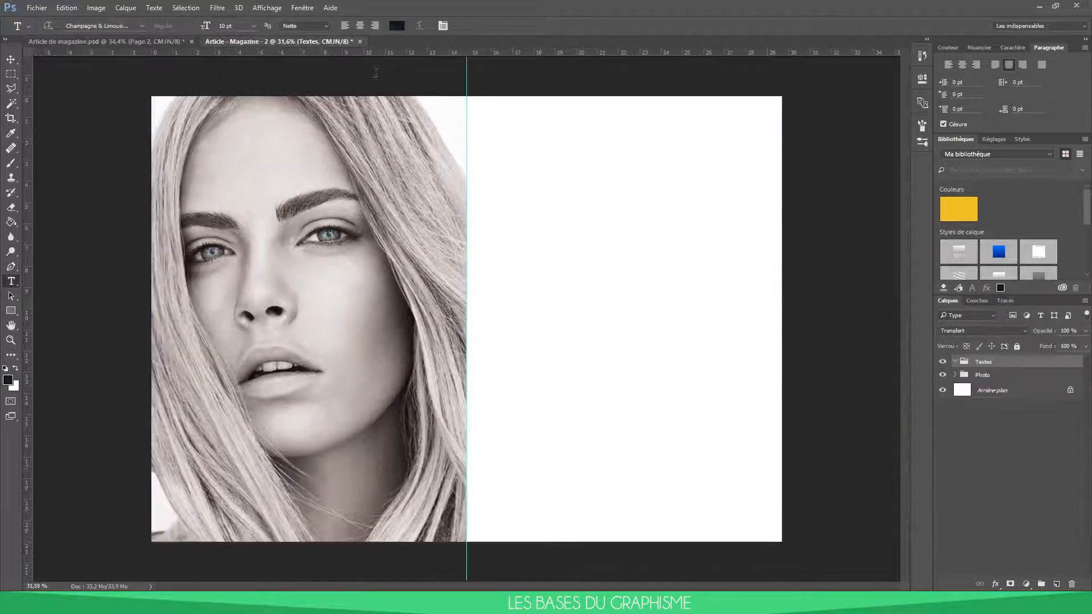
Add the title text CARA DELEVINGNE near the top of the blank right page and delete the stray empty text layer.
click(493, 129)
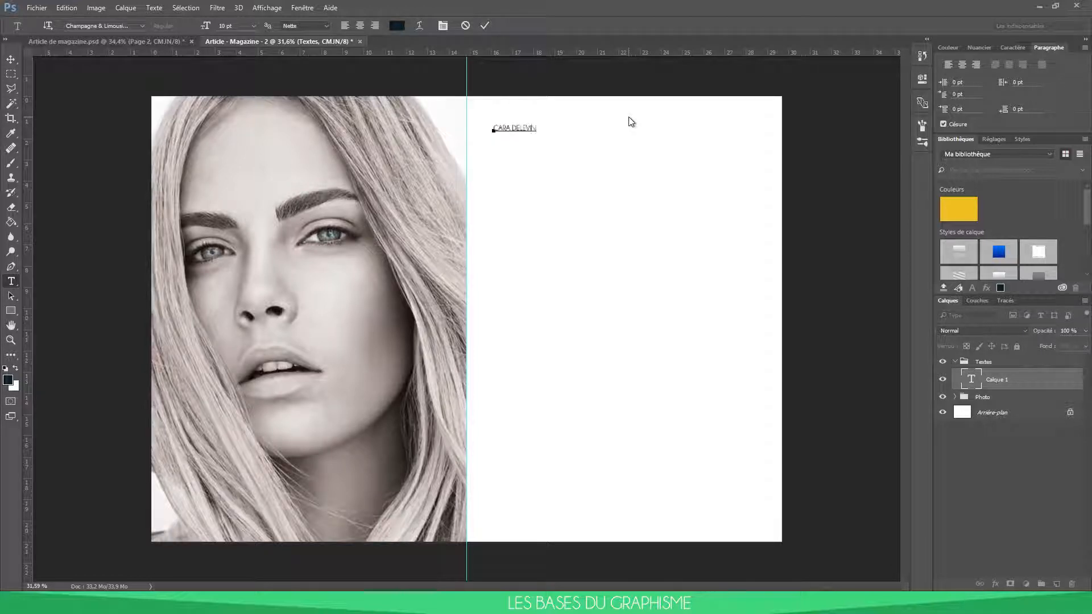
click(151, 39)
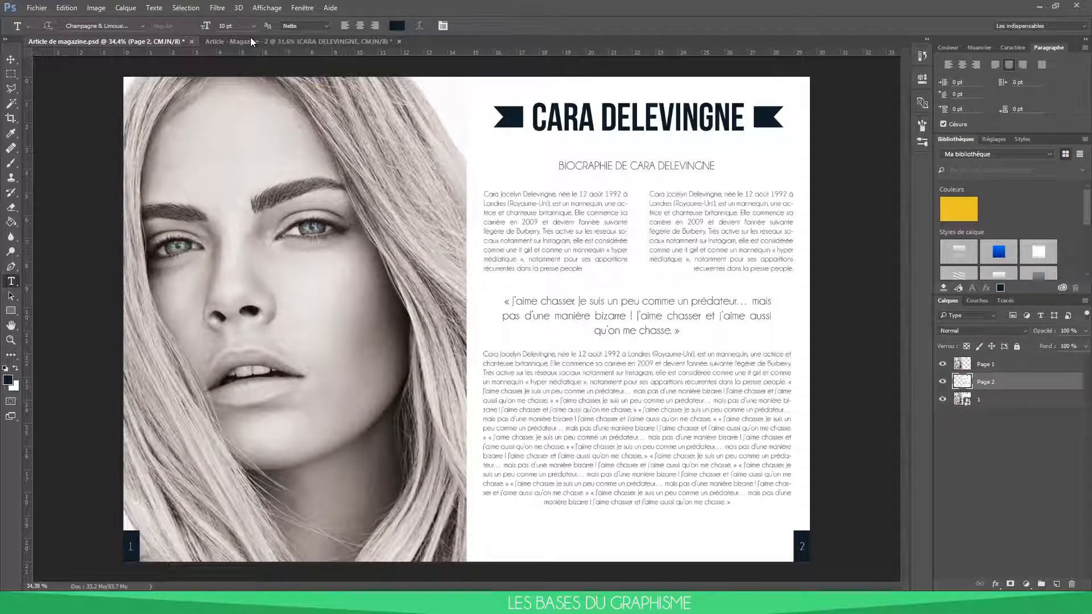
click(250, 40)
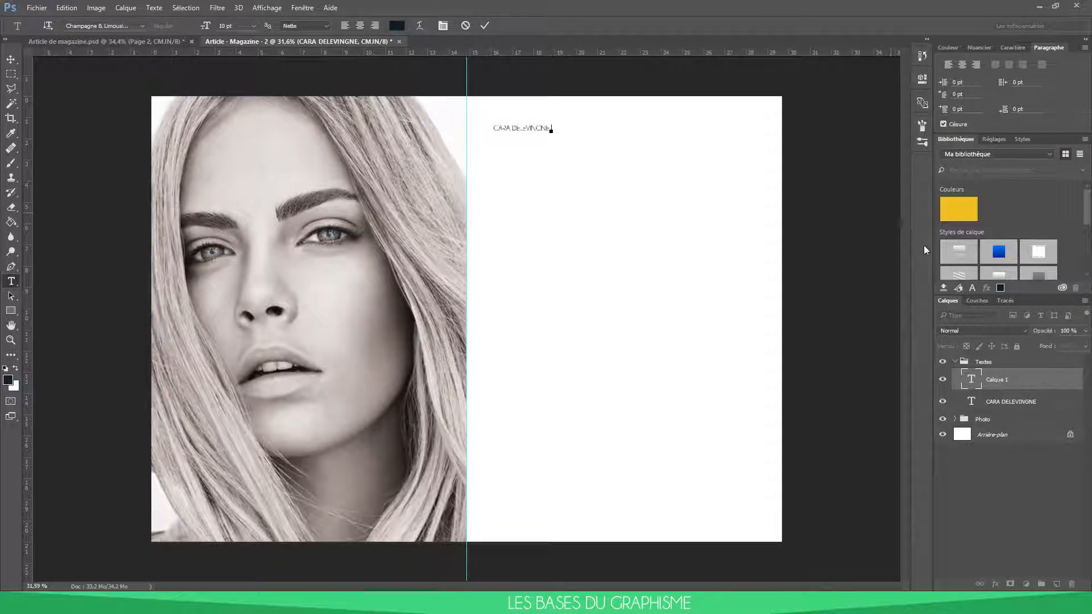
key(Delete)
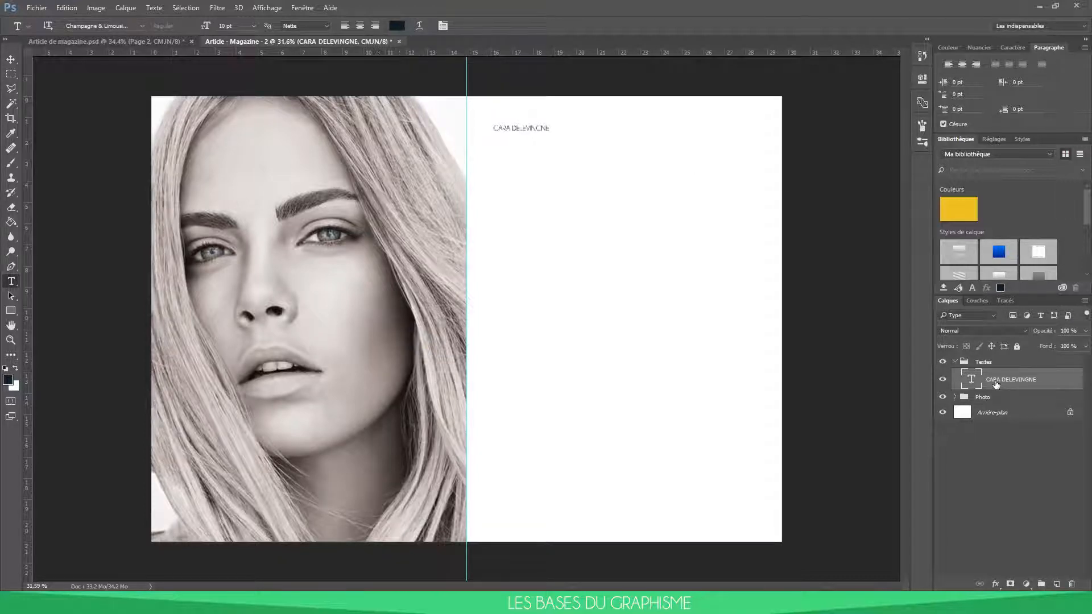
Set the CARA DELEVINGNE title to Bebas Neue Regular at 72 pt.
double_click(965, 381)
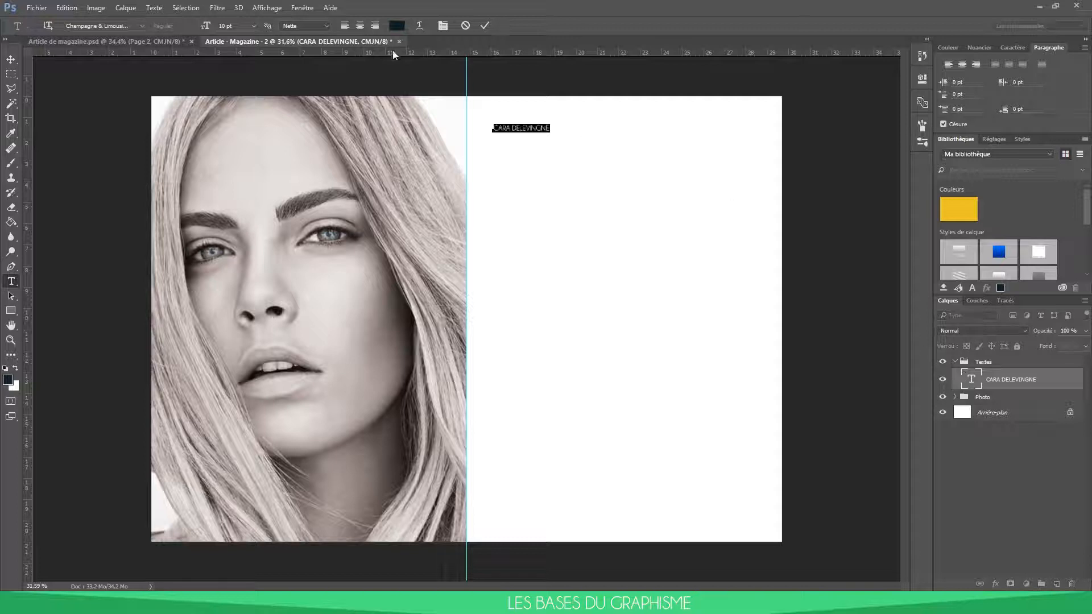
click(253, 26)
click(250, 229)
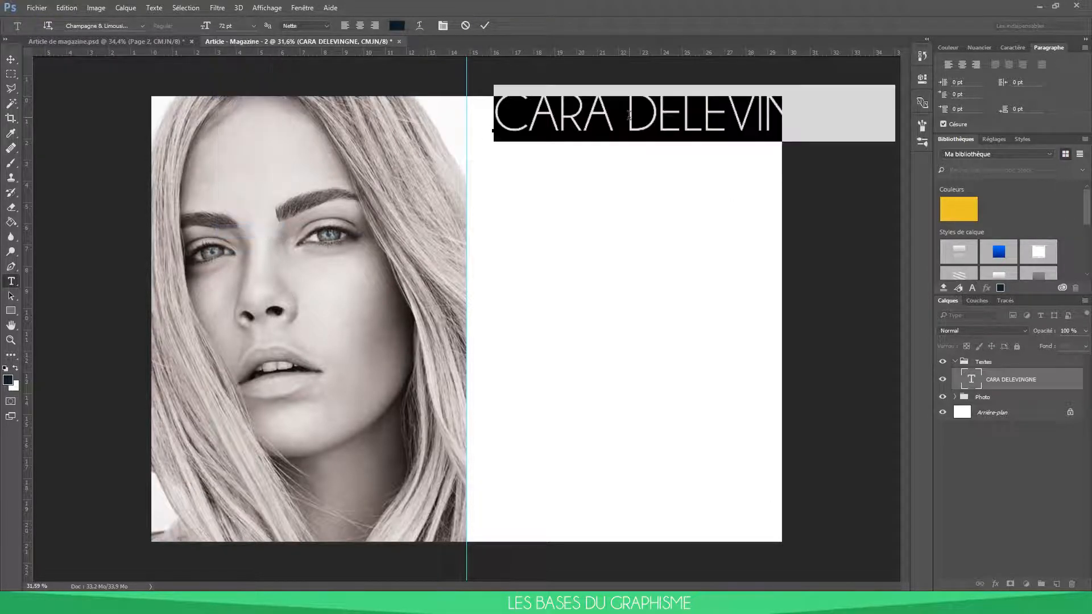
click(107, 27)
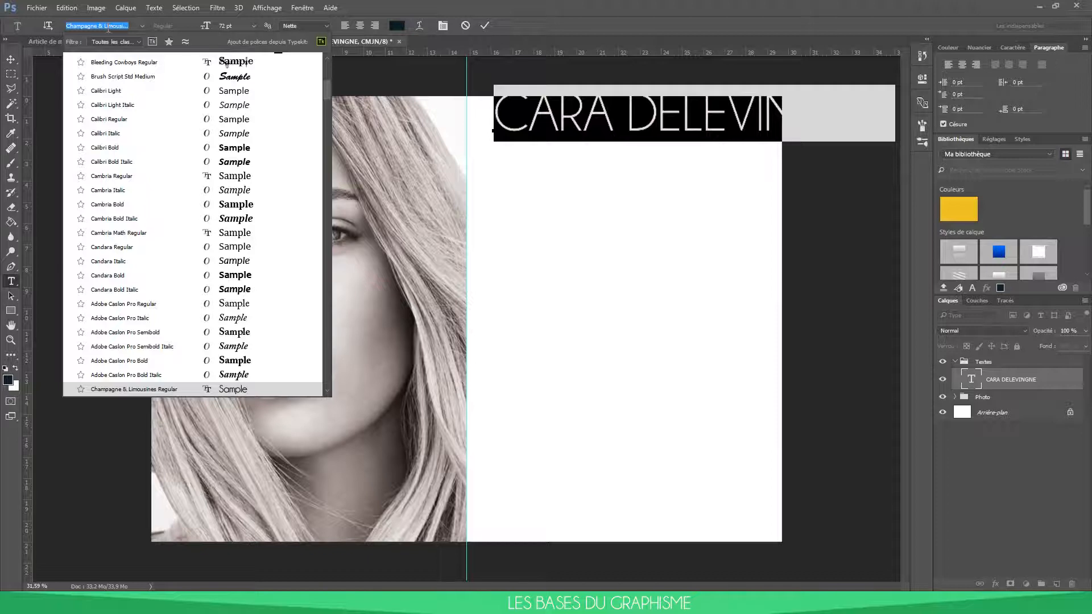
text(bebas)
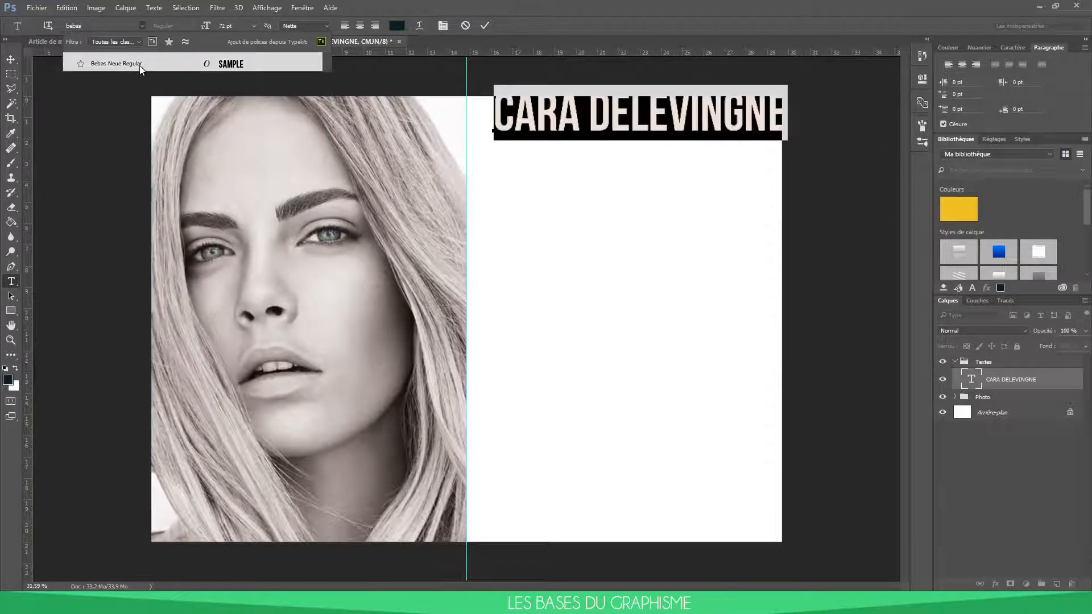
click(140, 67)
Move the title fully inside the right page and set its size to 60 pt.
click(14, 61)
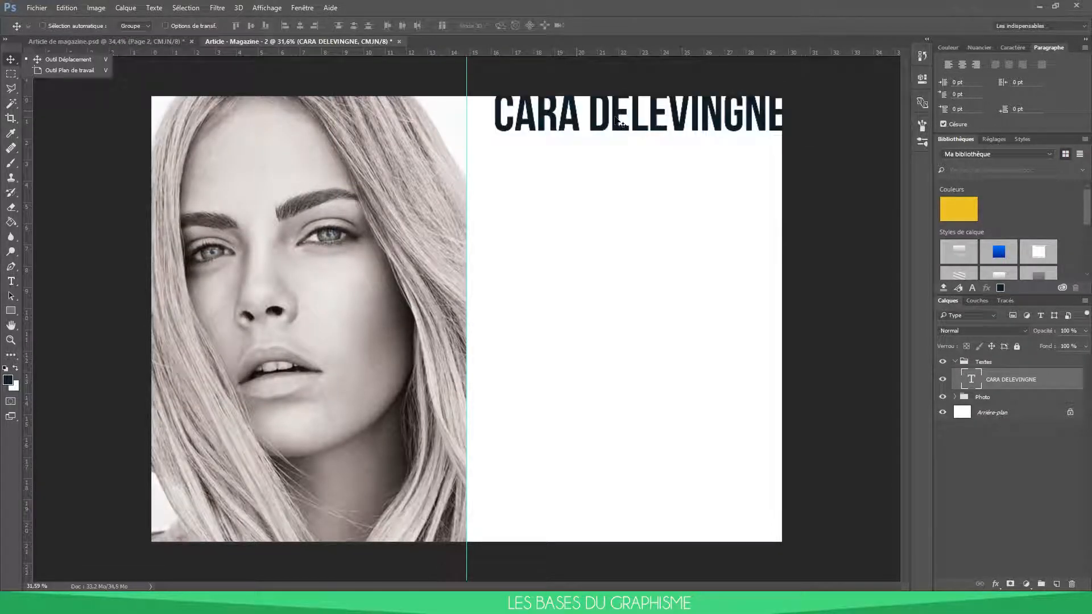
drag(639, 125, 632, 141)
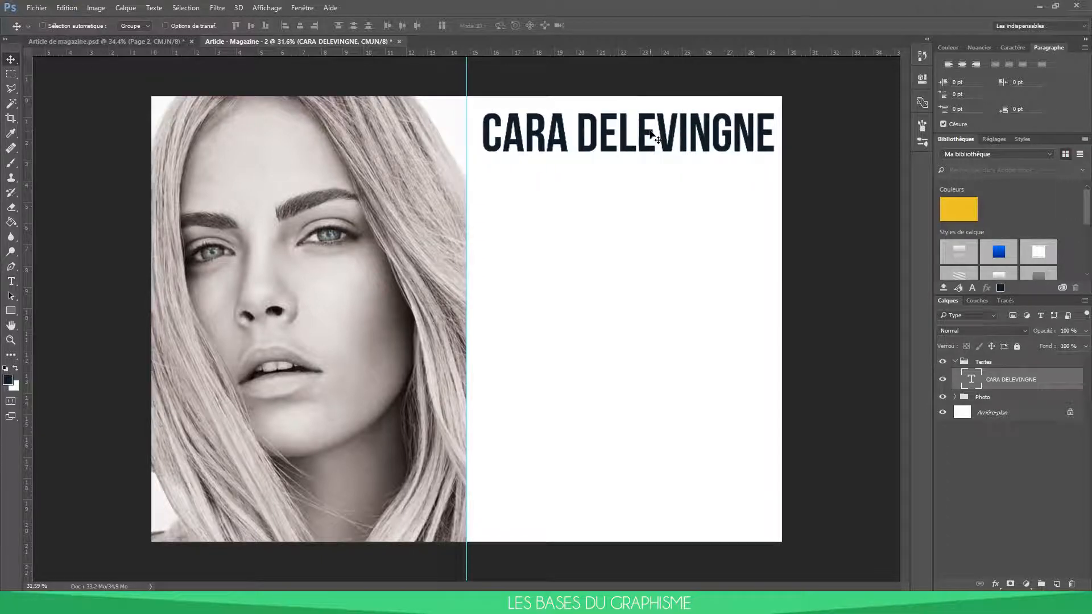
key(ctrl+plus)
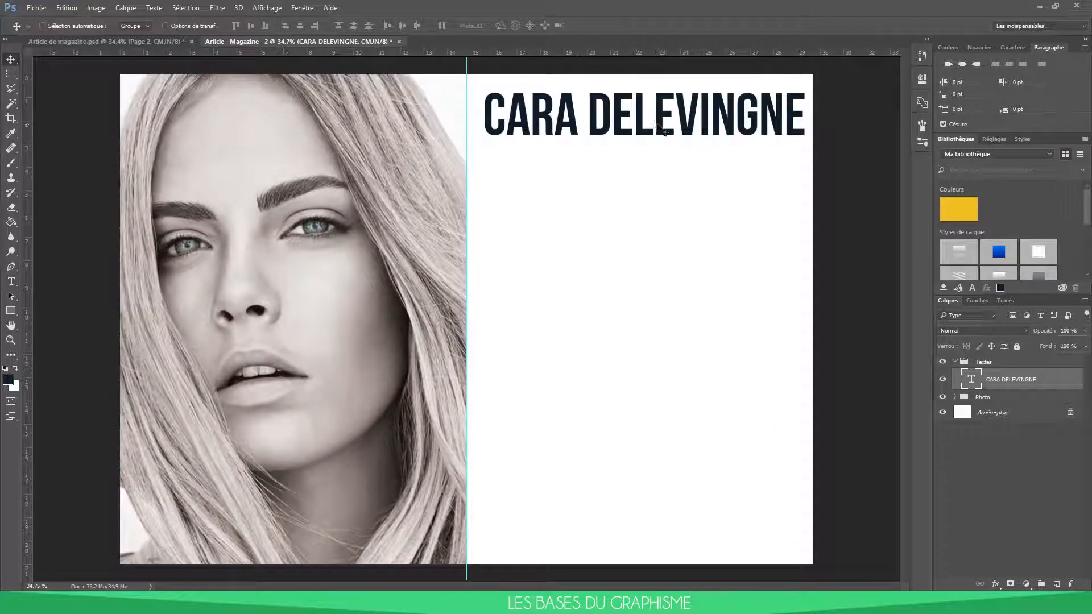
double_click(982, 385)
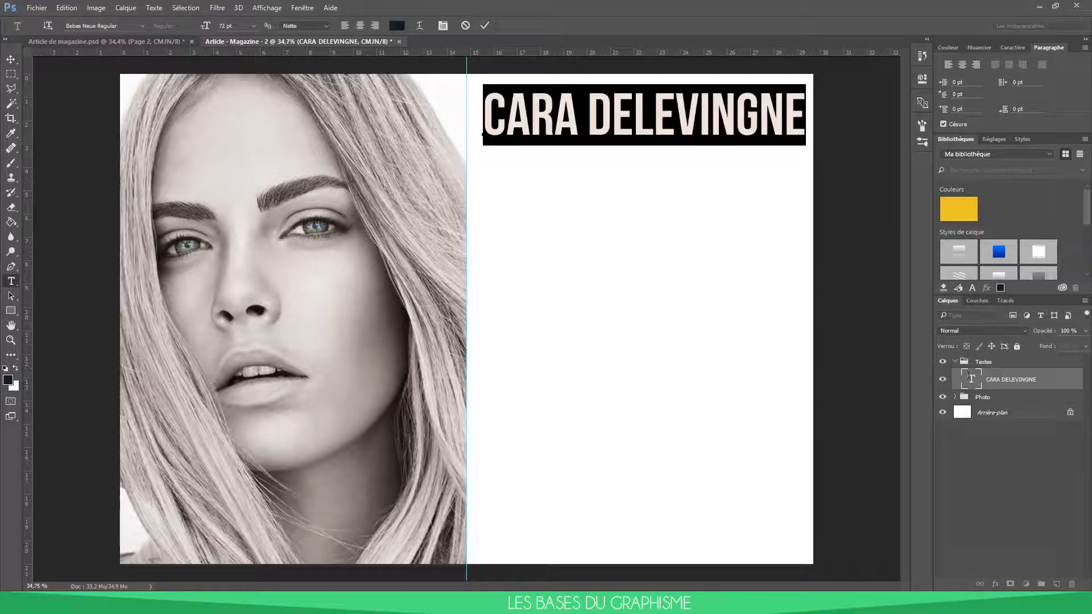
click(254, 26)
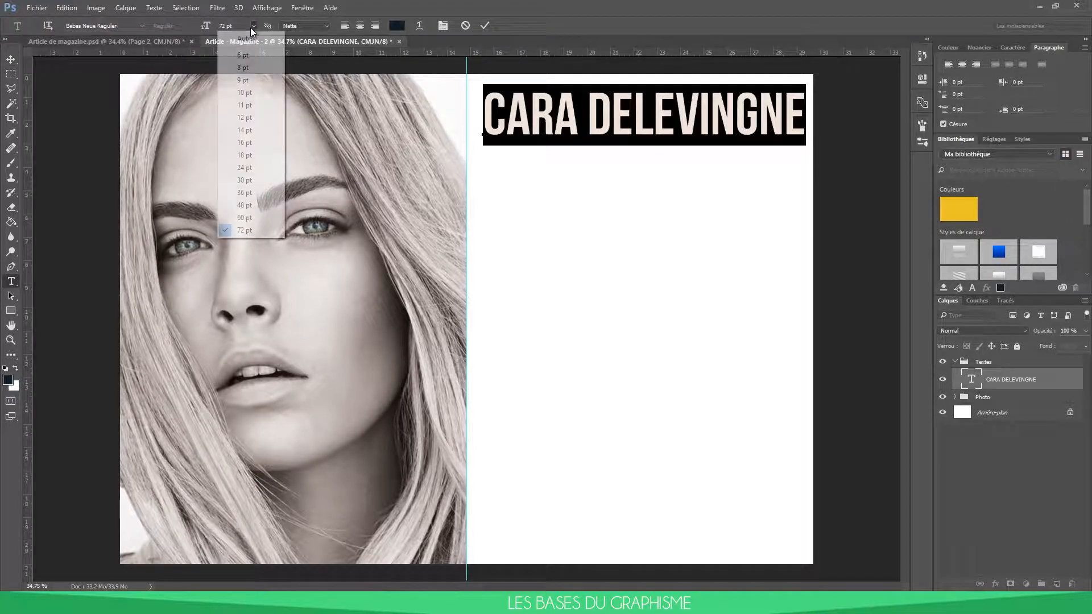
click(254, 199)
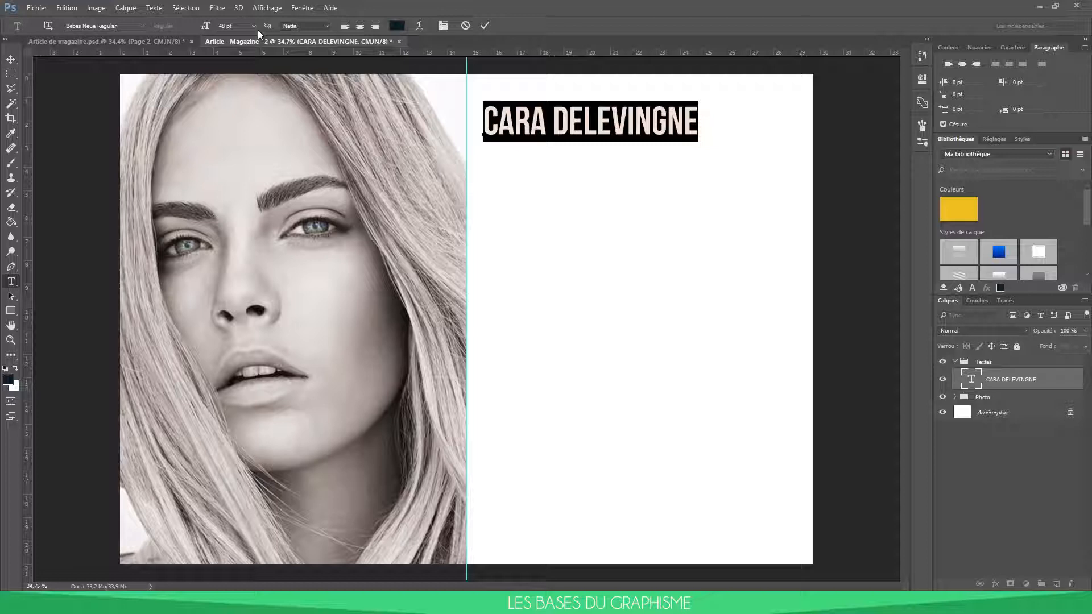
click(253, 25)
click(255, 203)
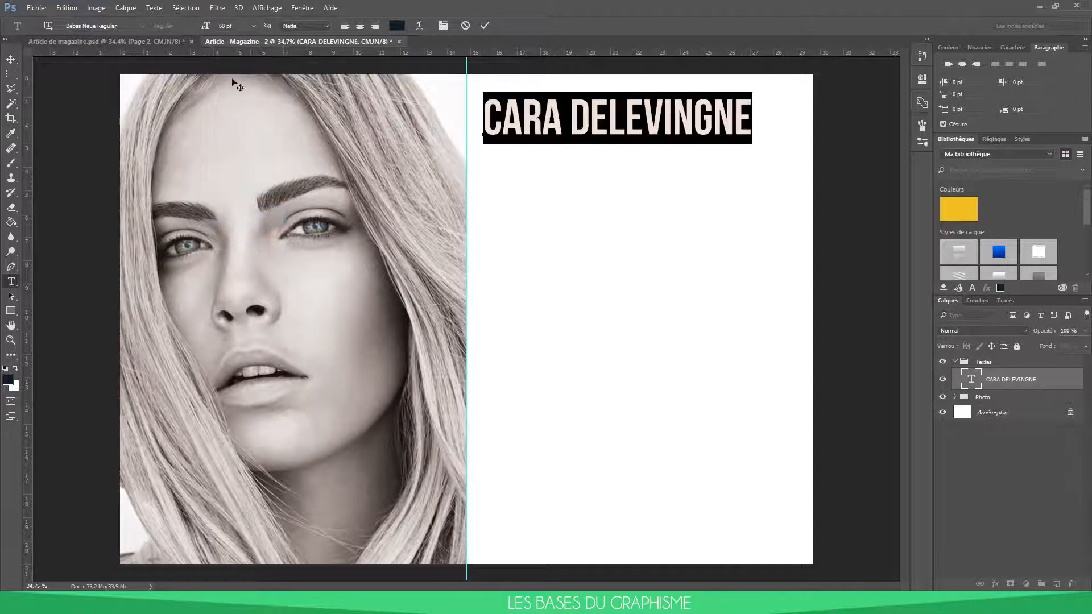
Move the title onto the portrait and place an extra vertical guide just left of the fold guide.
click(10, 59)
drag(643, 131, 311, 196)
drag(29, 162, 813, 231)
key(m)
key(ctrl+d)
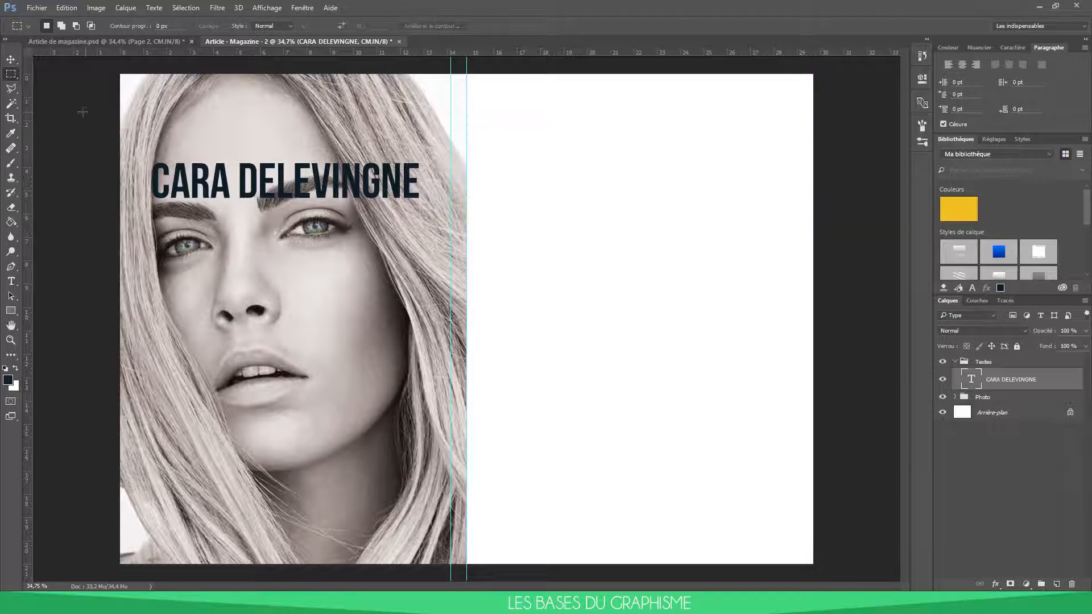
Draw a dark blue rectangle of about 1752 x 772 px across the right page as a measuring aid.
click(12, 315)
click(57, 311)
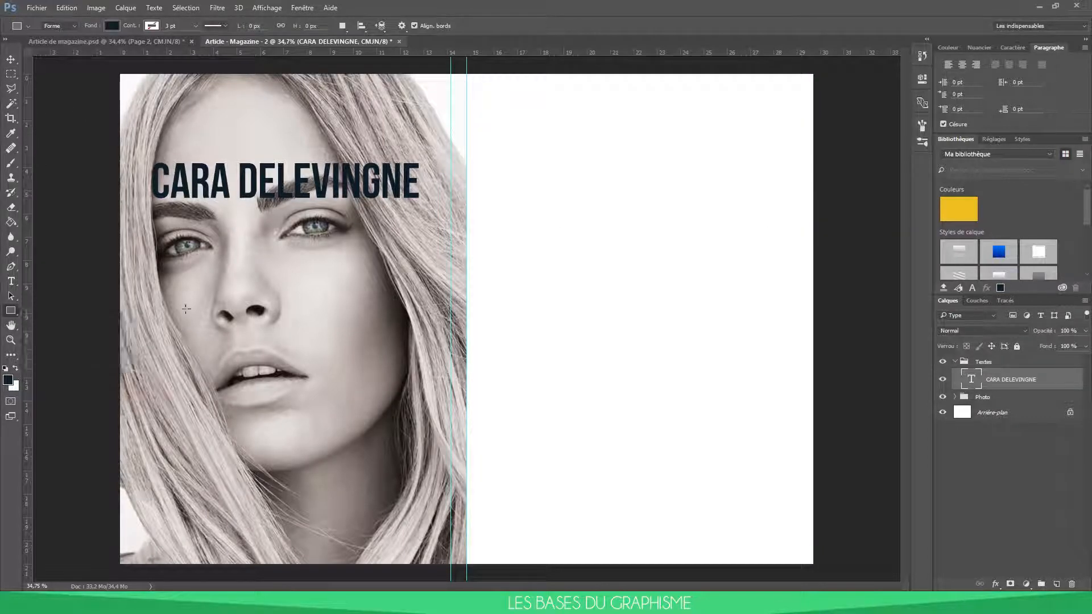
drag(469, 176, 812, 328)
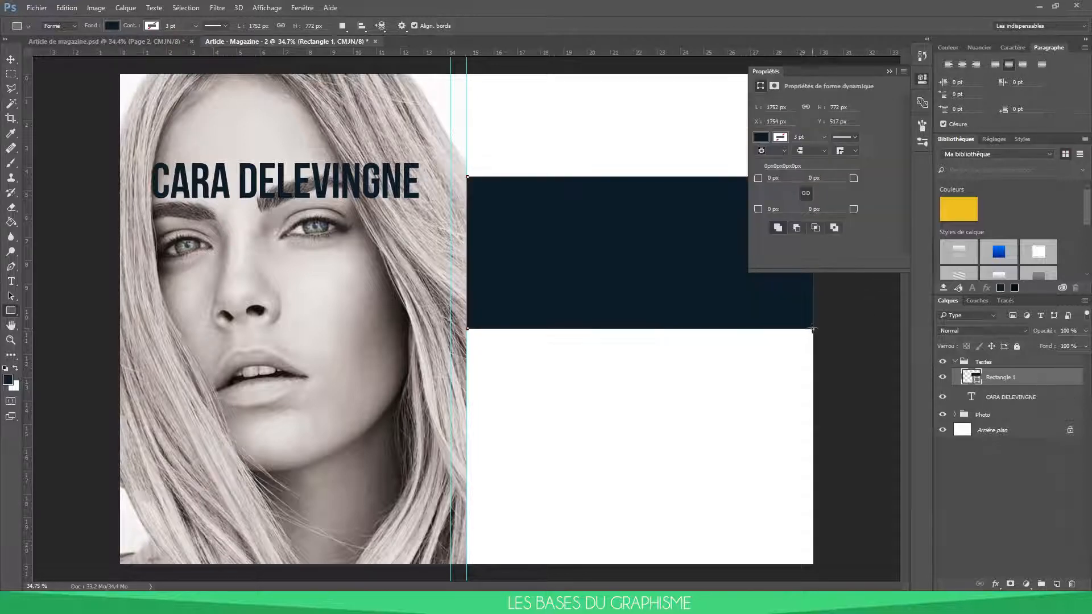
click(890, 73)
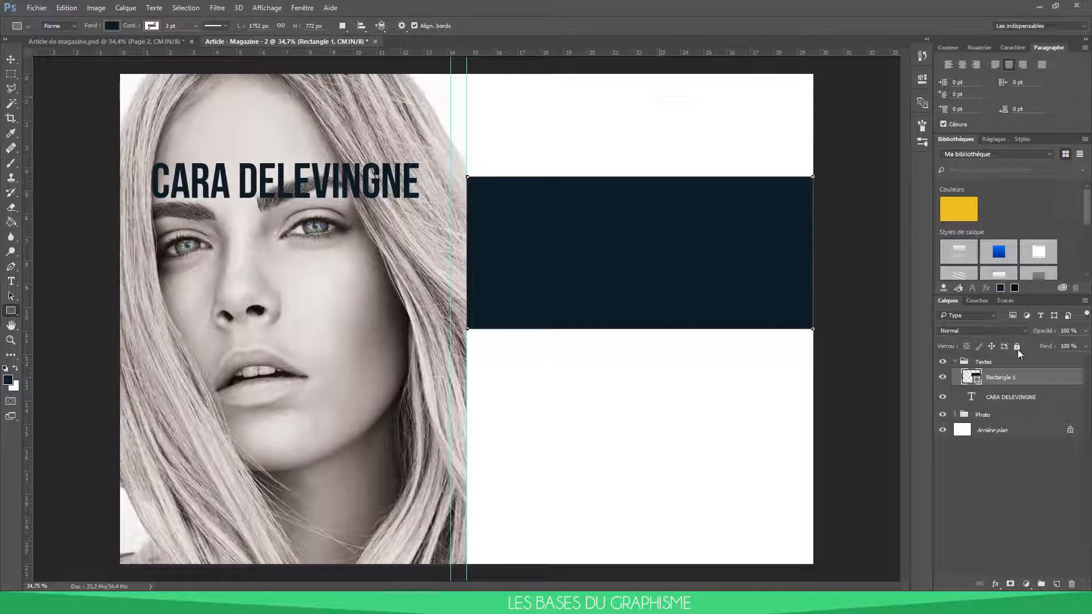
key(Return)
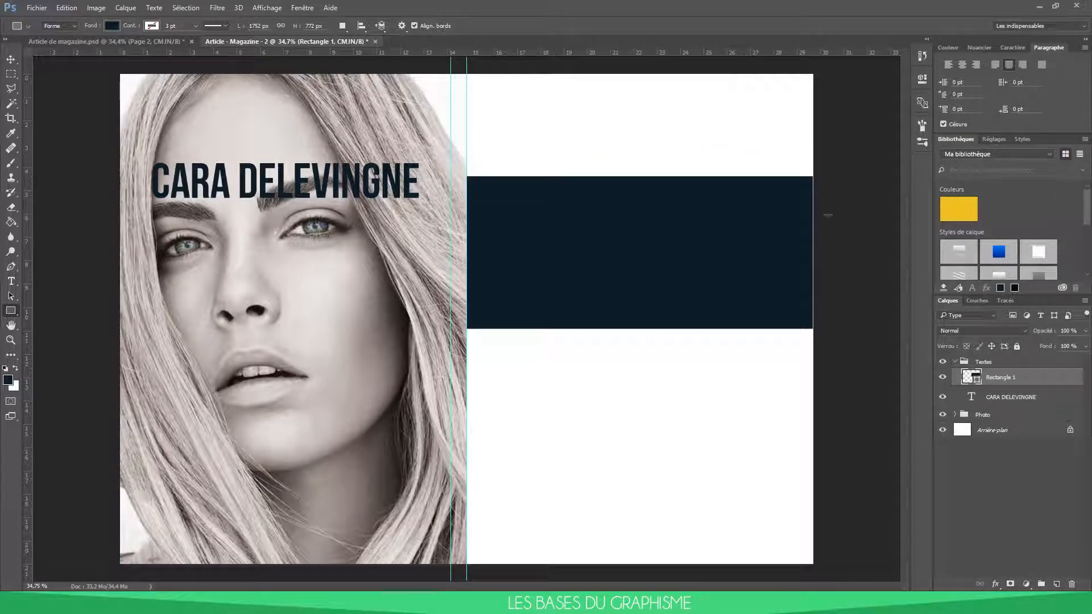
Stretch the rectangle's right side to the page edge and check its left side against the fold guide.
scroll(830, 204, up, 5)
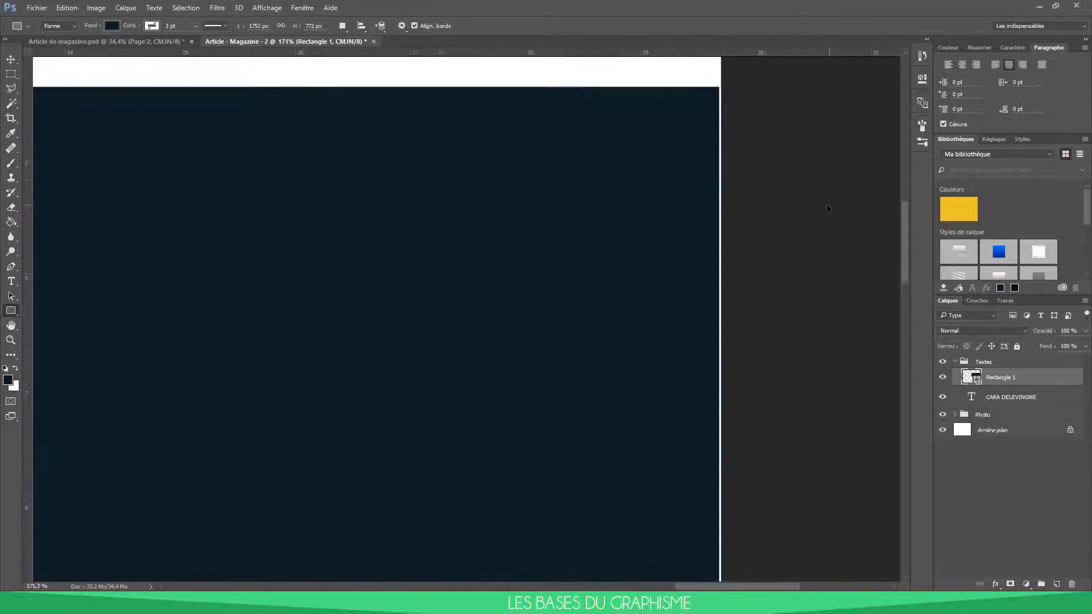
key(ctrl+t)
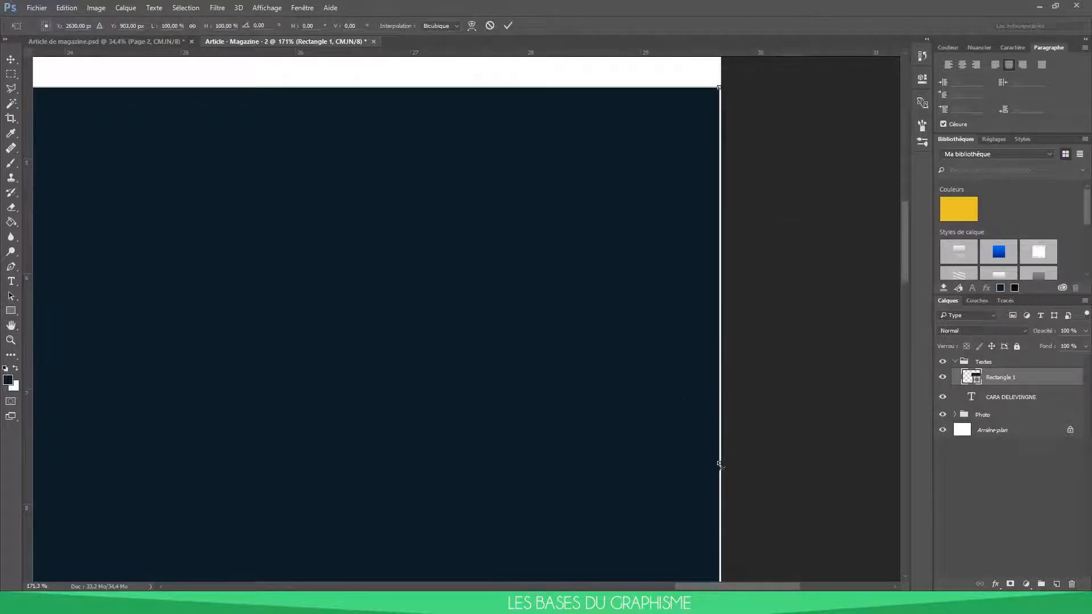
drag(720, 461, 721, 461)
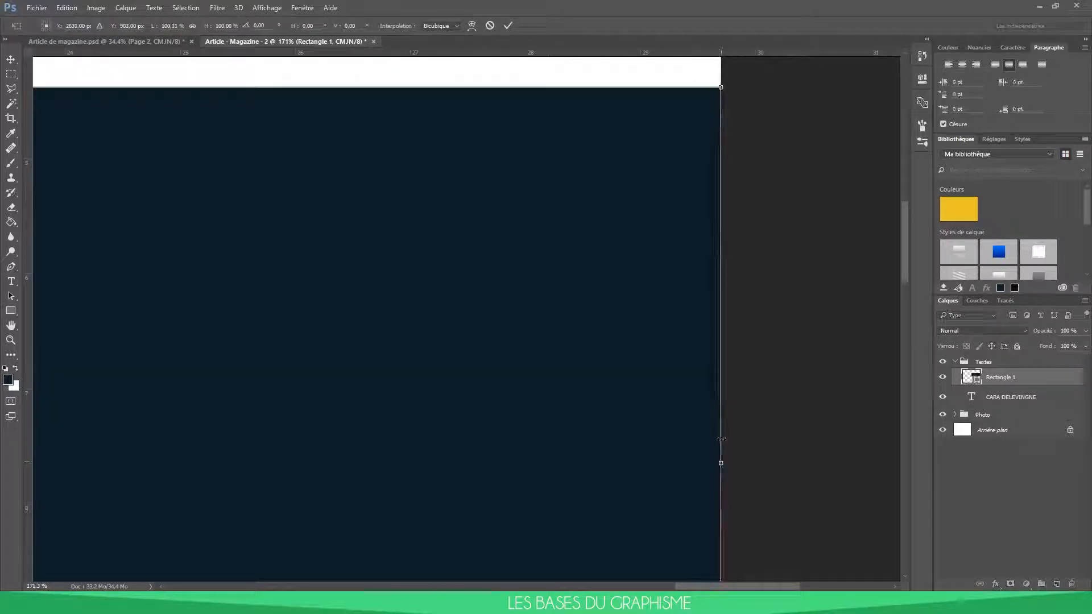
key(Return)
drag(341, 245, 624, 267)
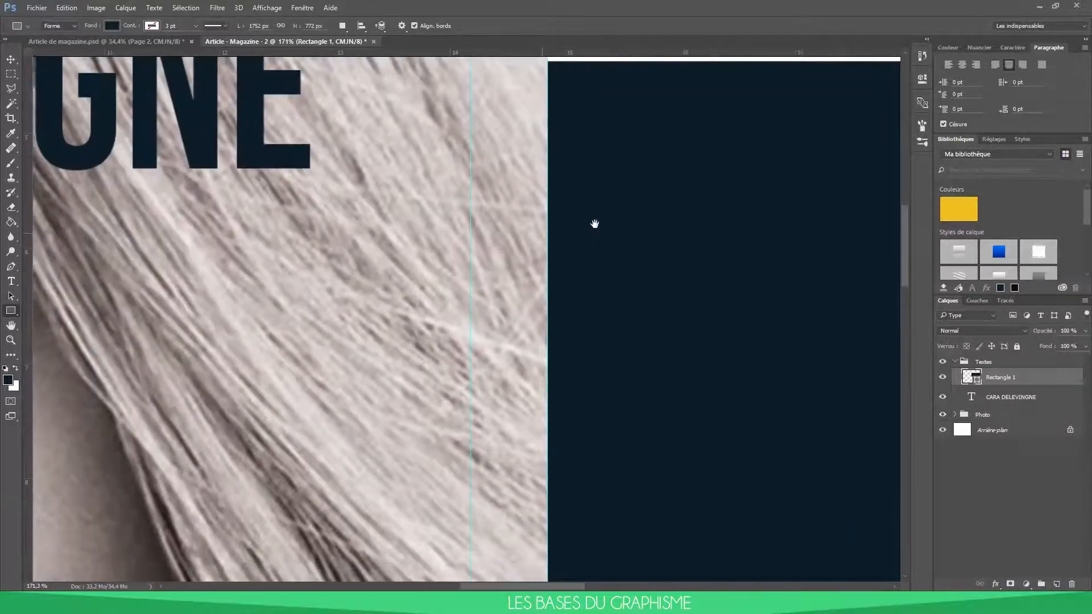
key(ctrl+t)
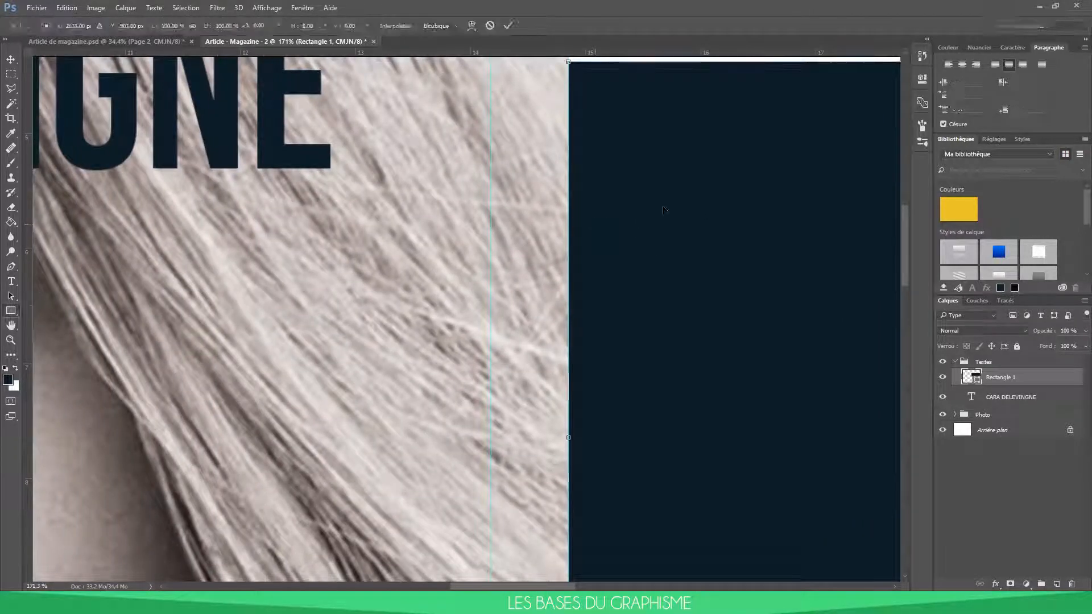
key(Return)
scroll(663, 208, down, 6)
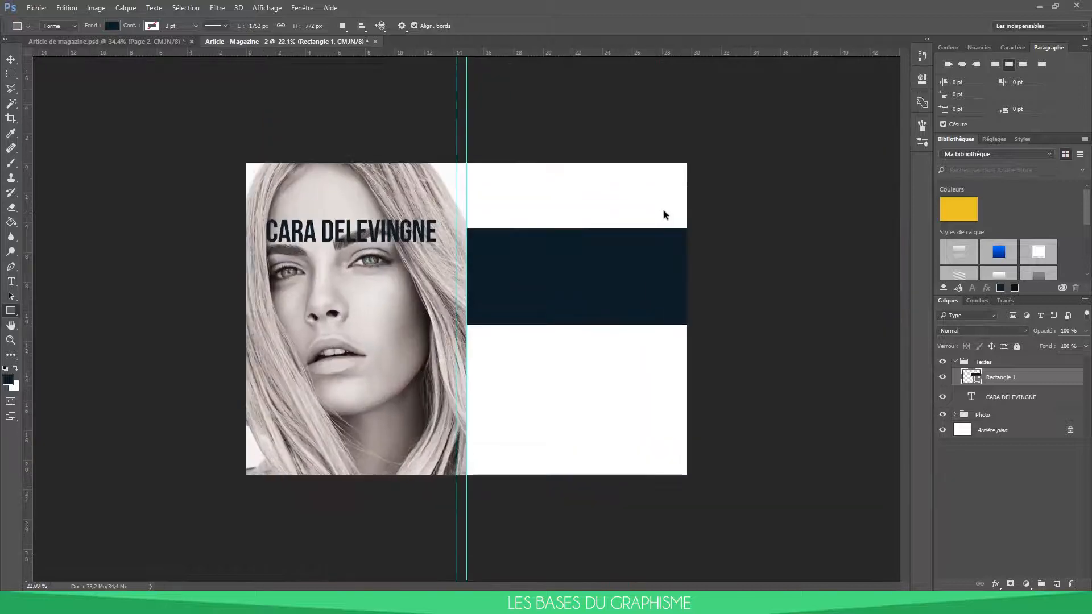
Place a vertical guide through the rectangle's centre to mark the middle of the right page, and delete the rectangle.
key(ctrl+t)
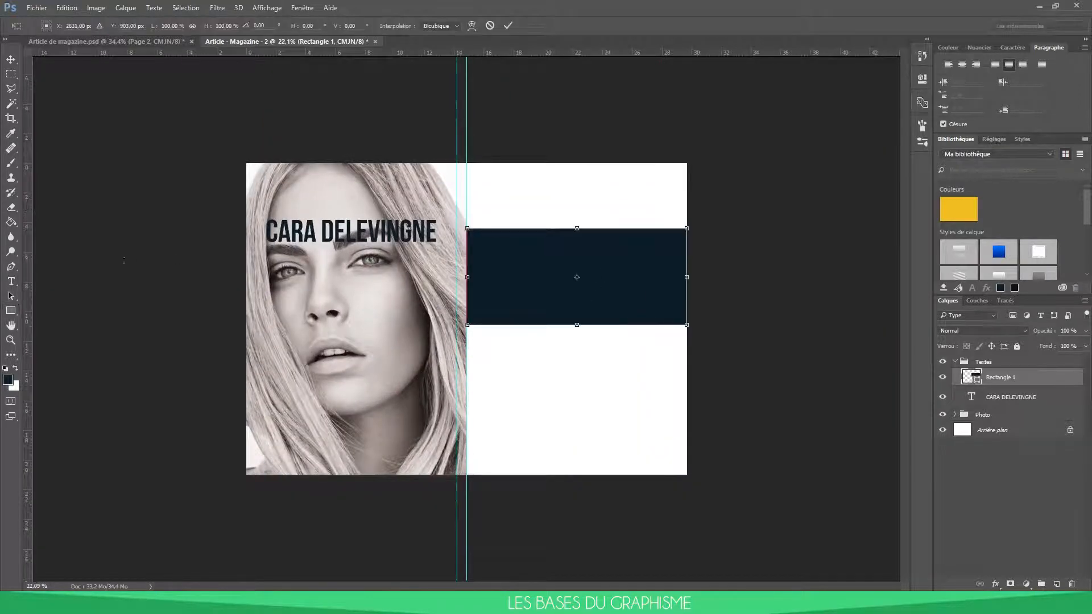
drag(21, 263, 576, 246)
key(Return)
scroll(645, 155, up, 4)
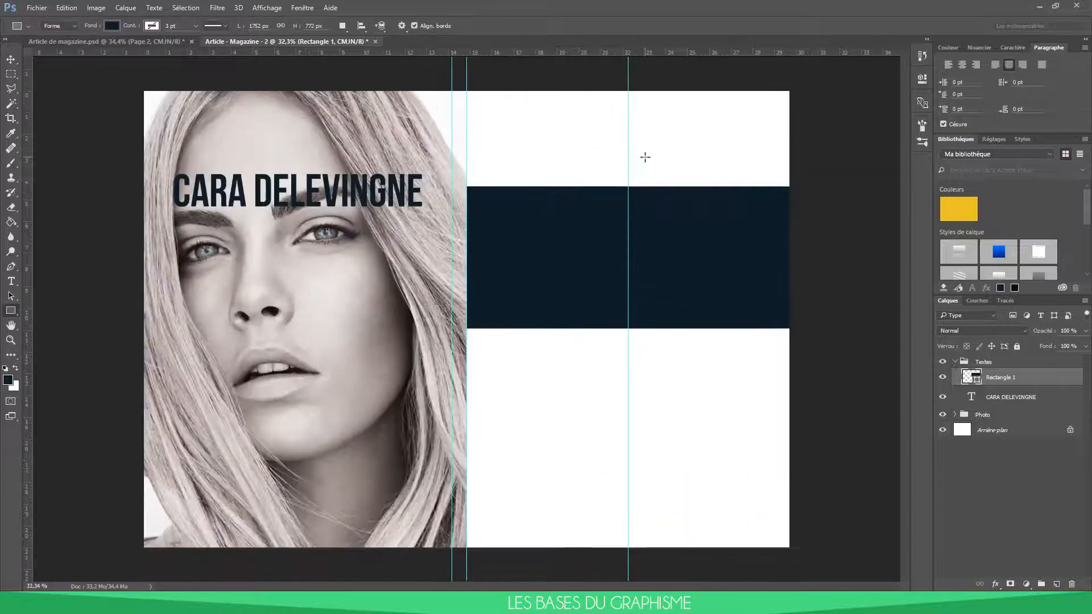
key(Delete)
scroll(641, 161, up, 2)
scroll(642, 161, down, 3)
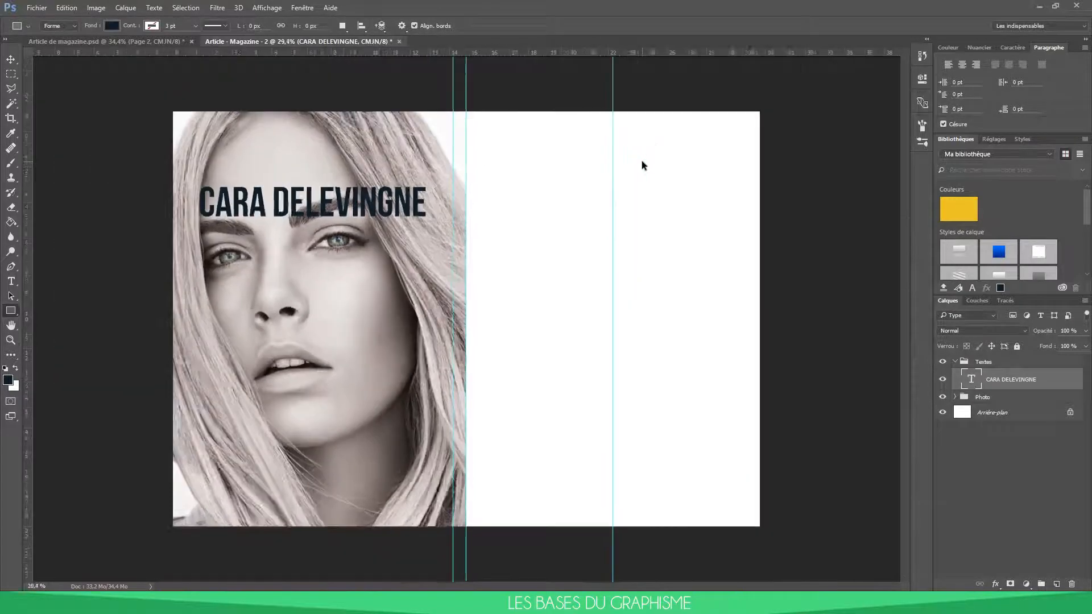
scroll(641, 162, up, 1)
Remove the extra vertical guide just left of the fold guide.
click(16, 61)
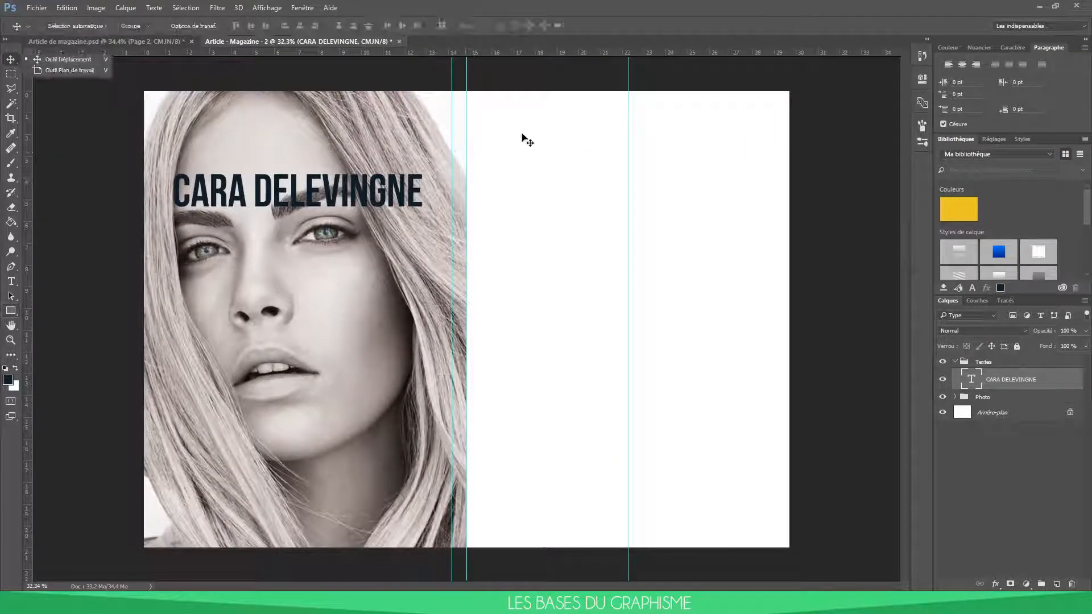
drag(453, 152, 107, 118)
scroll(396, 155, up, 1)
scroll(396, 155, down, 1)
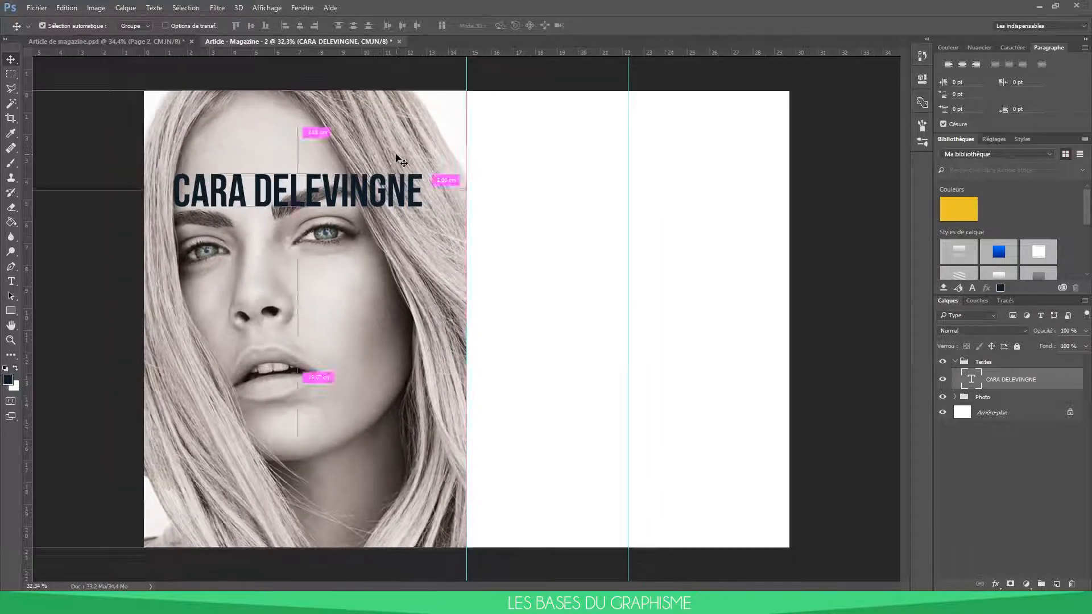
Move the title from the portrait to the top of the right page, centred on the page's middle guide.
key(ctrl+t)
drag(340, 200, 648, 137)
key(Return)
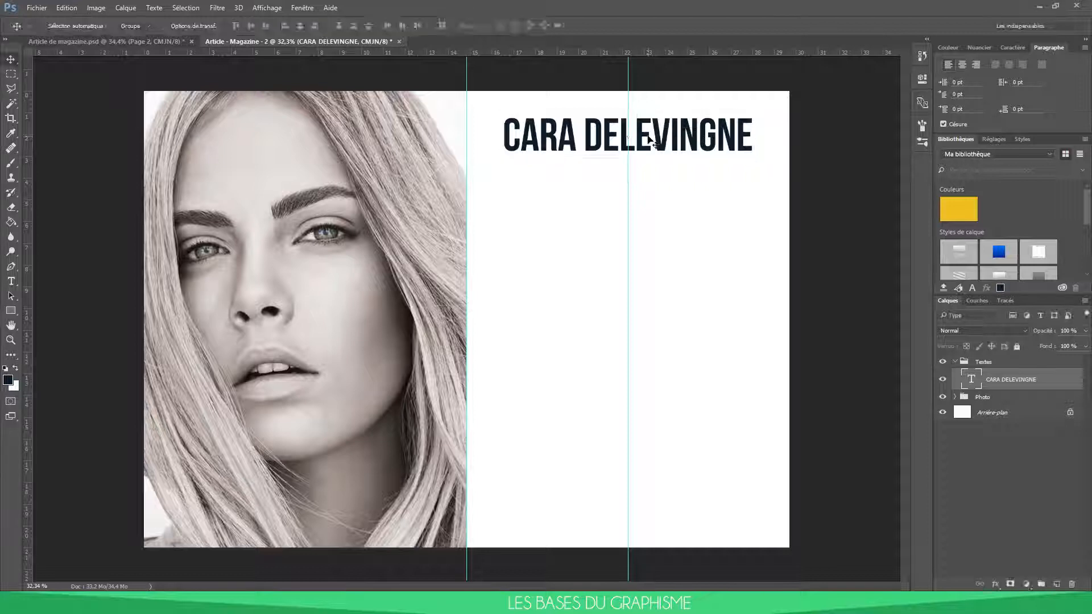
key(ctrl+0)
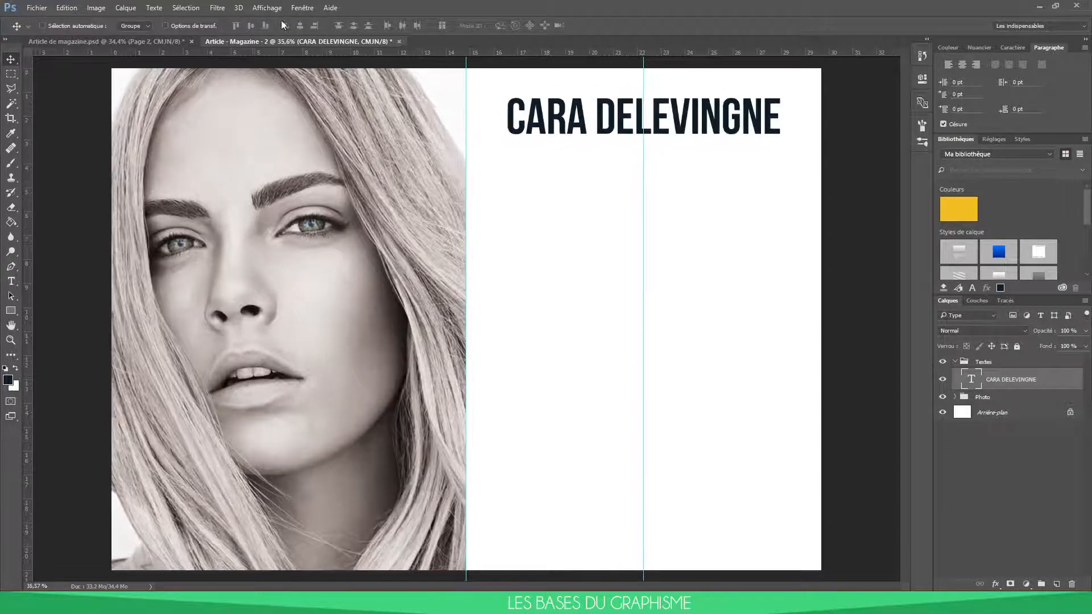
Compare the title with the one in Article de magazine and set its size to 48 pt in Article - Magazine - 2.
click(107, 37)
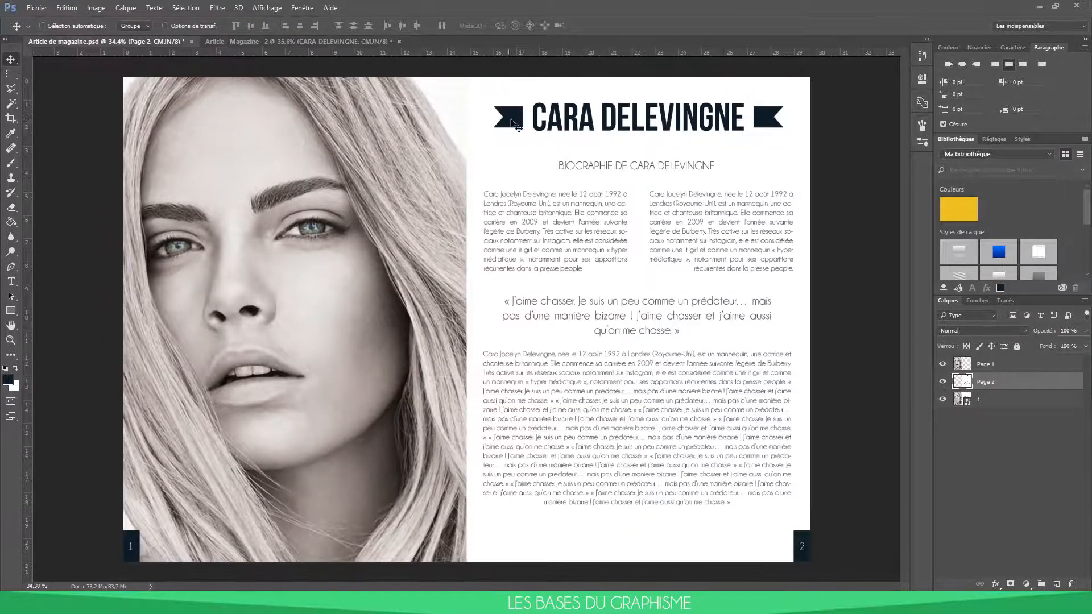
click(221, 39)
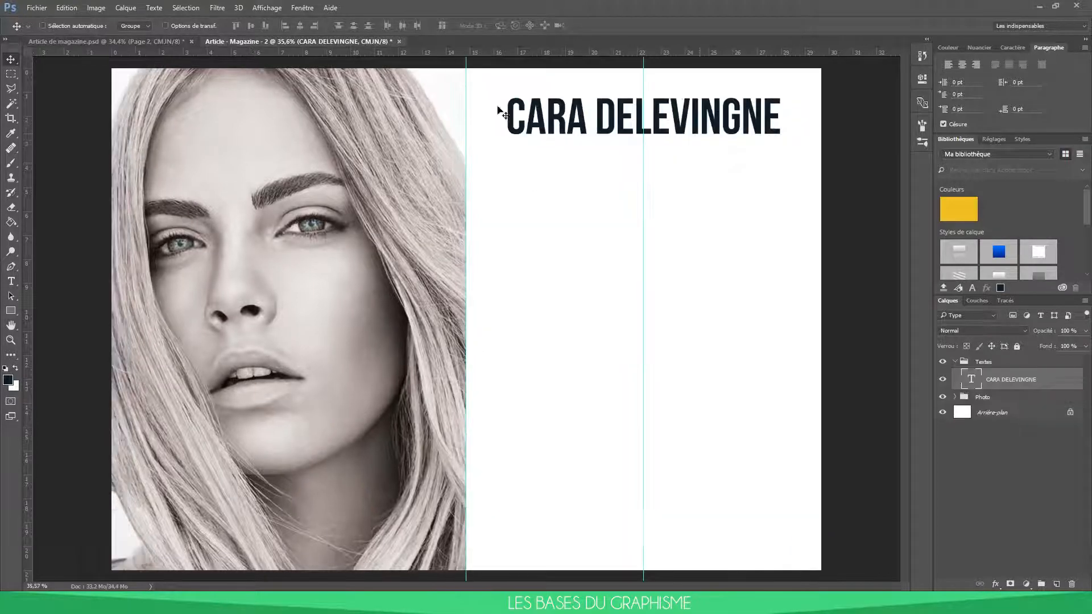
key(ctrl+0)
double_click(968, 385)
click(253, 26)
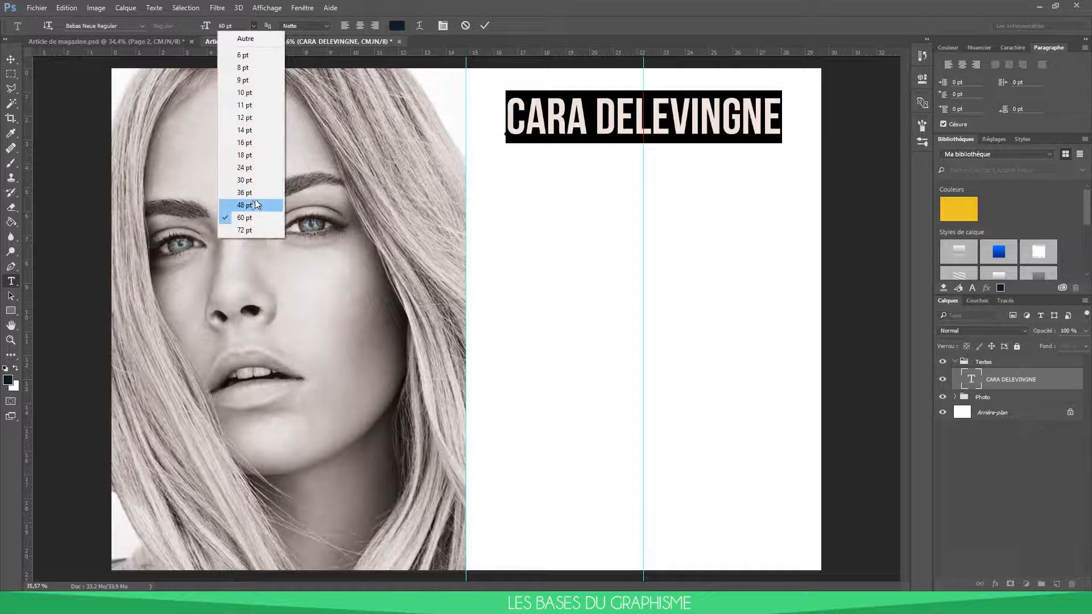
click(227, 189)
Recentre the smaller title on the right page's middle guide and raise it slightly.
click(11, 59)
drag(655, 127, 682, 126)
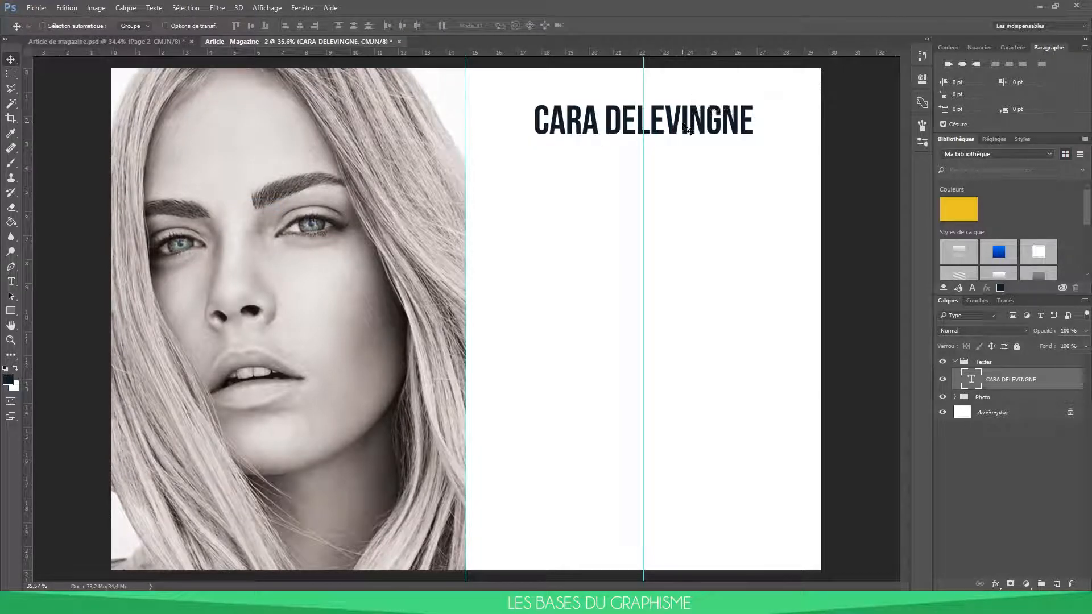
key(ctrl+t)
key(Return)
drag(697, 118, 698, 113)
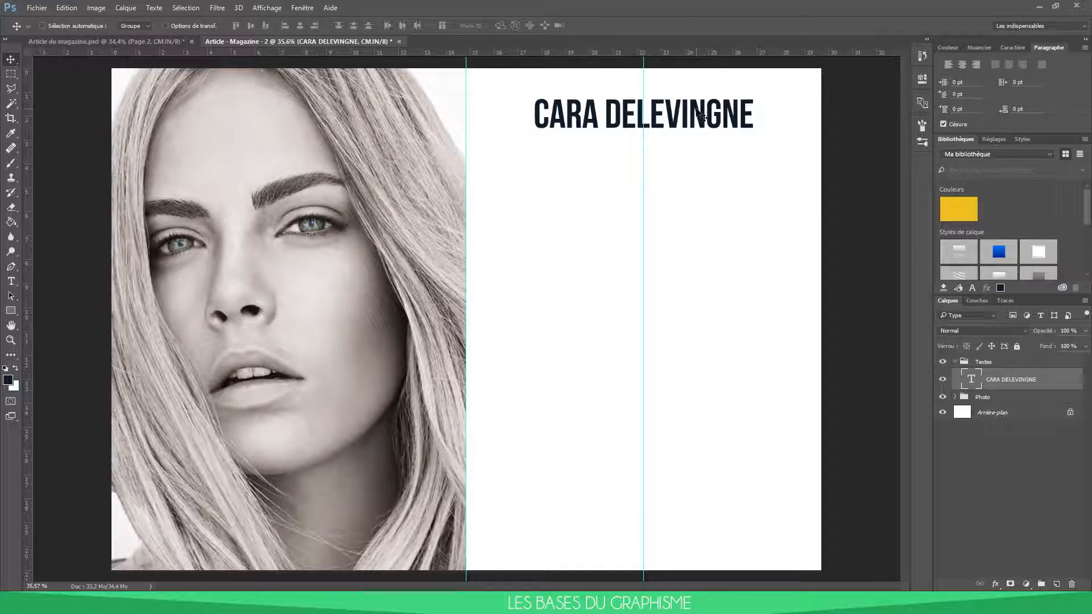
Add a new layer and place two horizontal guides about 133 px apart on the page below the title.
click(1057, 582)
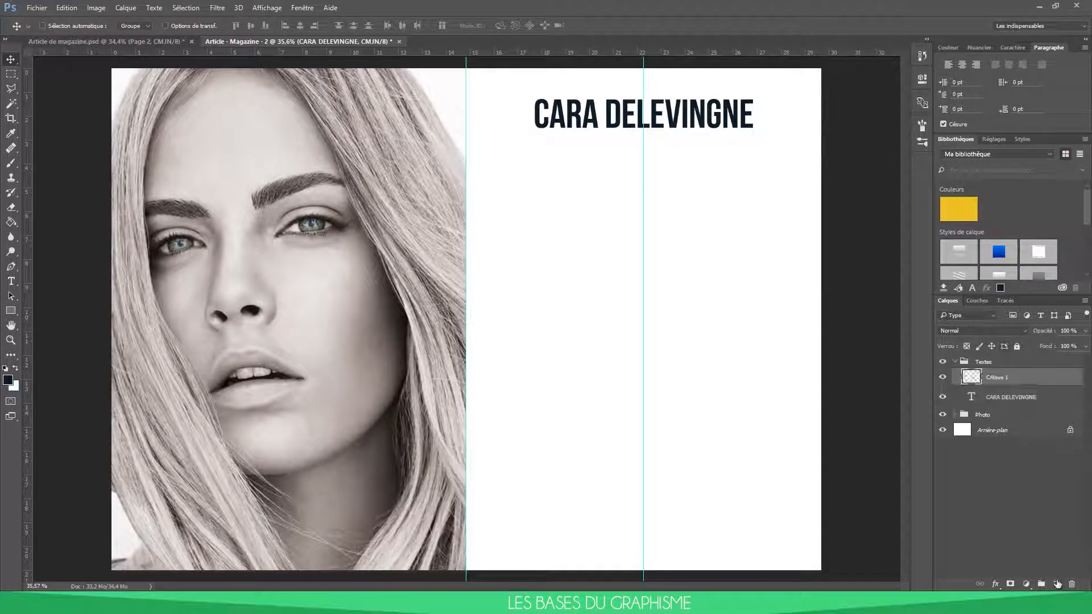
drag(584, 53, 673, 214)
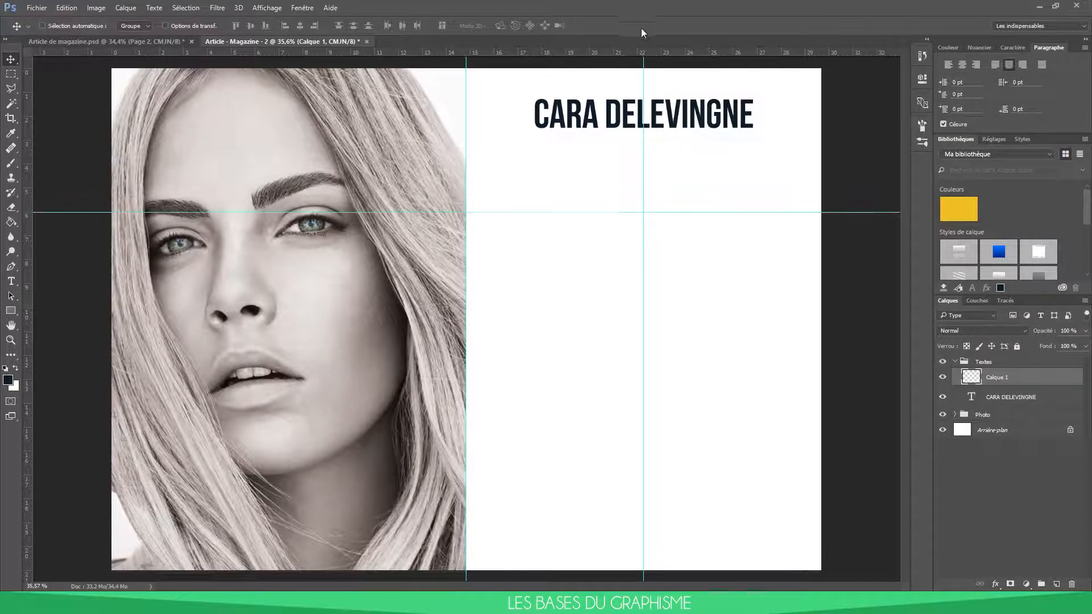
drag(630, 53, 681, 239)
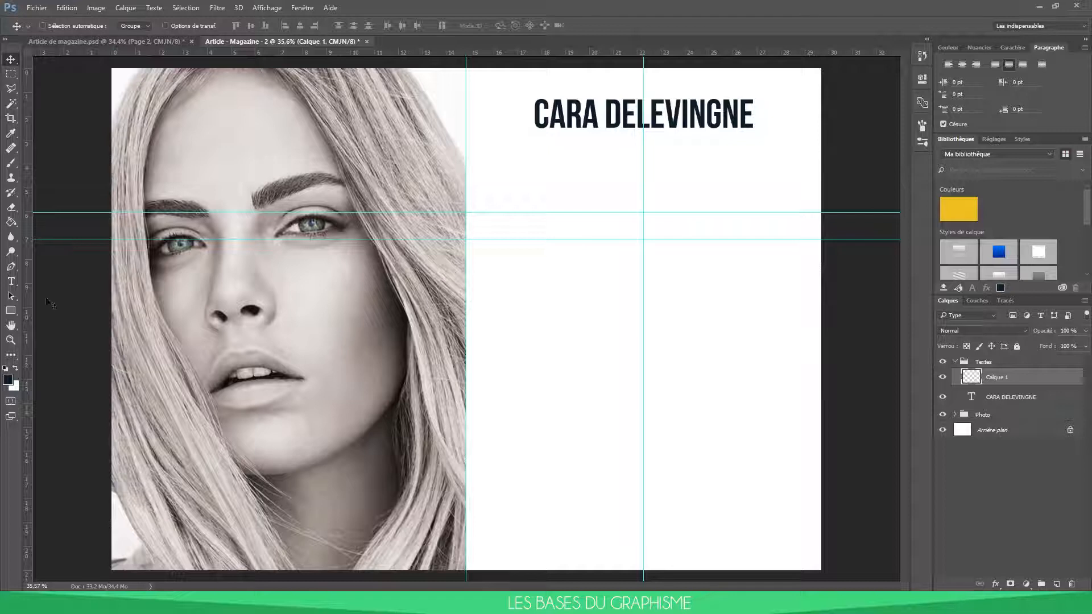
Place a horizontal guide midway between those two, using the centre of a temporary 288 × 133 px rectangle, and delete the rectangle.
click(20, 313)
drag(513, 214, 571, 240)
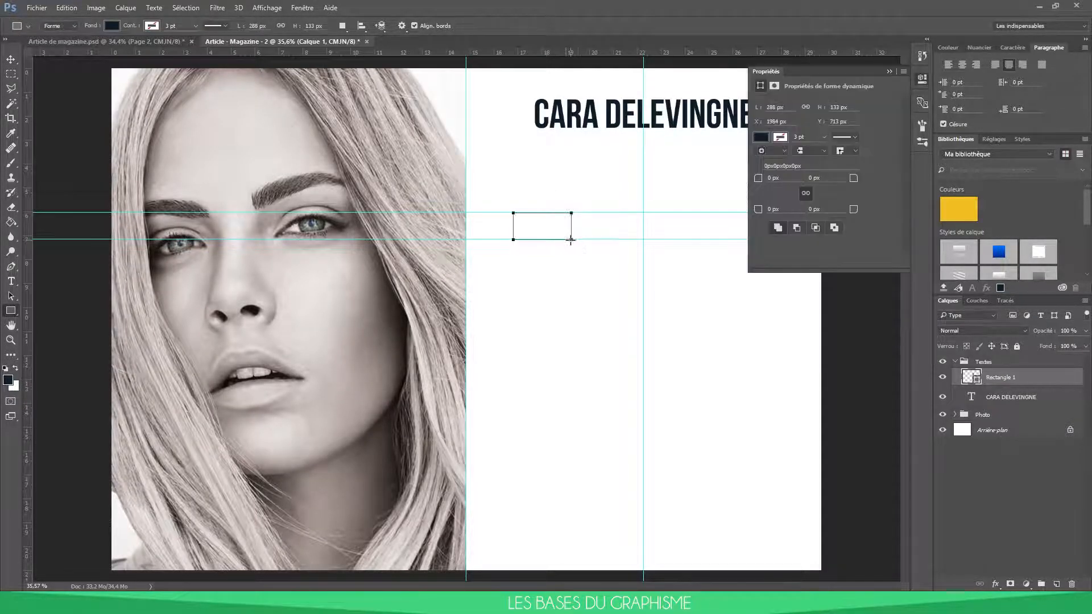
click(894, 70)
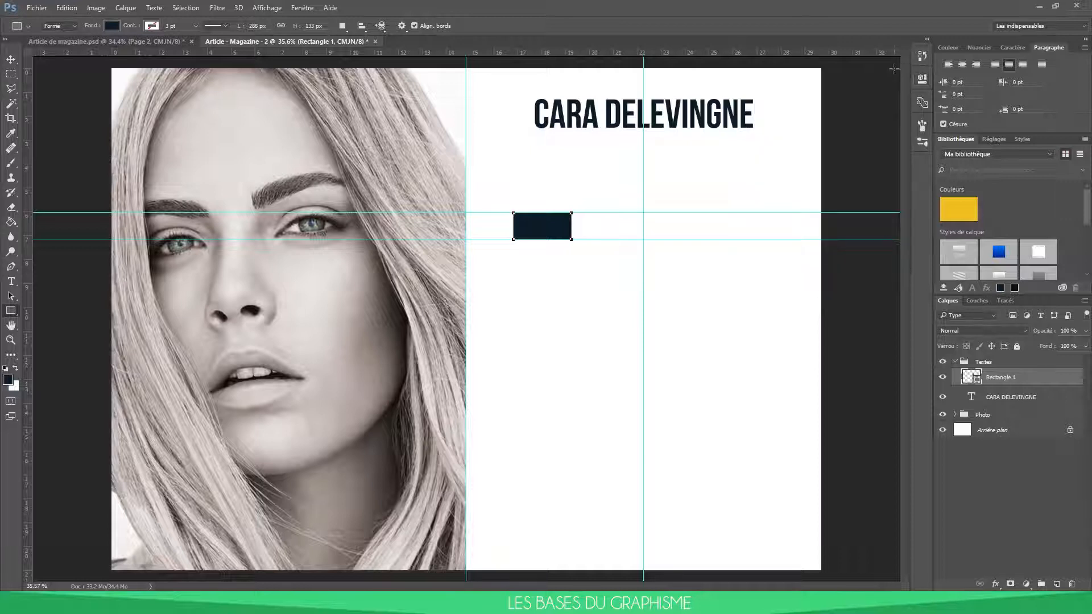
key(ctrl+t)
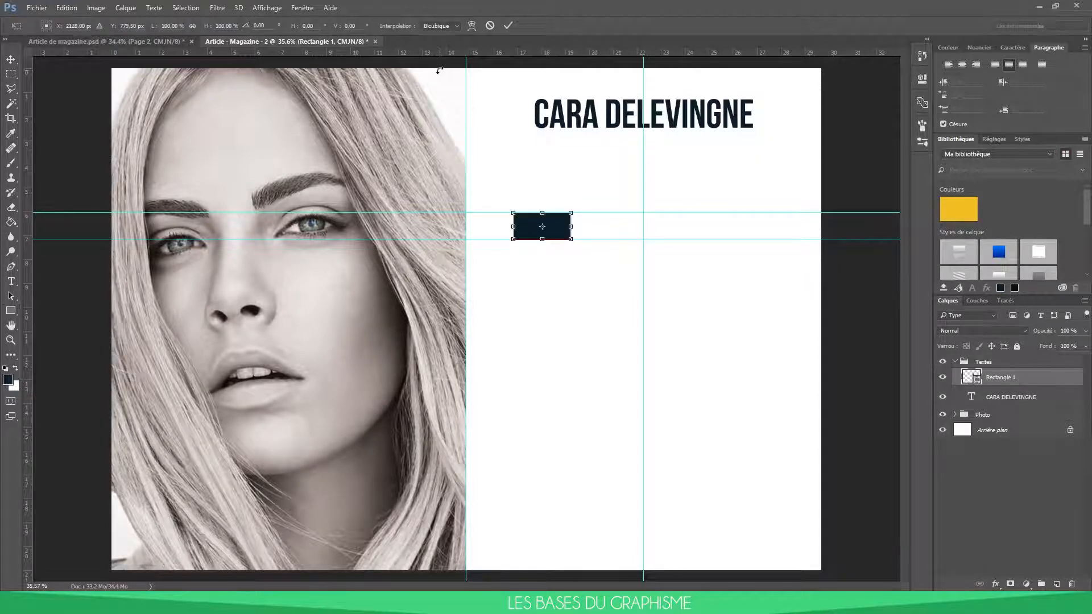
drag(513, 57, 591, 225)
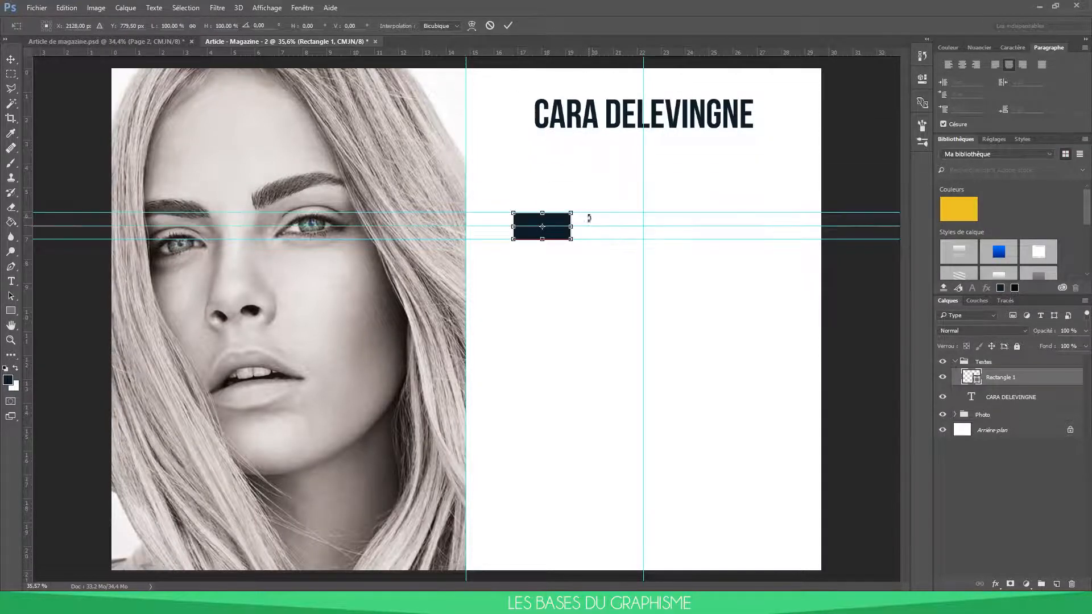
key(Return)
key(Delete)
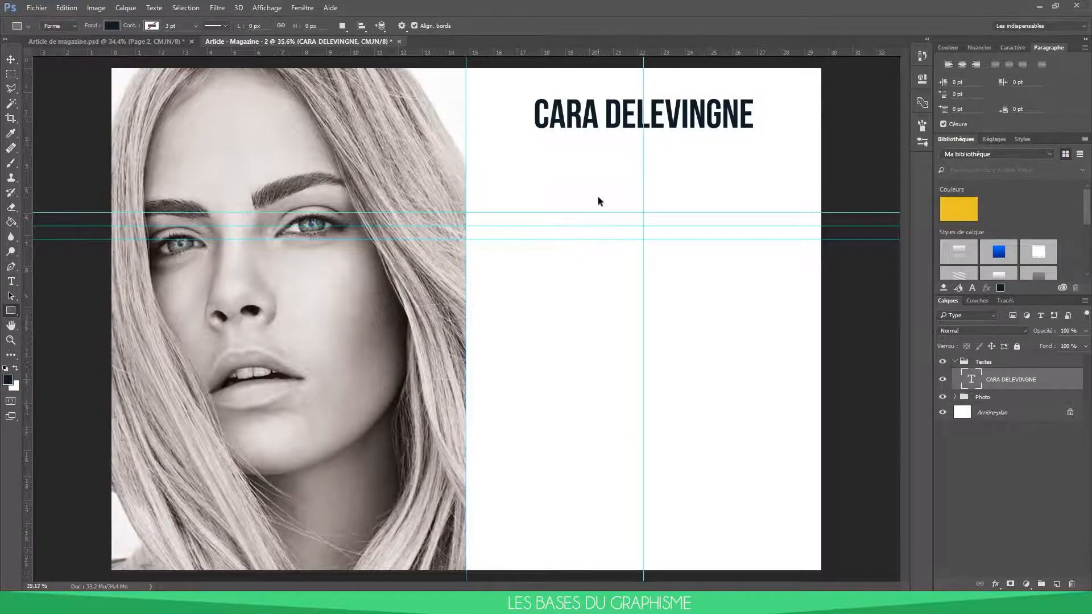
Add two vertical guides on the text page near the fold, marking the ribbon's outer tips and the depth of its notch.
scroll(598, 202, up, 2)
drag(27, 194, 461, 201)
key(ctrl+z)
Add a new layer beneath the Photo group and place it in a new group named Formes.
click(1056, 585)
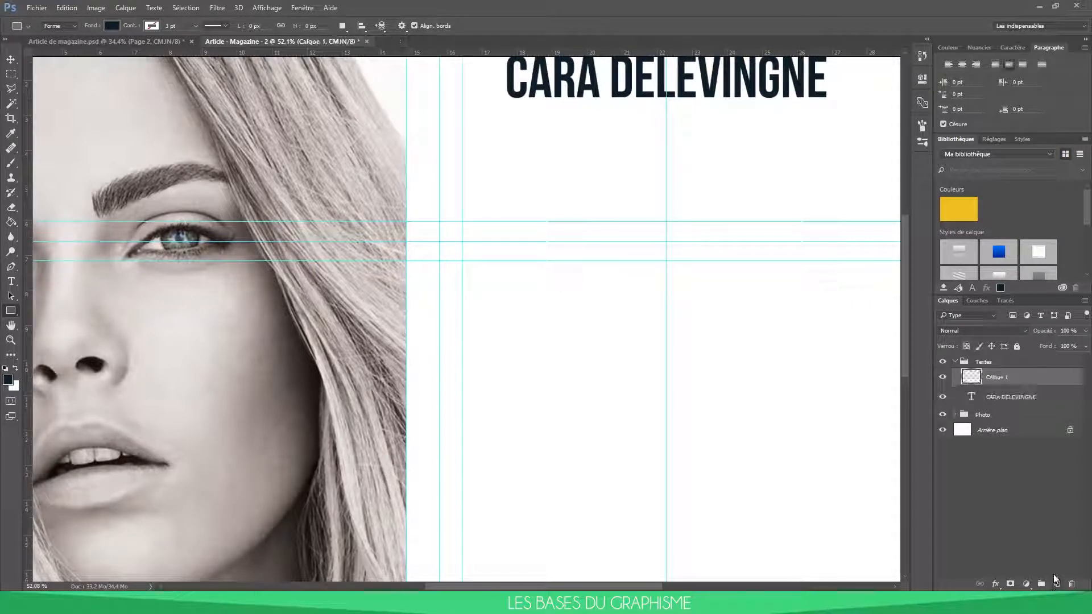
drag(997, 381, 991, 419)
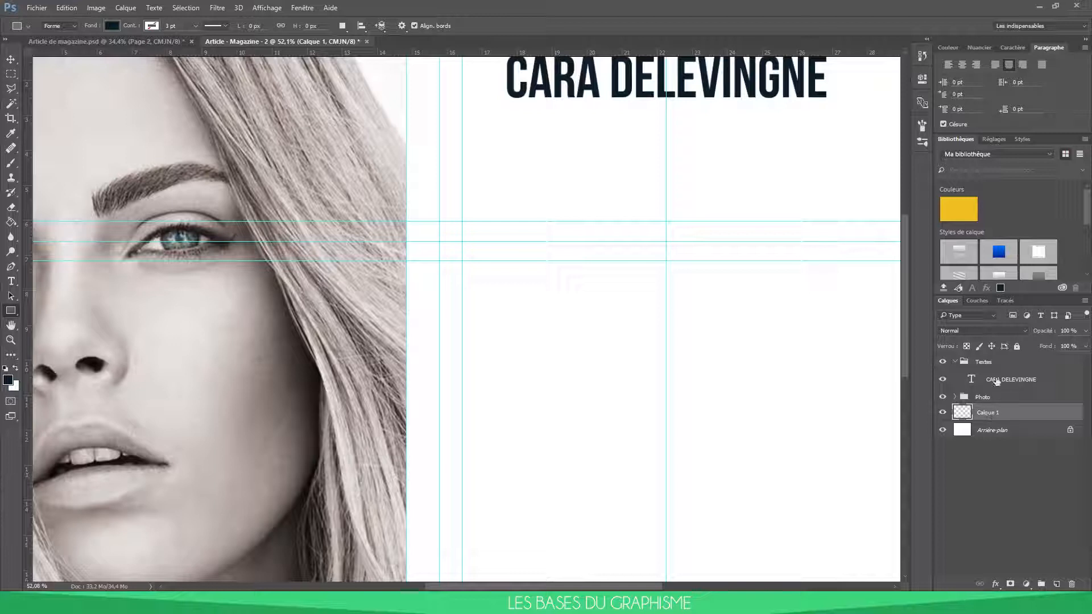
click(957, 364)
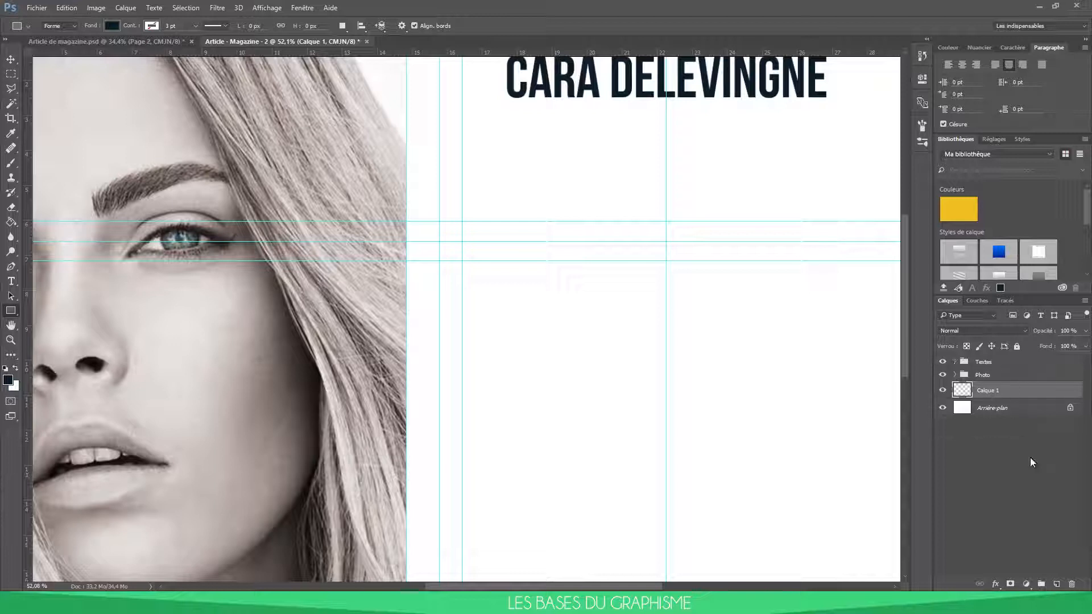
click(1041, 584)
double_click(987, 388)
text(Formes)
key(Return)
drag(1013, 403, 979, 405)
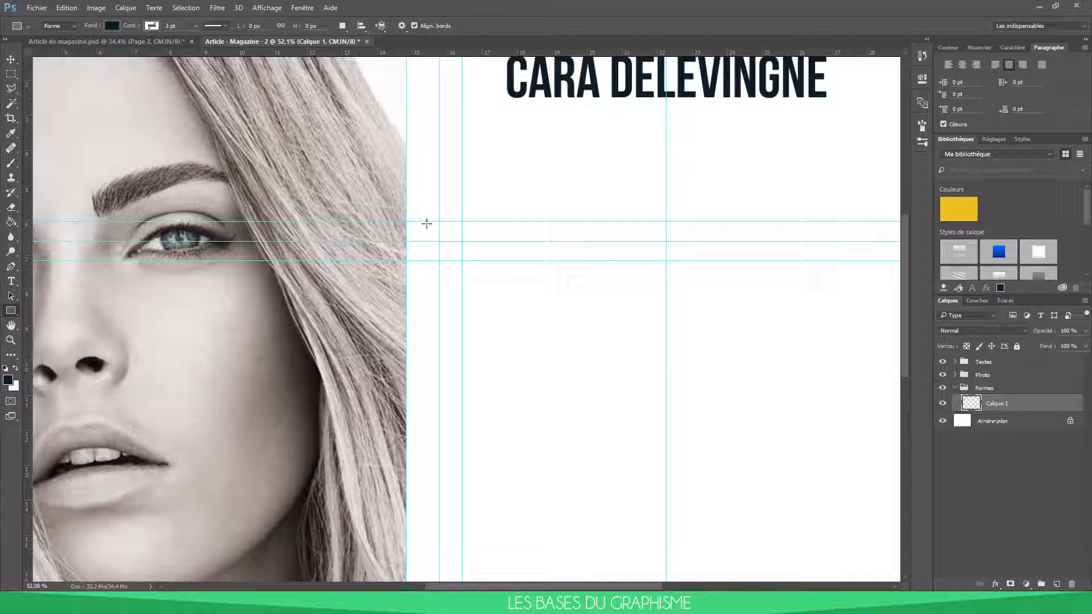
Outline a ribbon end with the Polygonal Lasso along the guides, with a V-shaped notch pointing inward on the fold side.
drag(16, 88, 39, 100)
click(504, 221)
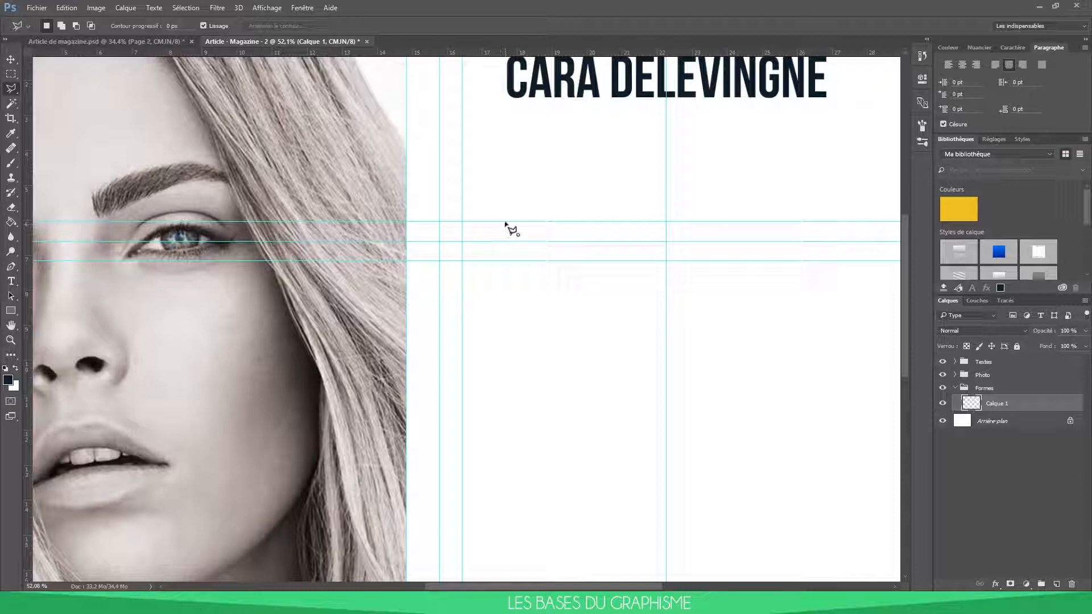
click(440, 221)
click(462, 241)
click(440, 260)
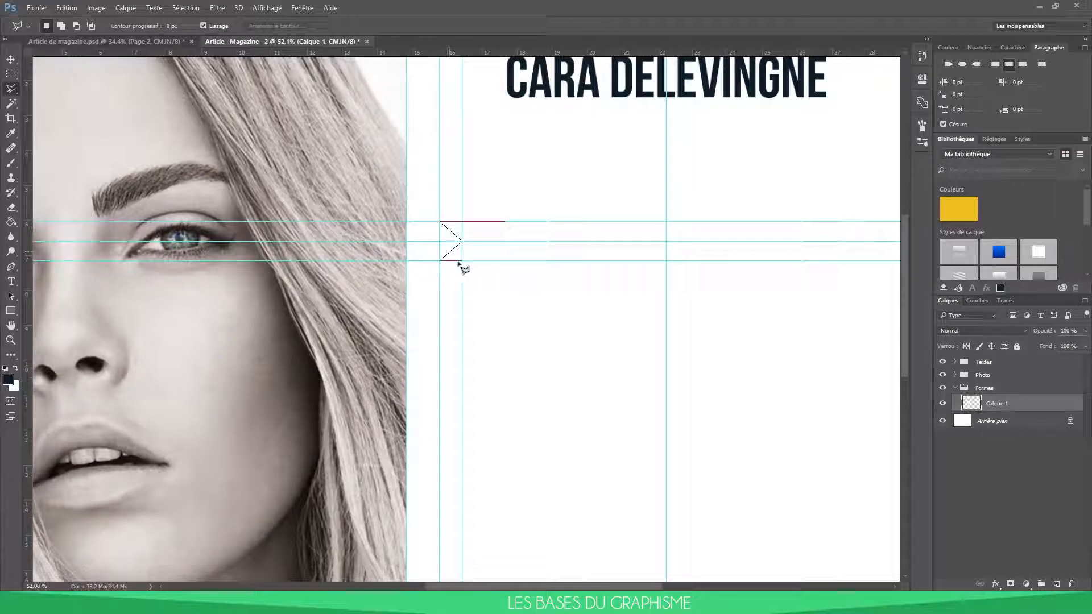
click(505, 261)
click(504, 221)
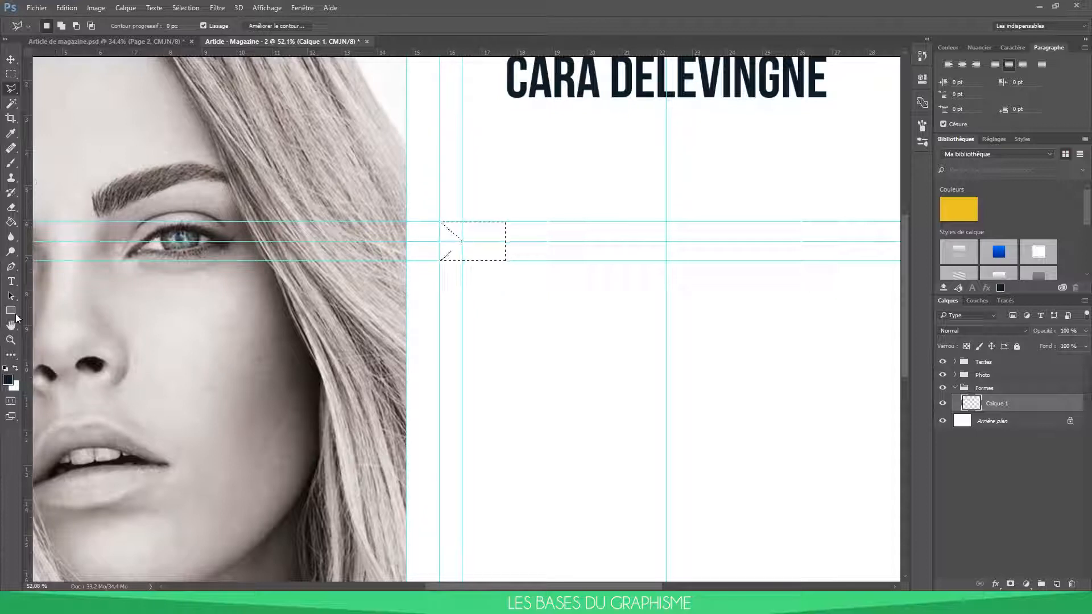
Fill the ribbon selection with the dark foreground colour and deselect it.
click(11, 226)
click(485, 235)
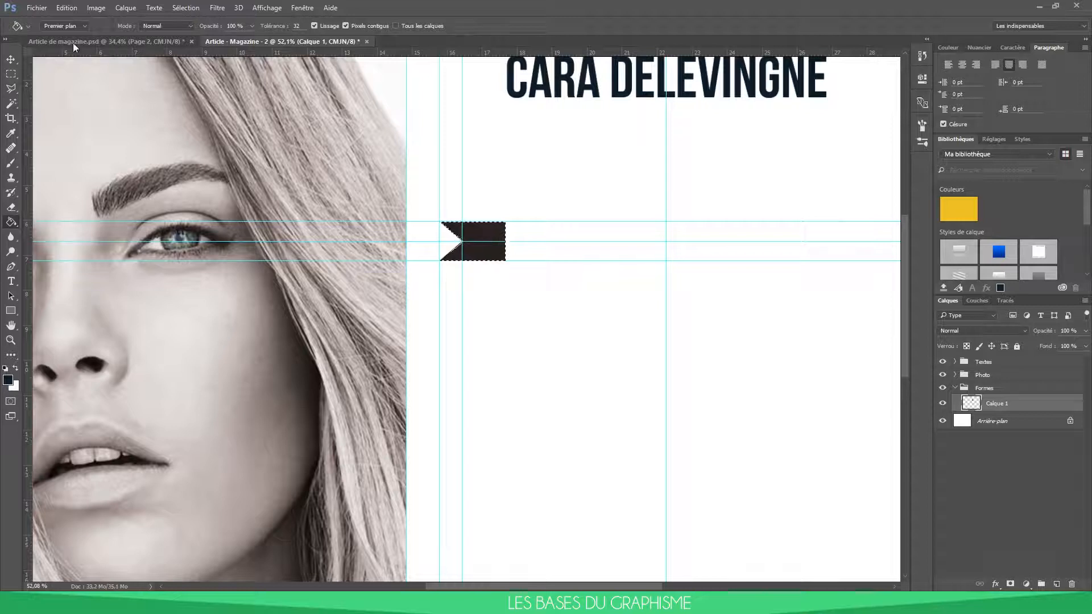
click(10, 76)
click(503, 178)
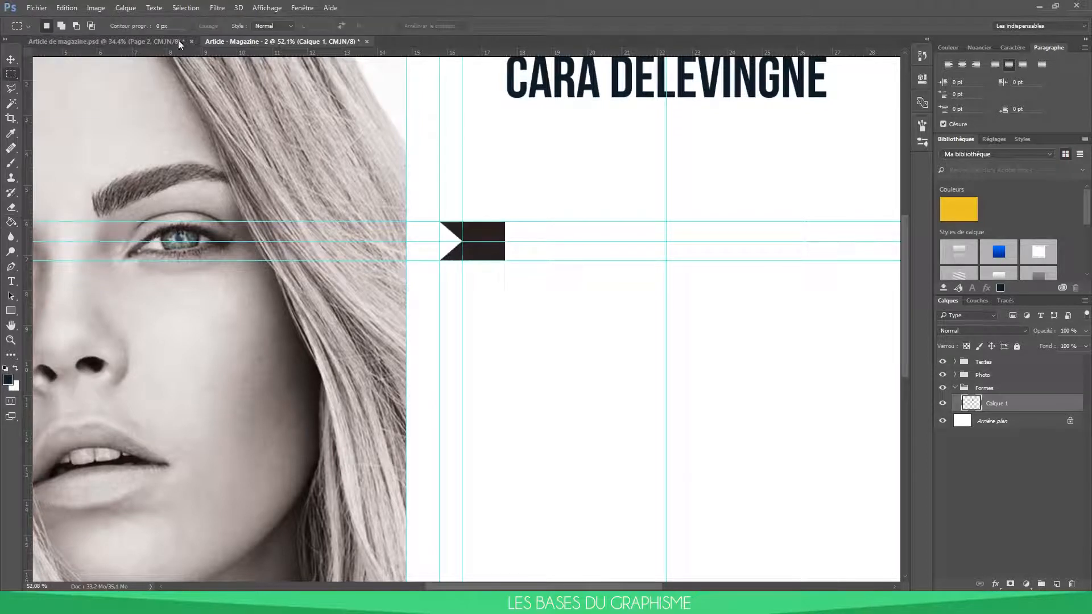
Compare the foreground colour with the title's colour and examine the ribbon layer's blending options.
scroll(533, 211, up, 5)
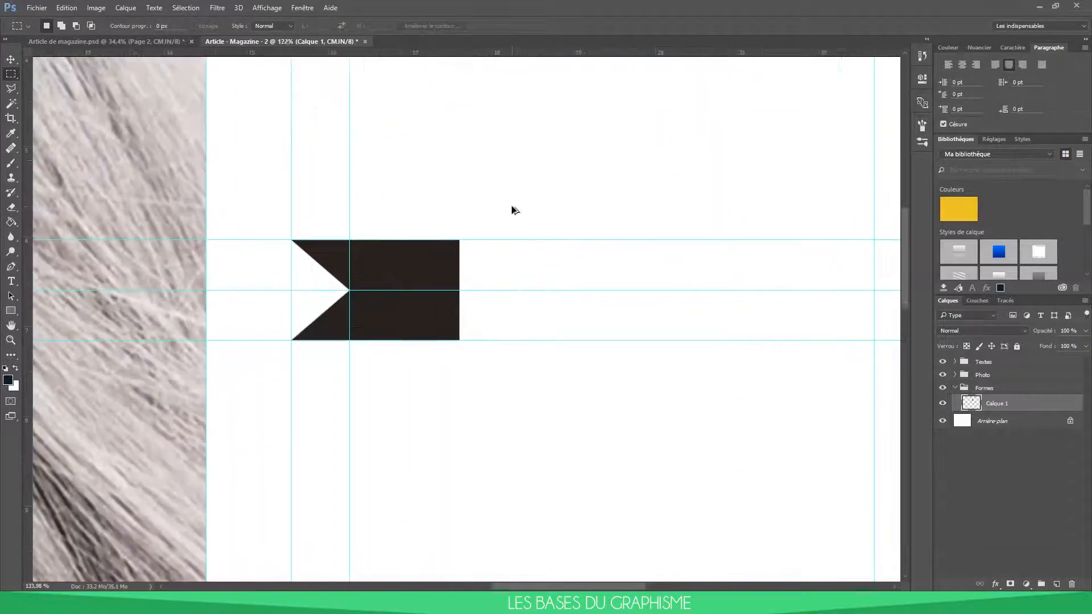
click(8, 379)
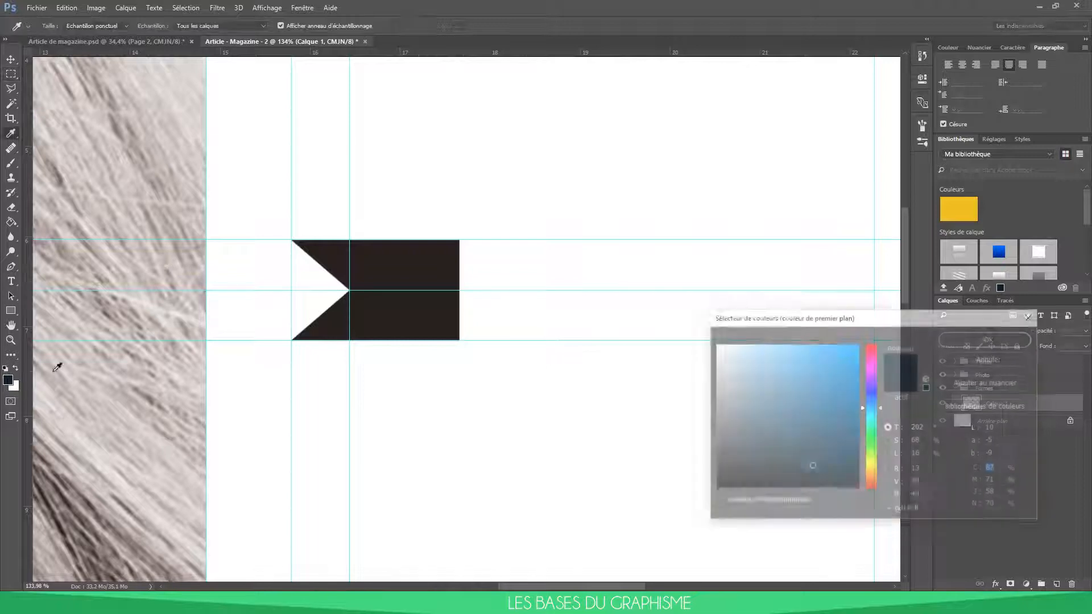
drag(499, 171, 477, 420)
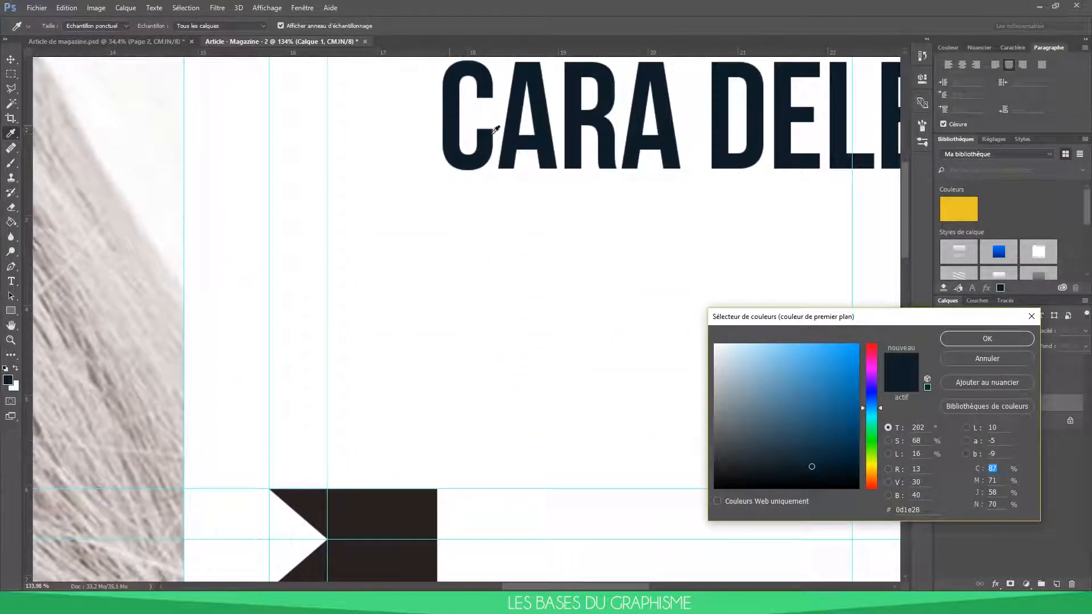
click(987, 338)
right_click(1005, 401)
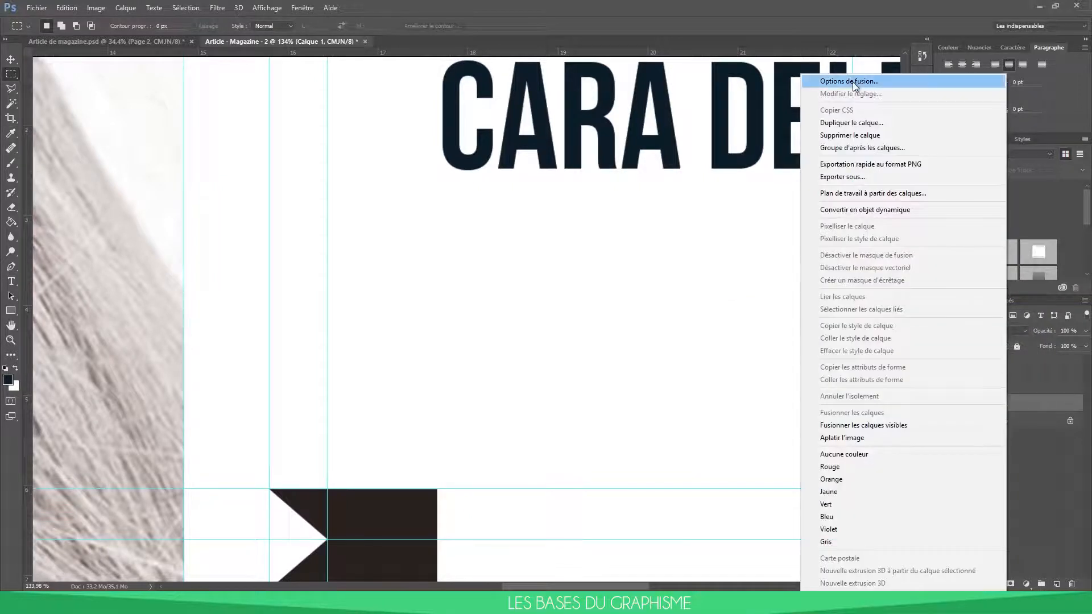
click(855, 80)
drag(854, 208, 700, 213)
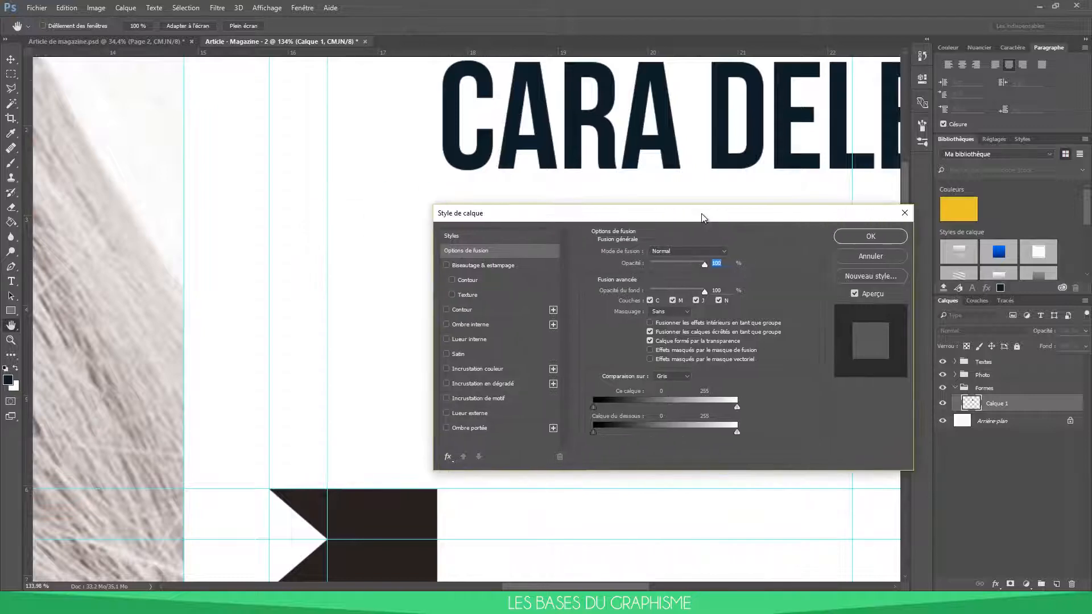
click(889, 239)
scroll(775, 254, down, 5)
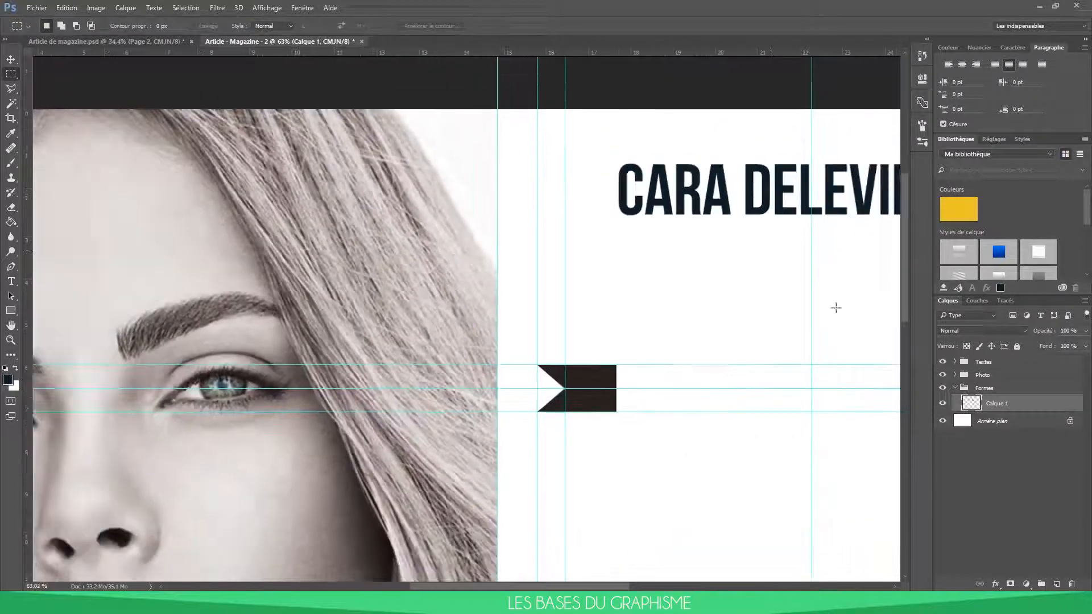
Move the Formes group above the Photo group and place the ribbon directly before the title's first letter.
click(957, 390)
drag(983, 388, 980, 373)
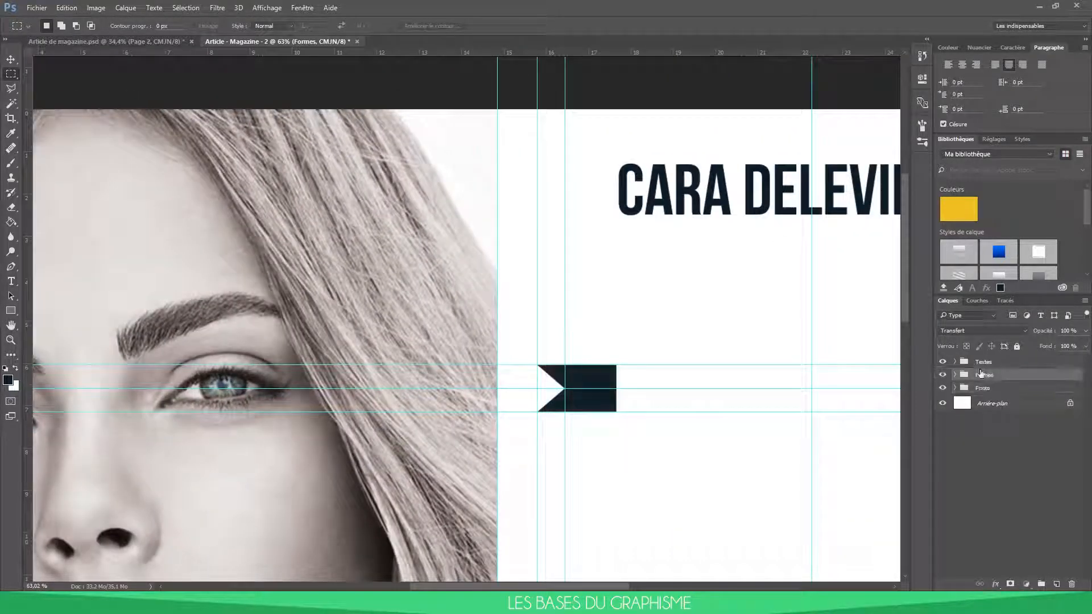
click(11, 59)
drag(592, 365, 591, 180)
Remove the three horizontal guides and the vertical guide marking the ribbon's notch.
drag(627, 365, 596, 5)
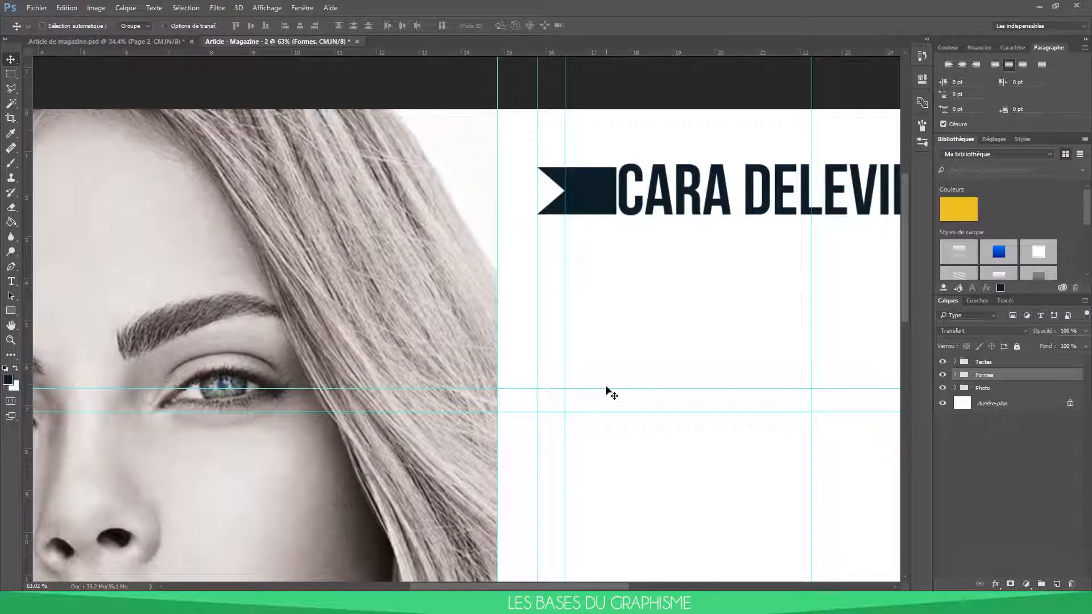
drag(604, 390, 622, 11)
drag(604, 412, 608, 11)
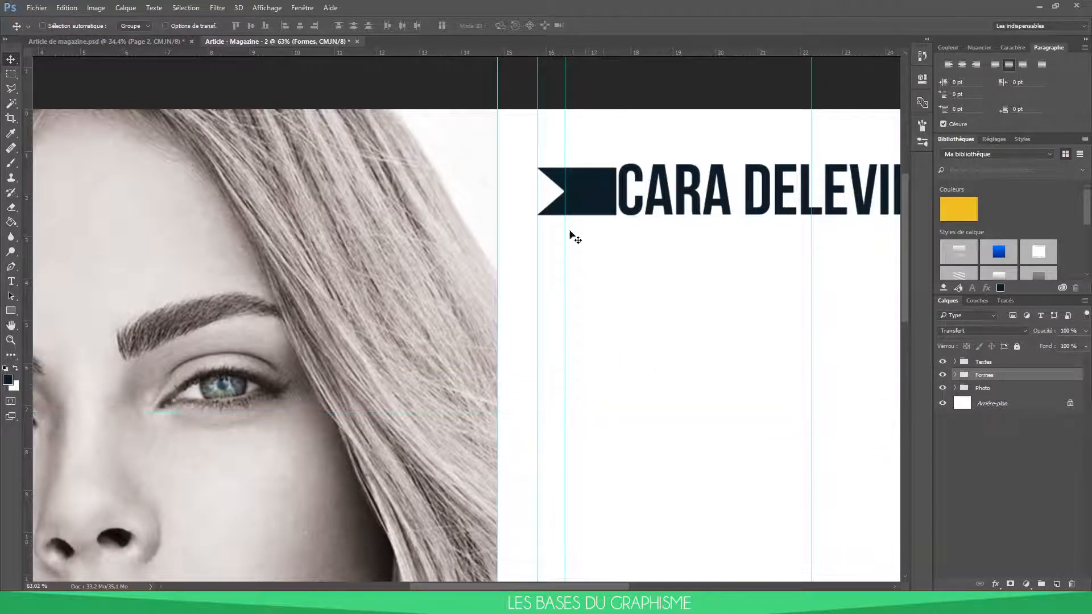
drag(566, 263, 26, 239)
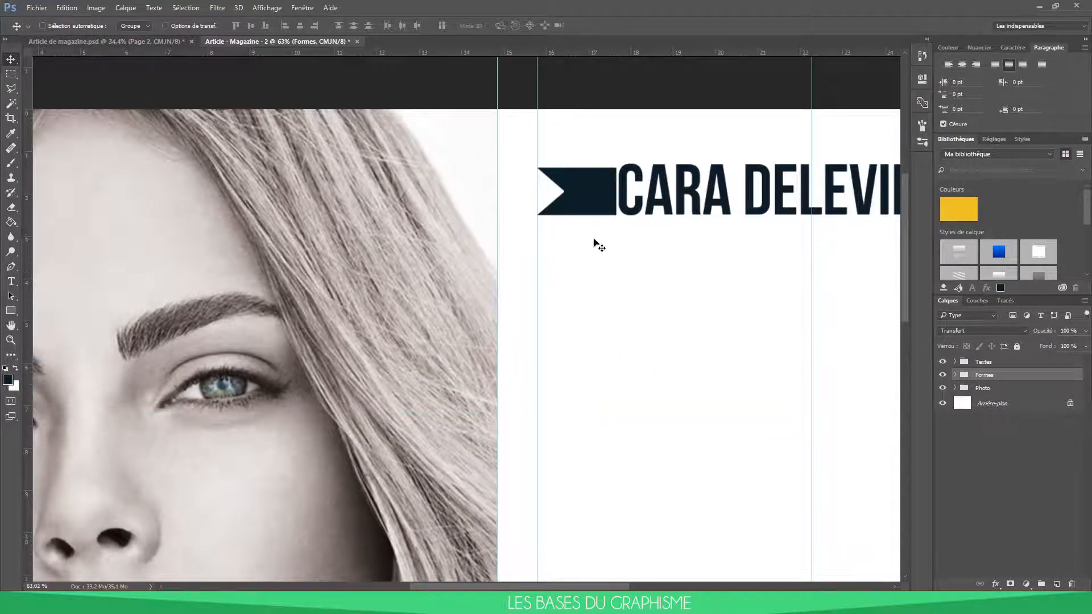
click(109, 41)
click(278, 42)
key(ctrl+t)
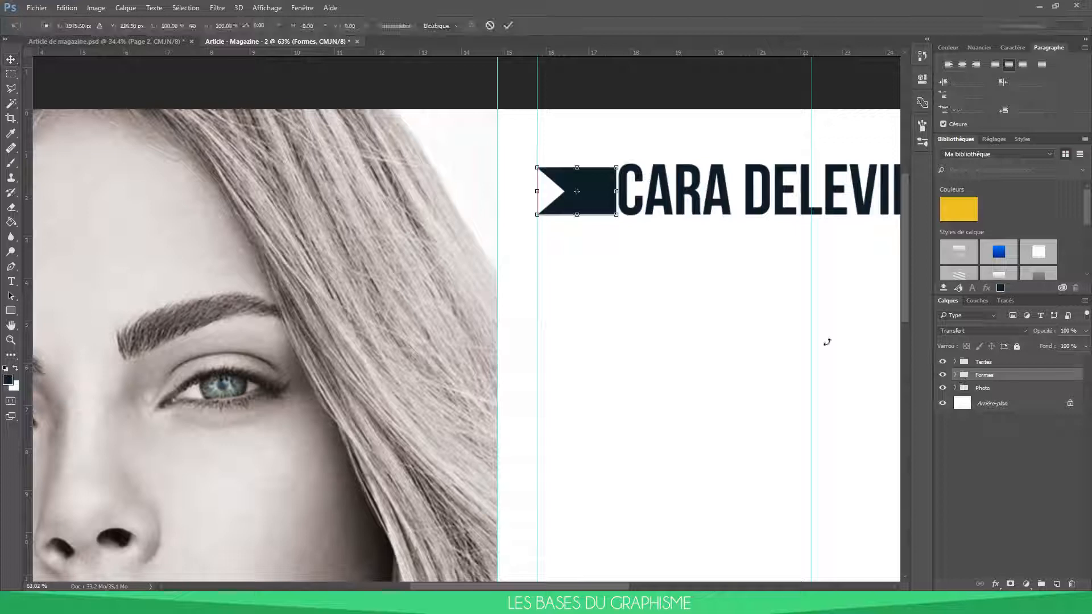
drag(536, 192, 549, 191)
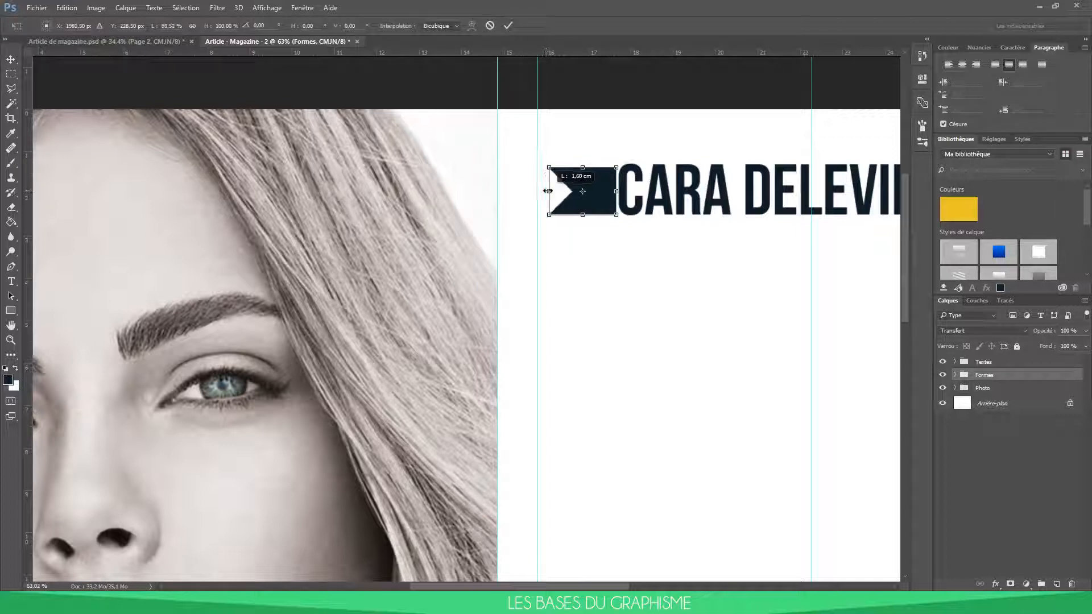
click(163, 42)
click(279, 40)
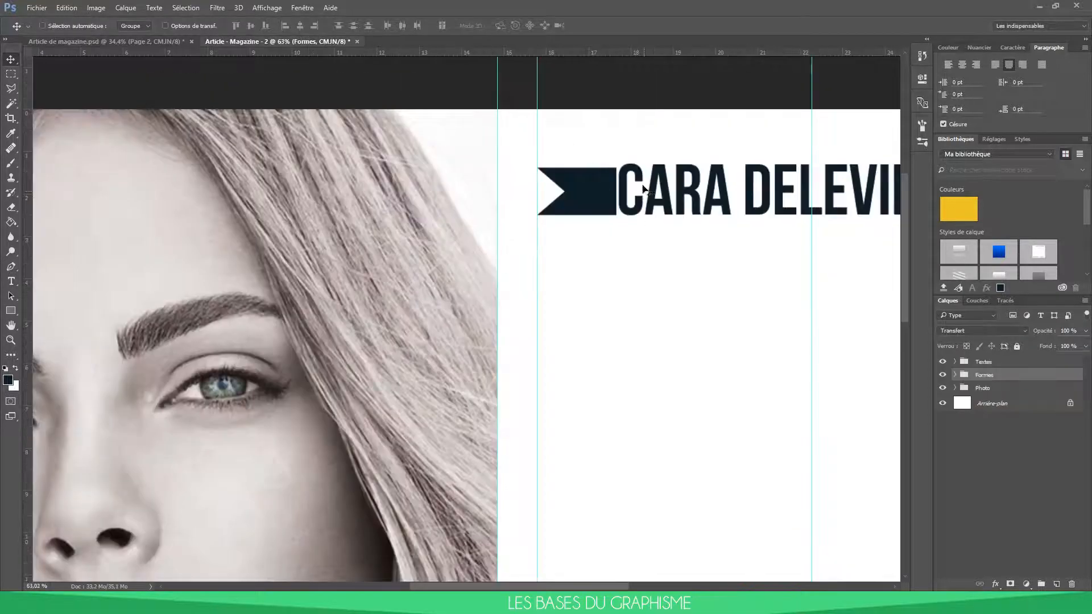
Scale the ribbon down to about 1.5 cm wide and position it before the title with a small gap.
key(ctrl+t)
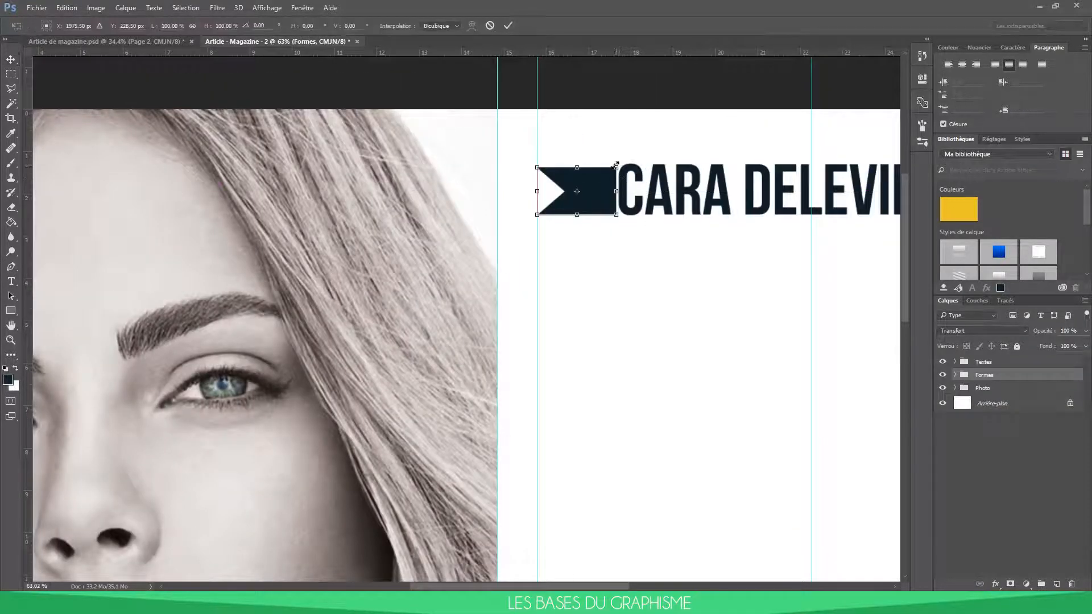
drag(613, 165, 595, 191)
key(Return)
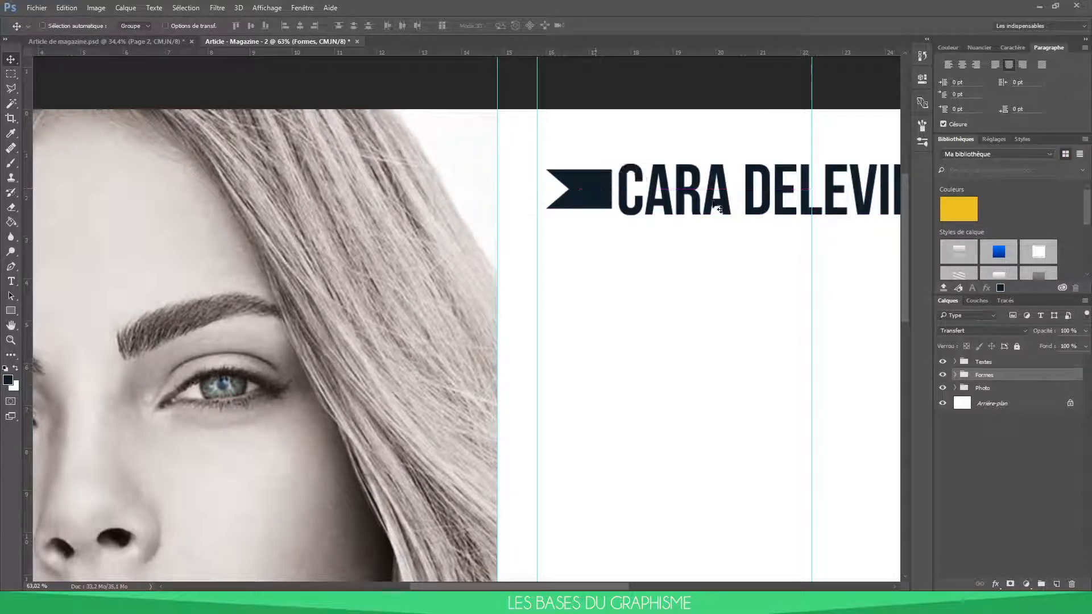
Place a horizontal guide through the vertical centre of the title, using the Textes group's transform bounds as reference.
scroll(714, 203, up, 5)
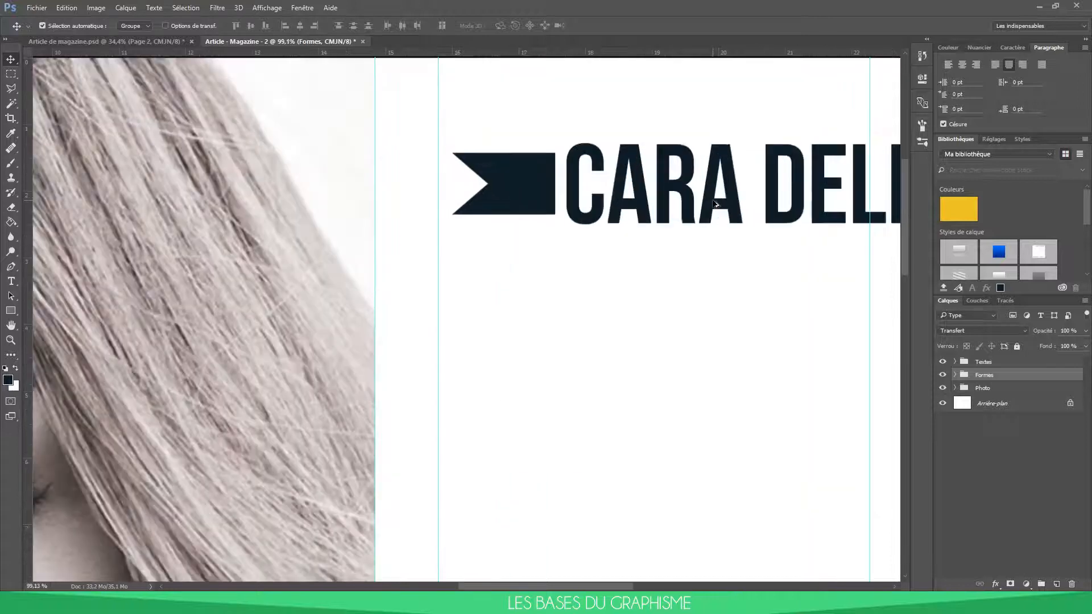
click(1008, 364)
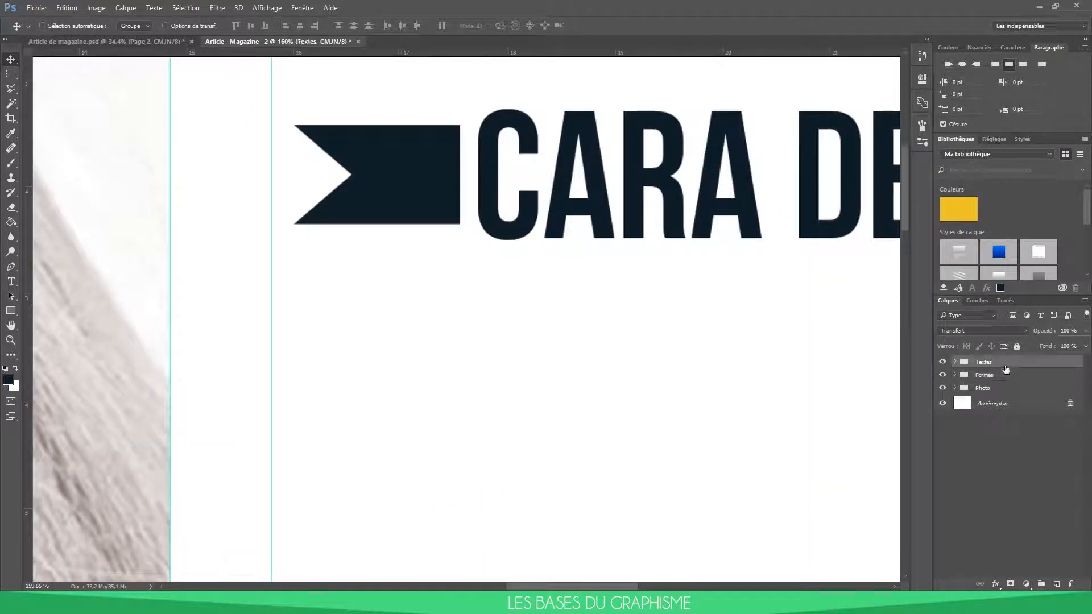
key(ctrl+t)
drag(670, 55, 693, 182)
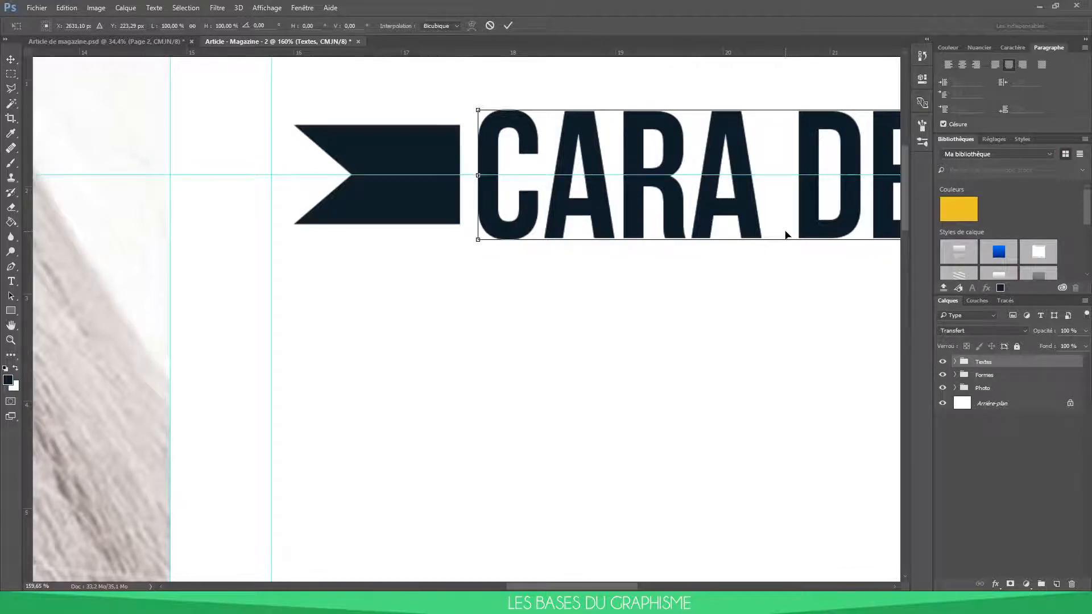
key(Return)
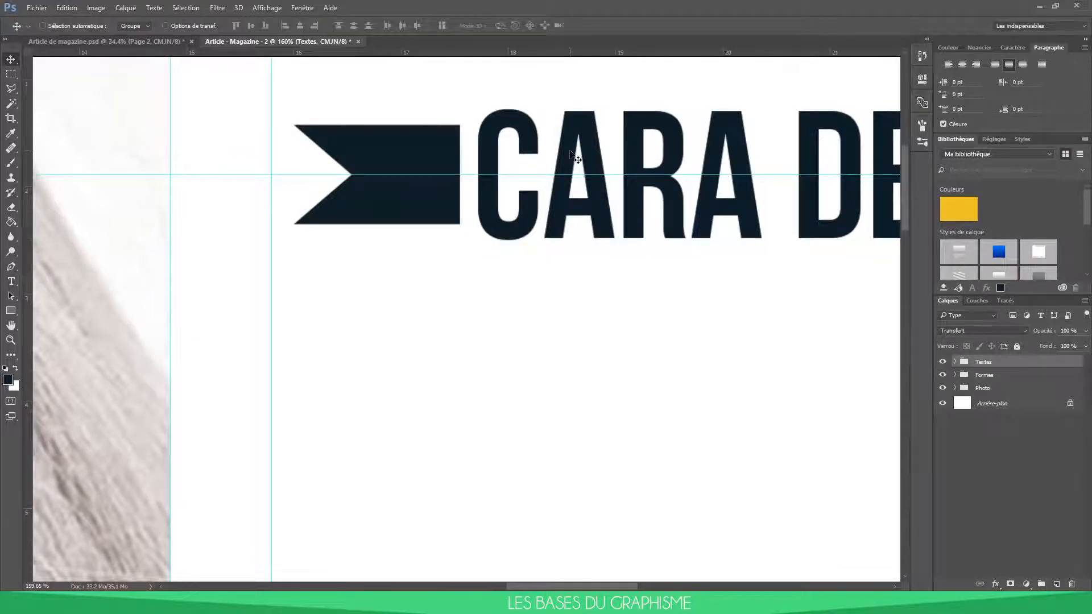
scroll(575, 156, down, 4)
scroll(574, 156, up, 3)
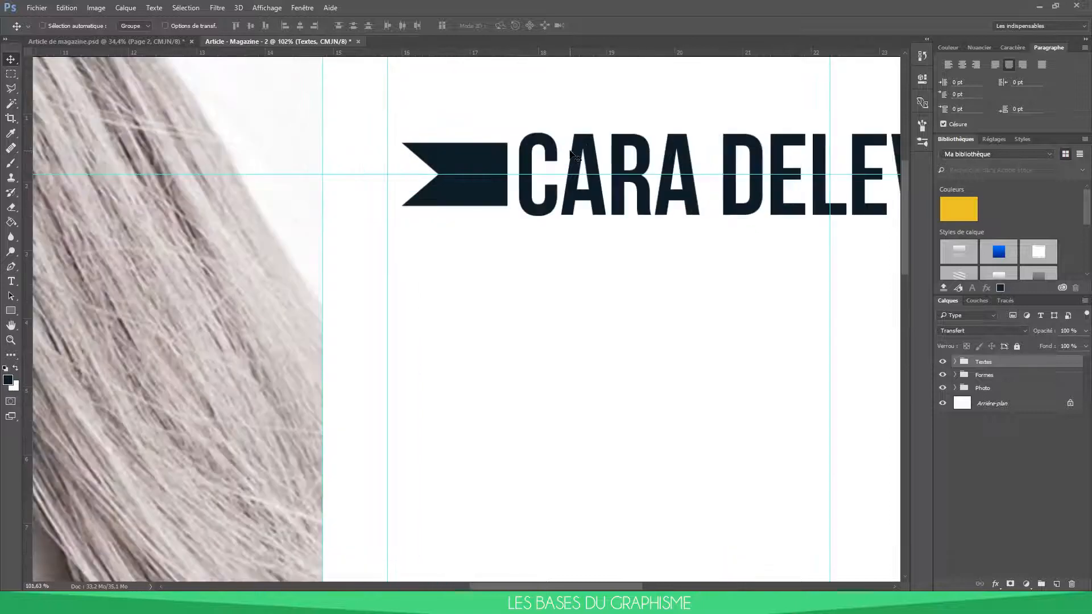
key(ctrl+t)
key(Return)
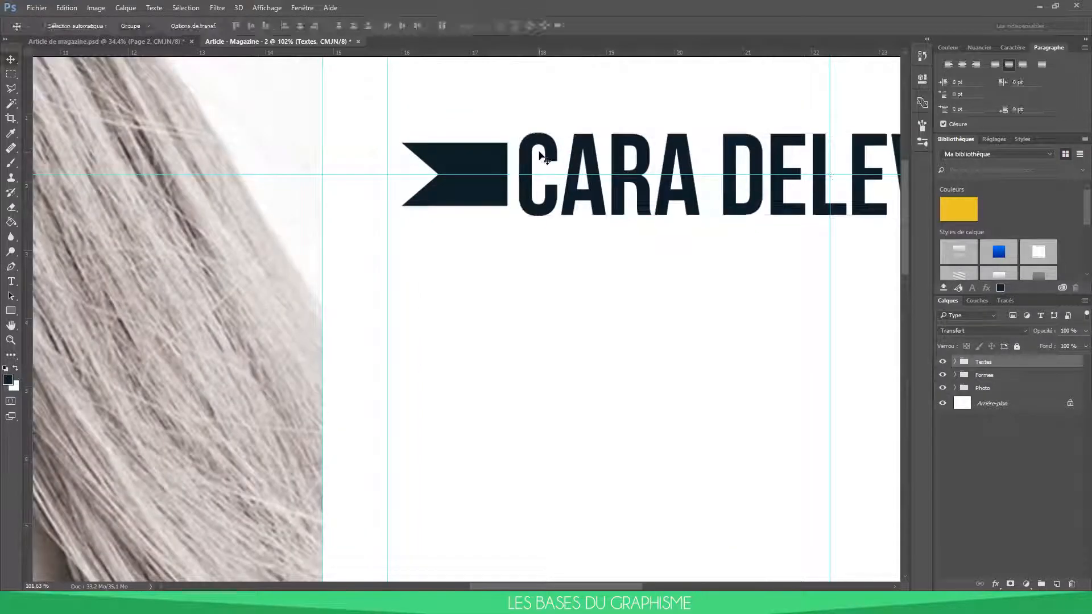
Narrow the Formes group's ribbon to about 1.3 cm wide, keeping its height and the edge facing the title in place.
click(986, 375)
key(ctrl+t)
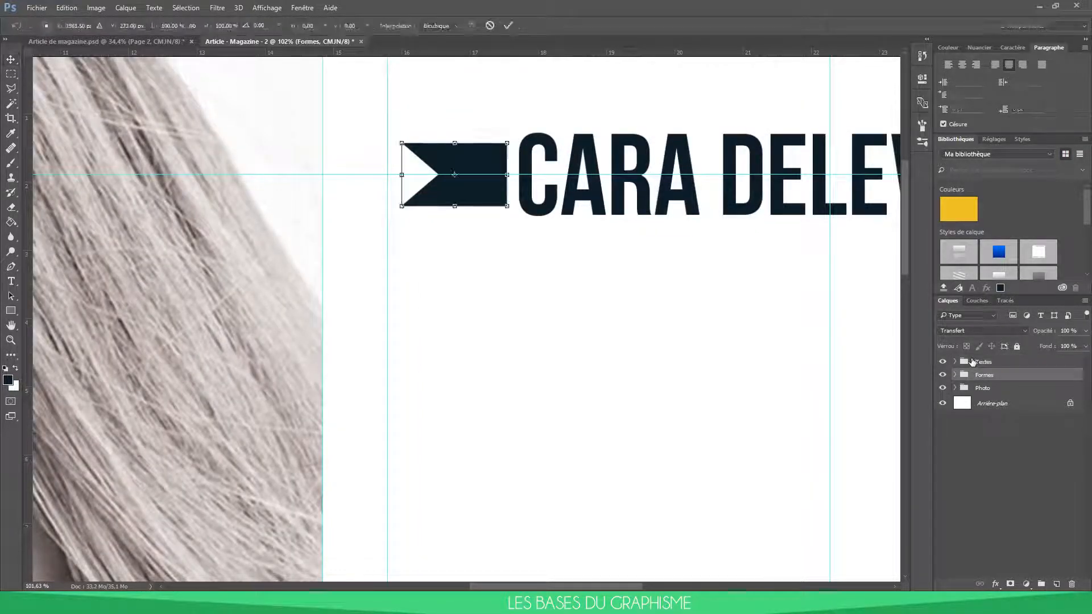
drag(402, 175, 417, 174)
key(Return)
key(ctrl+0)
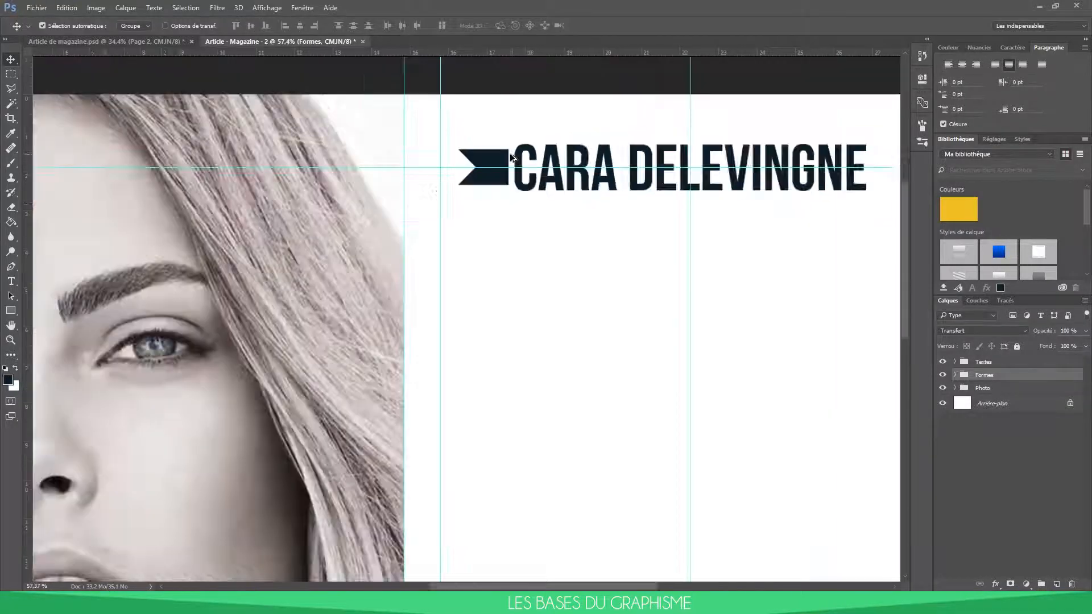
Duplicate the ribbon layer in the Formes group and flip the copy horizontally.
scroll(510, 157, up, 4)
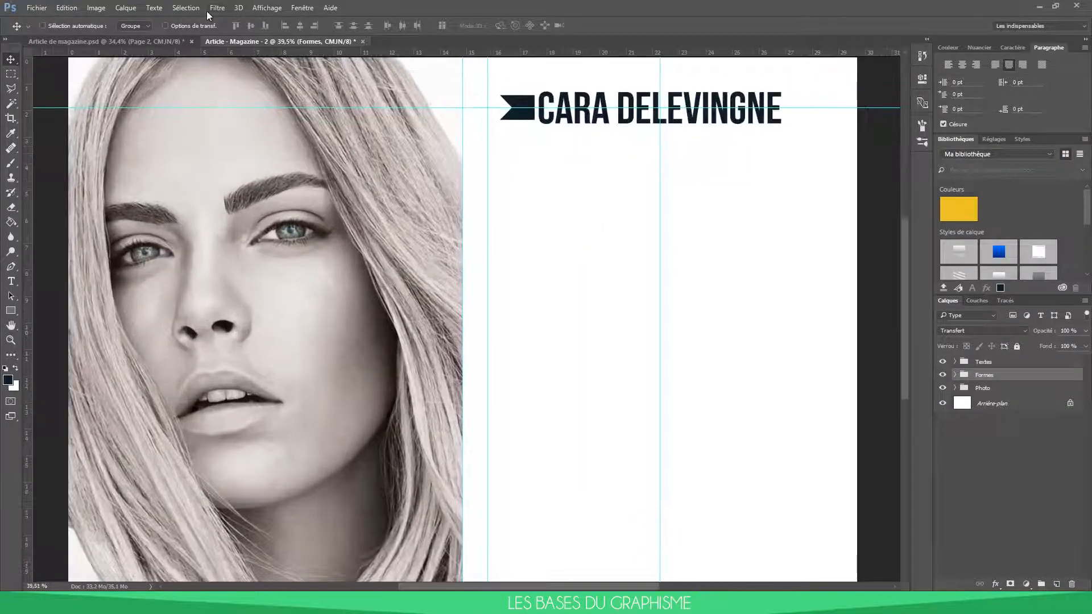
scroll(487, 239, down, 1)
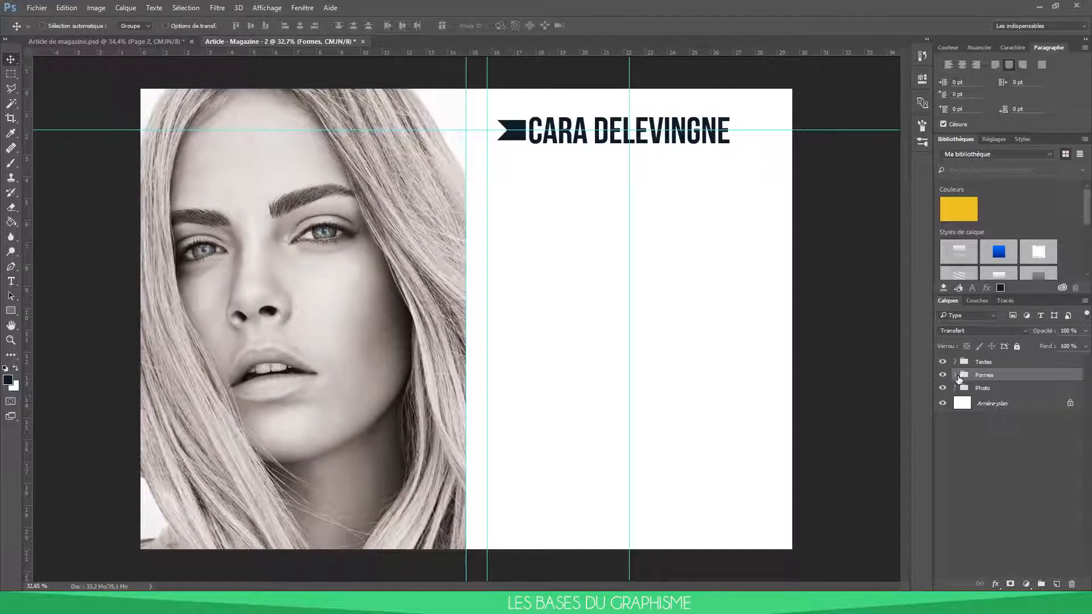
click(955, 376)
click(996, 390)
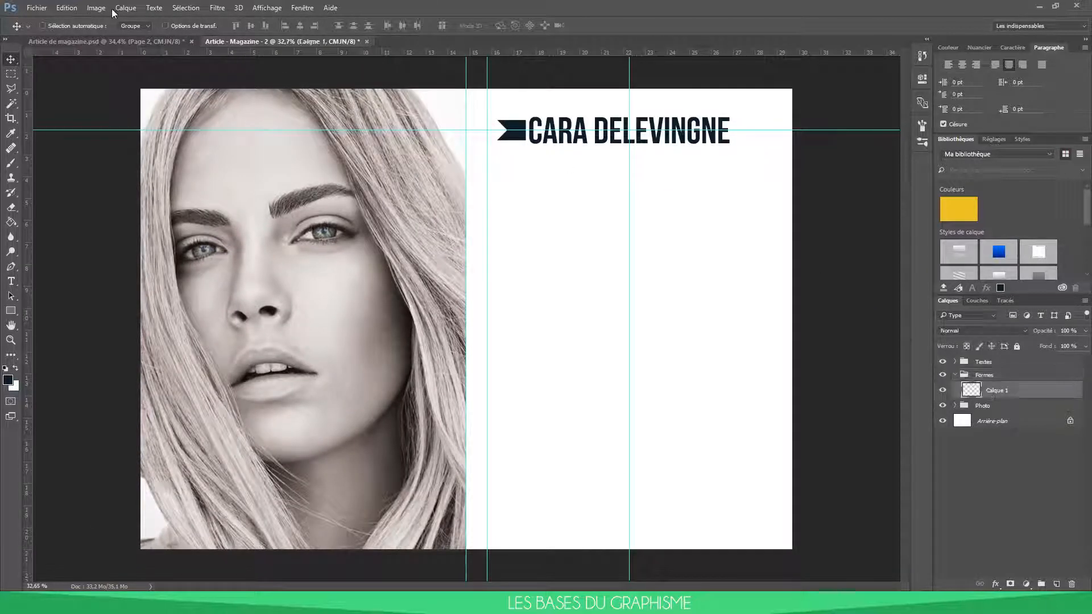
key(ctrl+j)
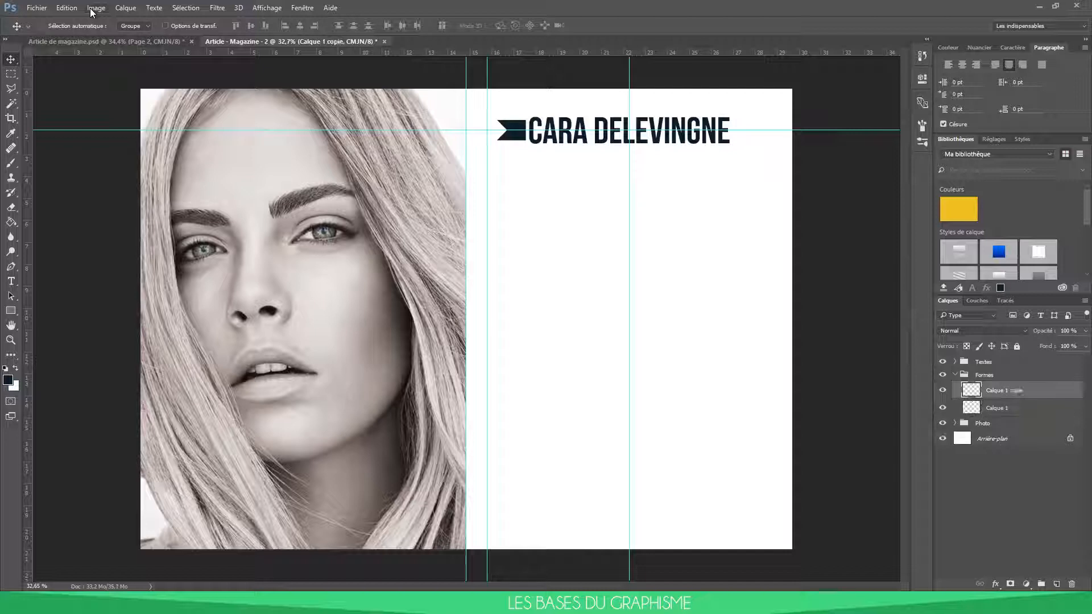
click(69, 11)
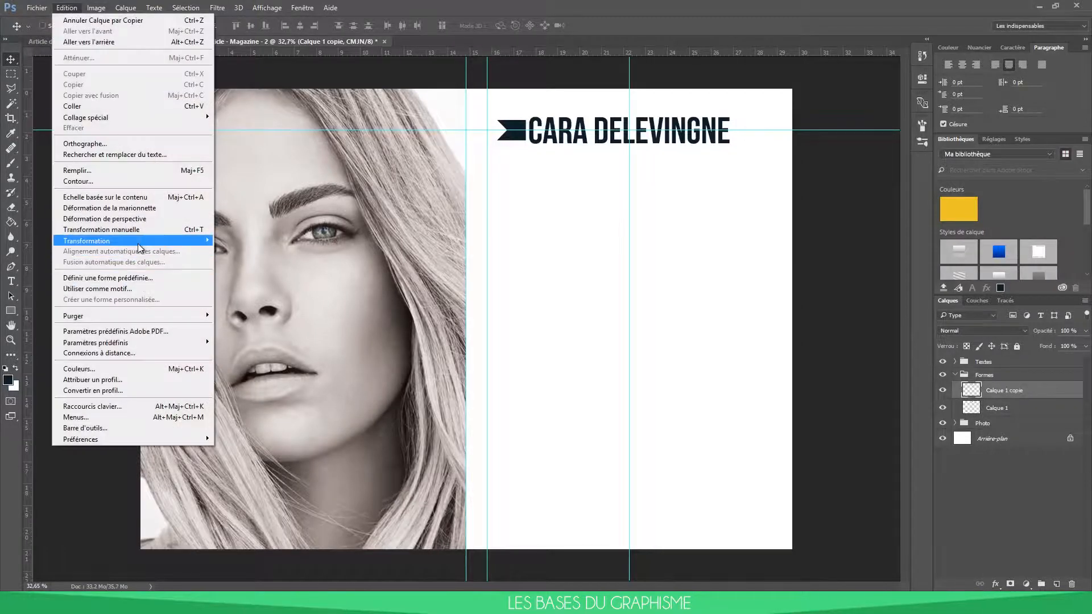
mouse_move(141, 244)
click(280, 363)
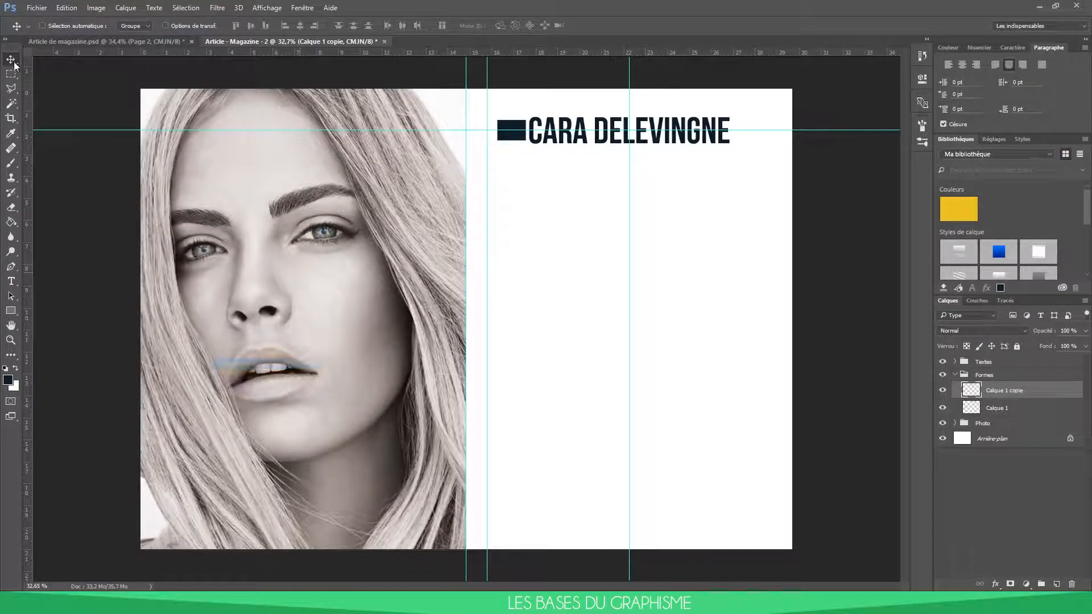
Move the flipped ribbon just after the title's last letter, level with the first ribbon and with a similar small gap.
drag(516, 151, 750, 151)
scroll(775, 129, up, 5)
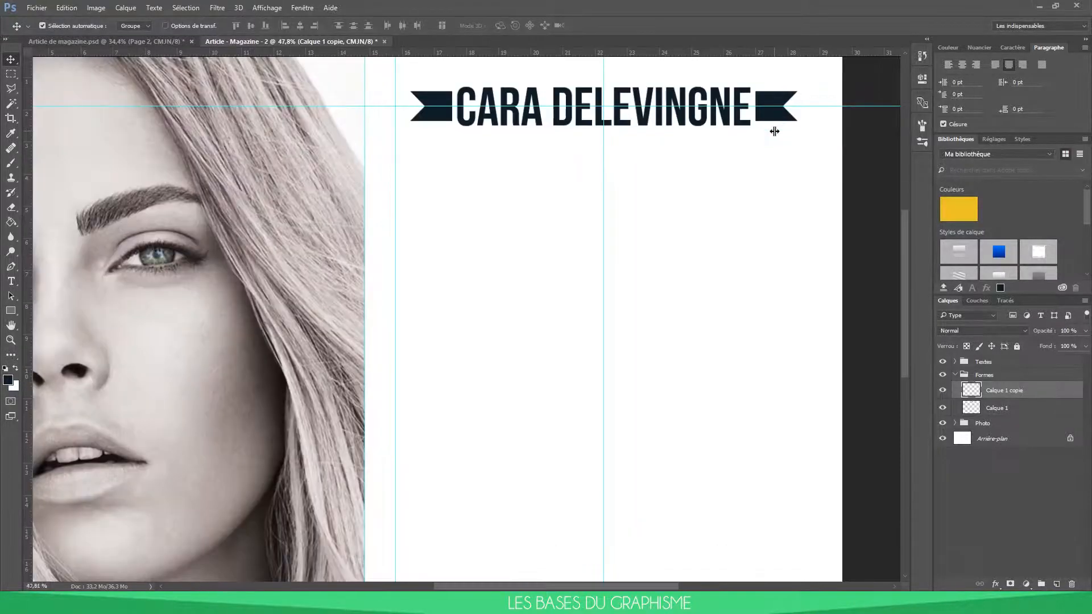
scroll(772, 131, up, 4)
drag(680, 117, 797, 209)
drag(876, 173, 869, 162)
scroll(858, 159, down, 10)
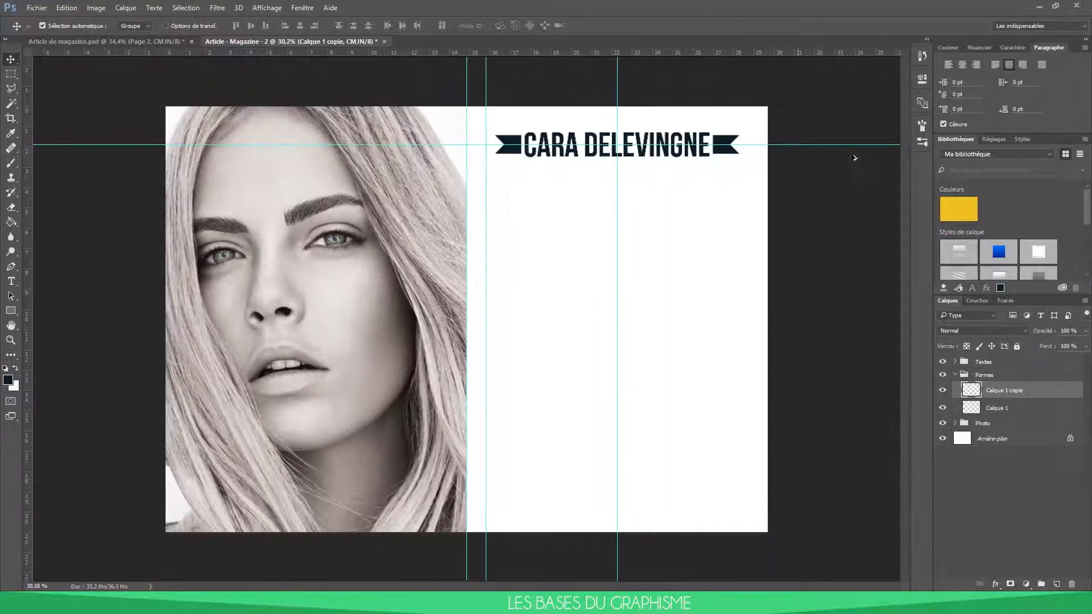
Move the text page's inner margin guide toward the first ribbon and snap a vertical guide to that ribbon's outer edge.
scroll(780, 164, up, 2)
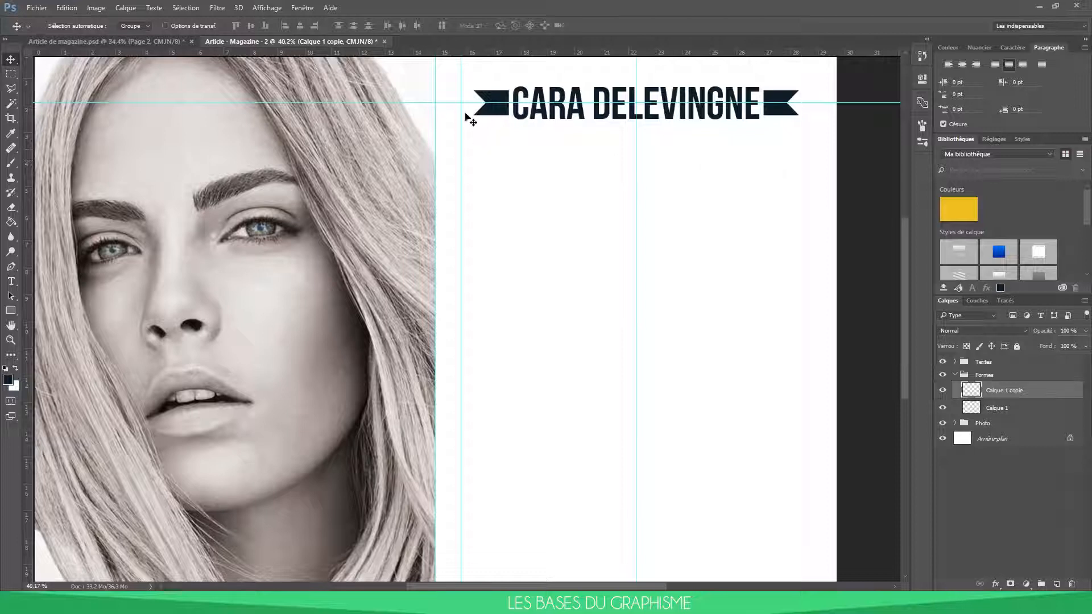
scroll(460, 112, up, 8)
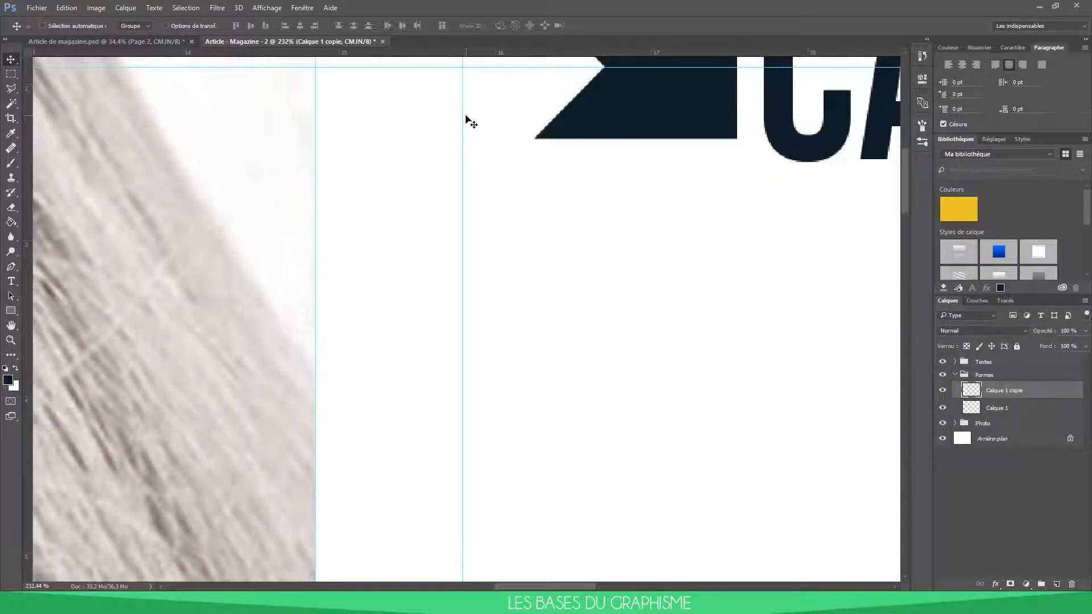
drag(462, 116, 528, 117)
click(1002, 408)
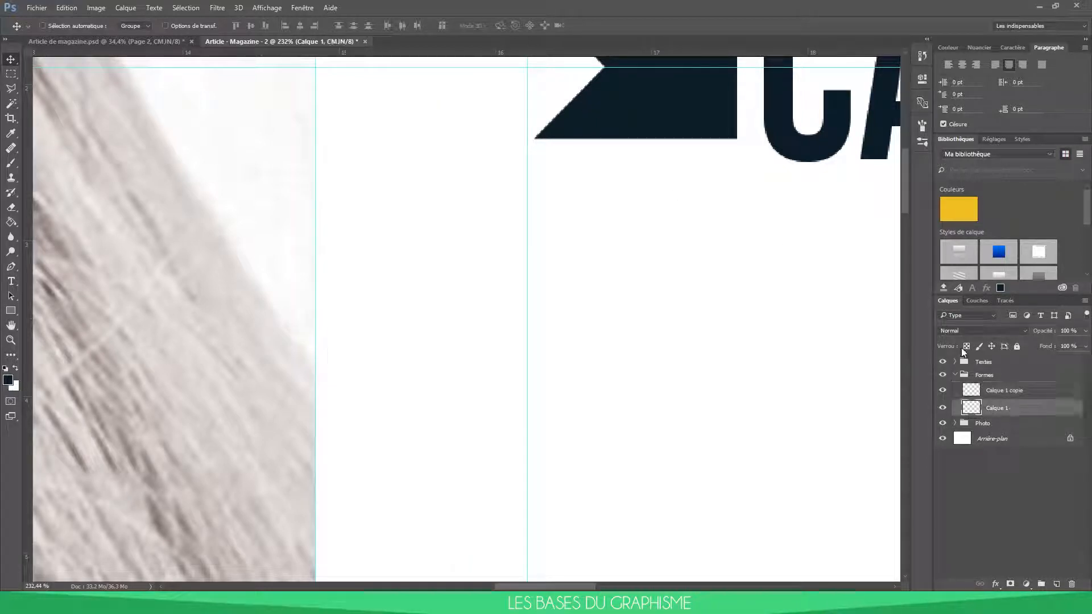
key(ctrl+t)
drag(31, 97, 534, 93)
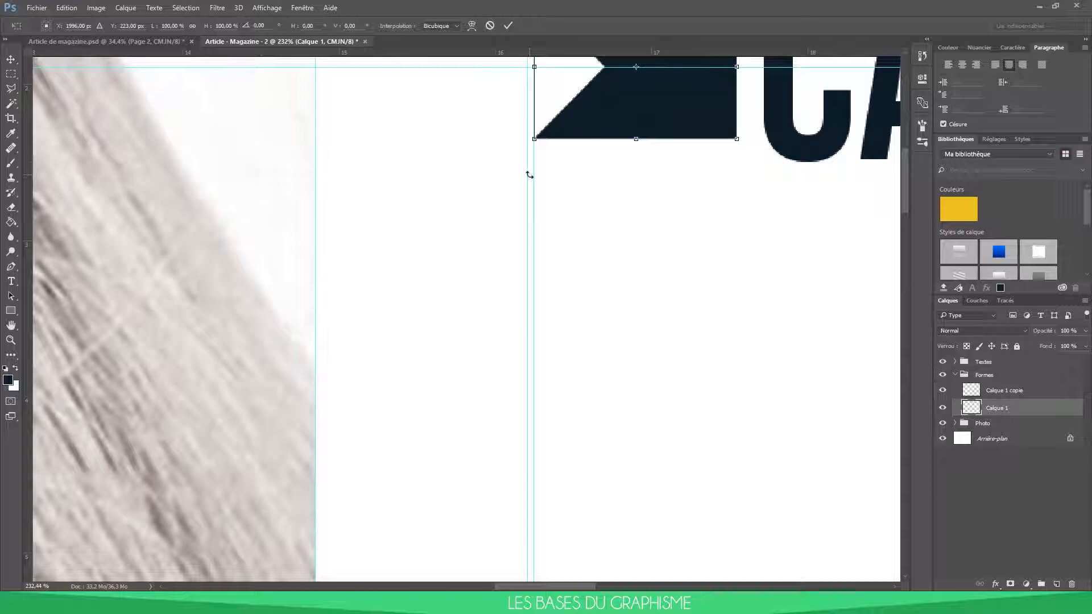
key(Return)
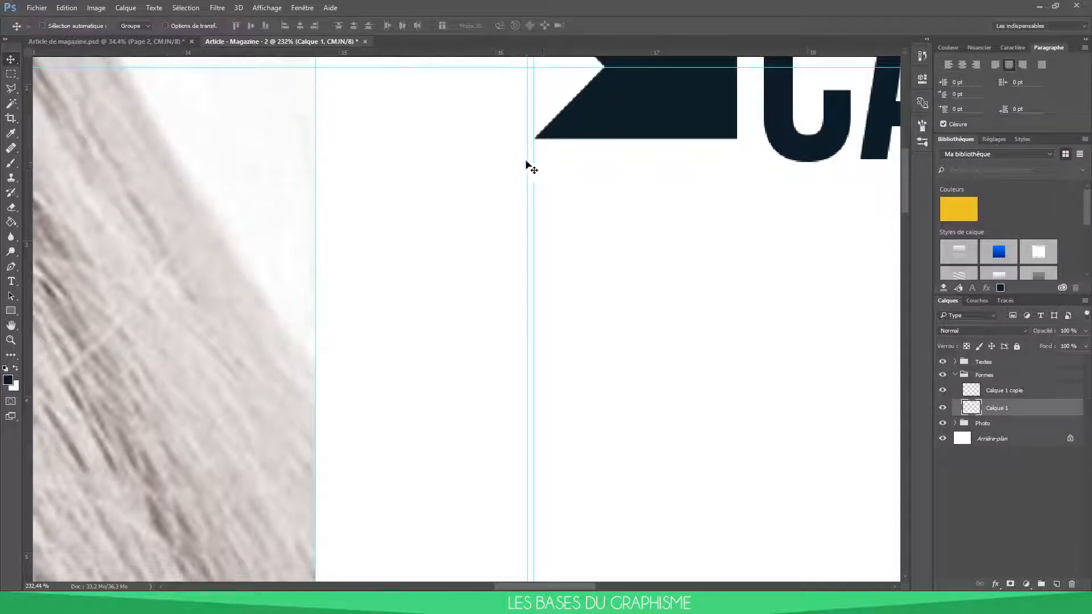
scroll(498, 230, down, 5)
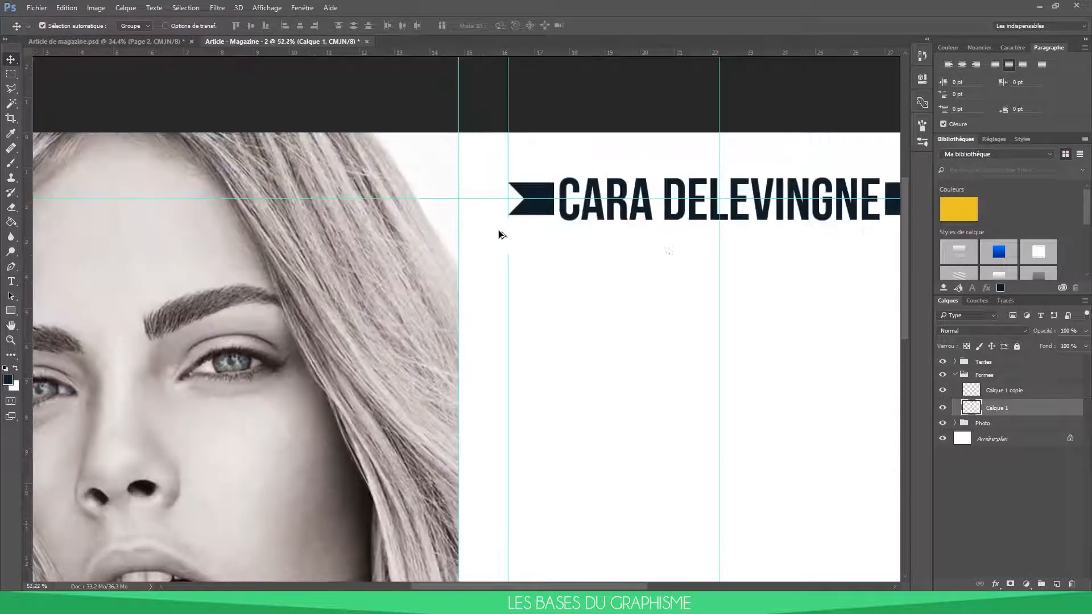
Snap a vertical guide to the outer edge of the ribbon after the title.
scroll(767, 222, down, 2)
scroll(830, 111, up, 5)
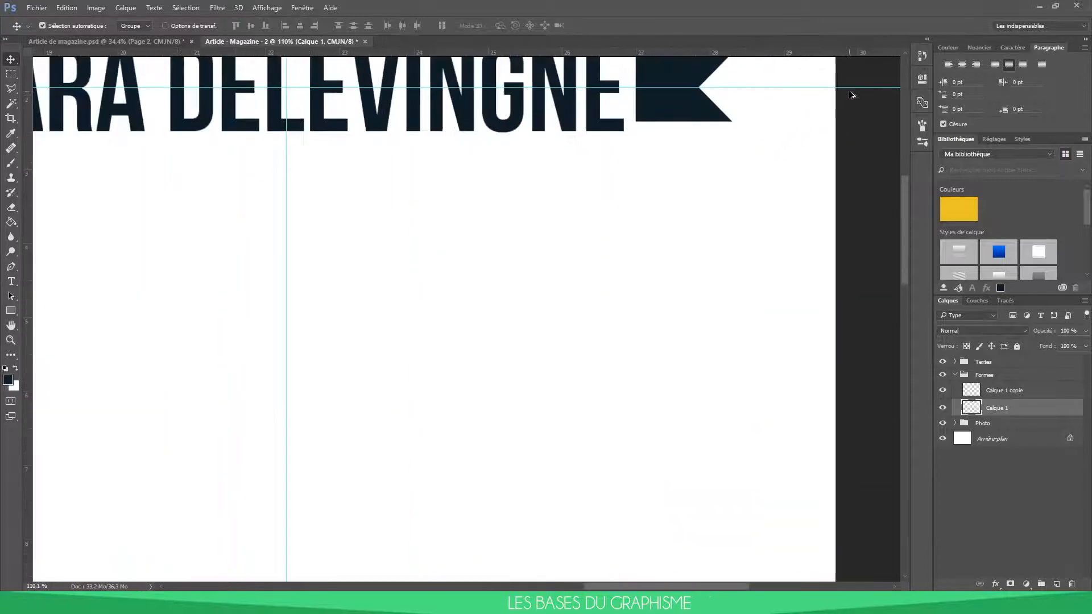
scroll(851, 95, up, 3)
click(1003, 393)
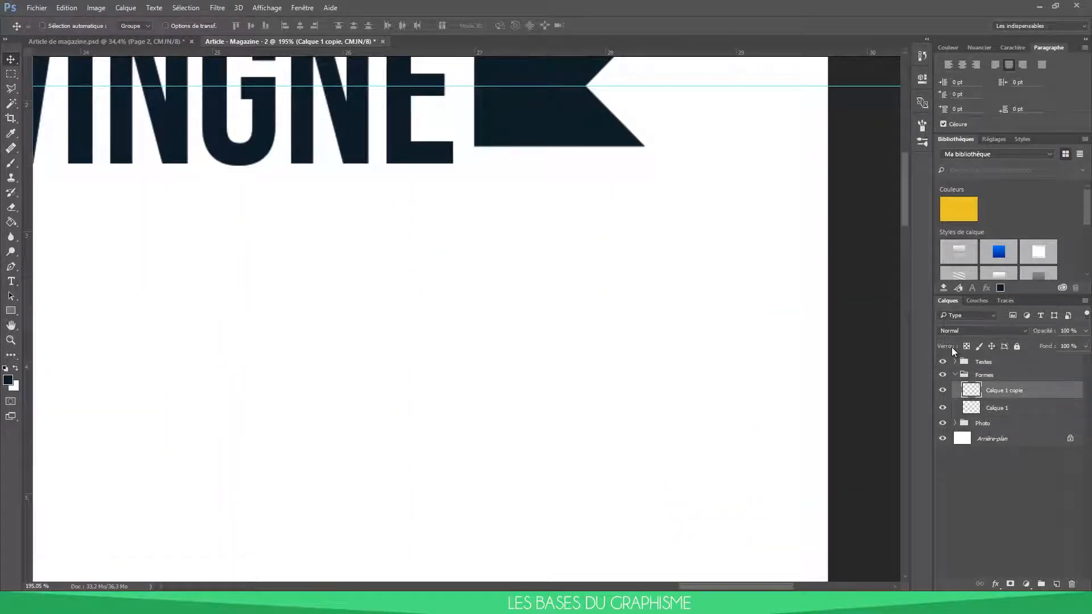
key(ctrl+t)
drag(25, 126, 644, 114)
key(Return)
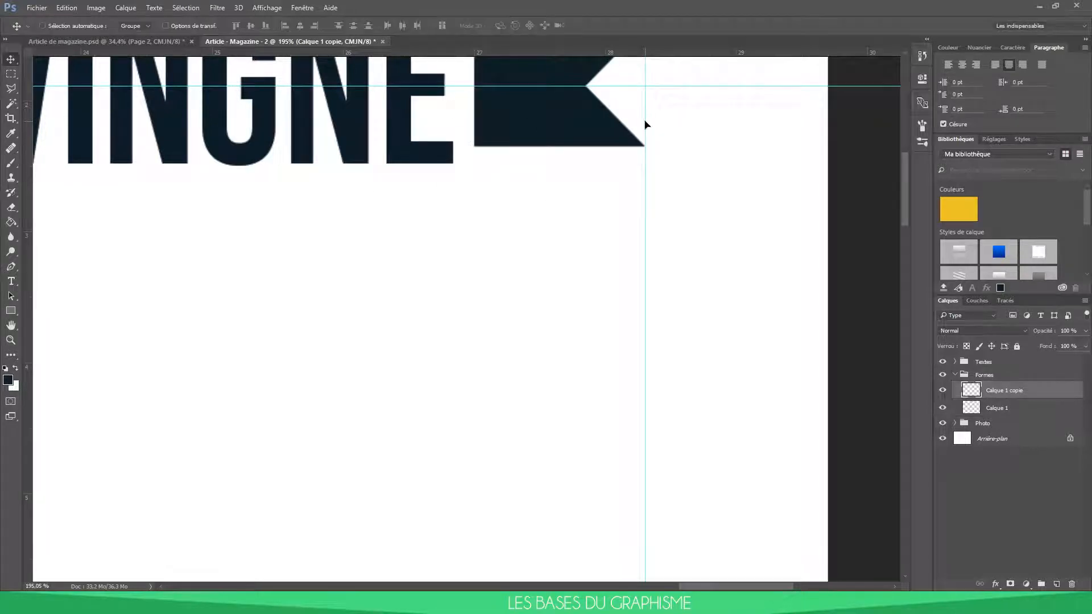
key(ctrl+0)
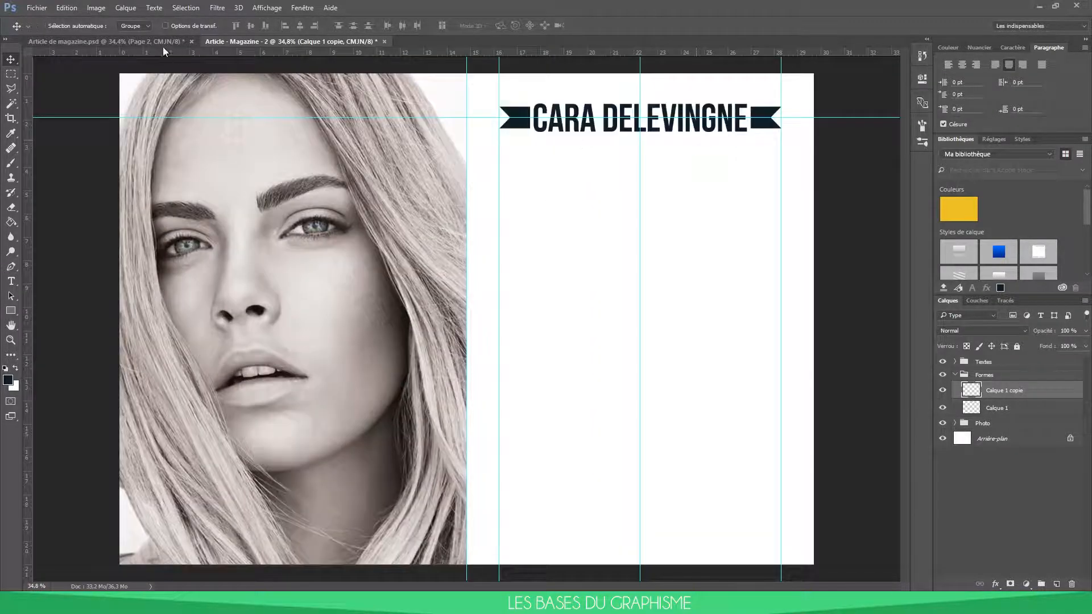
Check the subtitle in the reference article and start a horizontal text line below the title in the Textes group.
click(105, 41)
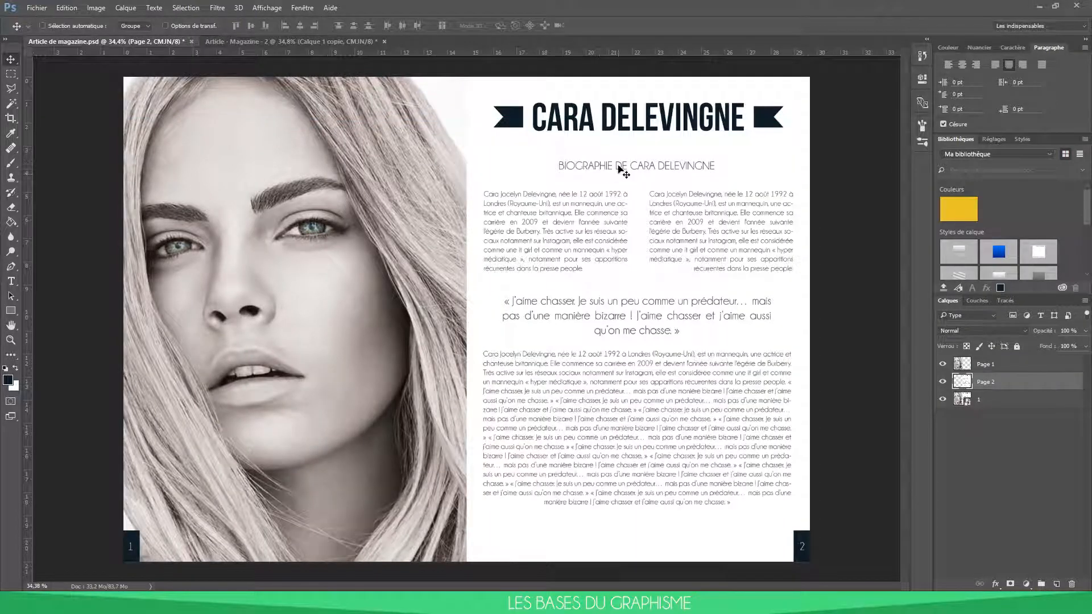
click(227, 40)
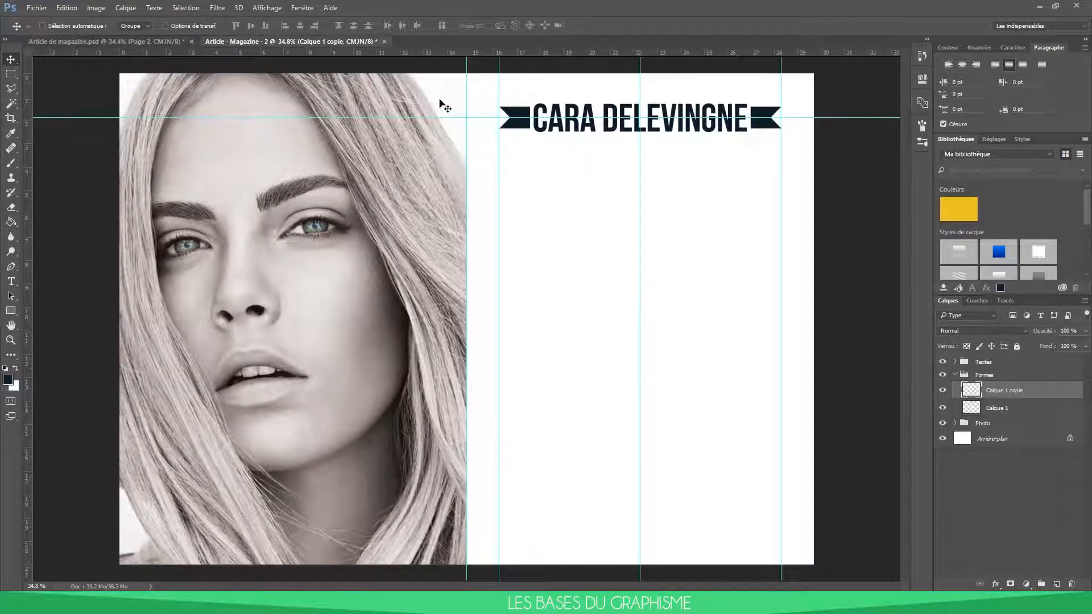
click(954, 374)
click(954, 362)
click(990, 380)
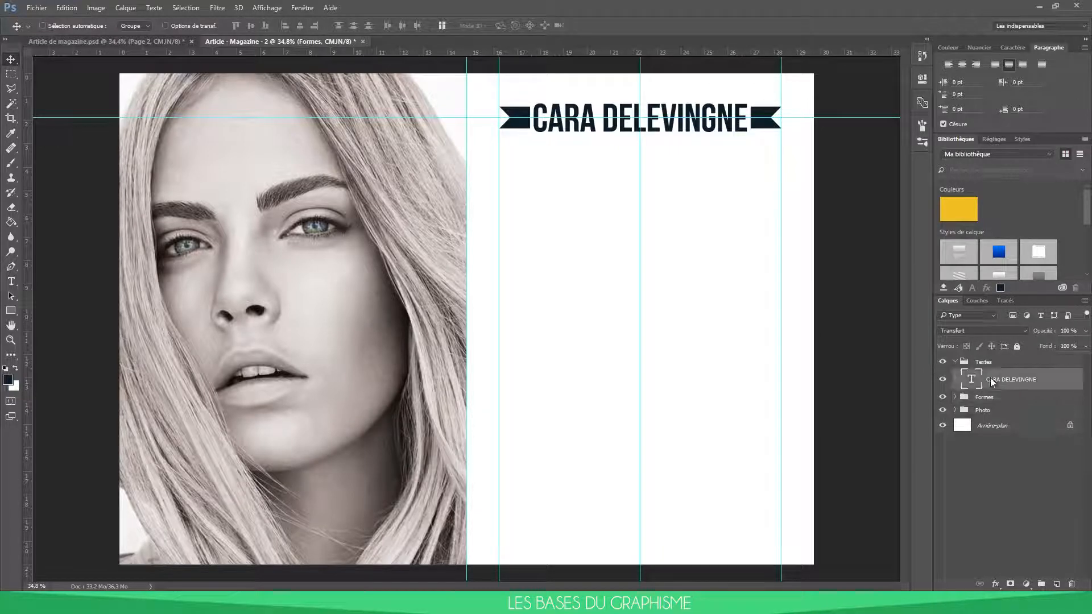
click(11, 280)
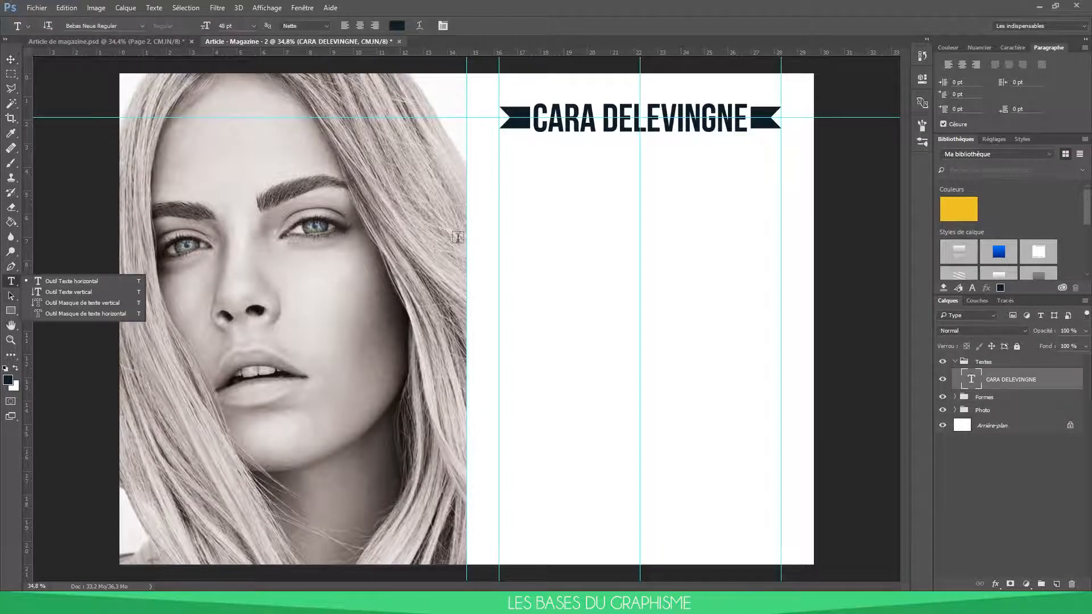
click(519, 188)
Set the new text to 24 pt Champagne & Limousines and enter "BIOGRAPHIE CARA DELEVINGNE" as the subtitle.
click(253, 25)
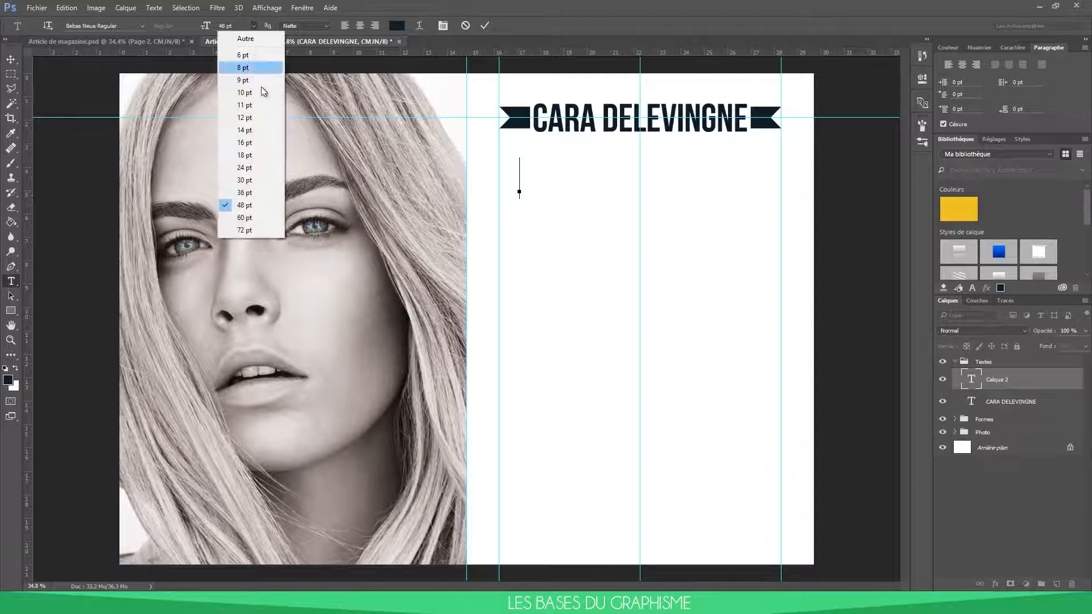
click(246, 167)
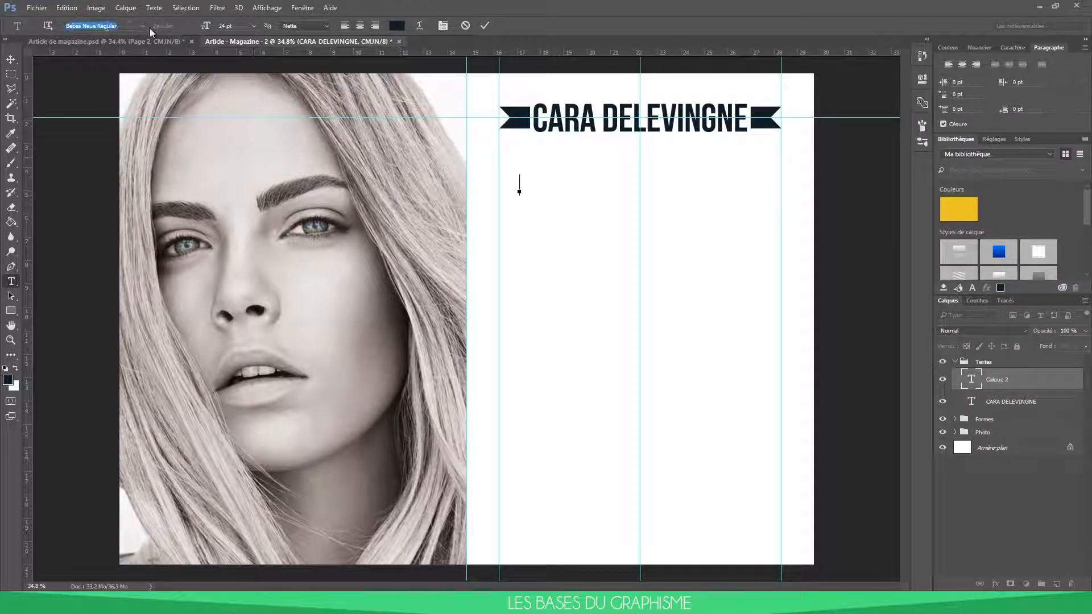
click(142, 26)
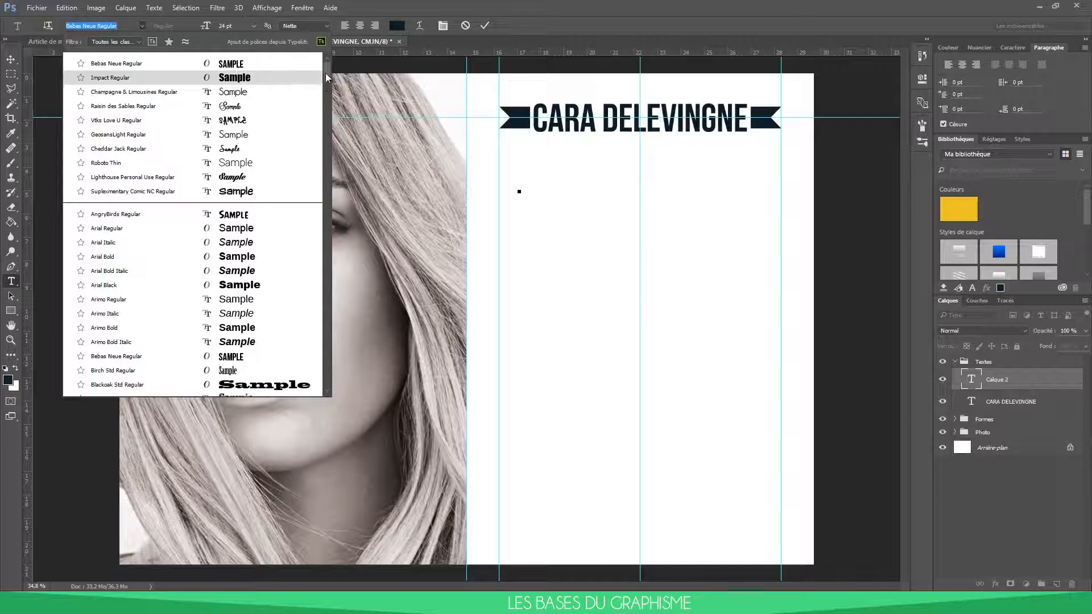
click(278, 91)
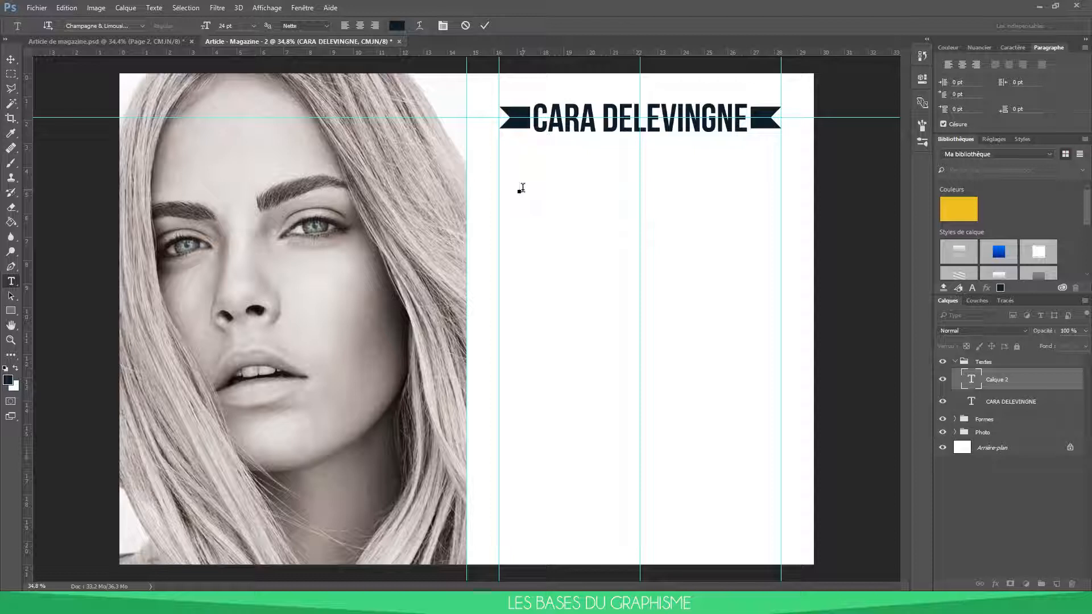
text(IOGRAPHIE CARA DELEVINGNE)
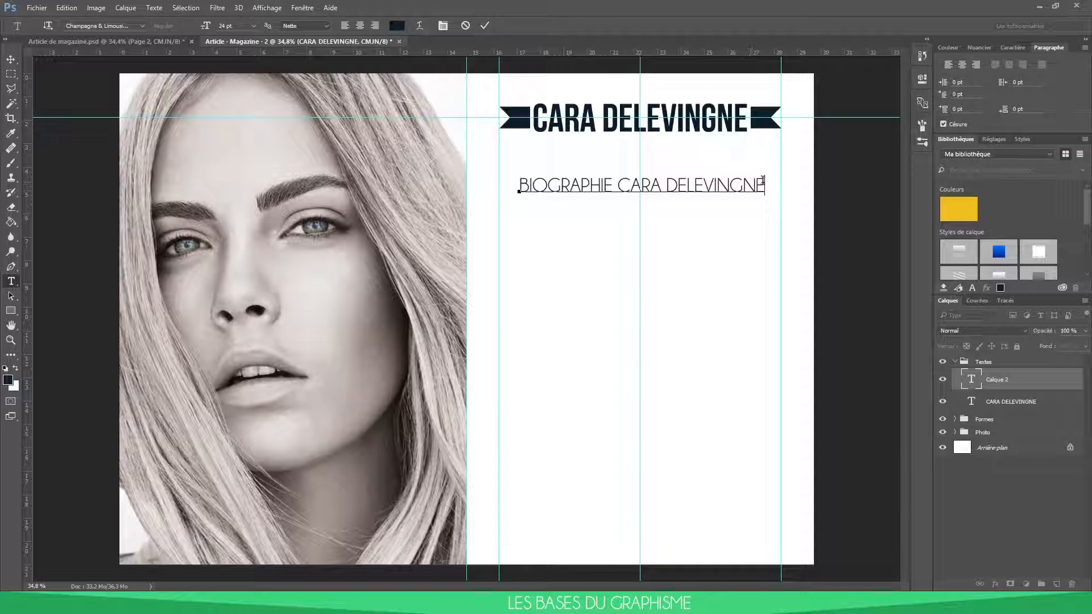
Reduce the "BIOGRAPHIE CARA DELEVINGNE" subtitle to 16 pt and centre it on the middle guide just beneath the title.
drag(765, 185, 441, 161)
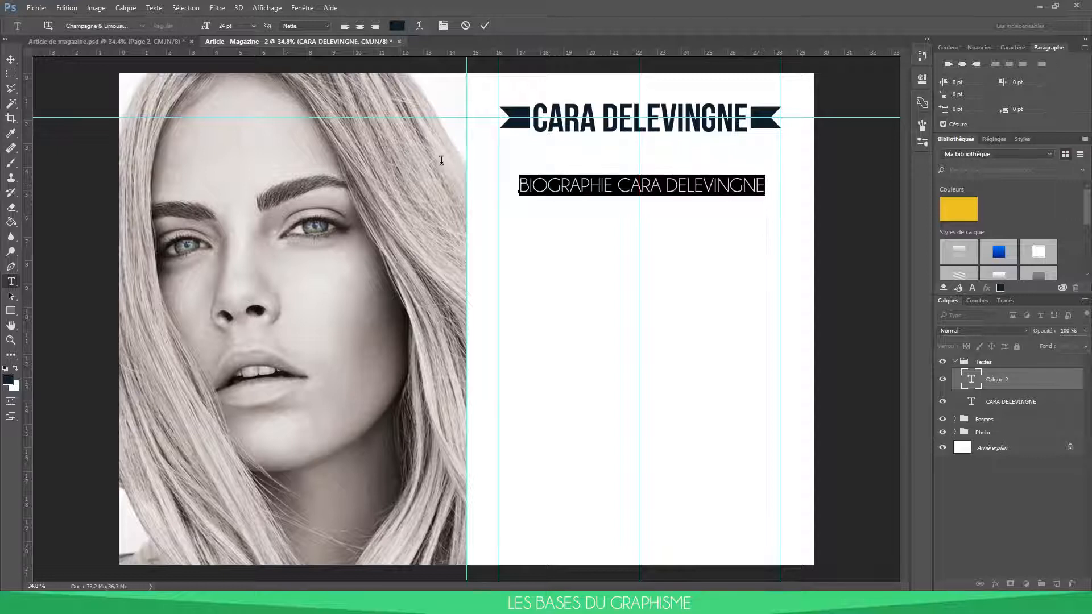
click(253, 26)
click(262, 143)
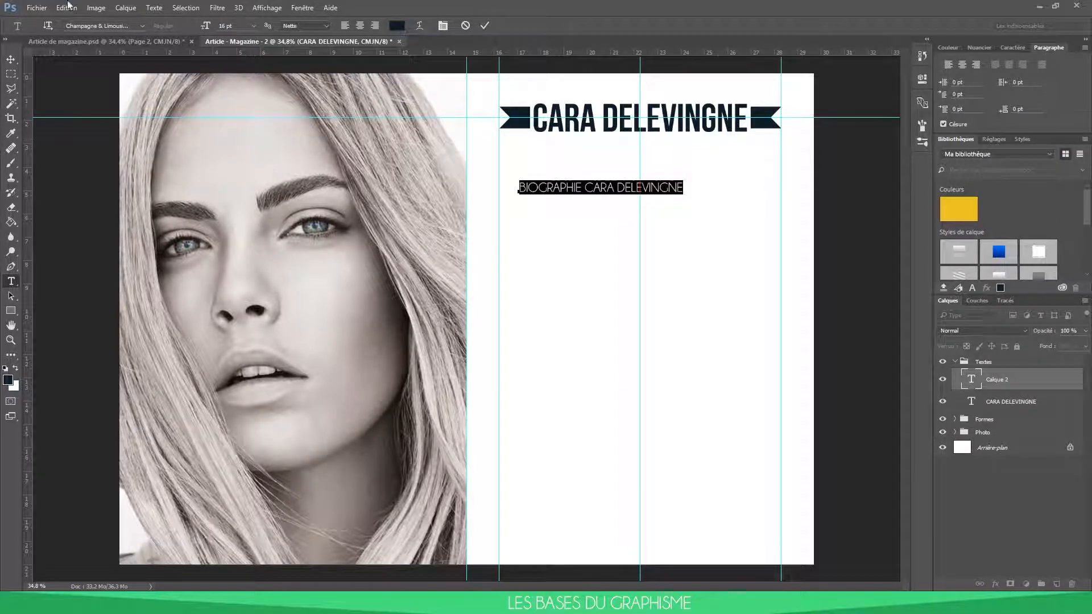
click(11, 59)
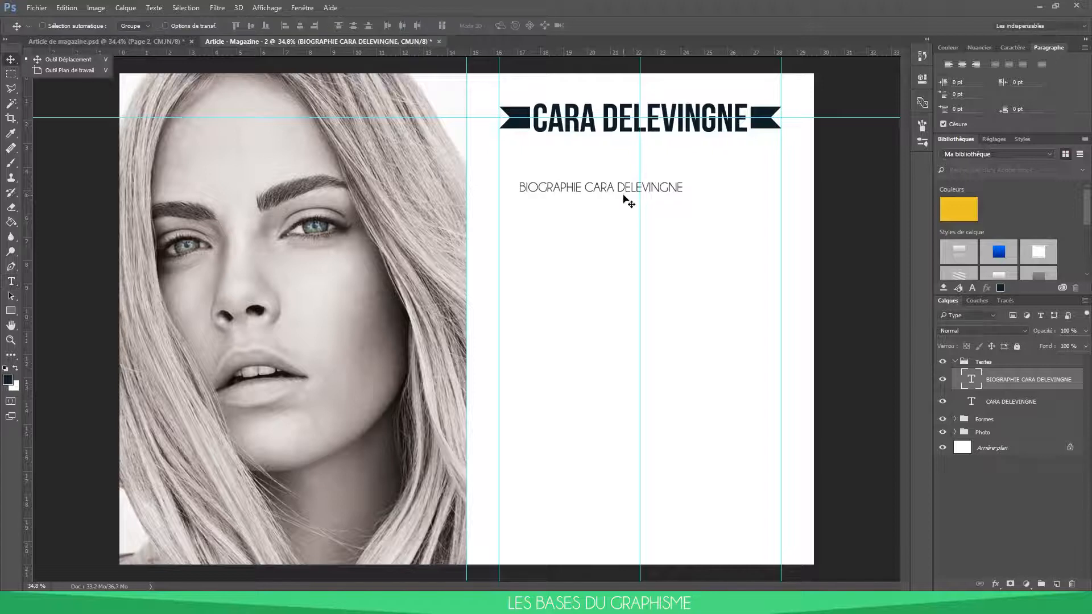
drag(627, 192, 661, 148)
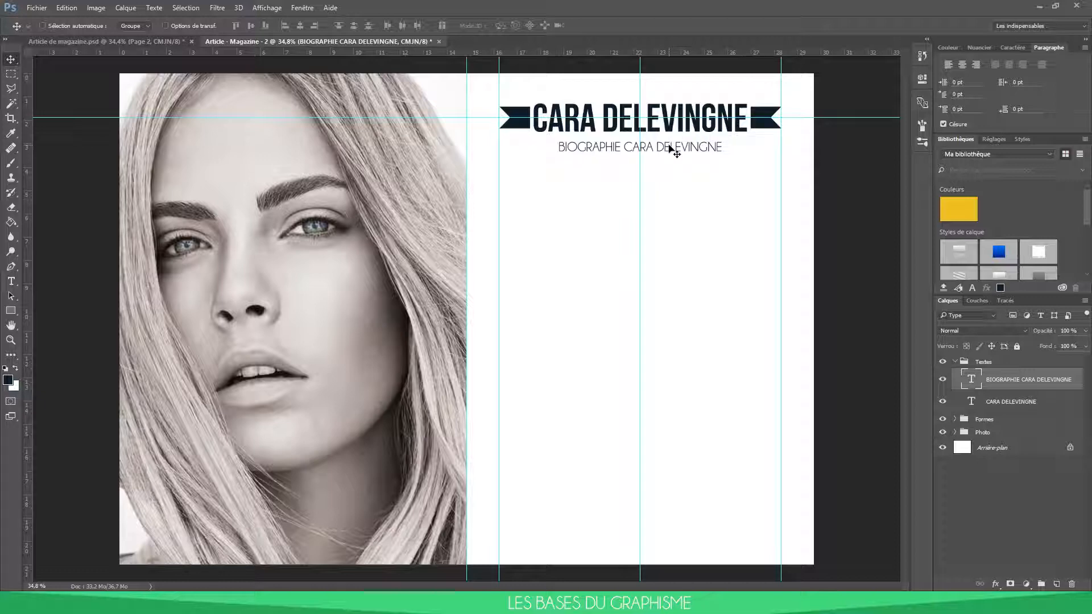
Check the reference article, then draw a thin horizontal line below the subtitle on a new layer, filled with the dark foreground colour.
click(146, 41)
click(293, 42)
click(11, 74)
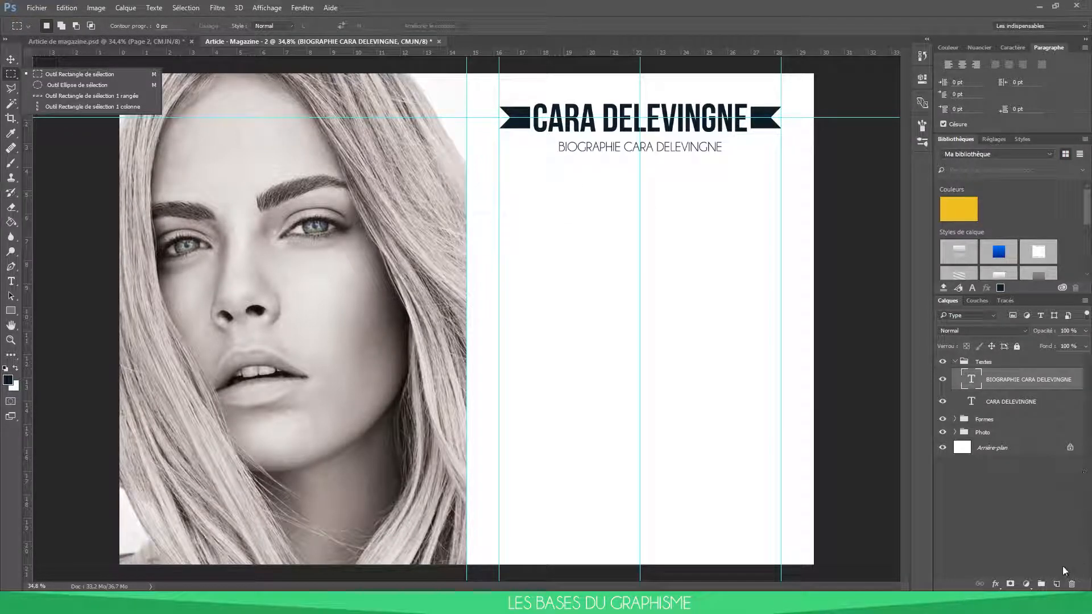
click(1055, 584)
drag(570, 184, 640, 185)
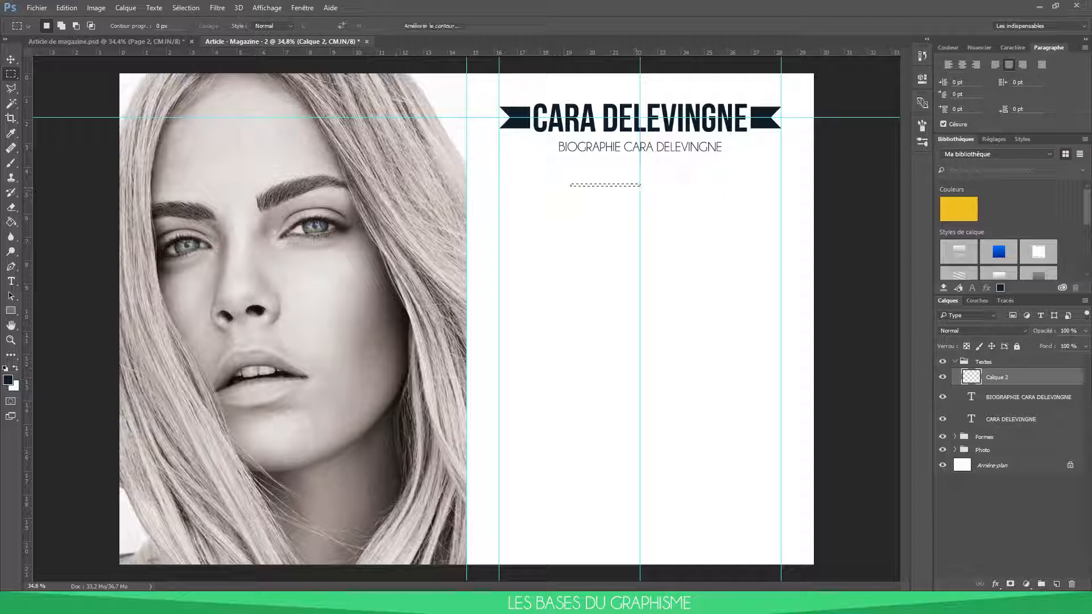
click(11, 222)
click(605, 187)
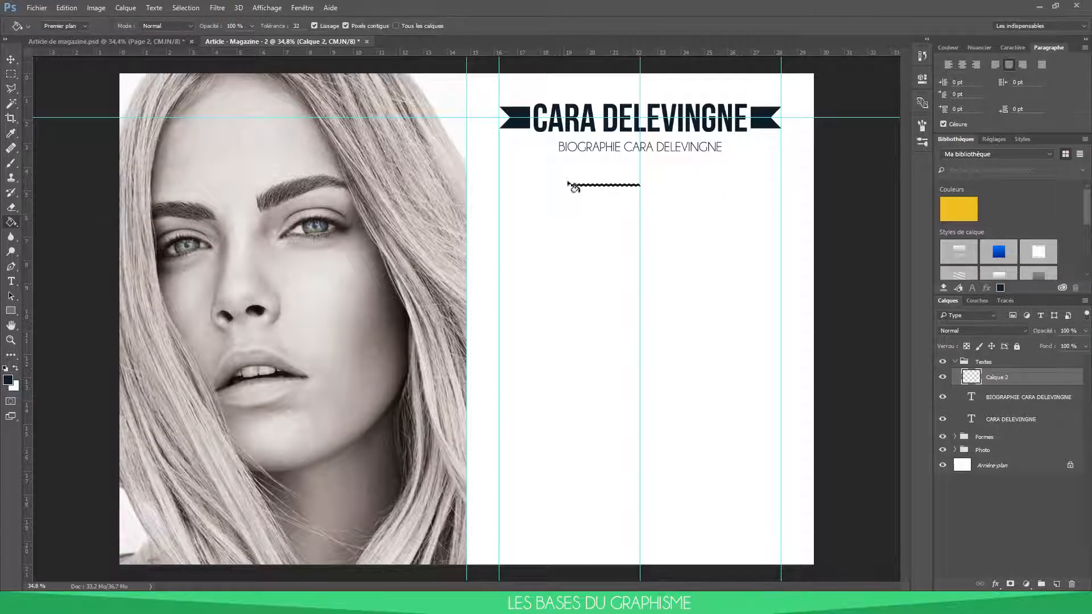
click(10, 74)
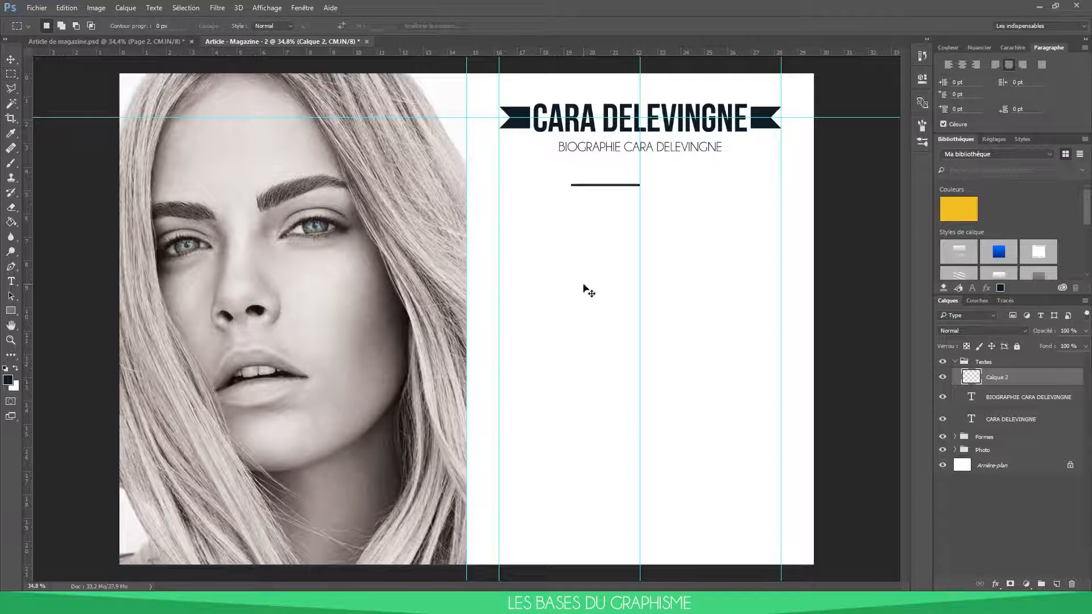
Scale the line to 40 % of its height and centre it on the middle guide directly under the subtitle.
key(ctrl+t)
scroll(653, 174, up, 6)
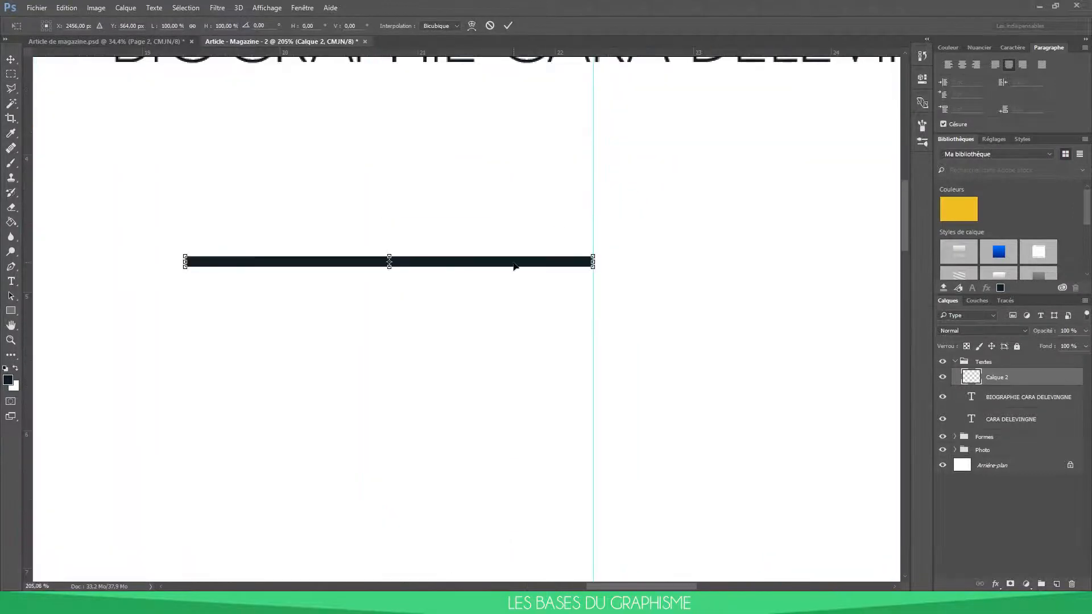
drag(514, 266, 699, 84)
drag(698, 158, 707, 274)
drag(601, 200, 604, 196)
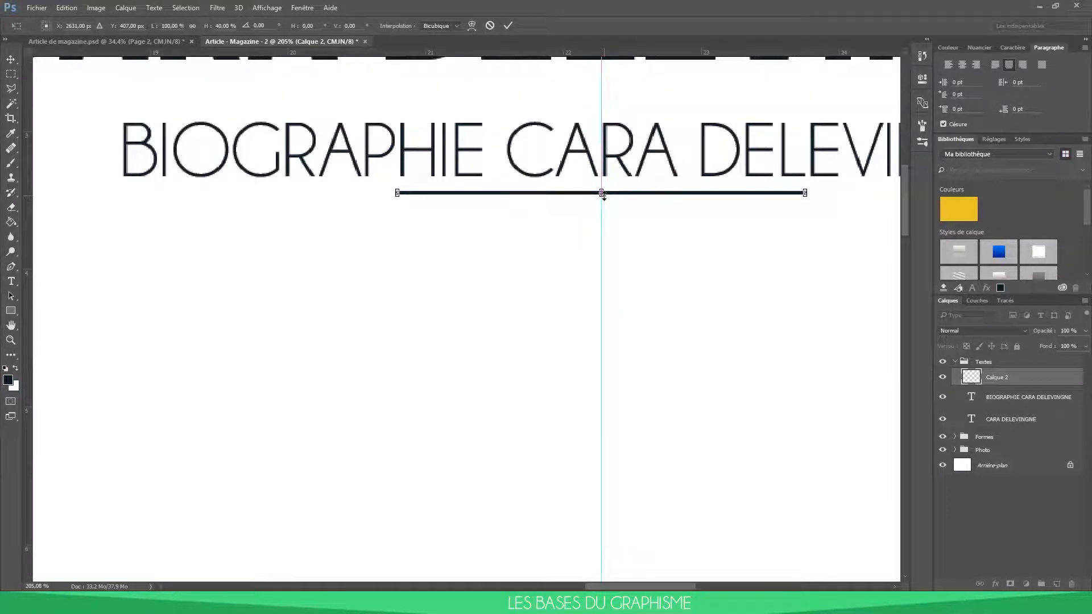
key(Return)
Inspect the underline at several magnifications and try a lower opacity on its layer before restoring it to 100 %.
scroll(585, 227, up, 4)
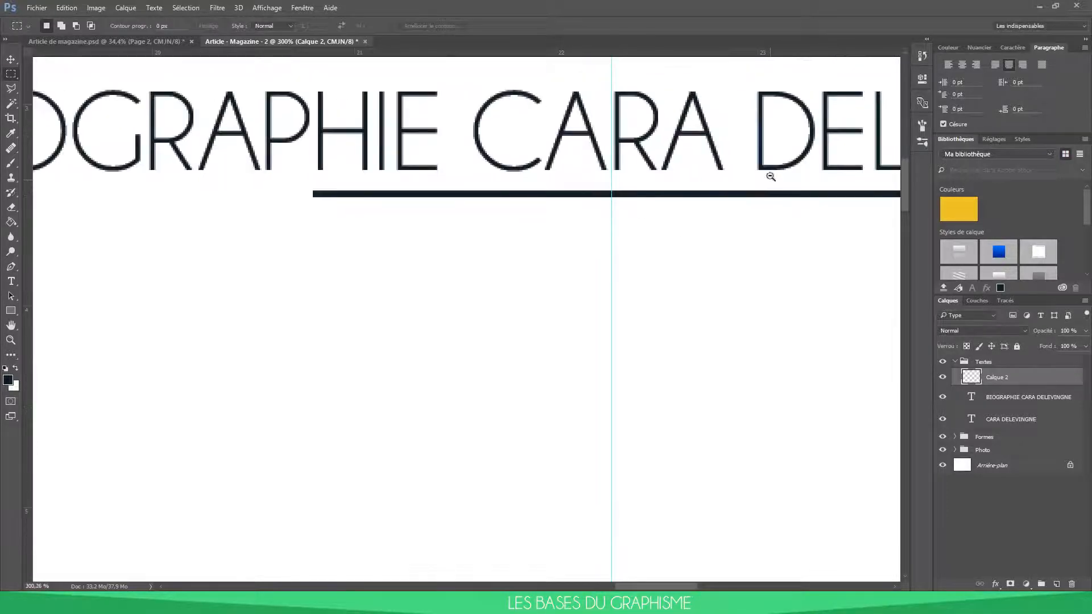
scroll(654, 199, down, 5)
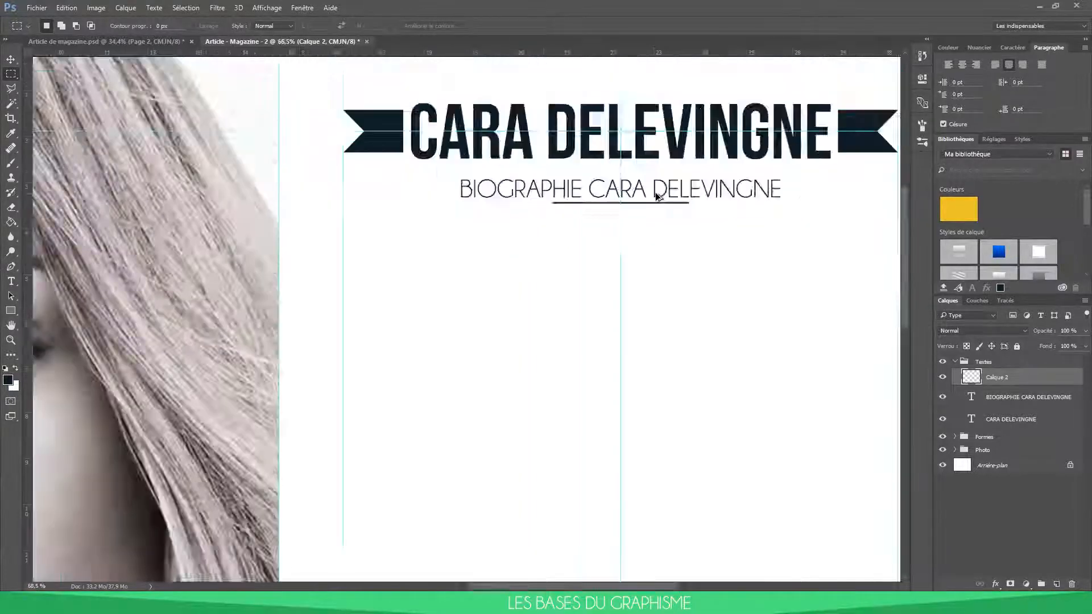
scroll(697, 172, up, 5)
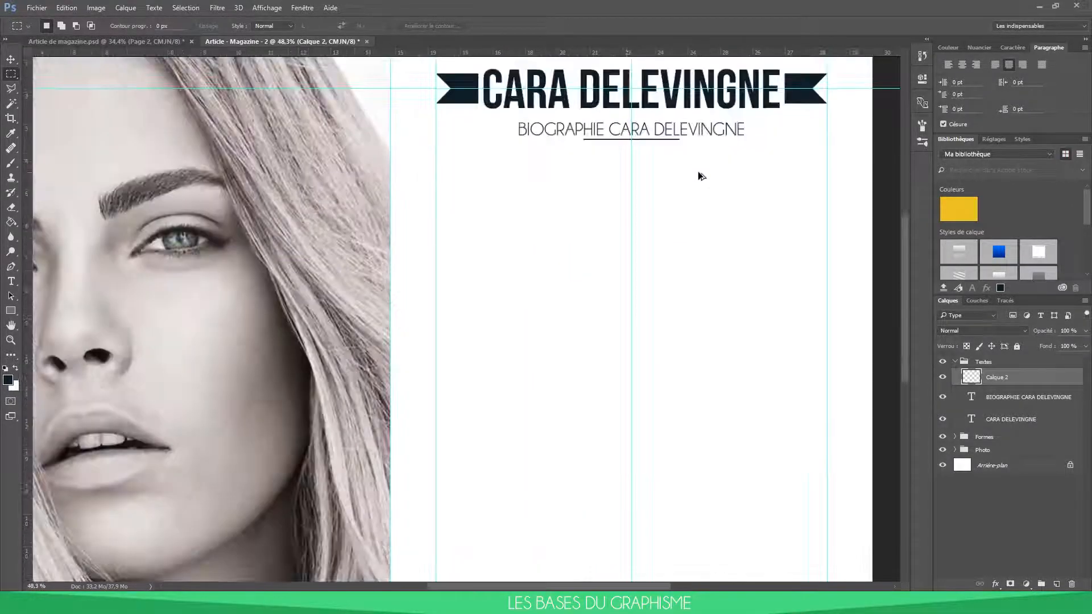
scroll(500, 173, up, 2)
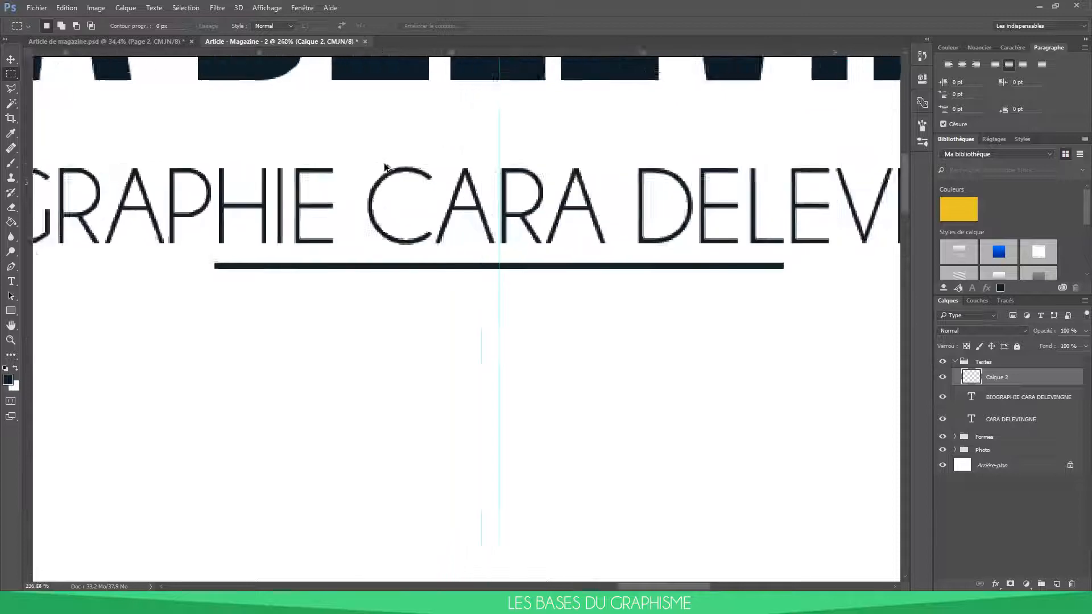
scroll(595, 213, down, 6)
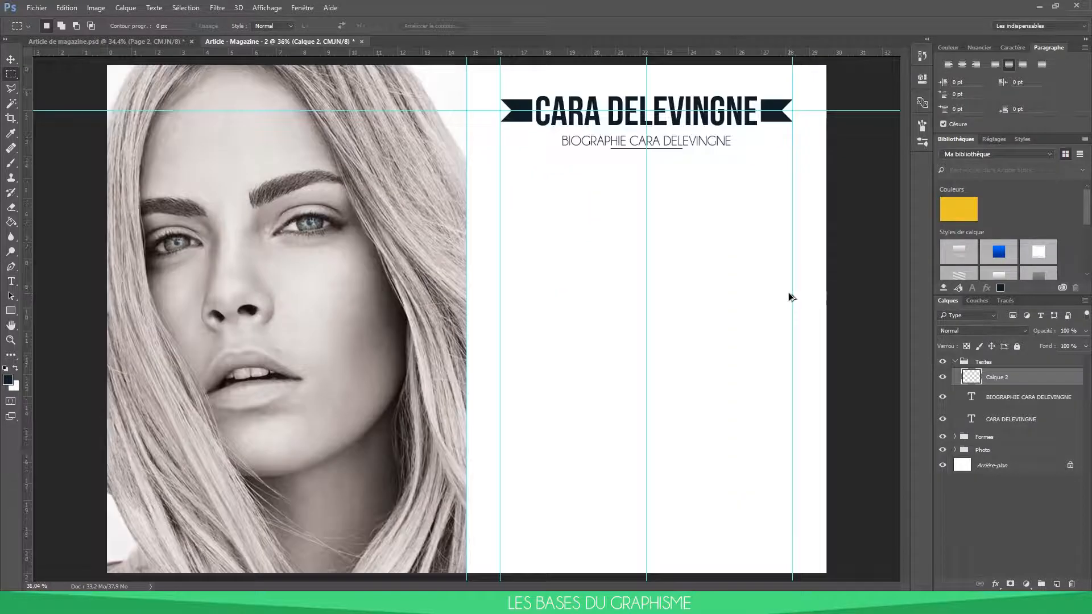
scroll(788, 293, up, 1)
drag(1087, 334, 1049, 345)
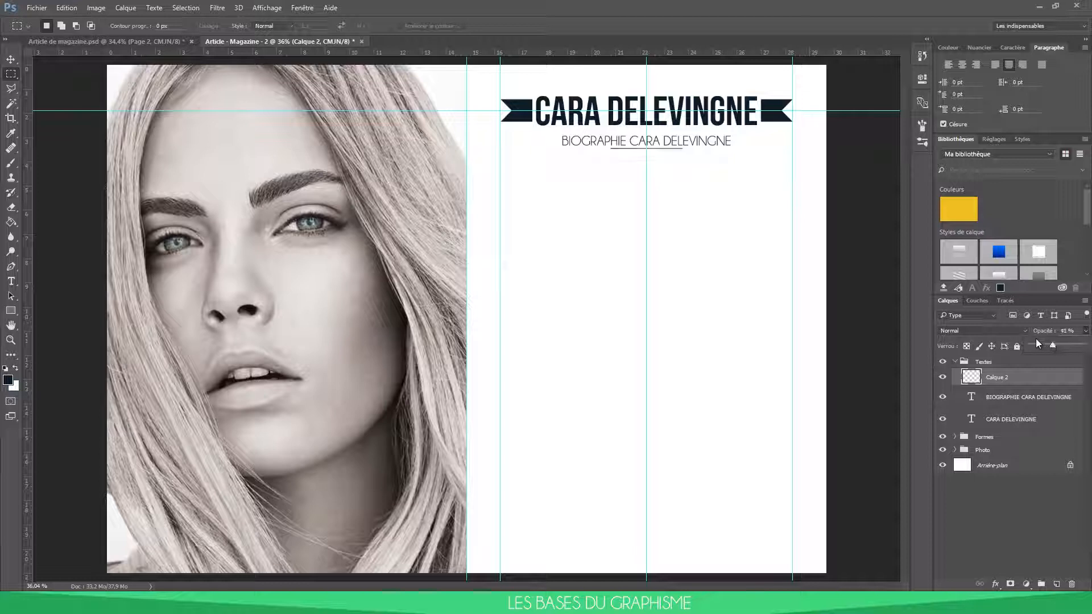
drag(1044, 347, 1085, 344)
Set up the Eraser with a harder 35 px brush tip and lower its opacity to about 35 %.
scroll(693, 134, up, 2)
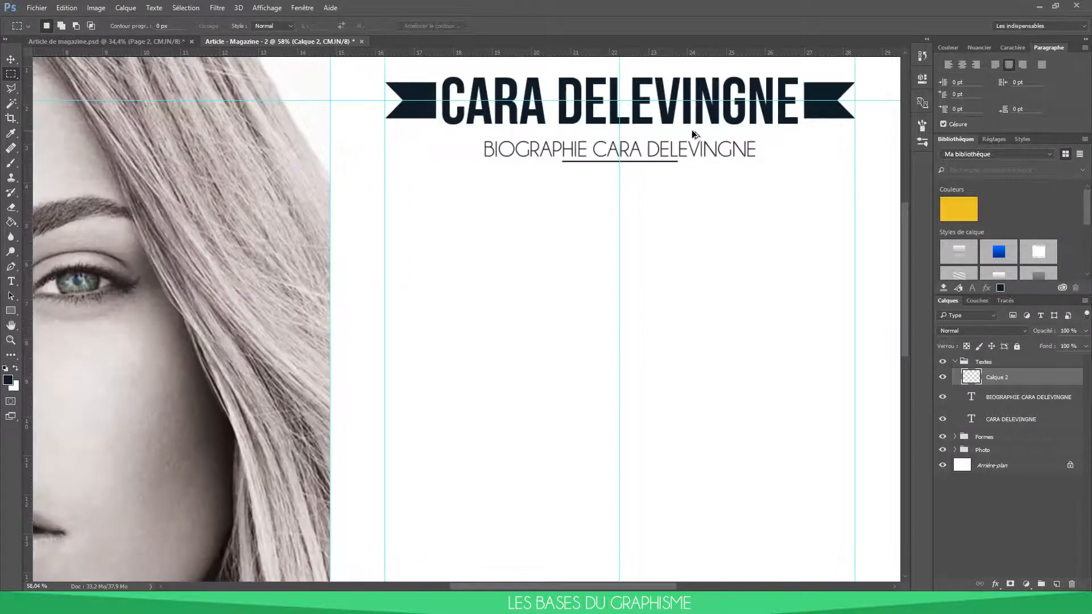
scroll(731, 132, up, 4)
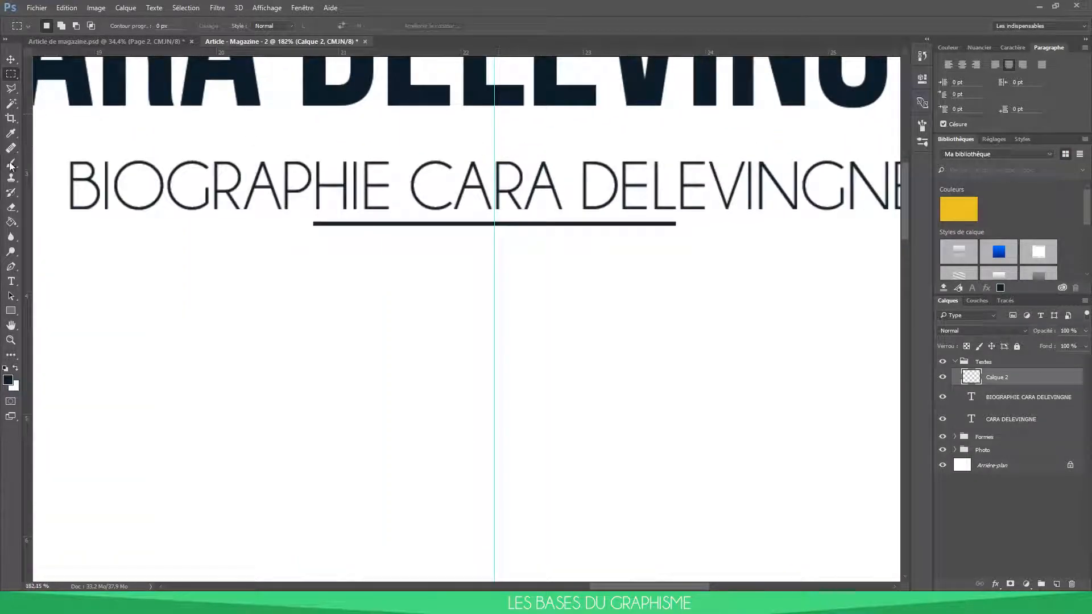
right_click(11, 206)
click(62, 208)
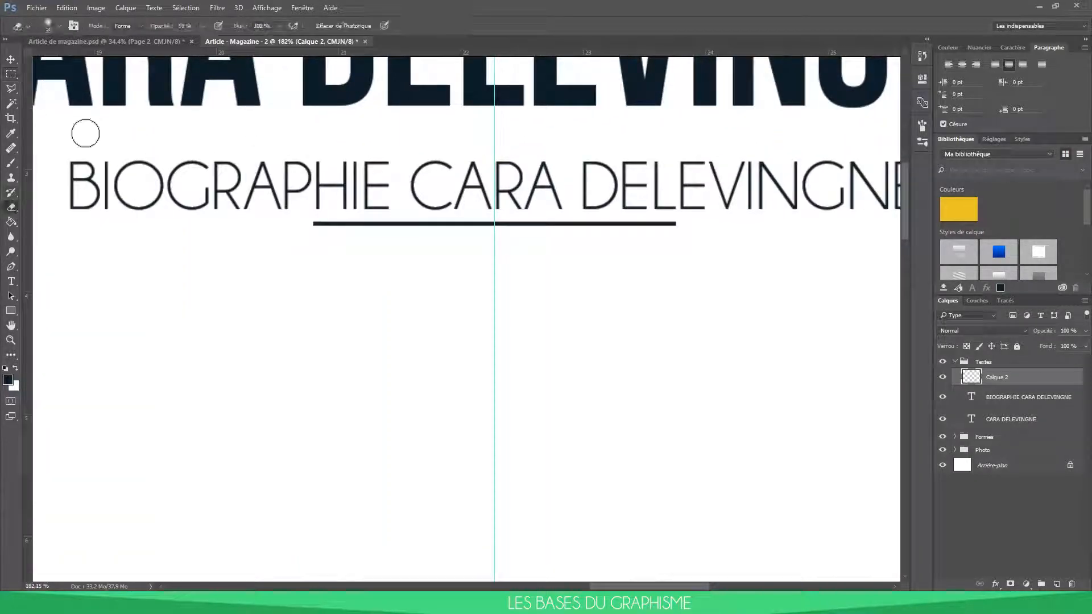
click(59, 28)
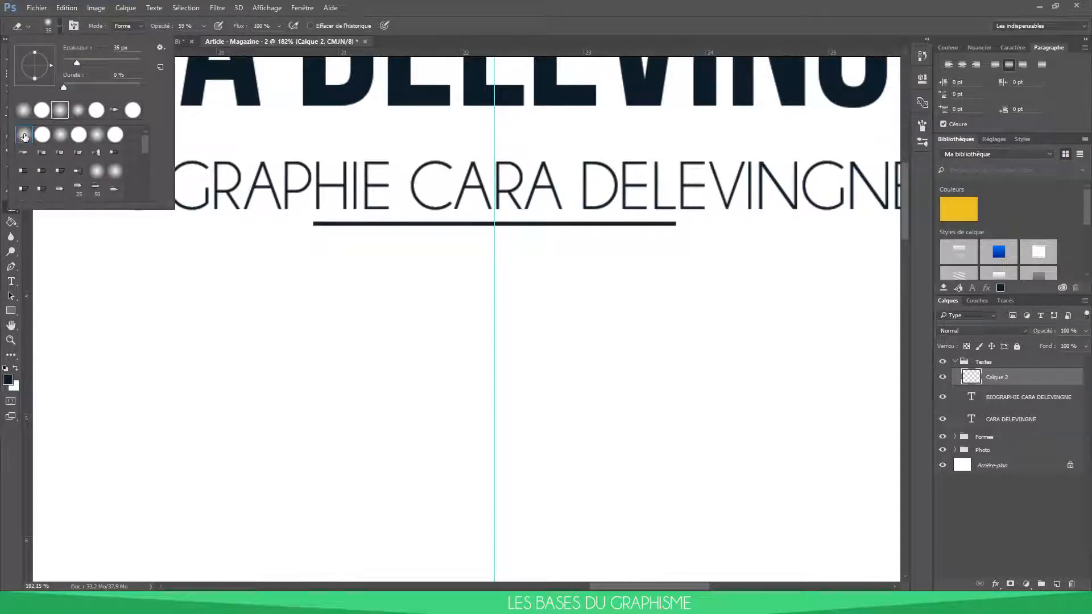
drag(64, 87, 170, 85)
click(200, 26)
drag(192, 40, 189, 39)
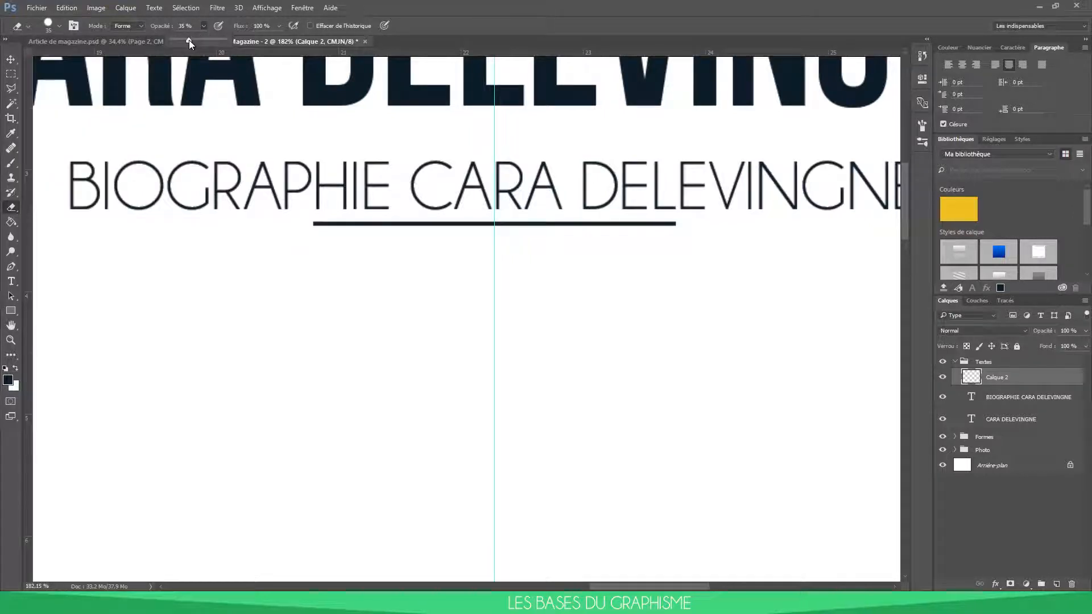
Try fading the start of the underline with the Eraser, reducing the tip's hardness, and undo those strokes.
click(309, 225)
click(290, 213)
click(59, 25)
drag(109, 87, 82, 87)
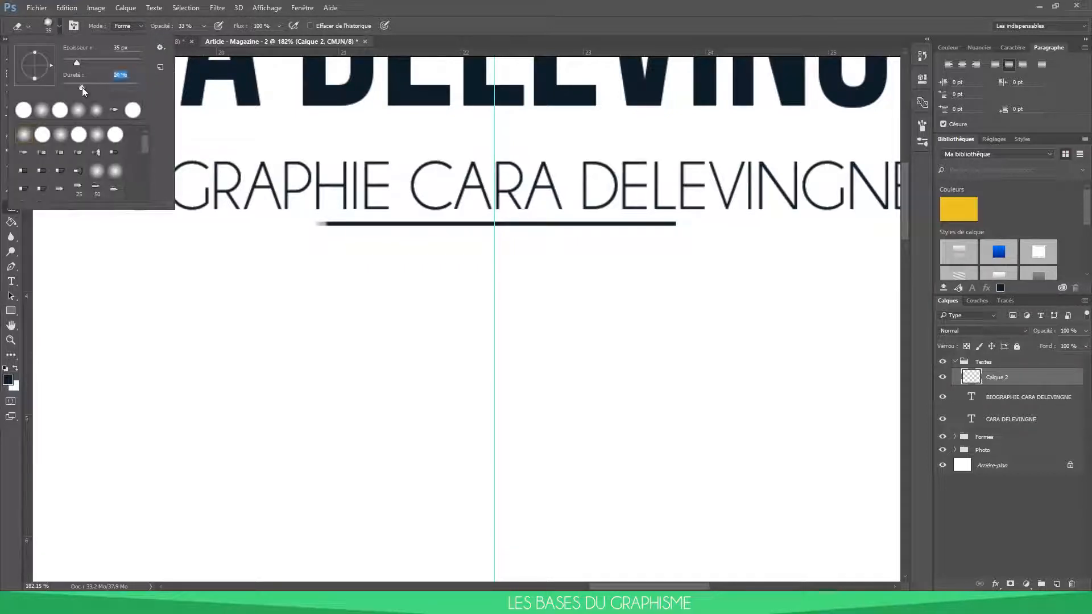
click(316, 230)
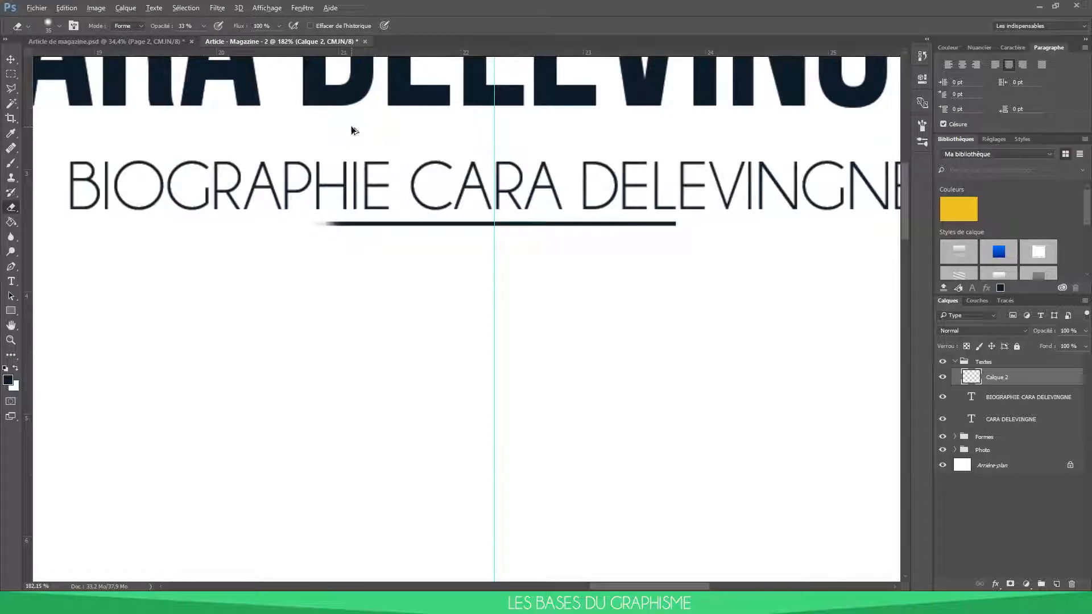
key(ctrl+z)
key(ctrl+alt+z)
key(ctrl+alt+z)
key(ctrl+alt+z)
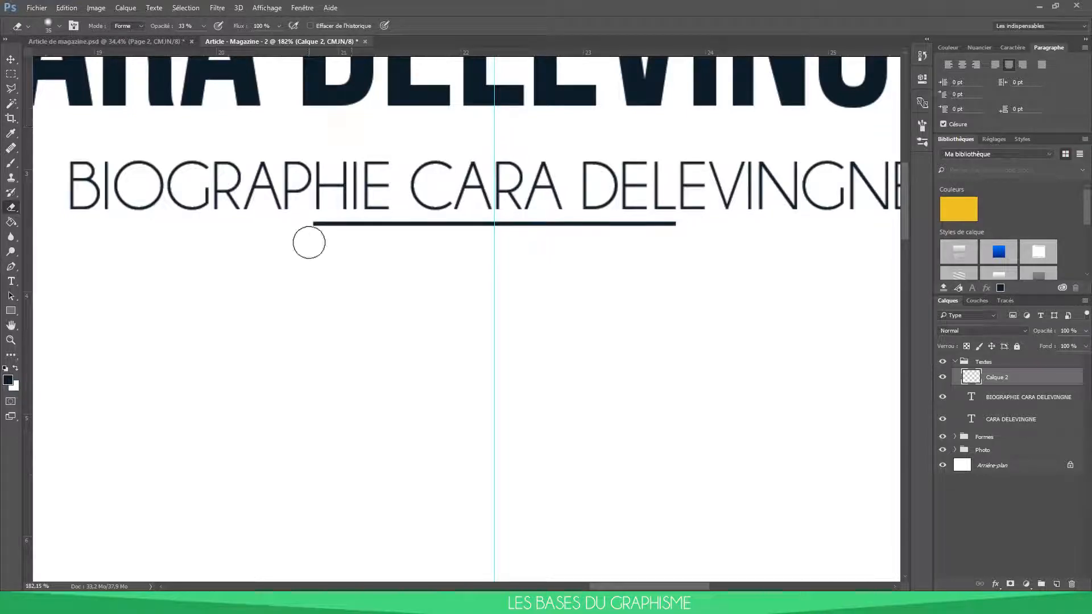
Fade both ends of the underline with the soft Eraser at 33 % opacity and check it on the full page.
mouse_move(305, 222)
mouse_down()
mouse_move(335, 223)
mouse_move(307, 221)
mouse_up()
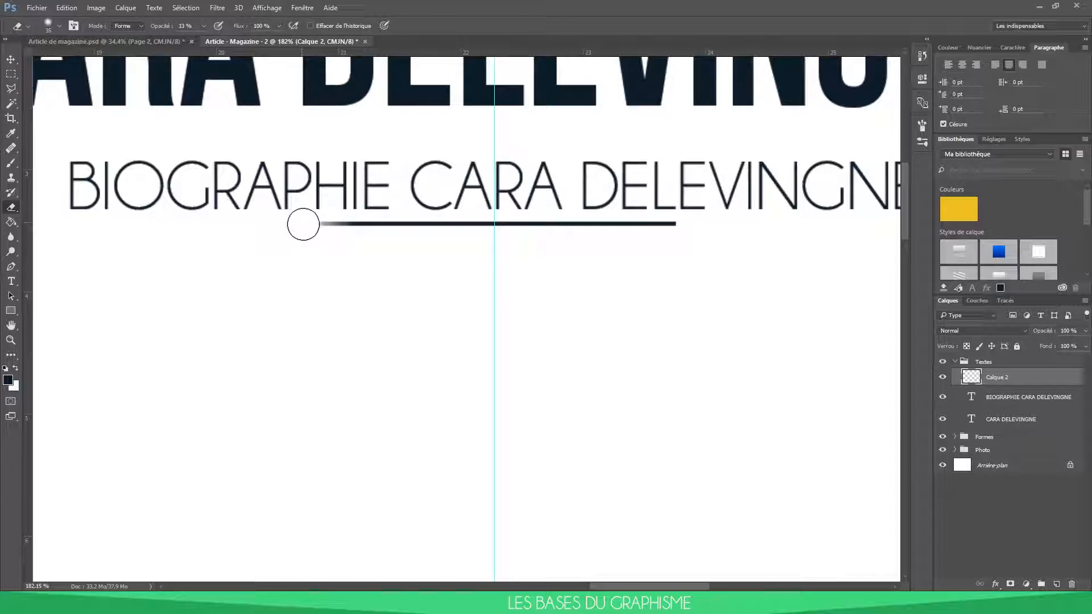
mouse_move(689, 223)
mouse_down()
mouse_move(643, 223)
mouse_move(712, 221)
mouse_up()
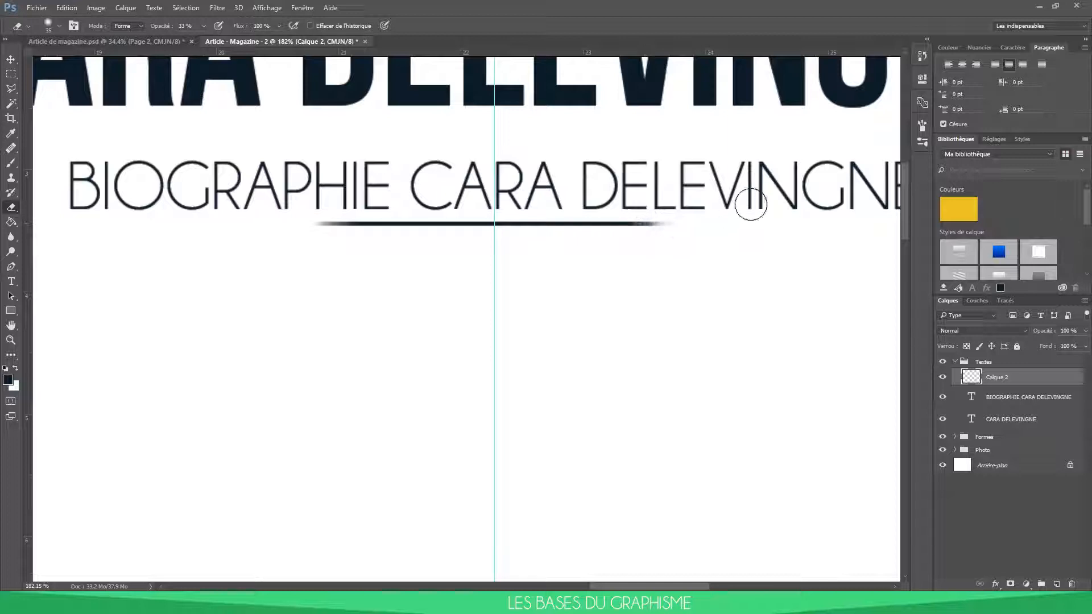
scroll(747, 194, down, 6)
scroll(746, 192, down, 2)
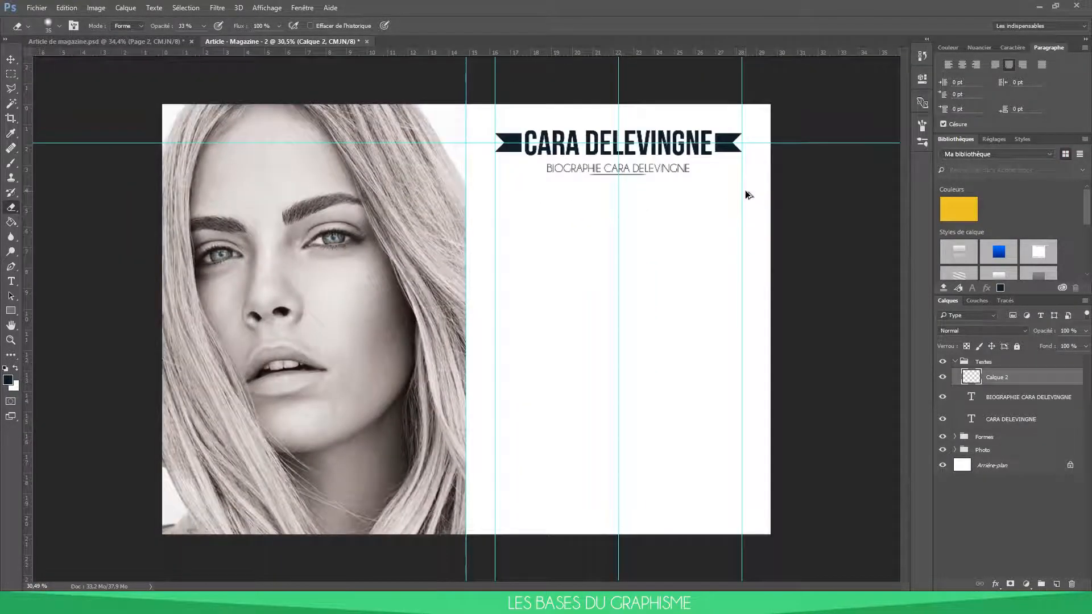
scroll(745, 190, up, 1)
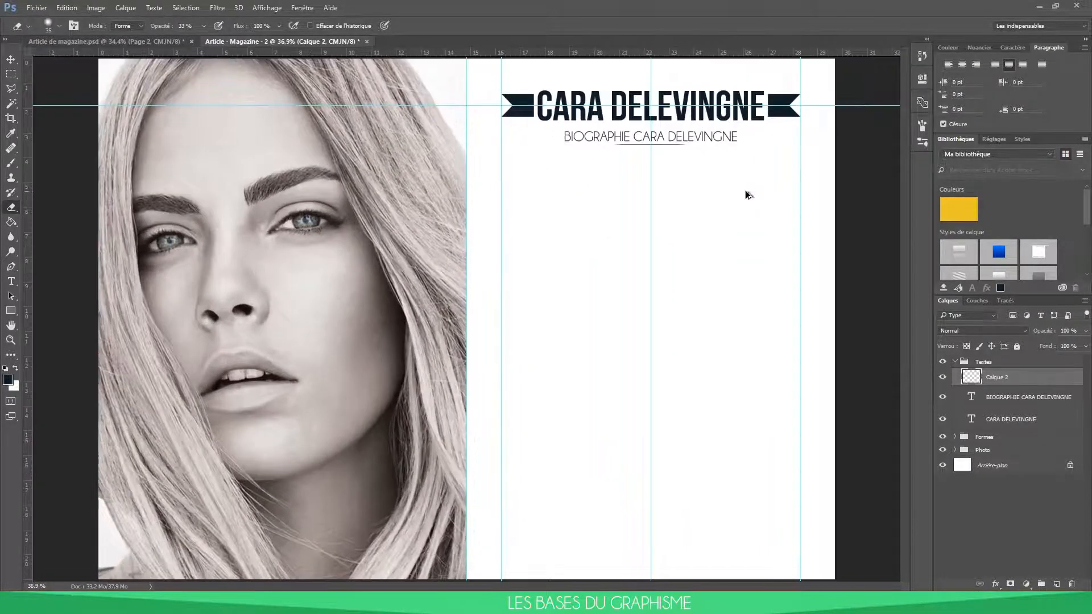
Lower the underline layer's opacity and delete that layer from the Textes group.
click(1085, 330)
drag(1082, 345, 1065, 346)
click(1028, 376)
key(Delete)
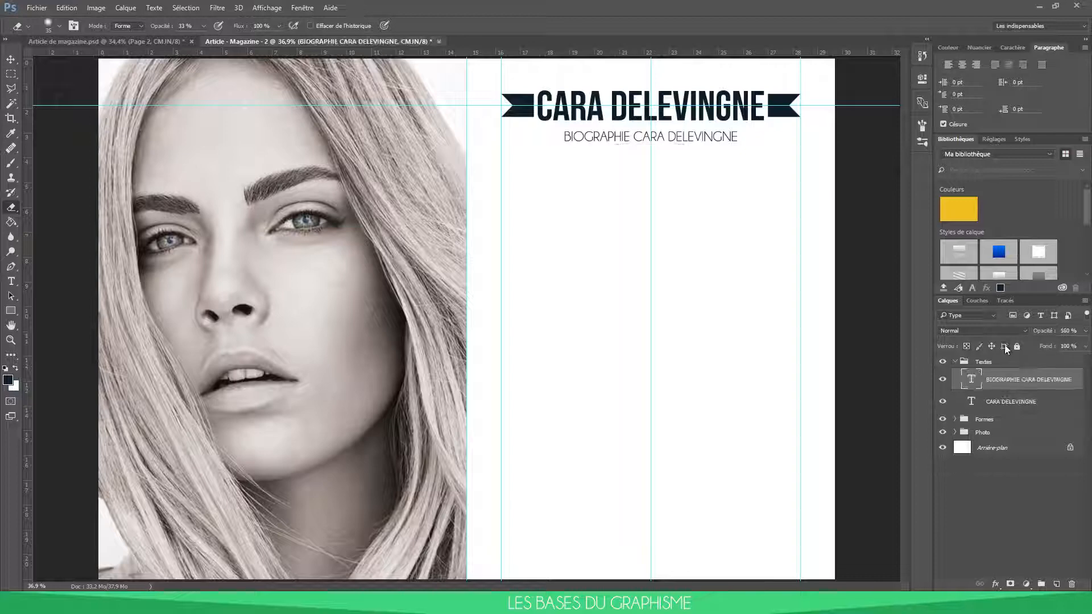
Close Article de magazine.psd without saving its changes and reopen the file.
scroll(654, 128, down, 2)
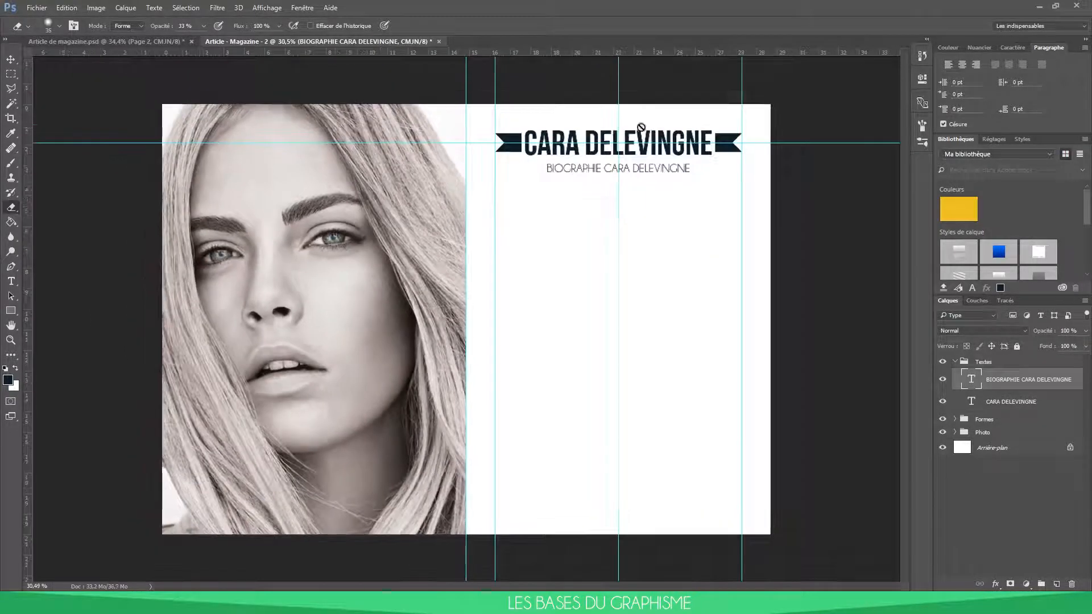
click(161, 40)
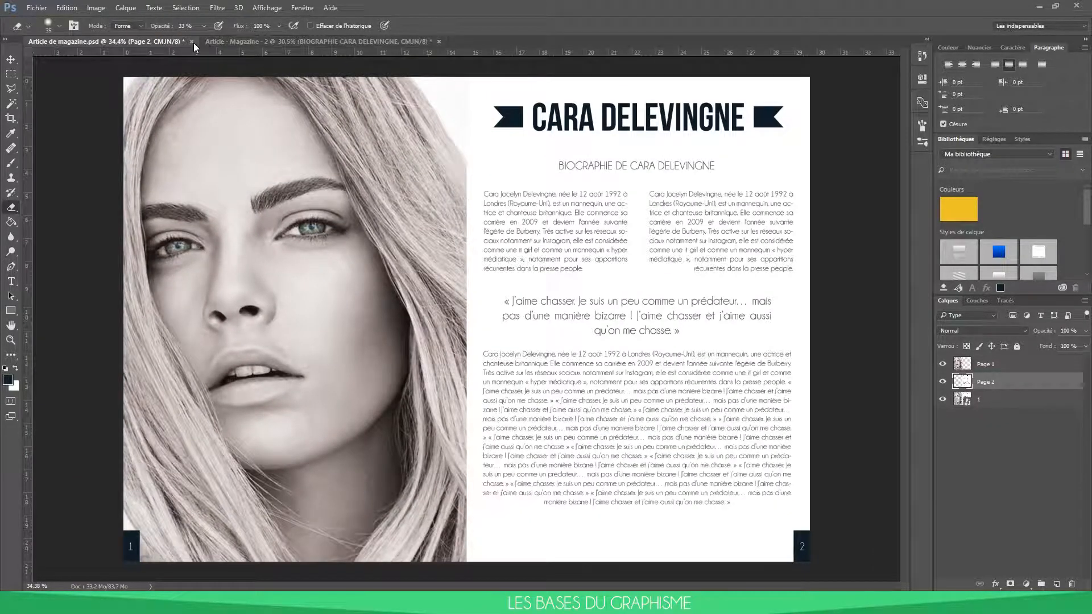
click(192, 42)
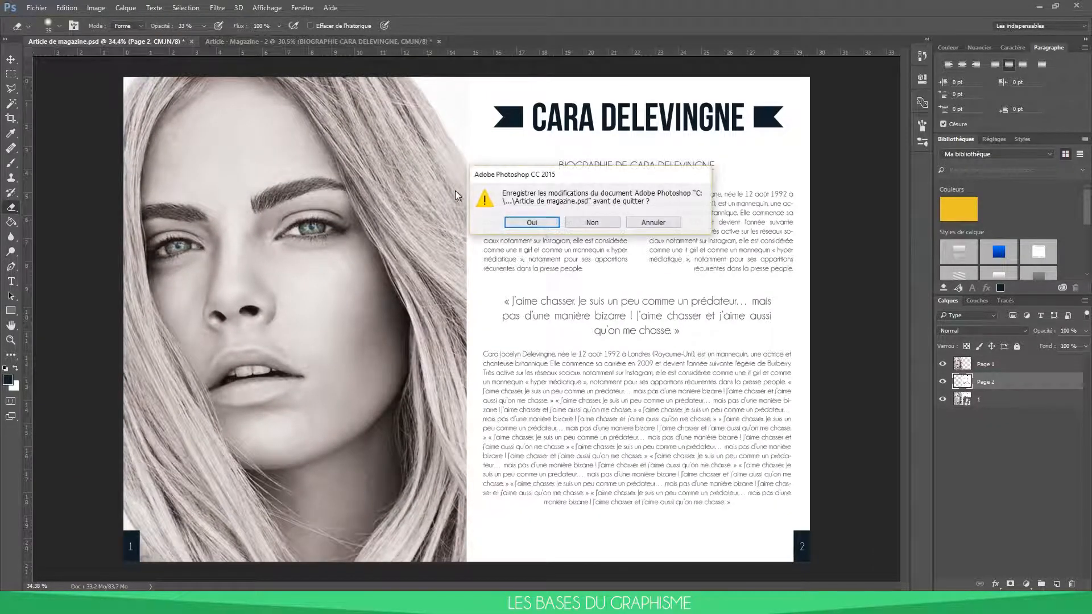
click(591, 221)
click(40, 9)
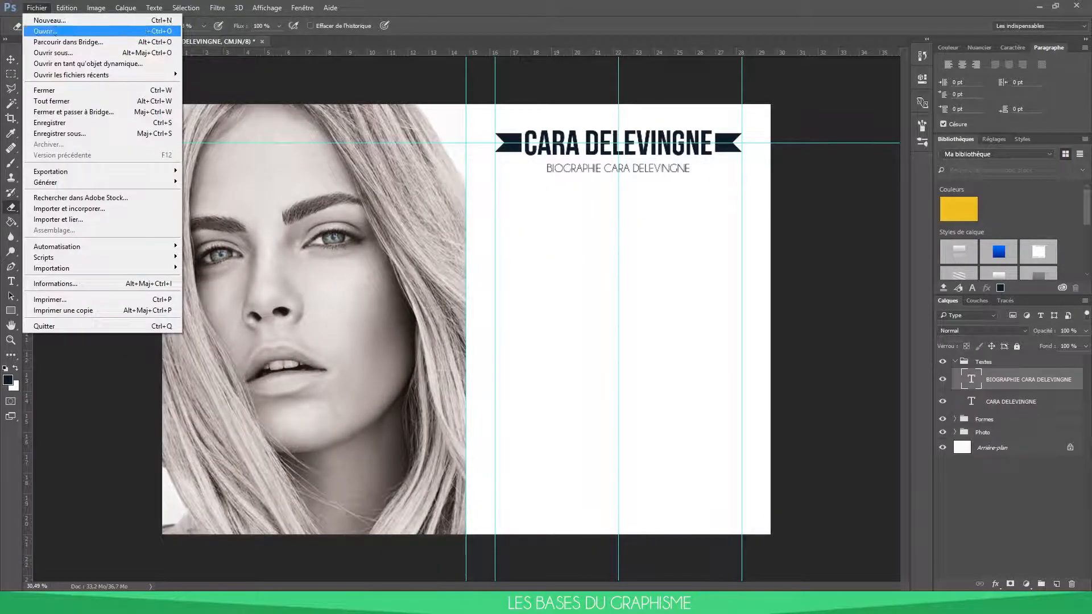
click(46, 31)
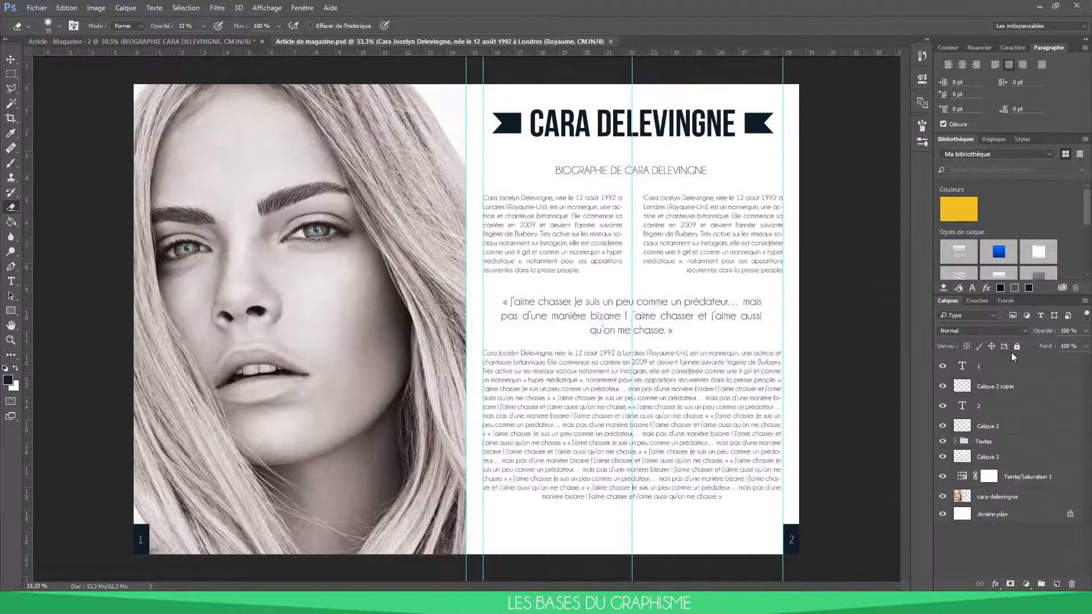
Reorder the open documents so that Article de magazine.psd comes before Article - Magazine - 2, leaving Article de magazine.psd active.
drag(285, 42, 83, 50)
drag(309, 43, 56, 42)
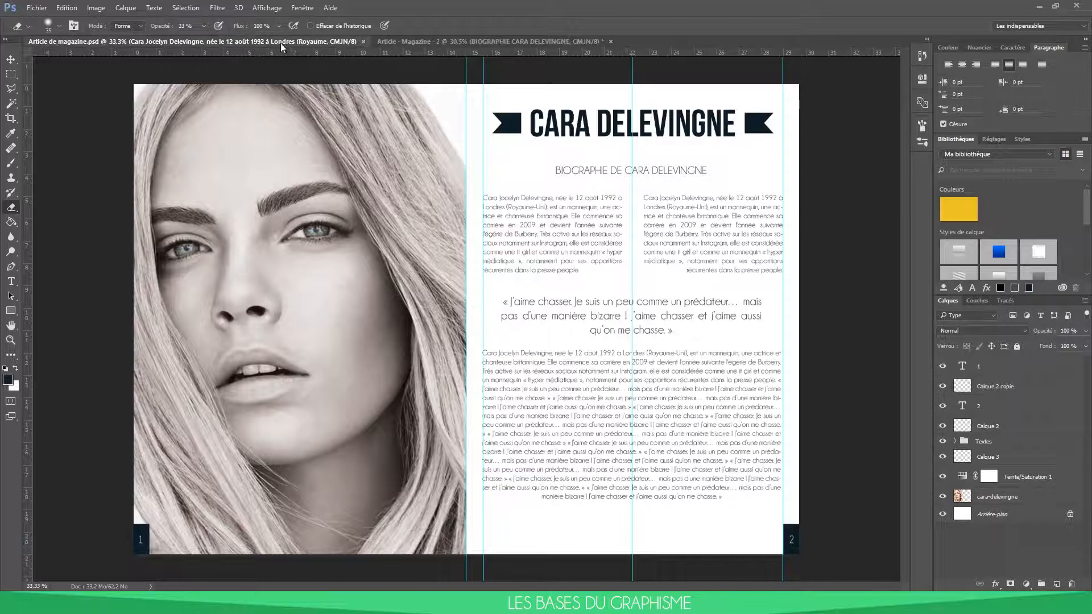
click(401, 43)
click(299, 42)
In the Textes group, identify the text layer of the first biography column and copy its whole paragraph.
click(955, 441)
scroll(980, 457, down, 2)
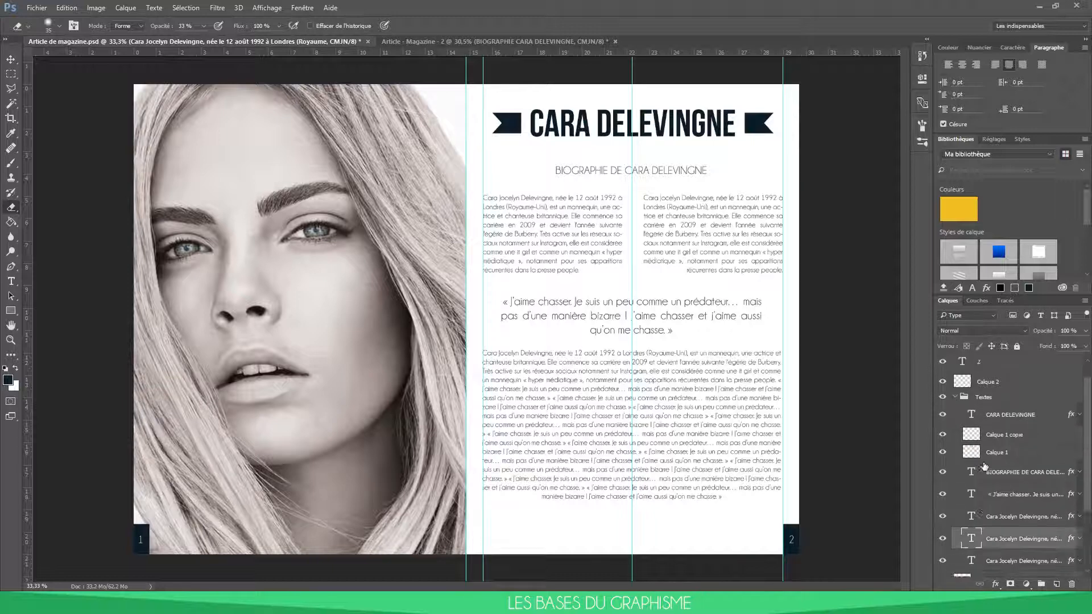
scroll(983, 465, down, 3)
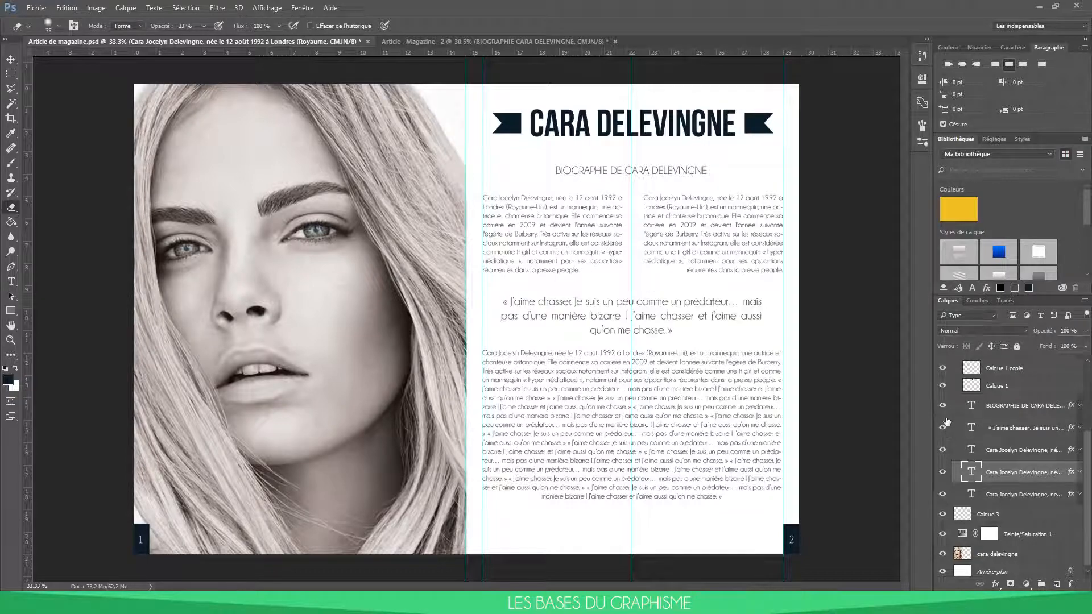
click(945, 408)
click(942, 492)
click(942, 492)
double_click(969, 494)
key(ctrl+c)
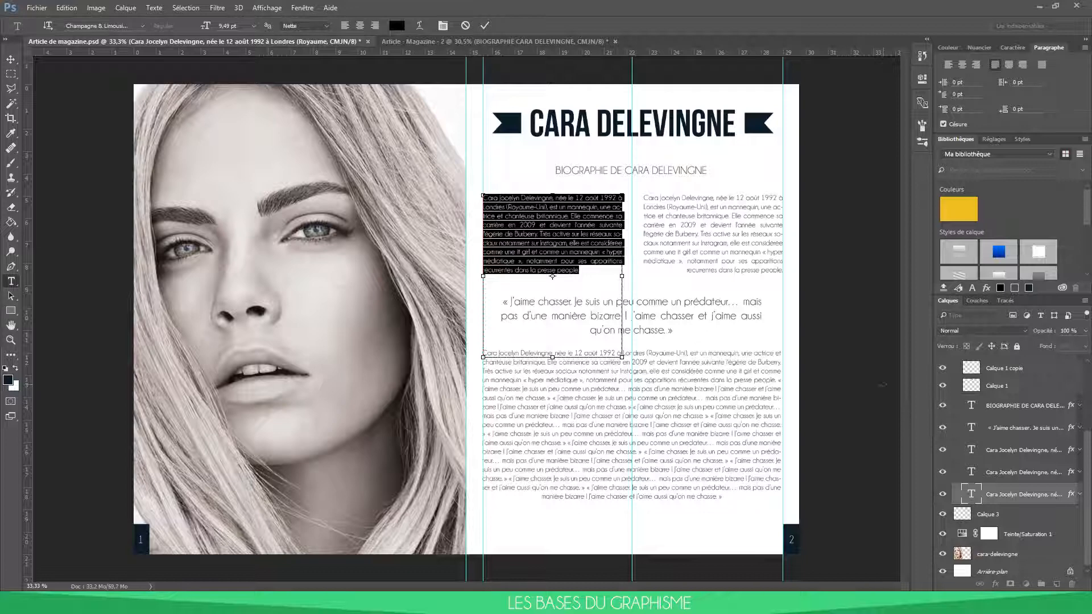
In Article - Magazine - 2, draw a horizontal paragraph text box below the subtitle, spanning the first column between the guides.
click(421, 41)
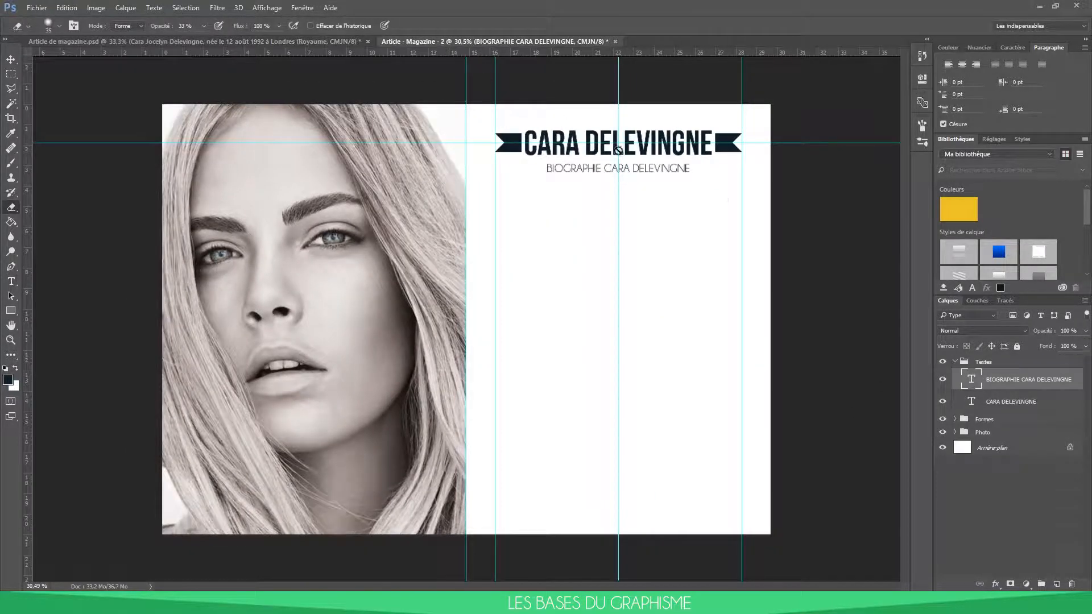
key(ctrl+0)
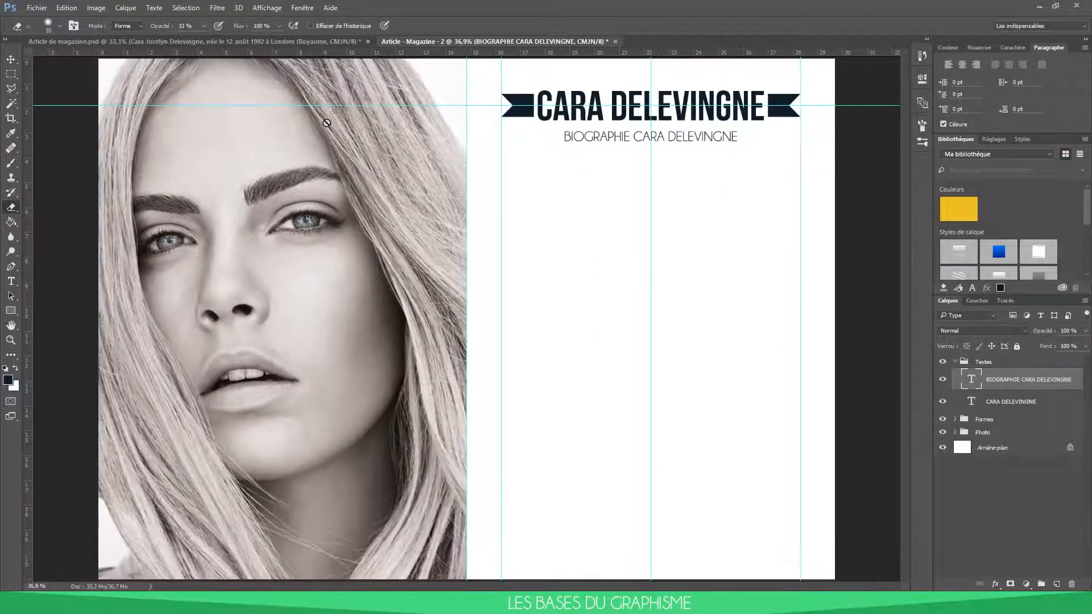
click(10, 281)
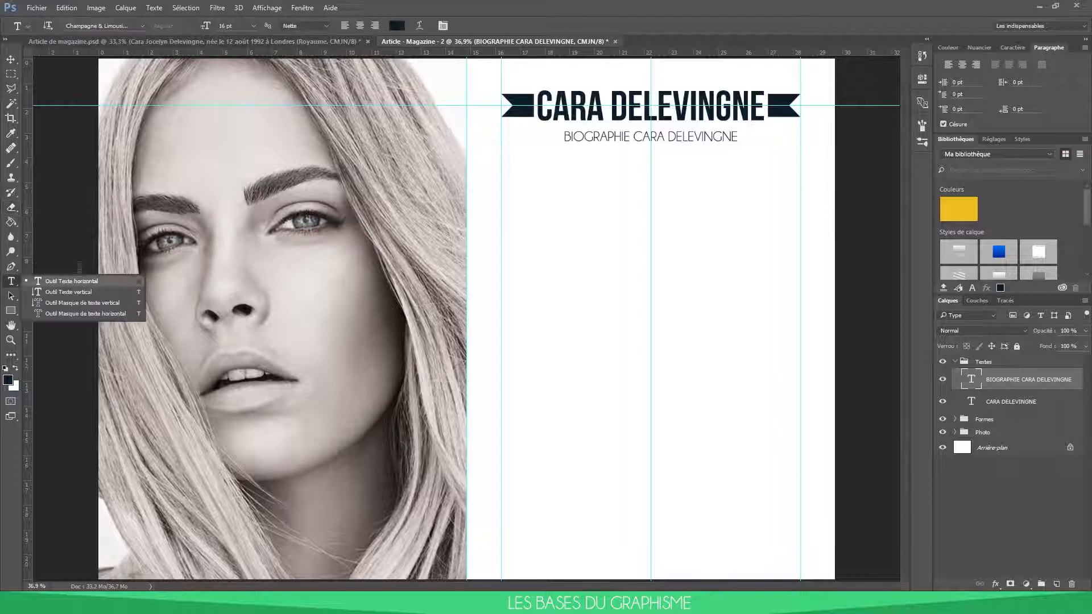
click(54, 280)
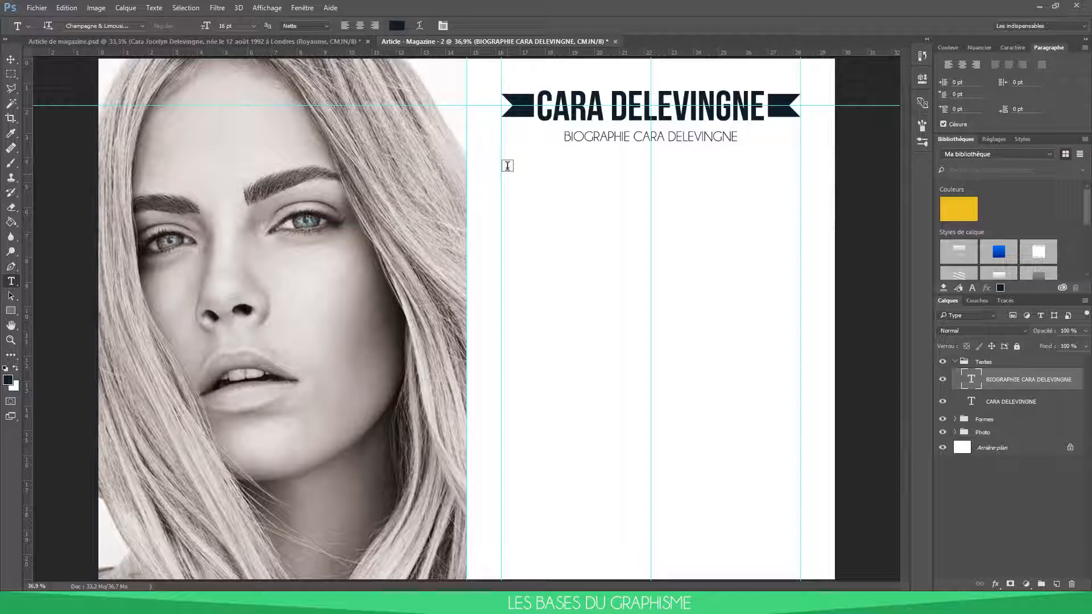
drag(502, 164, 650, 290)
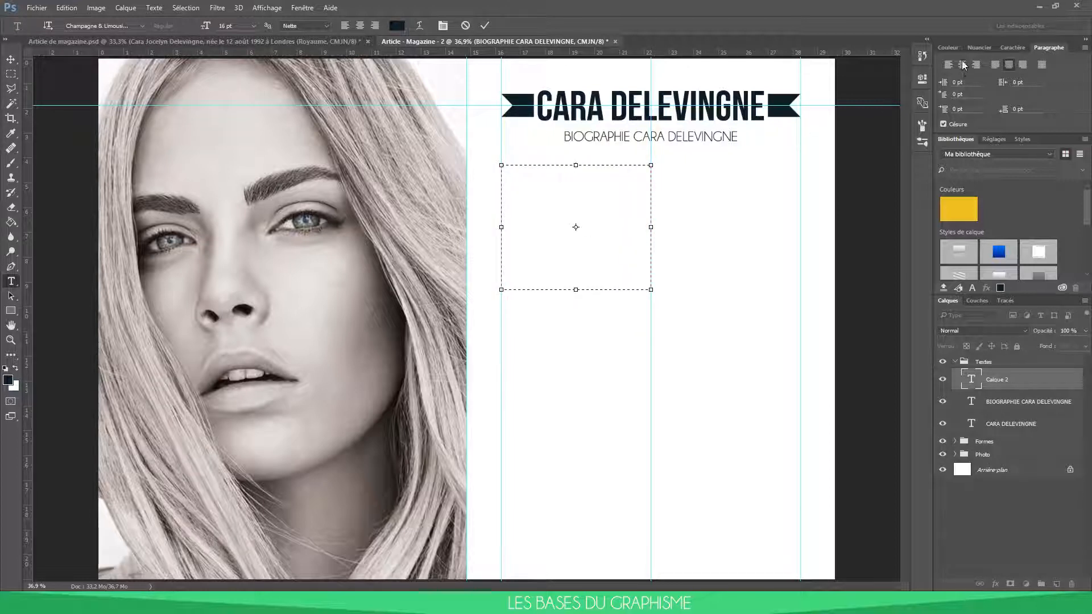
Hide the Paragraph panel and show it again.
click(294, 8)
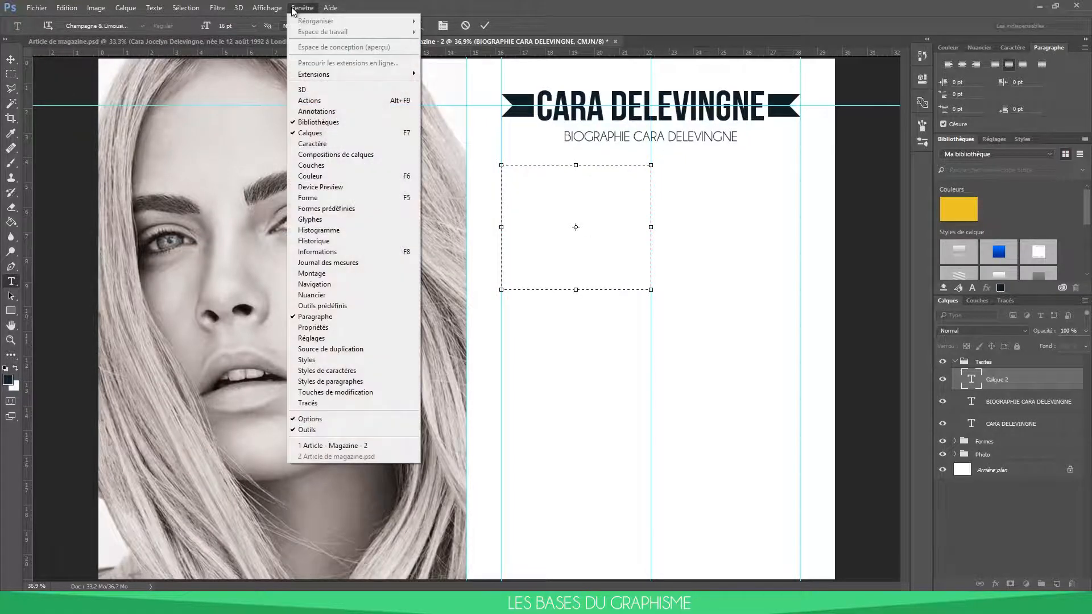
click(317, 317)
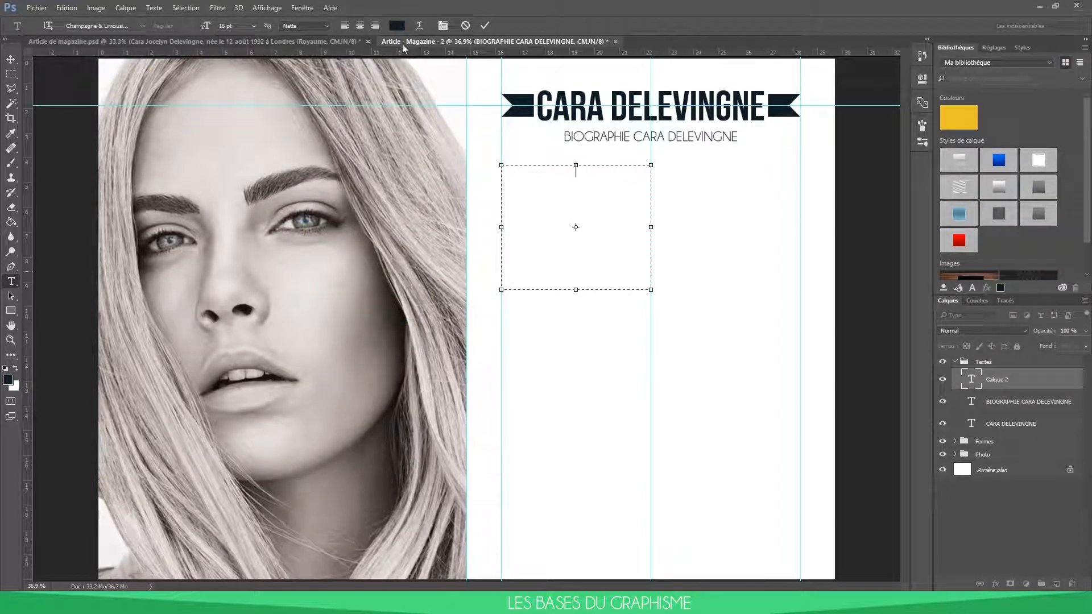
click(295, 9)
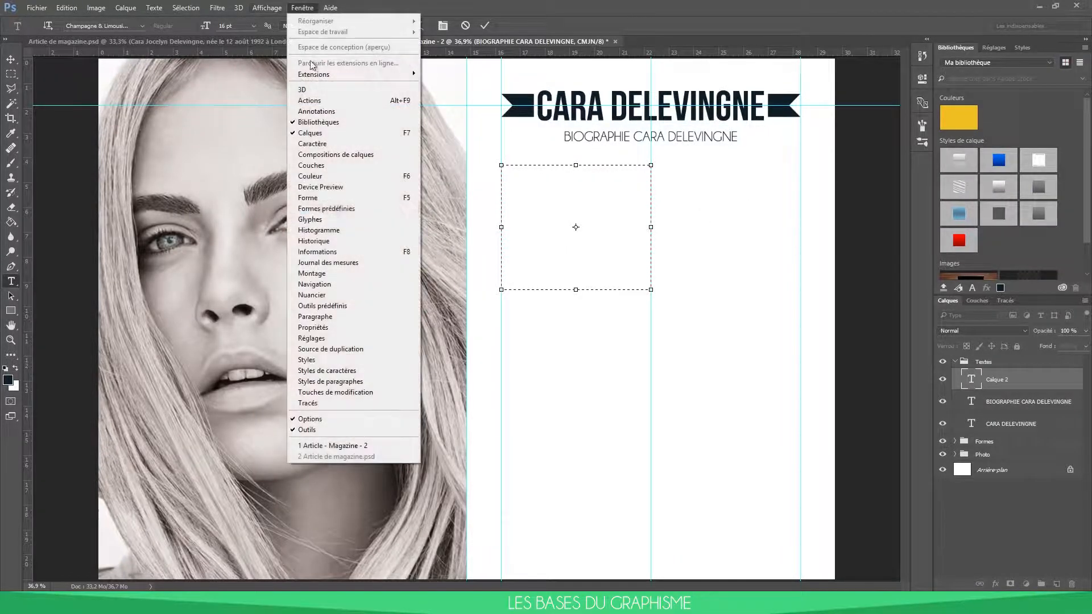
click(317, 316)
mouse_move(1045, 48)
mouse_down()
mouse_move(864, 68)
mouse_move(1027, 61)
mouse_move(838, 60)
mouse_move(1047, 49)
mouse_up()
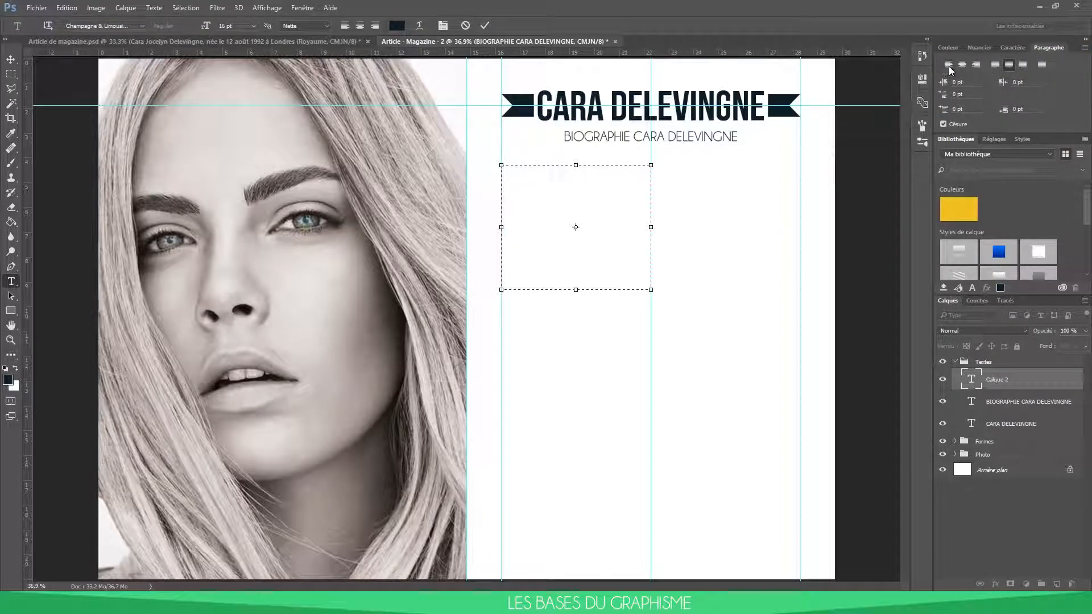
click(232, 37)
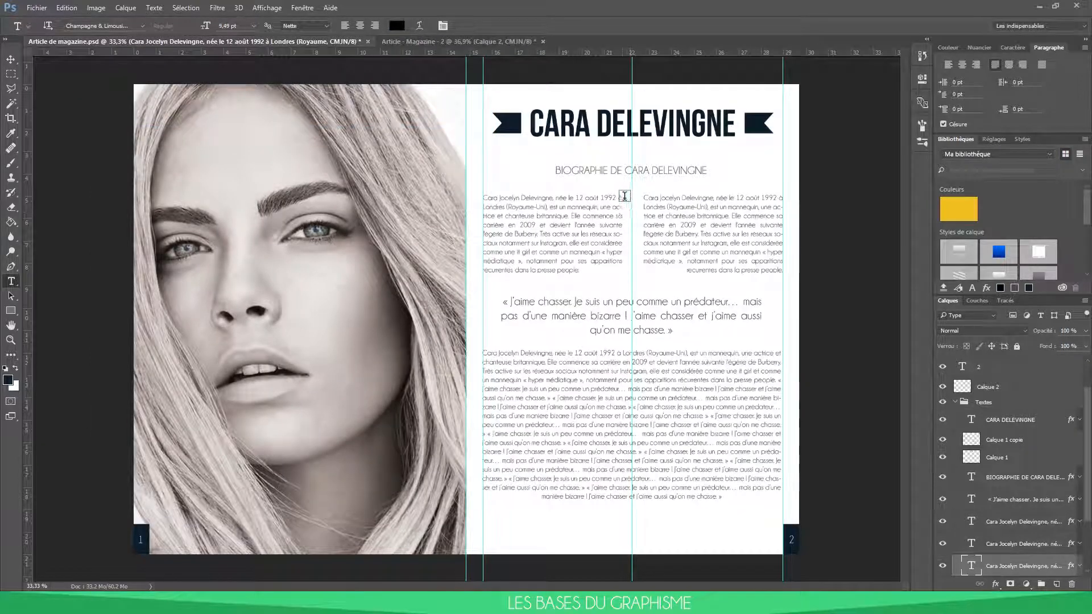
click(397, 42)
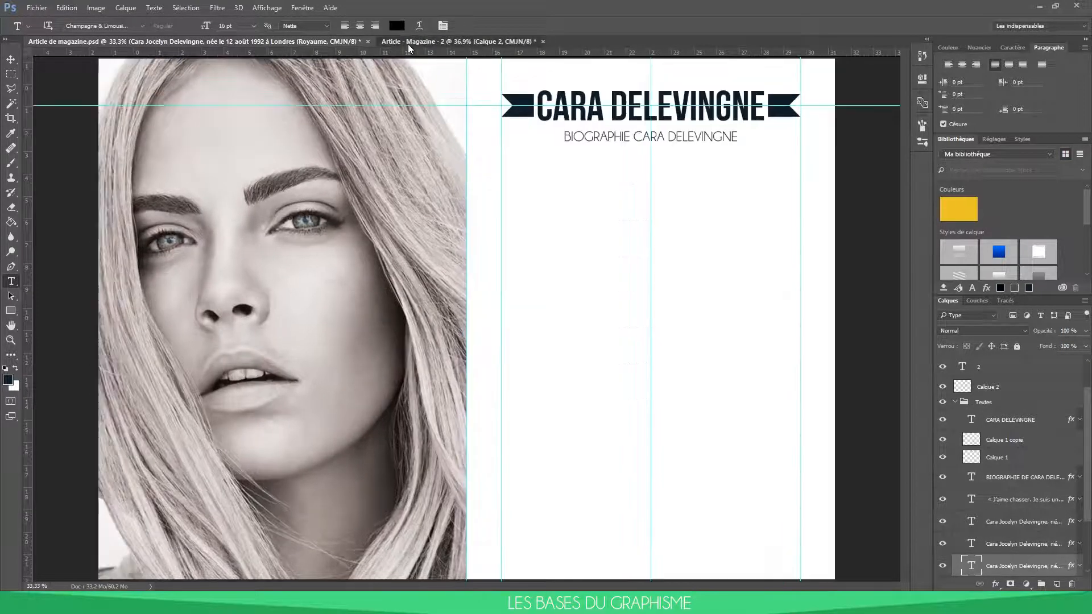
click(577, 181)
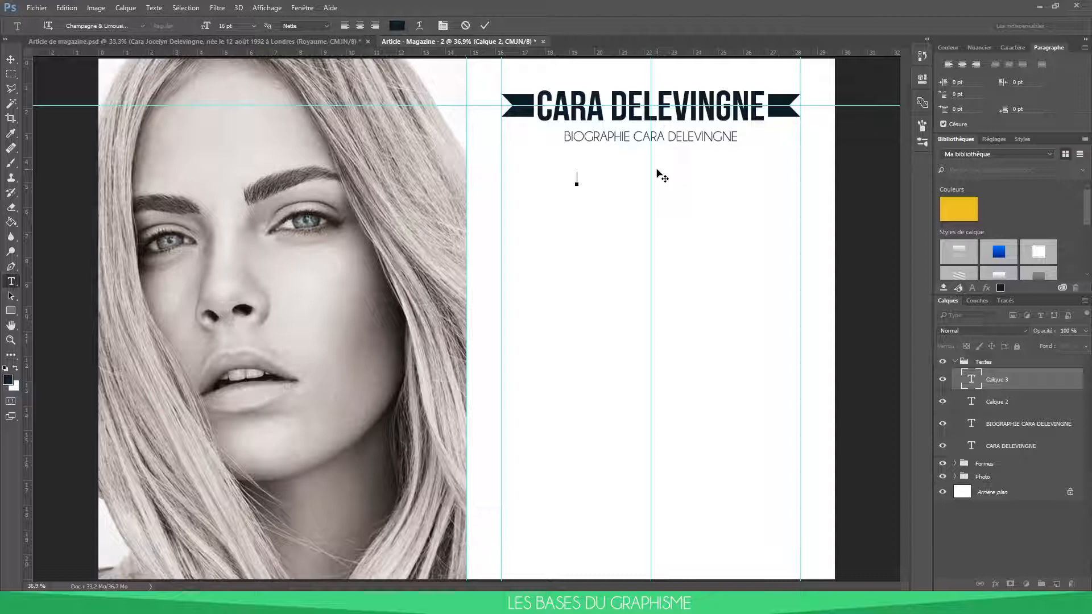
click(974, 372)
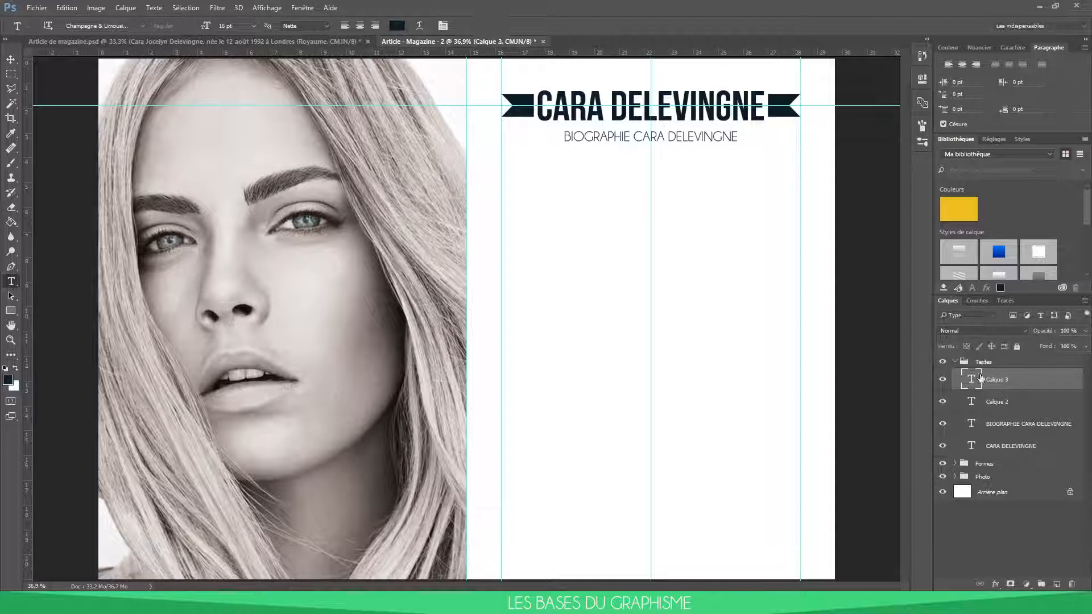
Draw a paragraph text box between the first column's guides below the subtitle and paste the copied biography into it.
drag(502, 166, 650, 304)
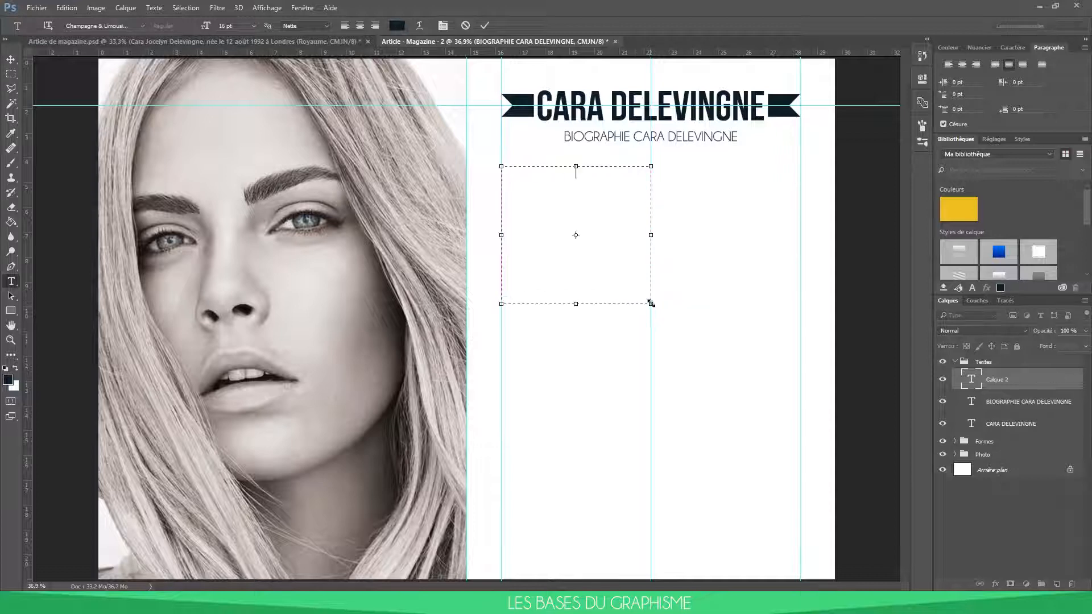
key(ctrl+v)
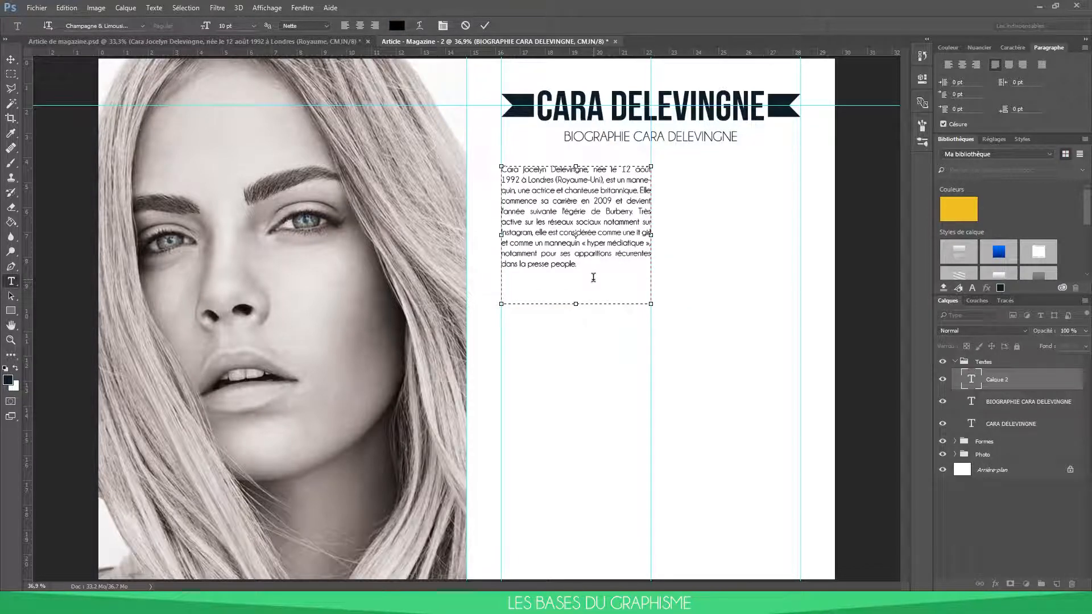
Left-align the whole pasted biography paragraph.
key(ctrl+a)
click(948, 65)
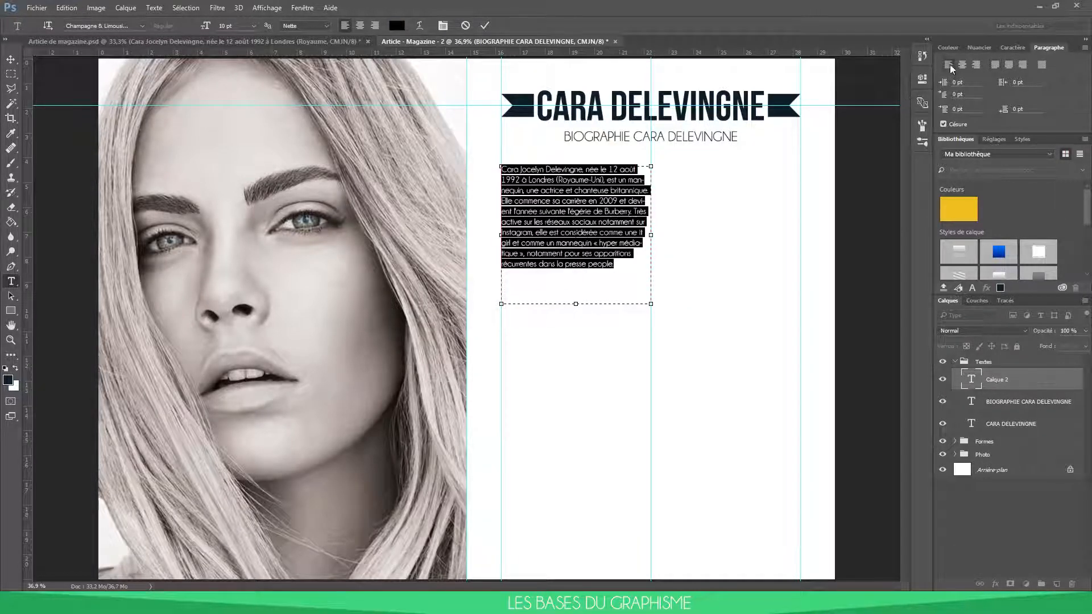
click(625, 250)
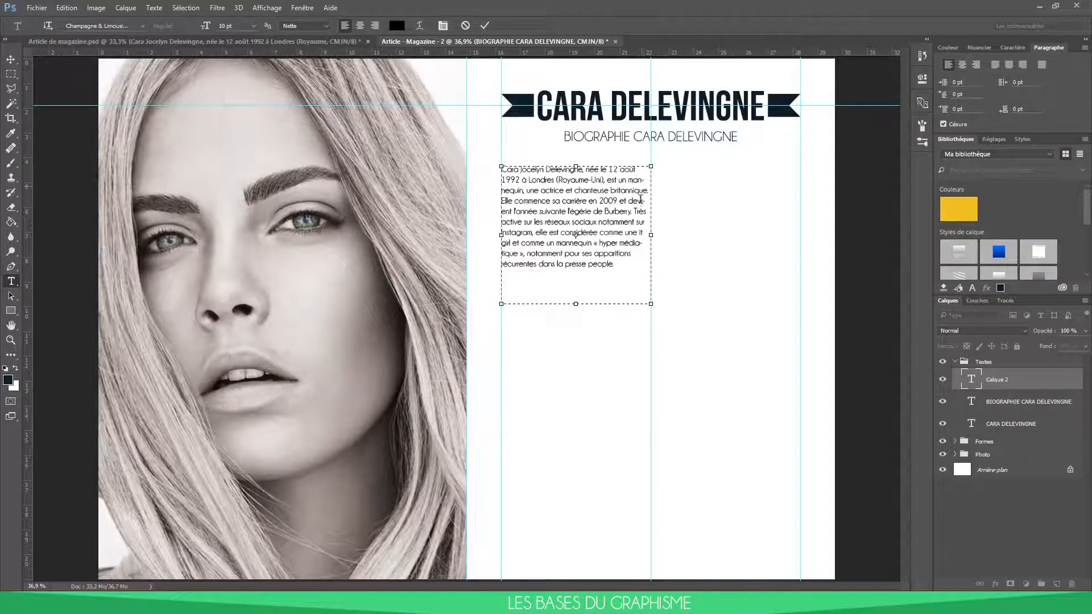
Justify the whole biography paragraph with its last line left-aligned and commit the text.
drag(633, 275, 830, 102)
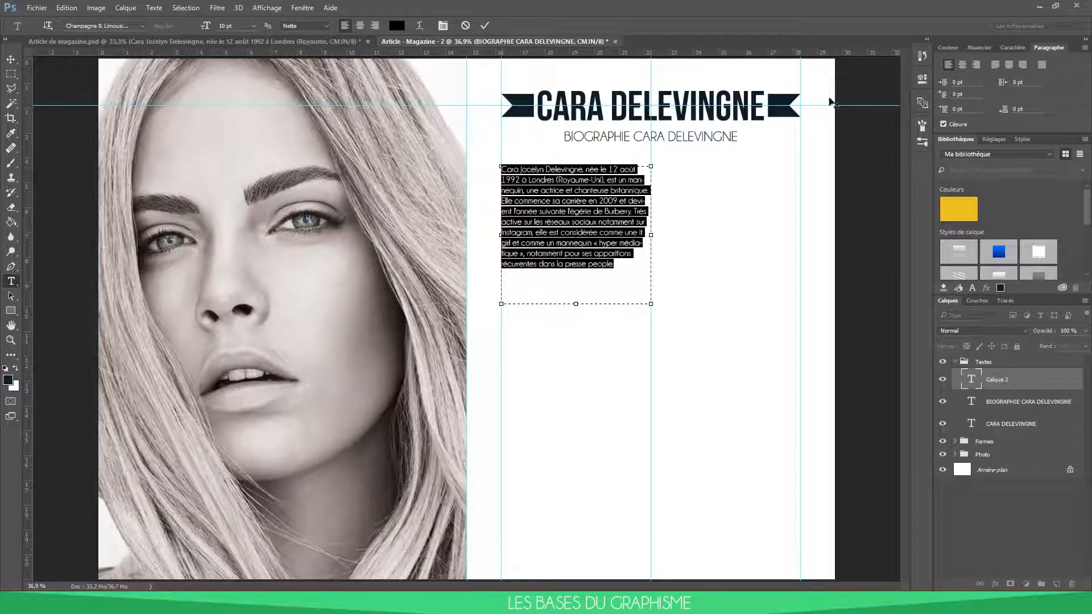
click(998, 64)
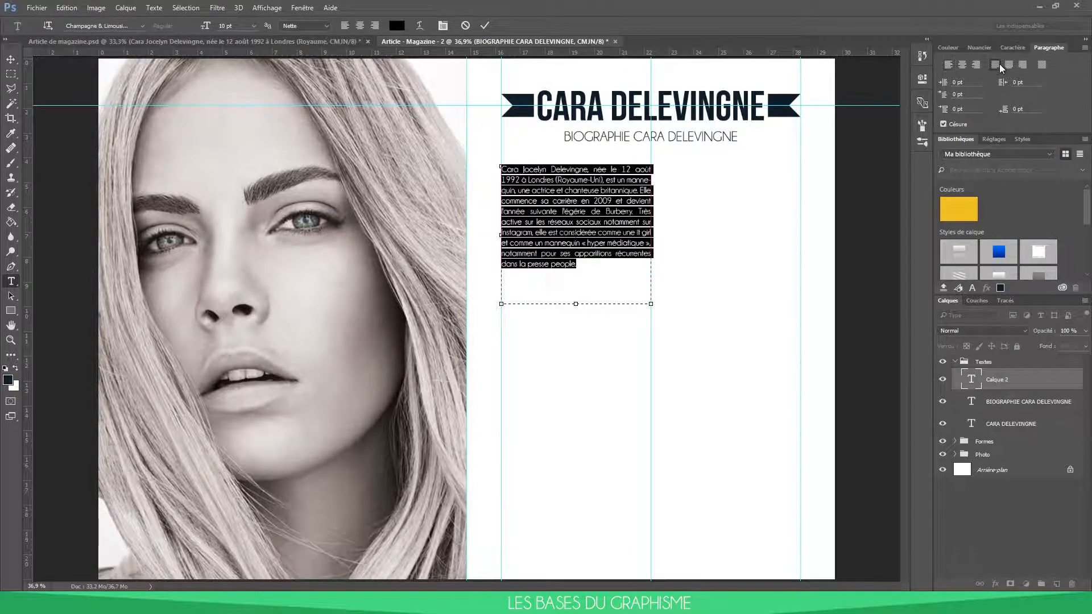
click(599, 275)
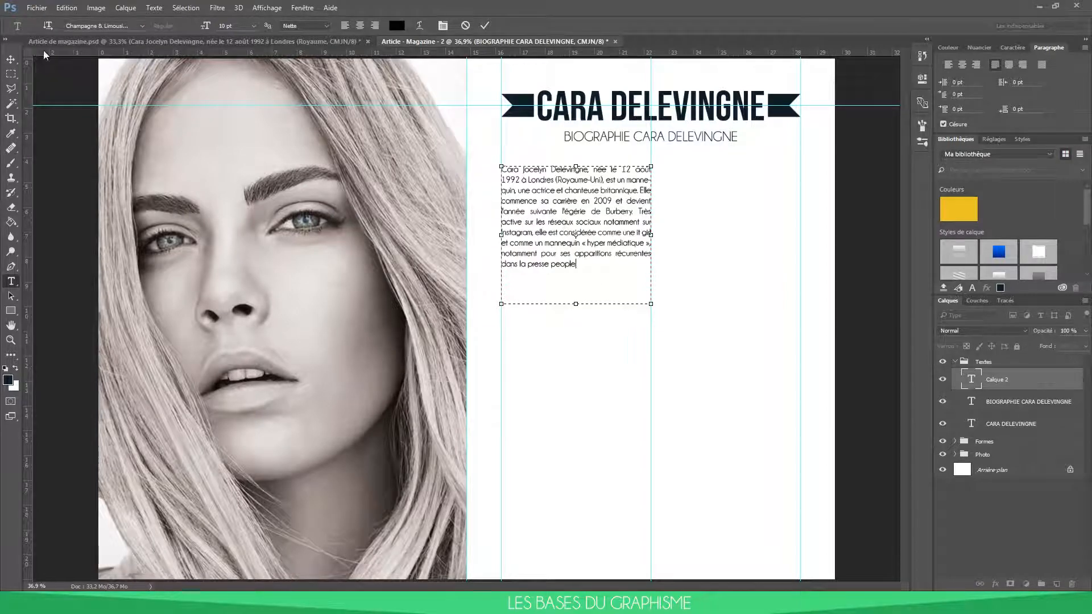
click(10, 59)
Hide the guides to check the page layout and show them again.
key(ctrl+h)
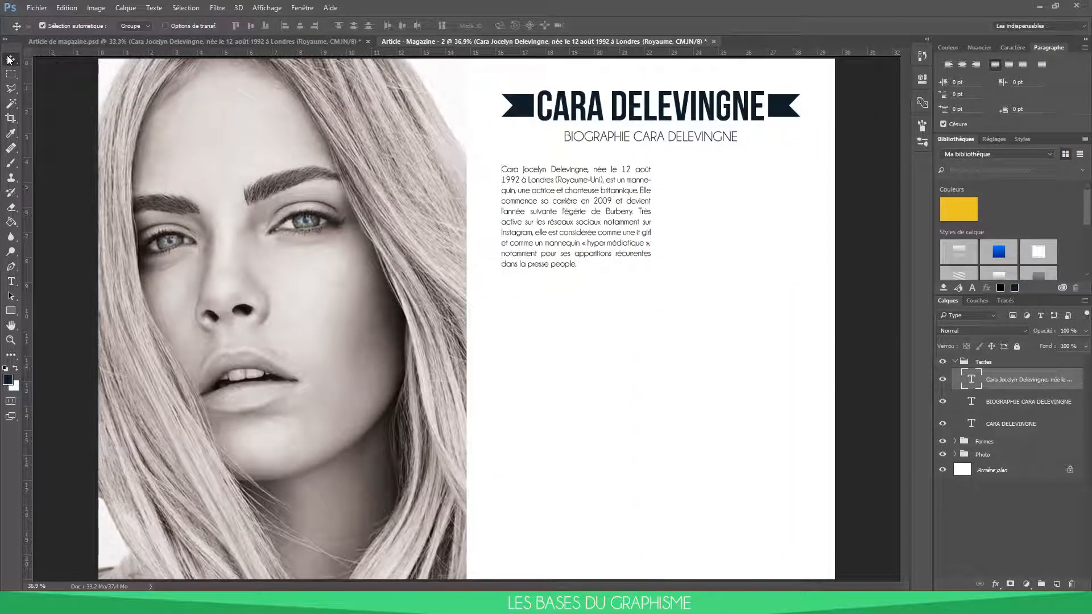
key(ctrl+h)
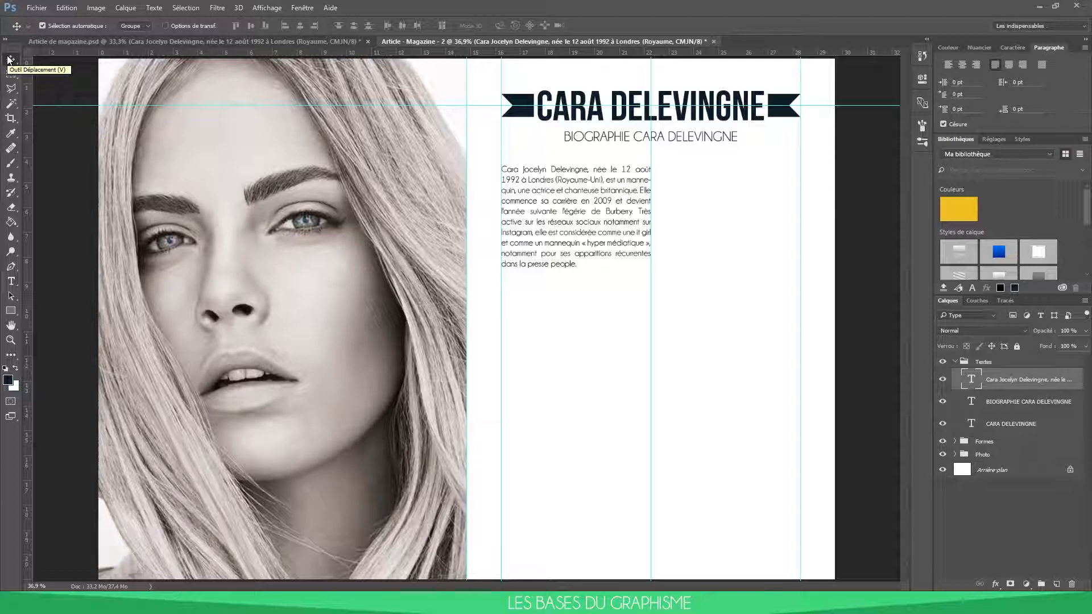
scroll(346, 142, down, 2)
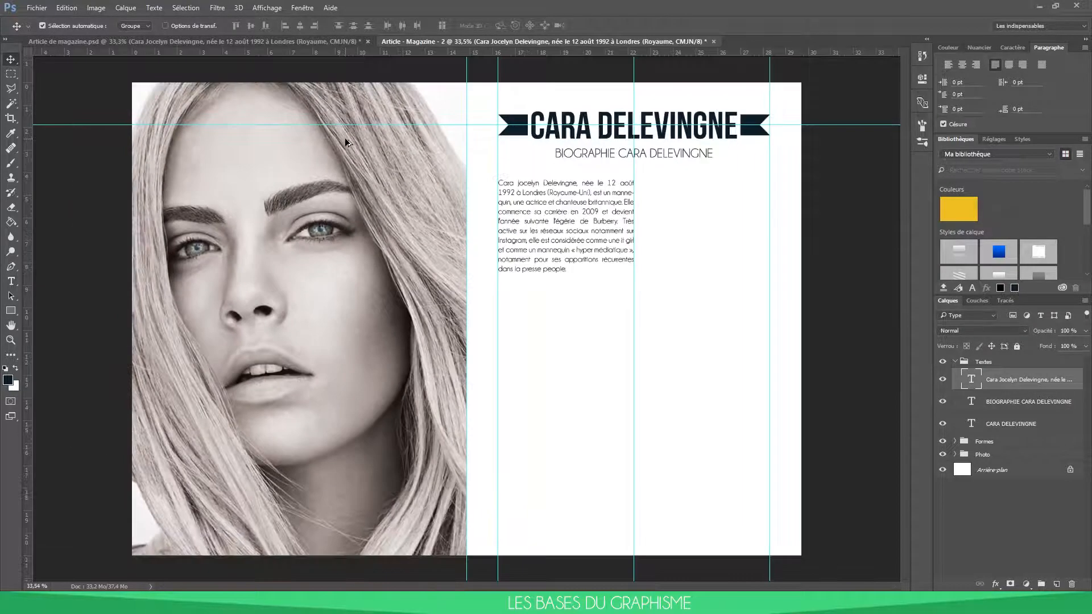
Set the whole biography paragraph's font size to 9 pt and commit the text.
double_click(971, 380)
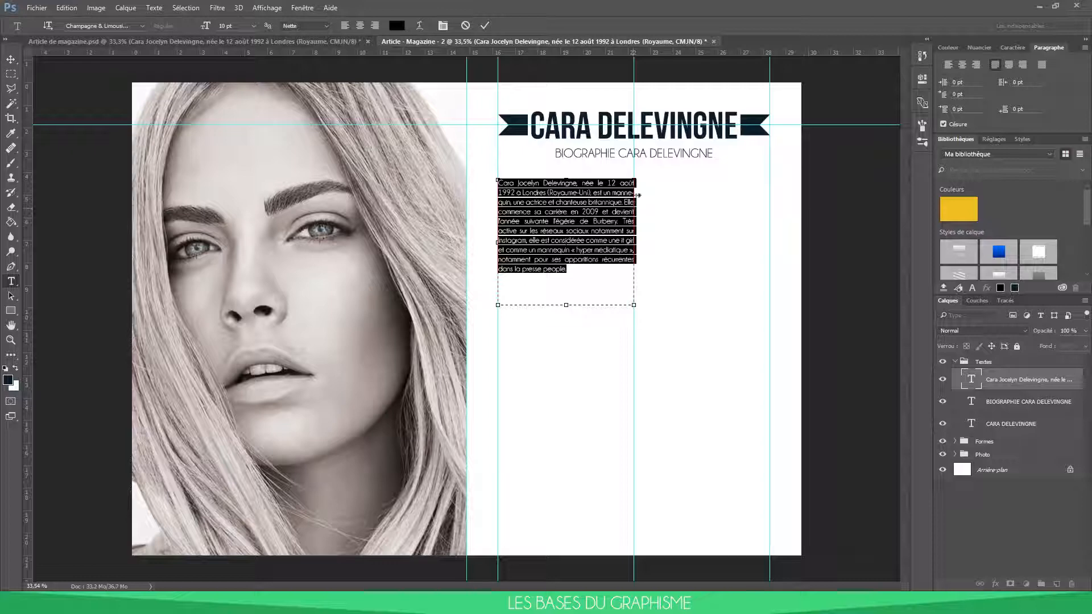
click(254, 26)
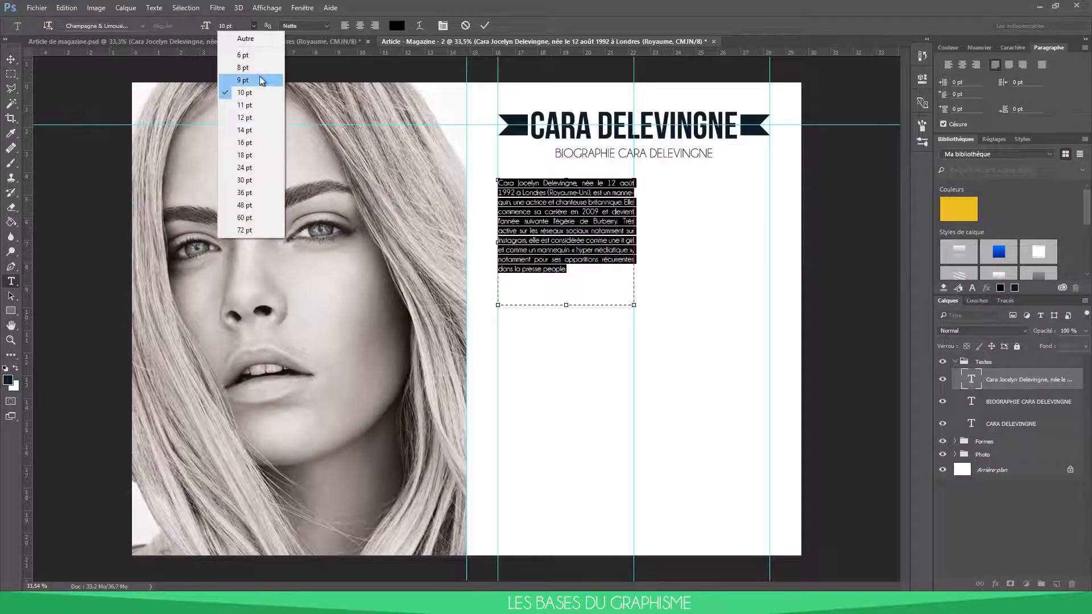
click(261, 77)
click(254, 25)
click(258, 78)
click(11, 57)
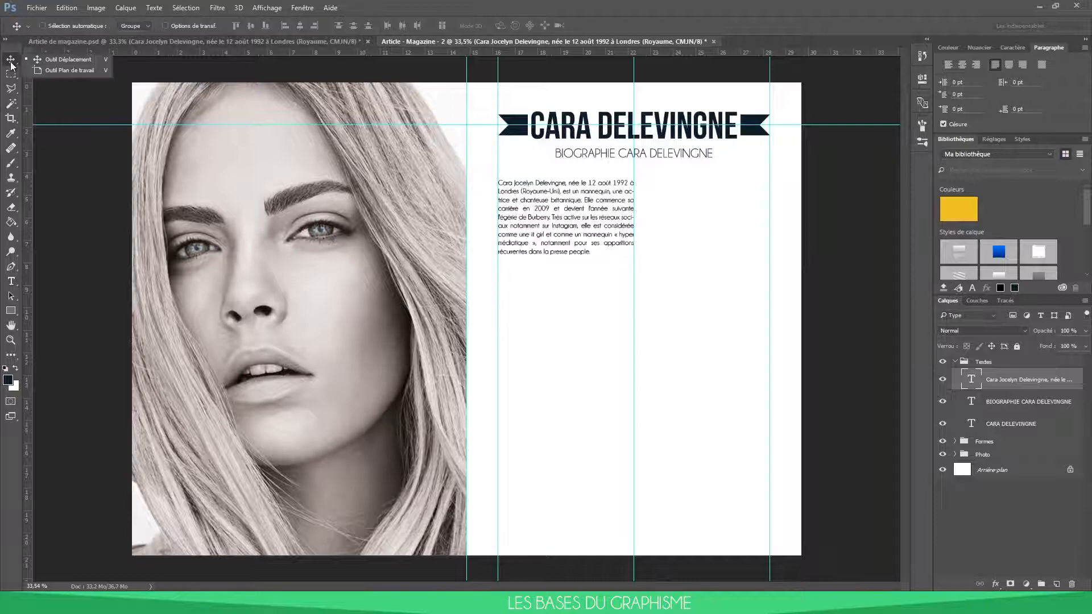
Set the whole biography paragraph's font size to 10 pt and commit the text.
key(ctrl+0)
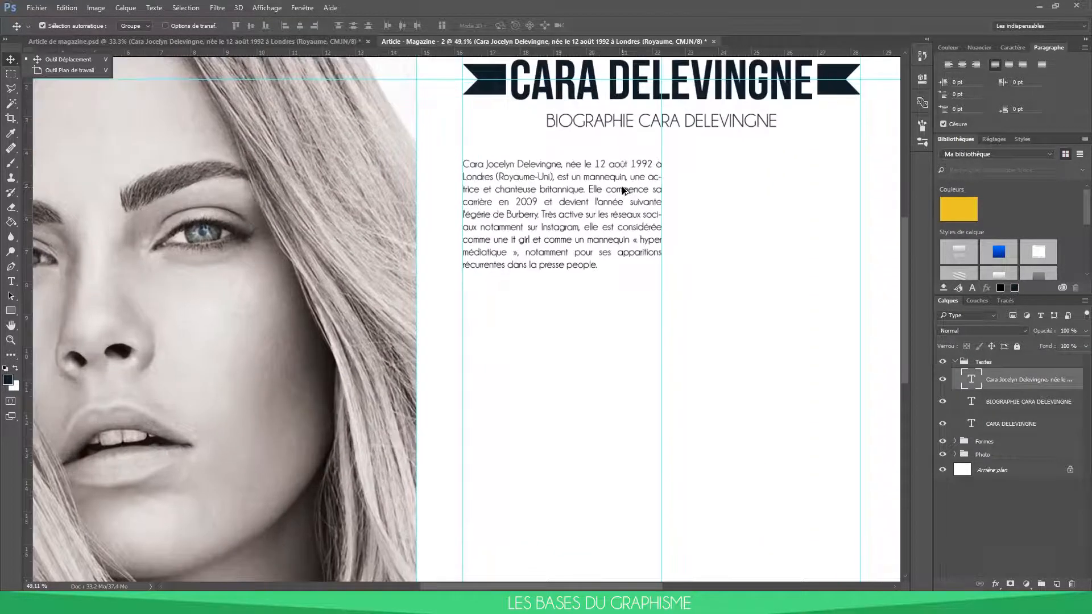
double_click(971, 379)
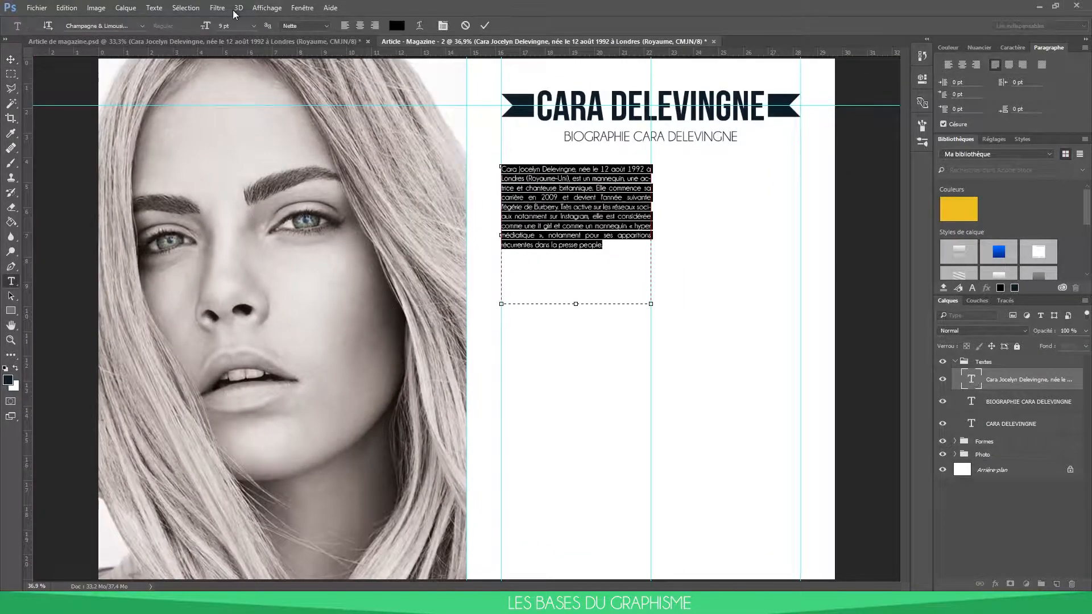
click(253, 26)
click(267, 105)
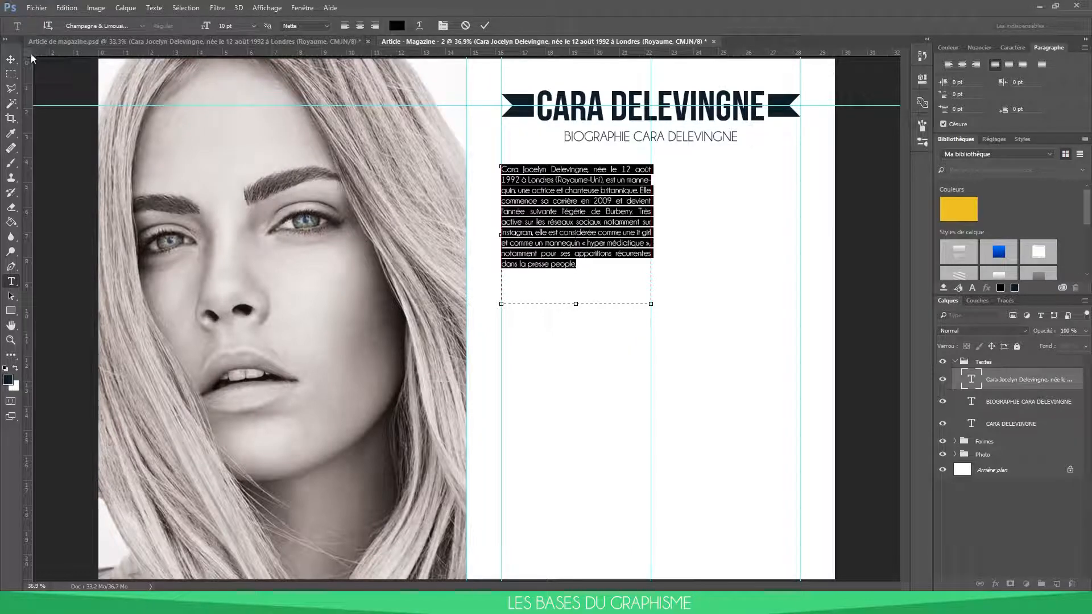
click(17, 58)
Scale down the biography text block slightly from its lower inner corner, leaving a gap before the centre guide.
key(ctrl+t)
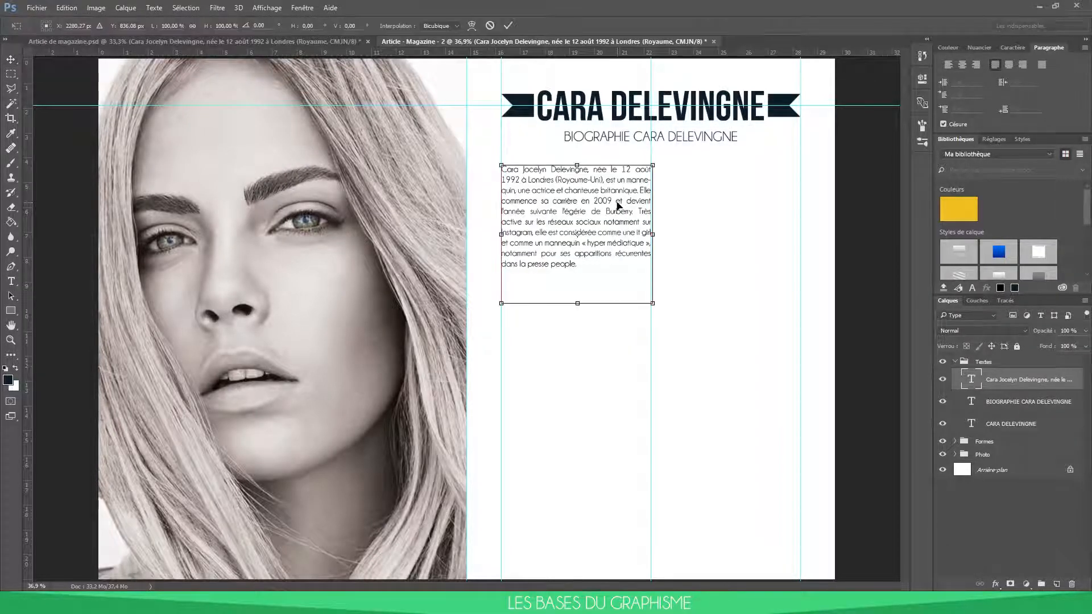
drag(652, 303, 639, 291)
key(Return)
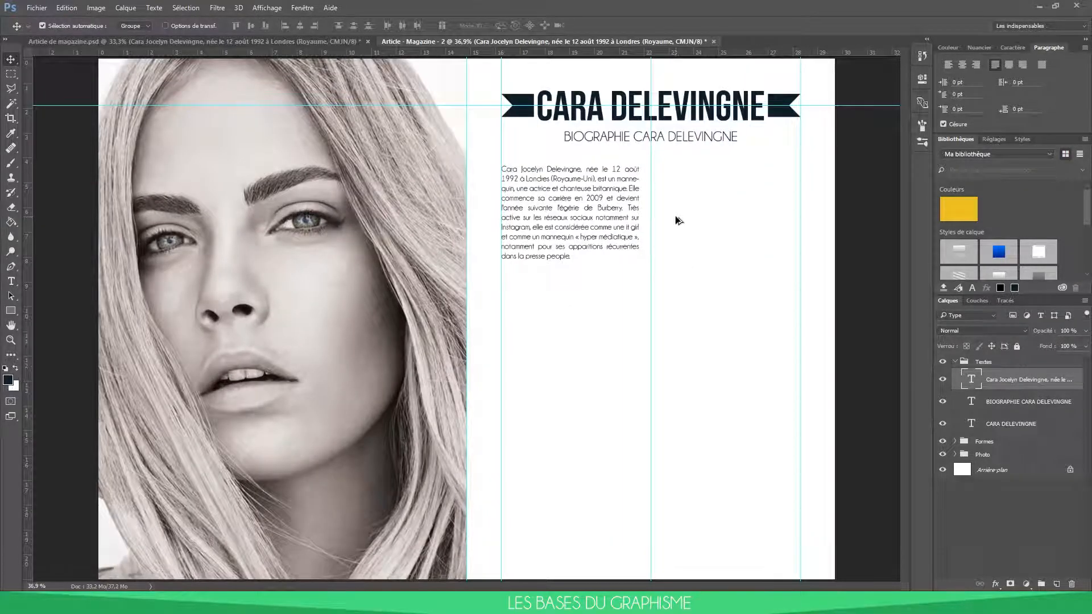
Apply a dark neutral grey colour overlay to the biography text layer at 100% opacity in Normal mode.
right_click(995, 383)
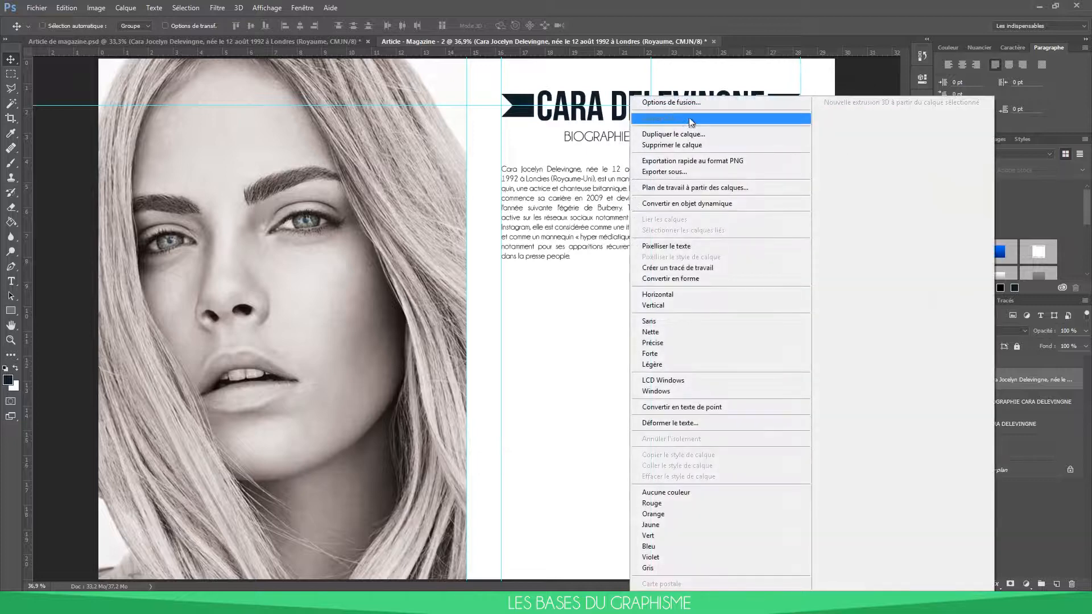
click(690, 104)
click(486, 368)
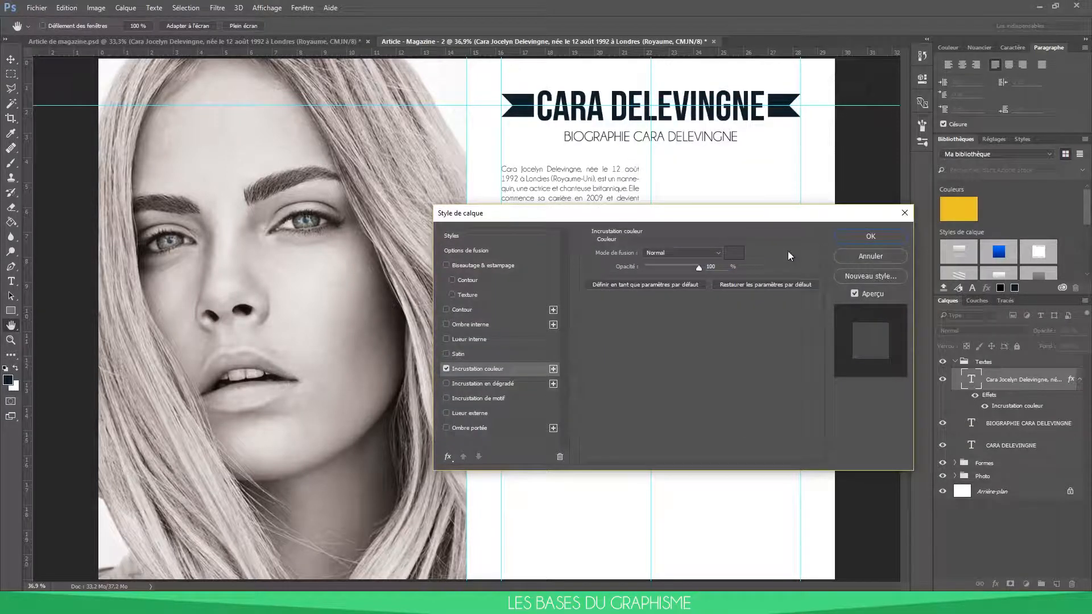
click(734, 254)
drag(716, 446, 714, 433)
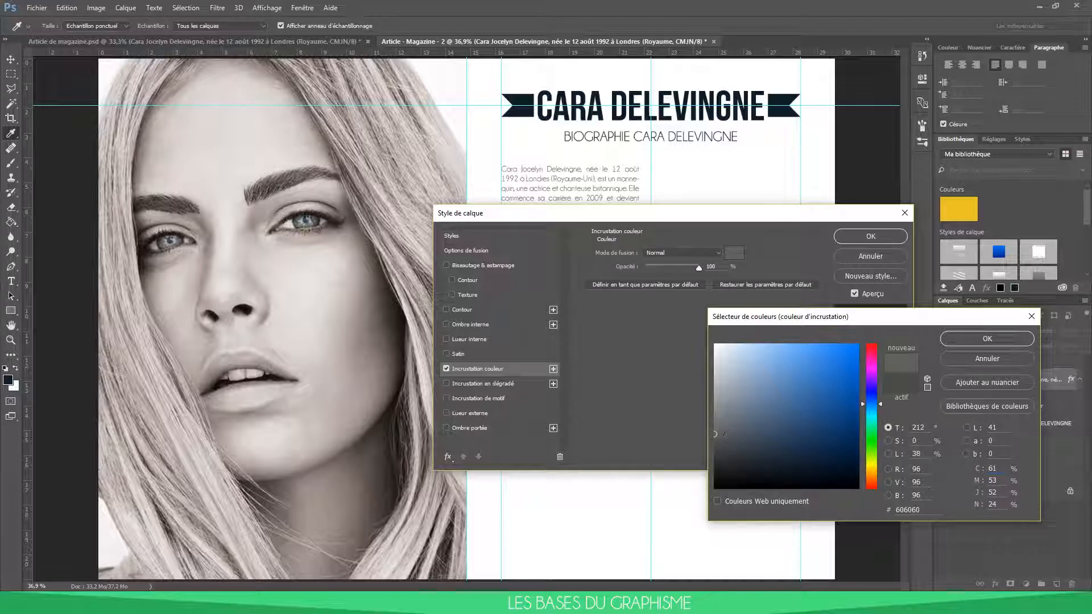
drag(714, 436, 714, 438)
click(968, 338)
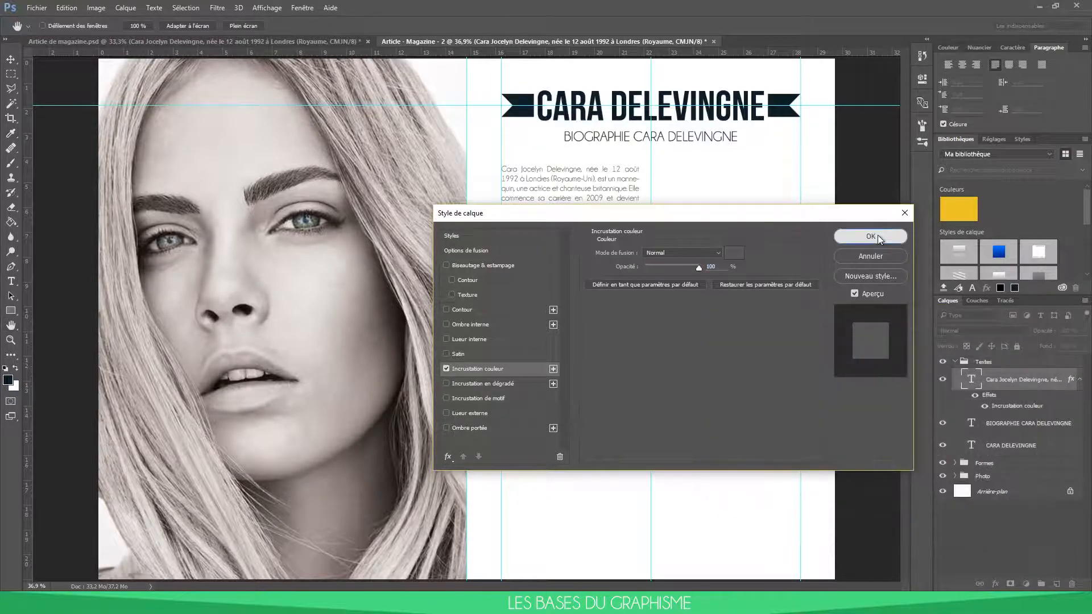
click(877, 234)
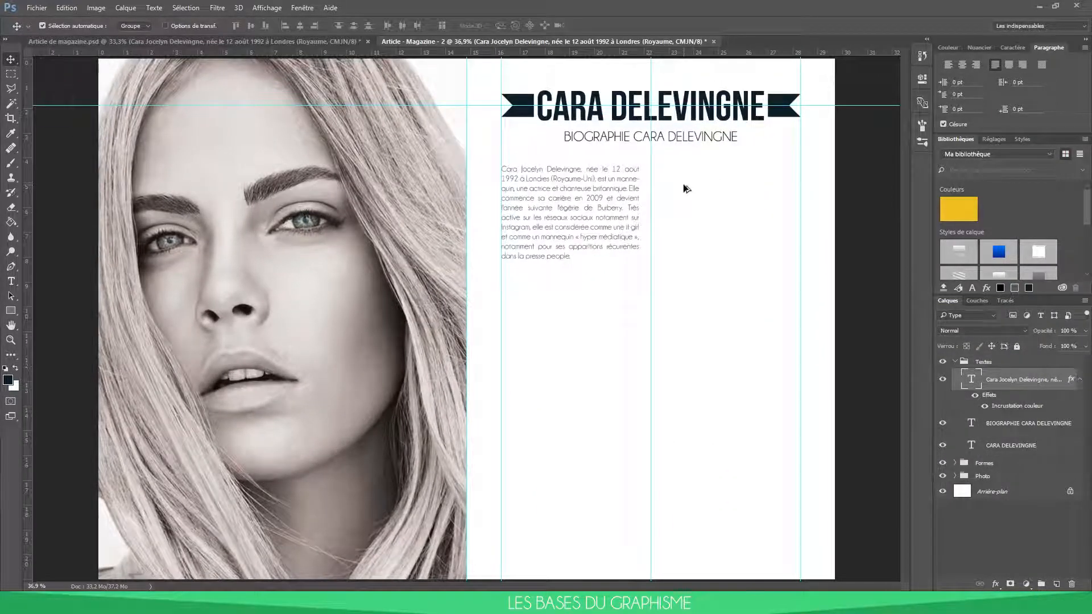
Duplicate the biography column alongside the original, against the outer guide, and justify the copy with its last line right-aligned.
key(ctrl+j)
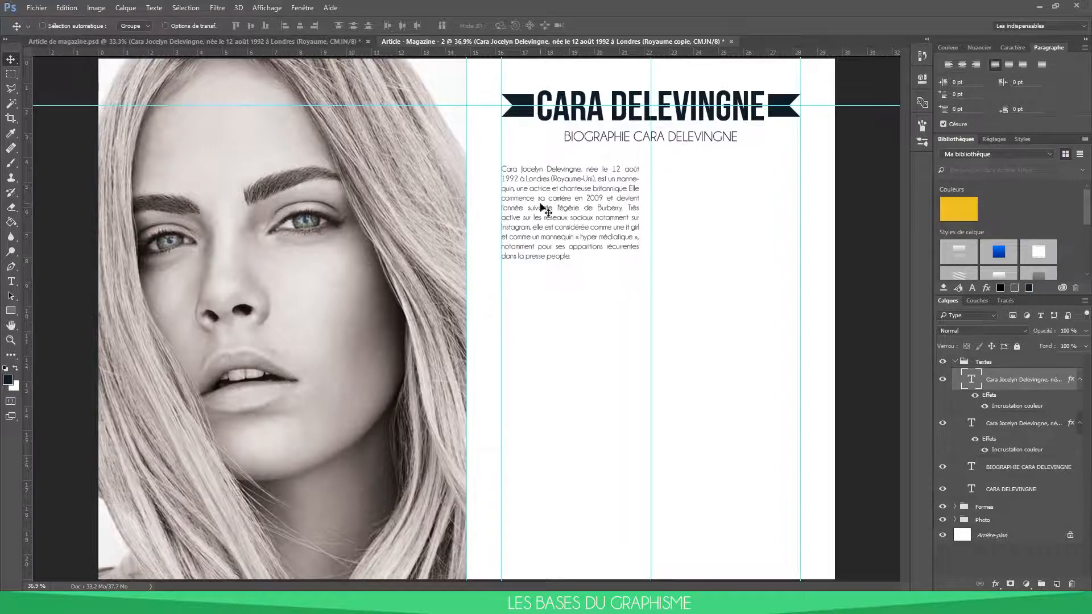
drag(541, 207, 701, 210)
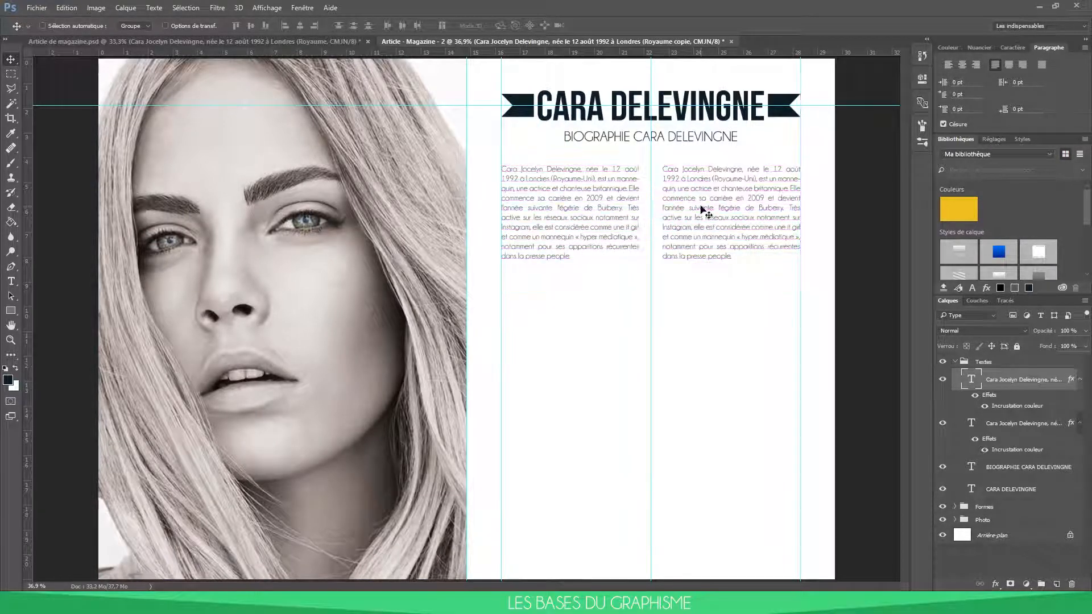
double_click(971, 378)
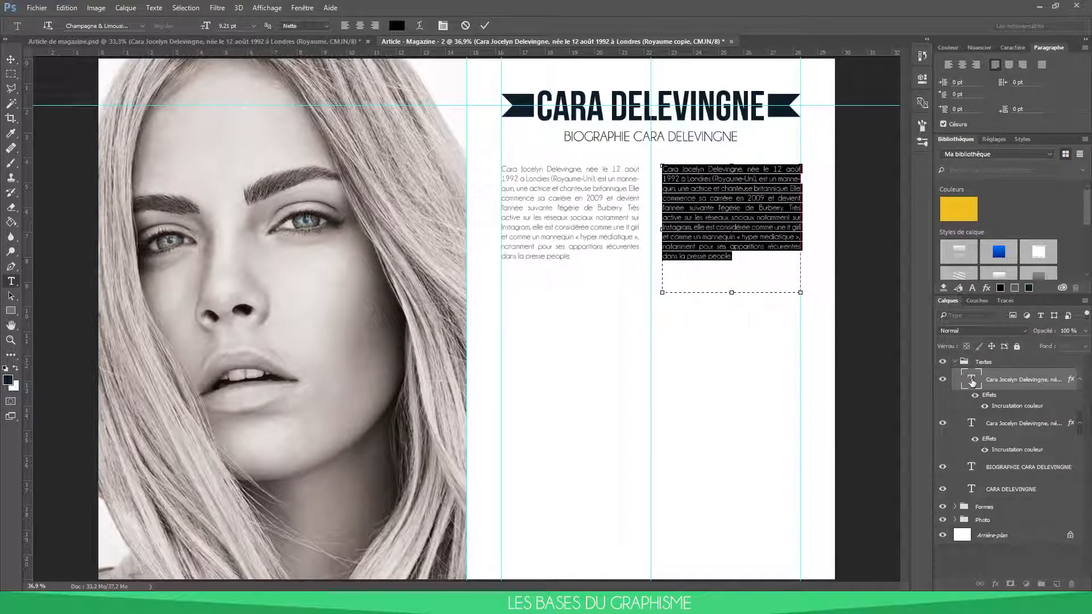
click(1021, 67)
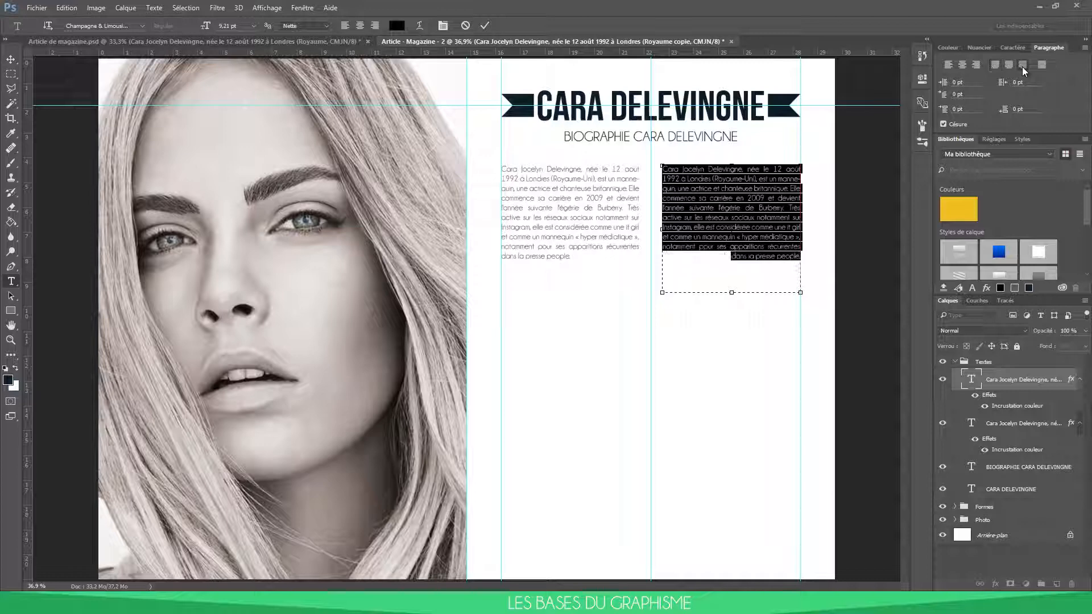
click(15, 66)
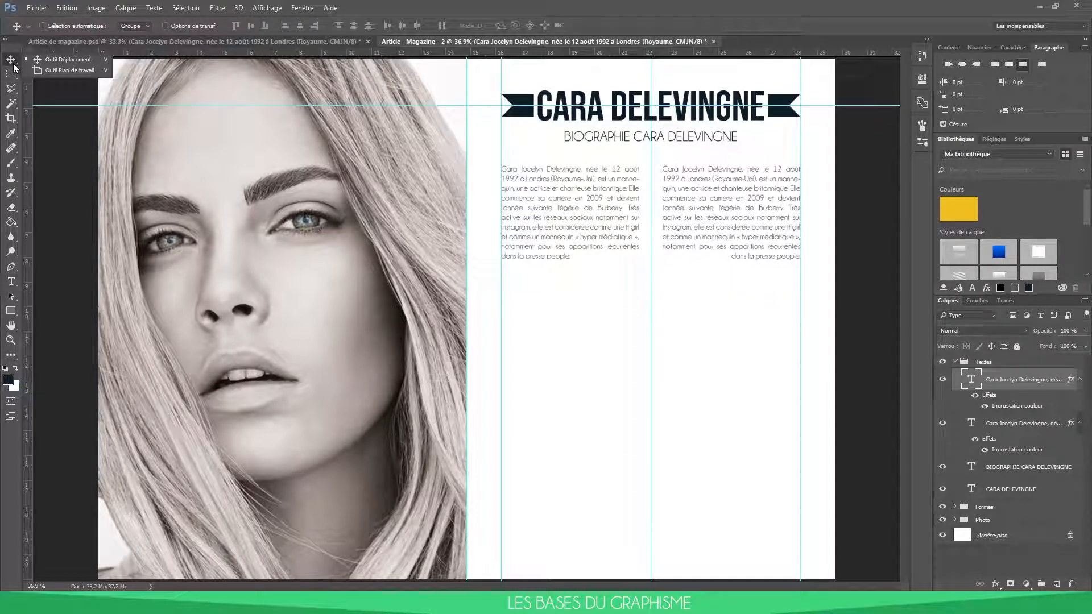
Copy the whole quote text from Article de magazine.psd and collapse both biography layers' effects in Article - Magazine - 2.
click(193, 43)
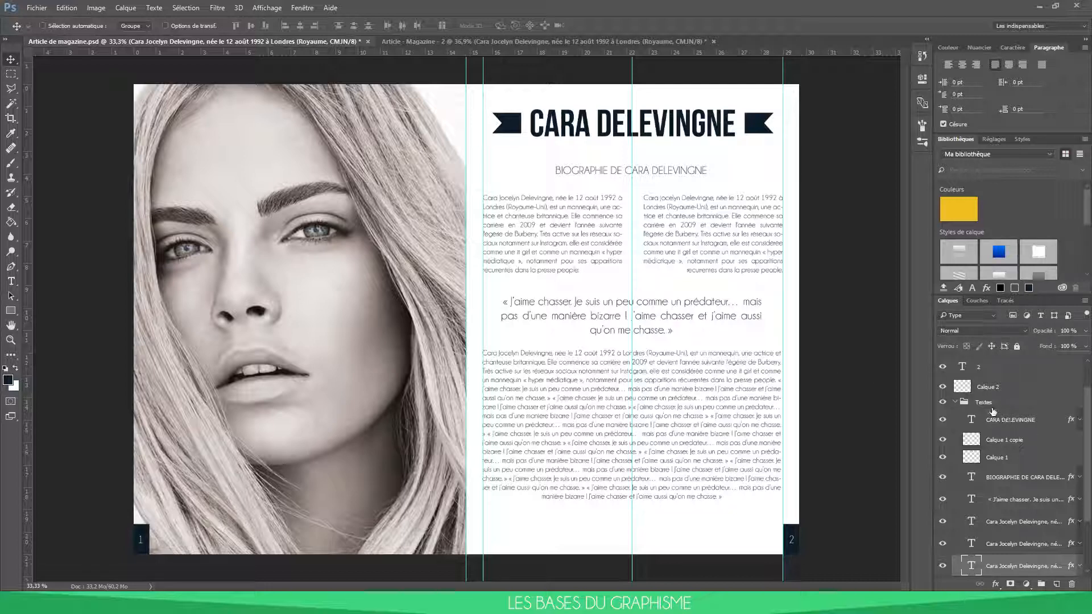
scroll(995, 414, down, 3)
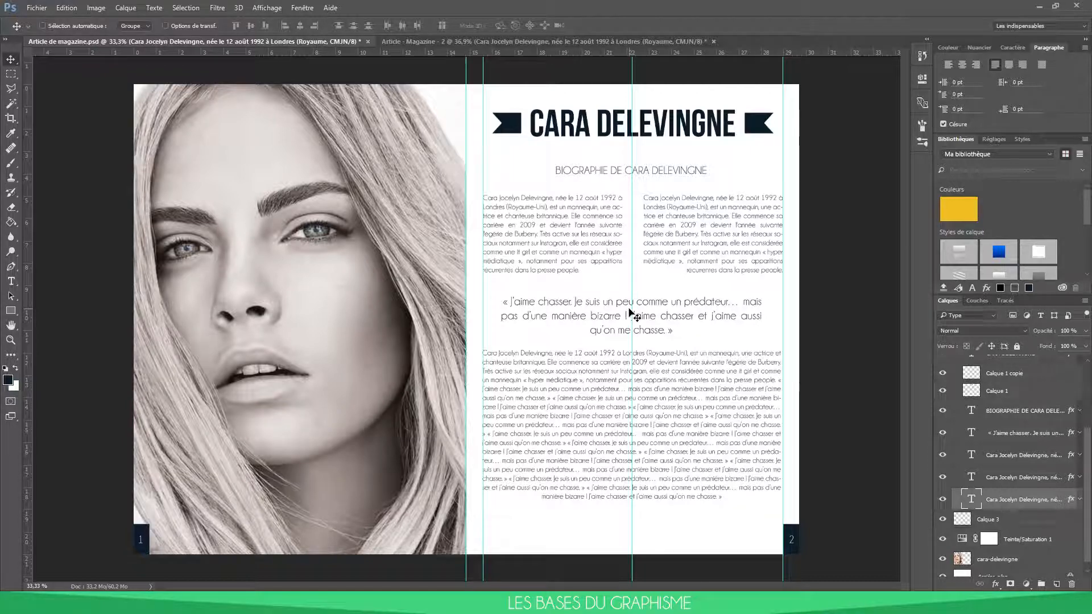
click(520, 43)
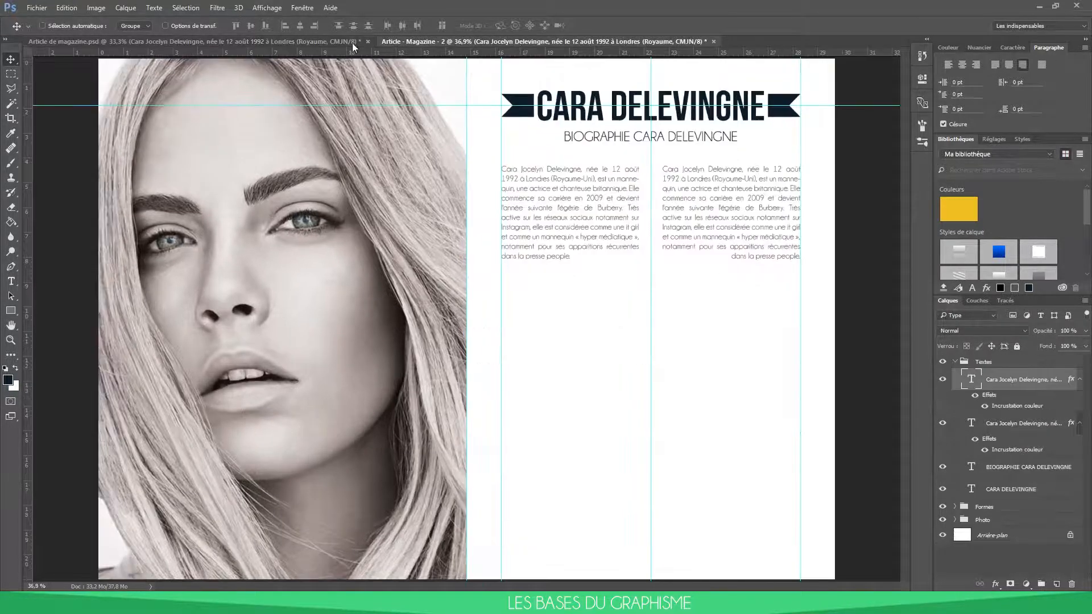
click(295, 42)
scroll(1041, 452, down, 2)
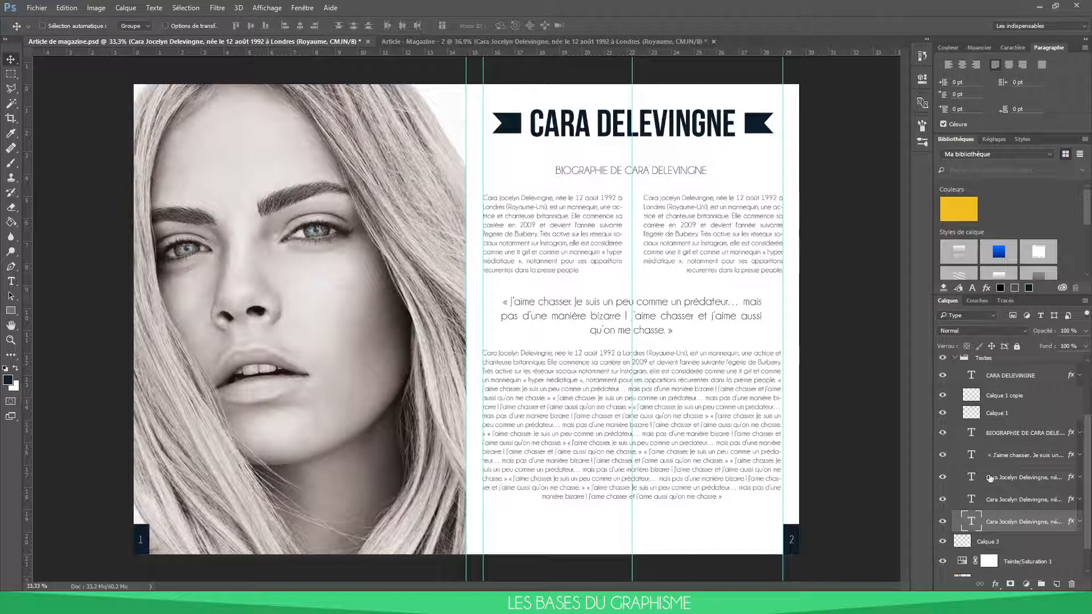
double_click(966, 455)
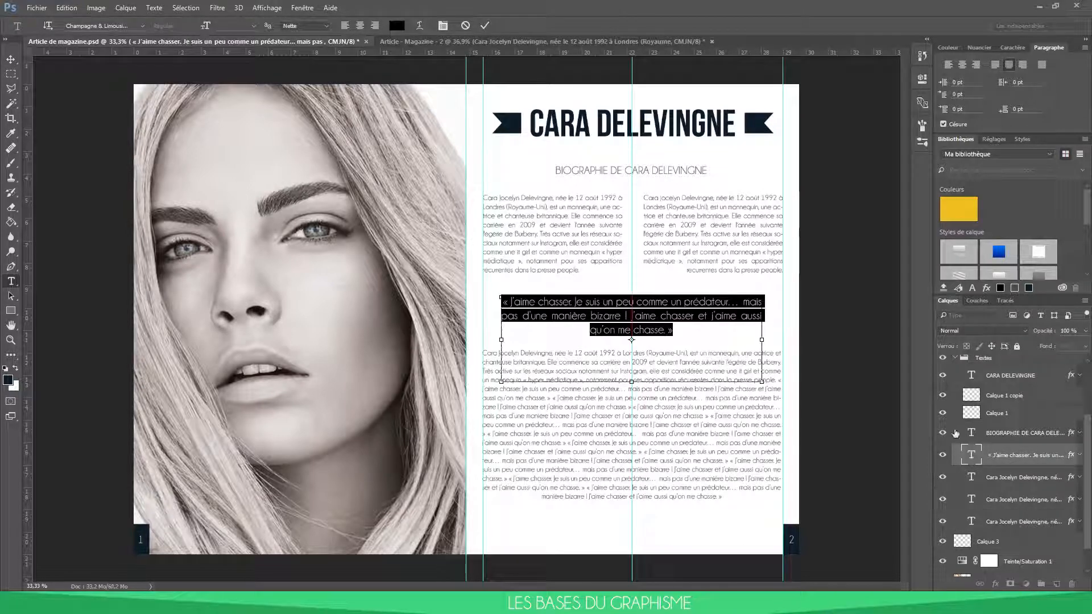
click(423, 41)
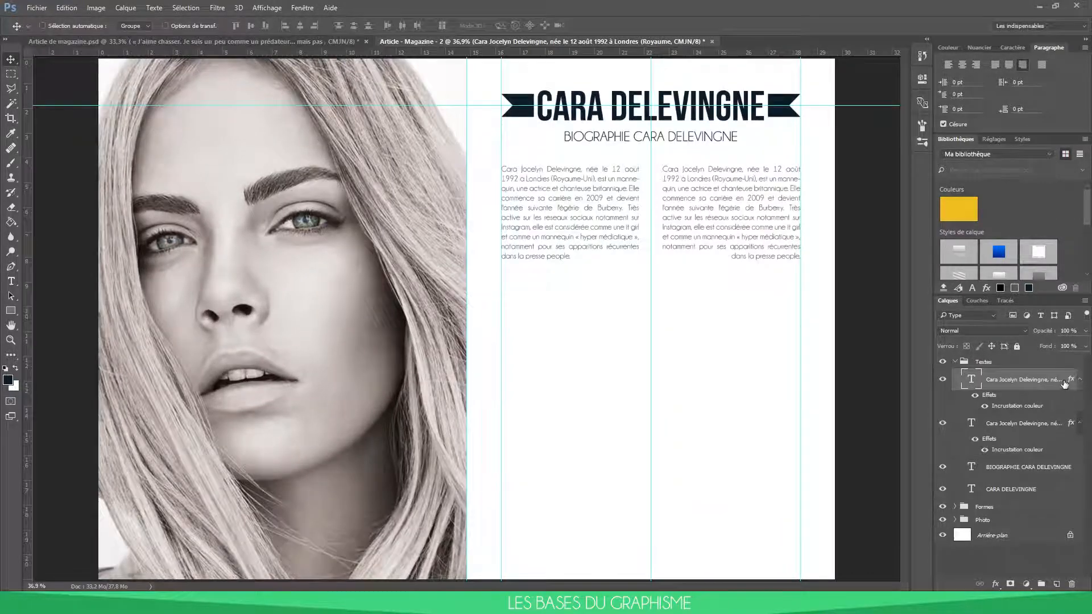
click(1079, 380)
click(1080, 402)
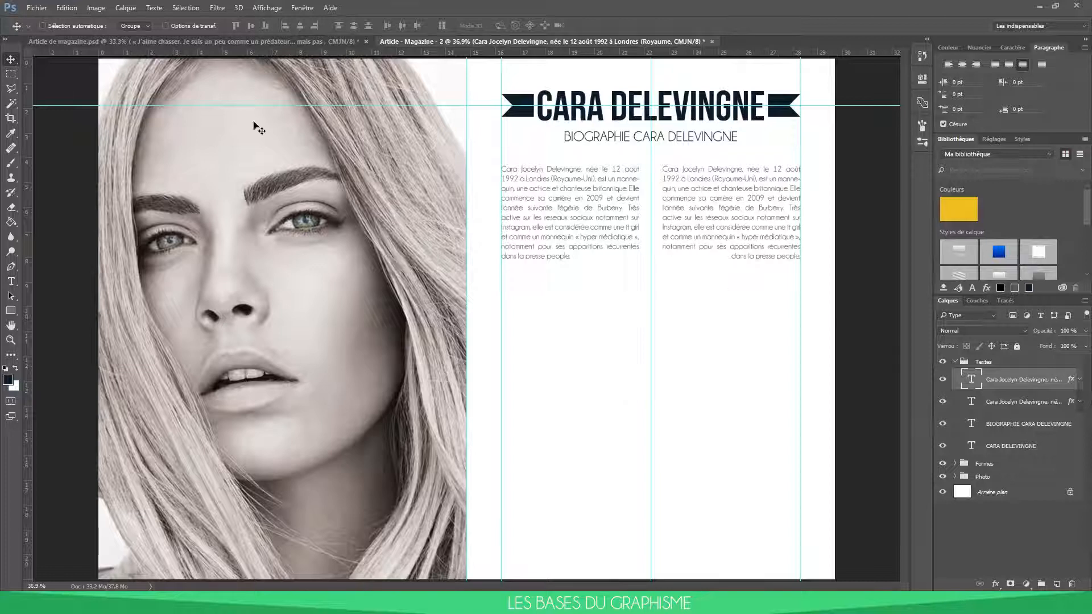
click(11, 75)
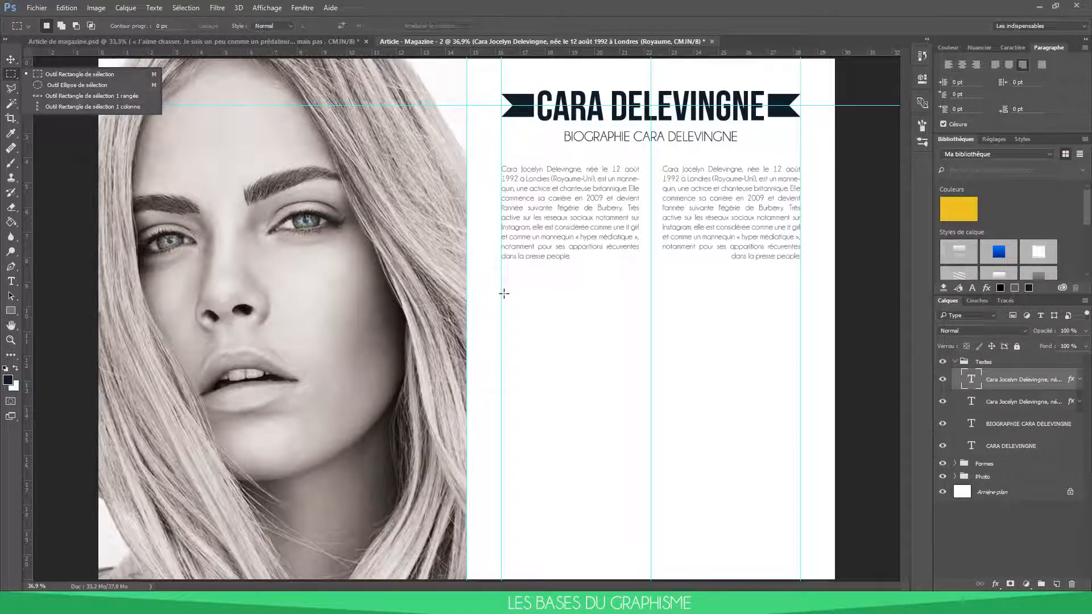
drag(501, 281, 798, 402)
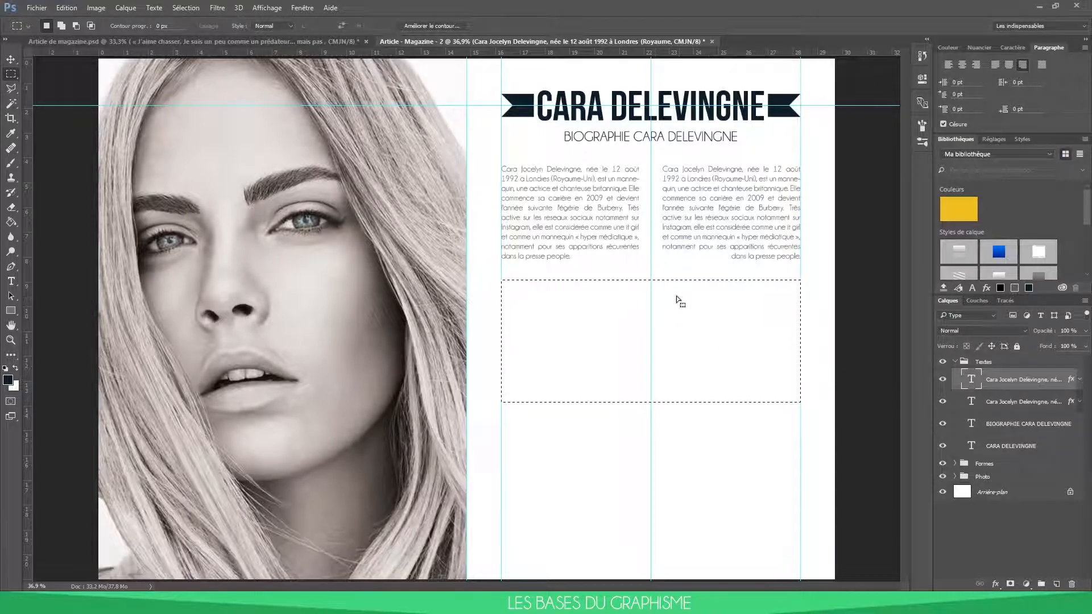
click(548, 288)
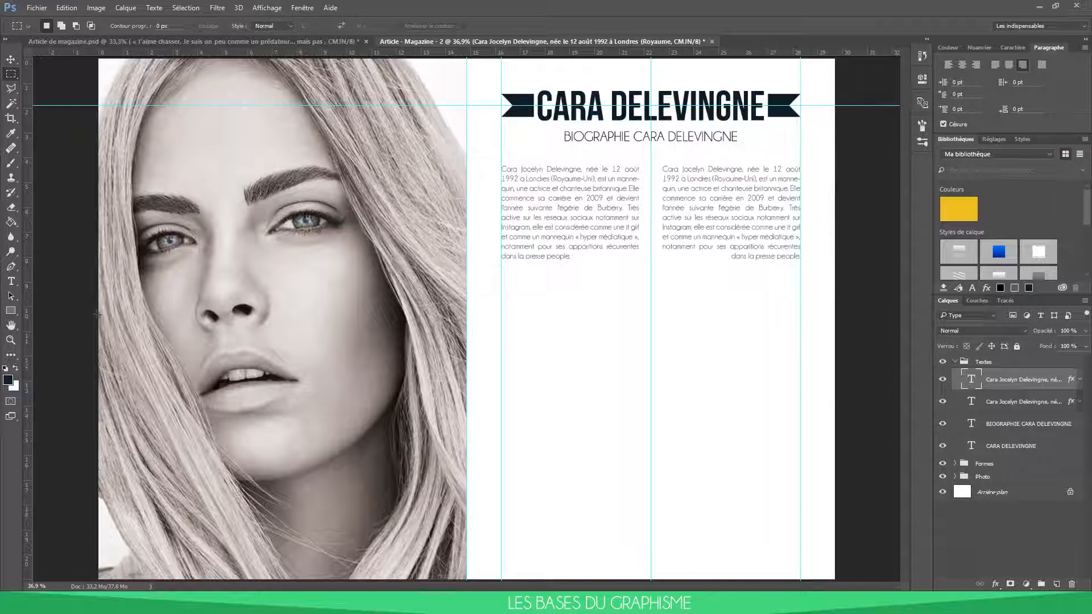
Draw a horizontal text frame spanning both columns below the biography and paste the quote, justified with its last line centred.
click(11, 281)
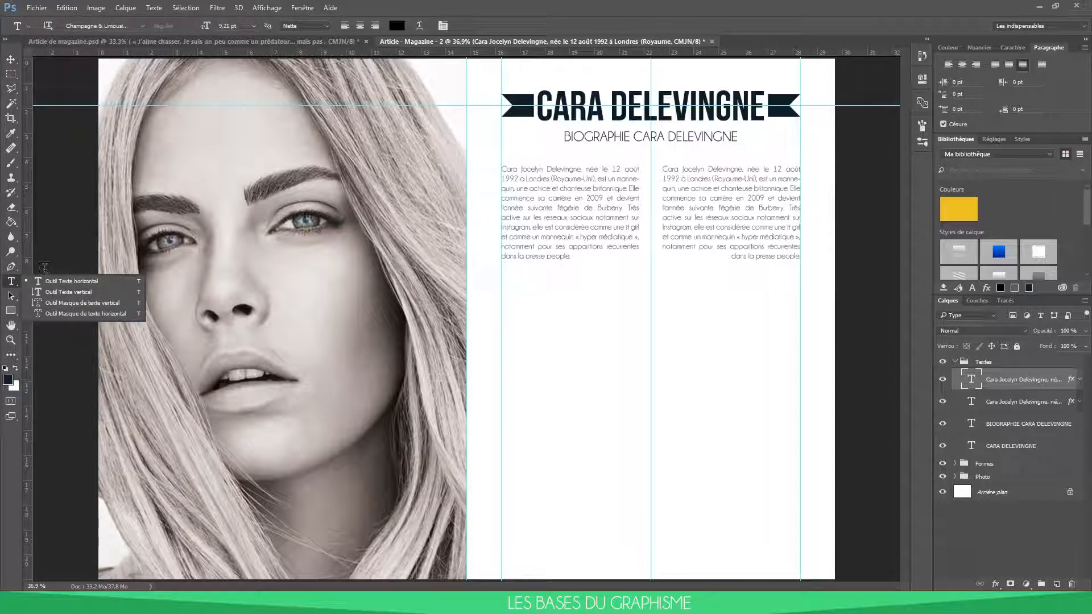
click(71, 281)
drag(501, 288, 800, 392)
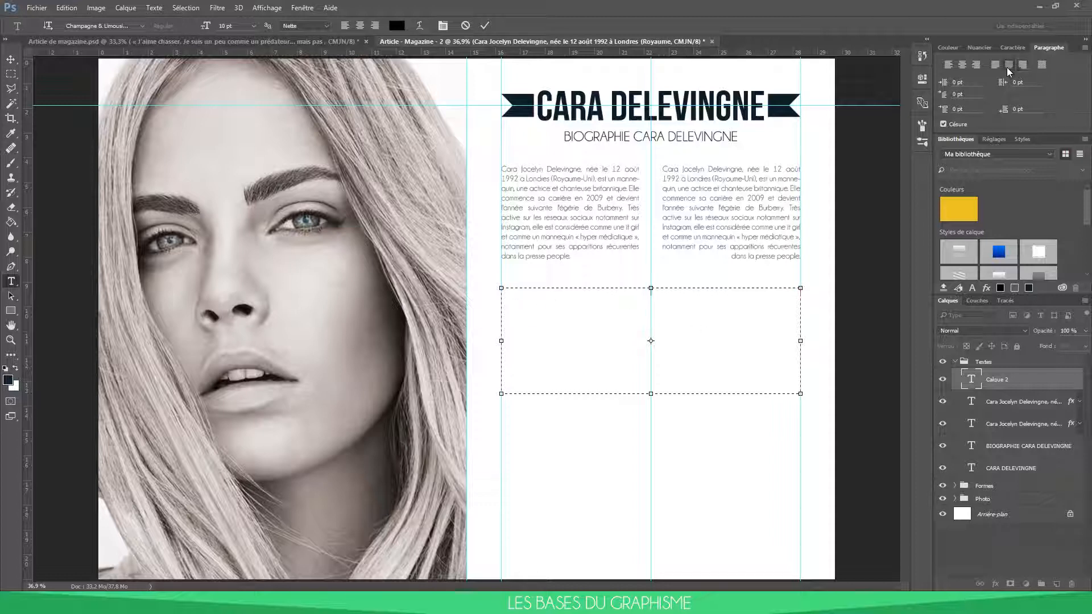
key(ctrl+v)
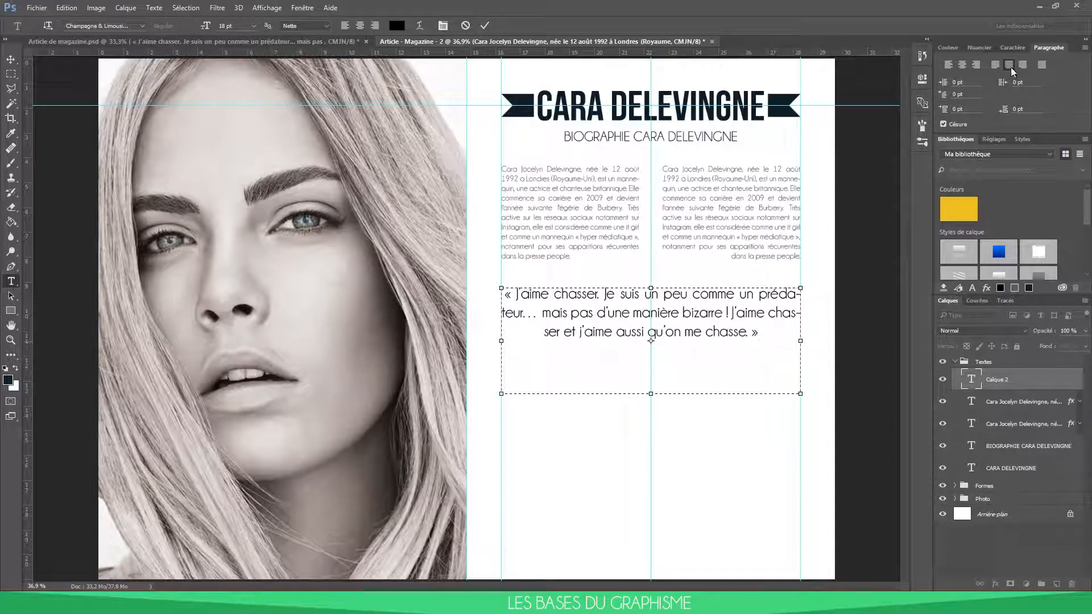
Compare plain centring of the quote with justification that centres its last line, ending on the justified option.
click(961, 67)
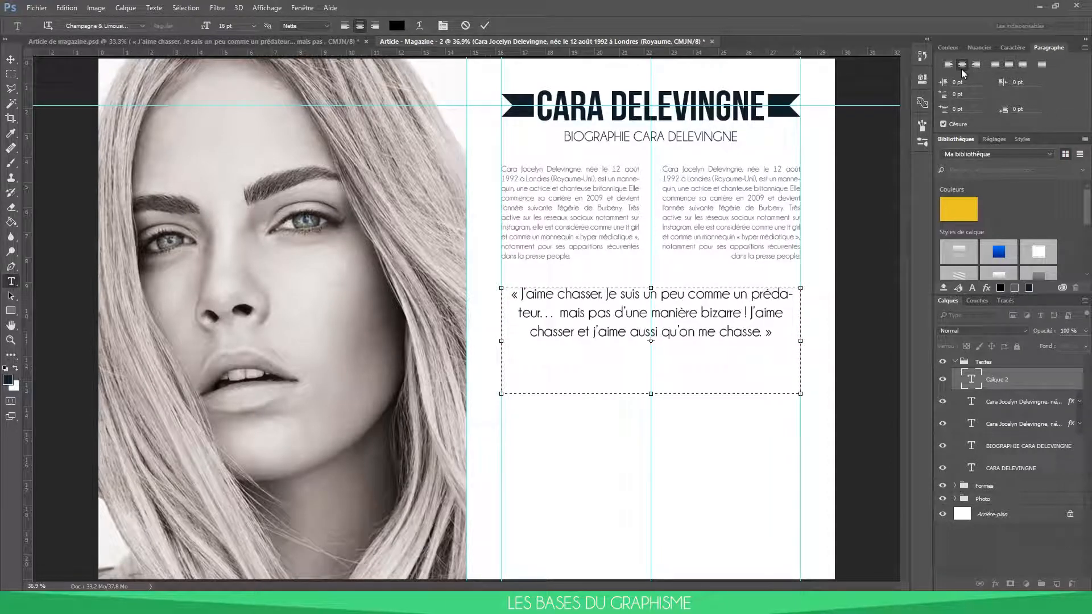
click(1009, 66)
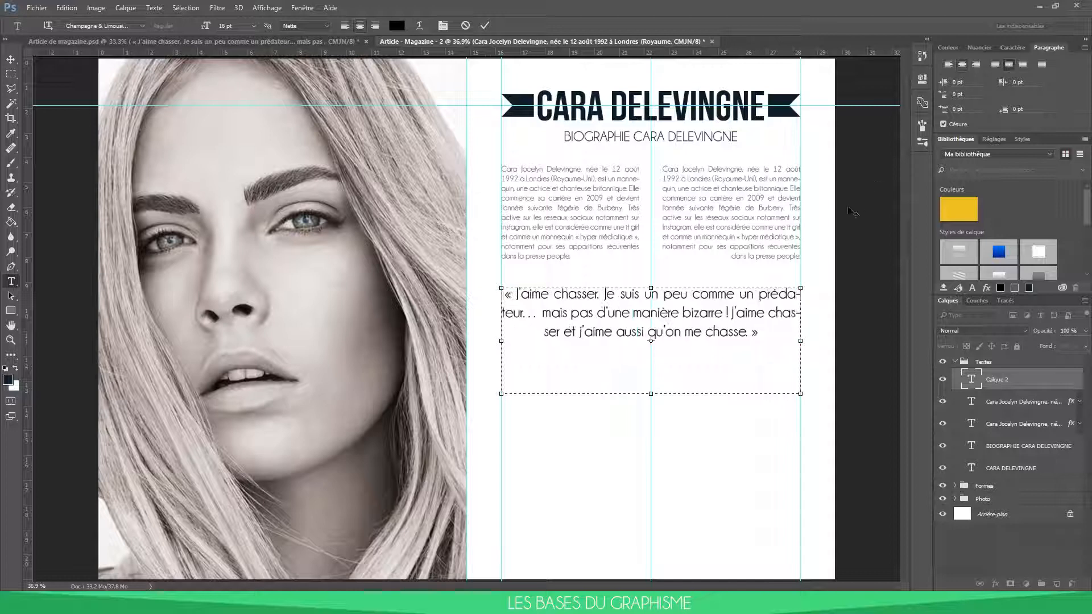
click(961, 66)
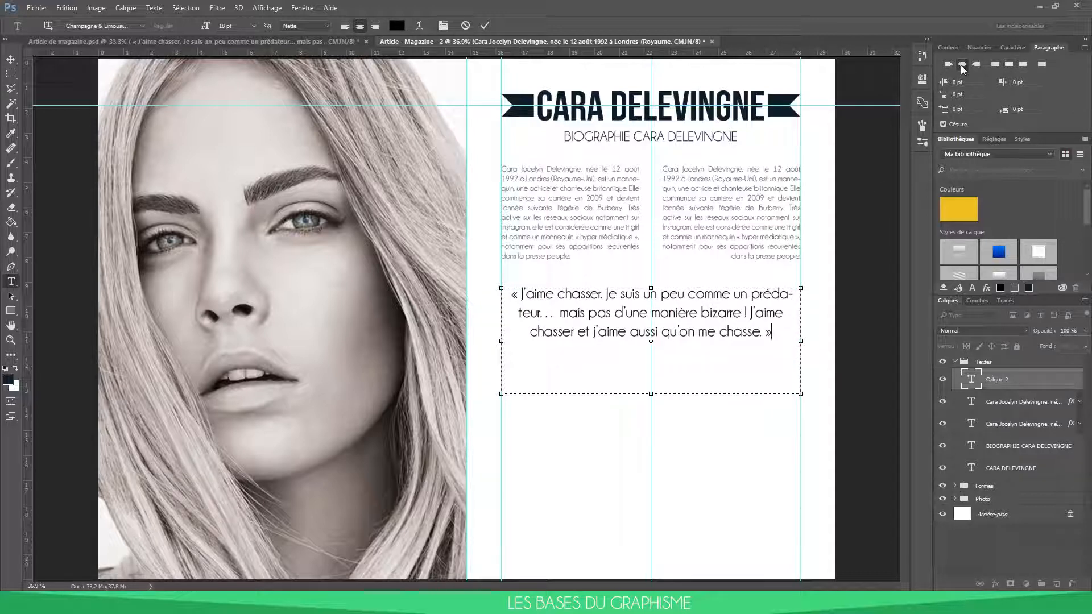
click(1009, 66)
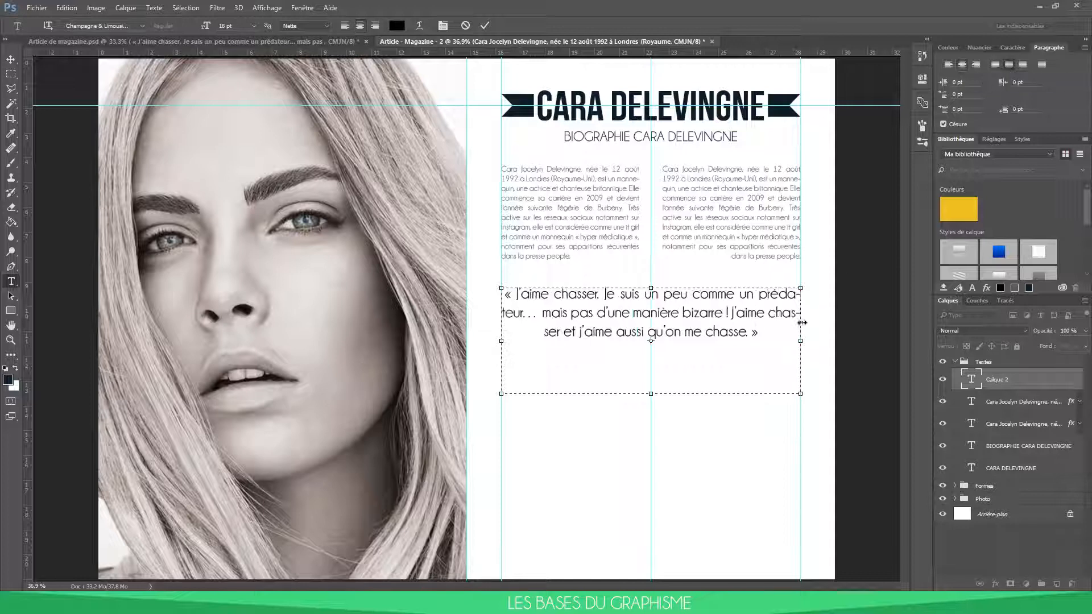
Set the whole quote's font size to 16 pt.
key(ctrl+a)
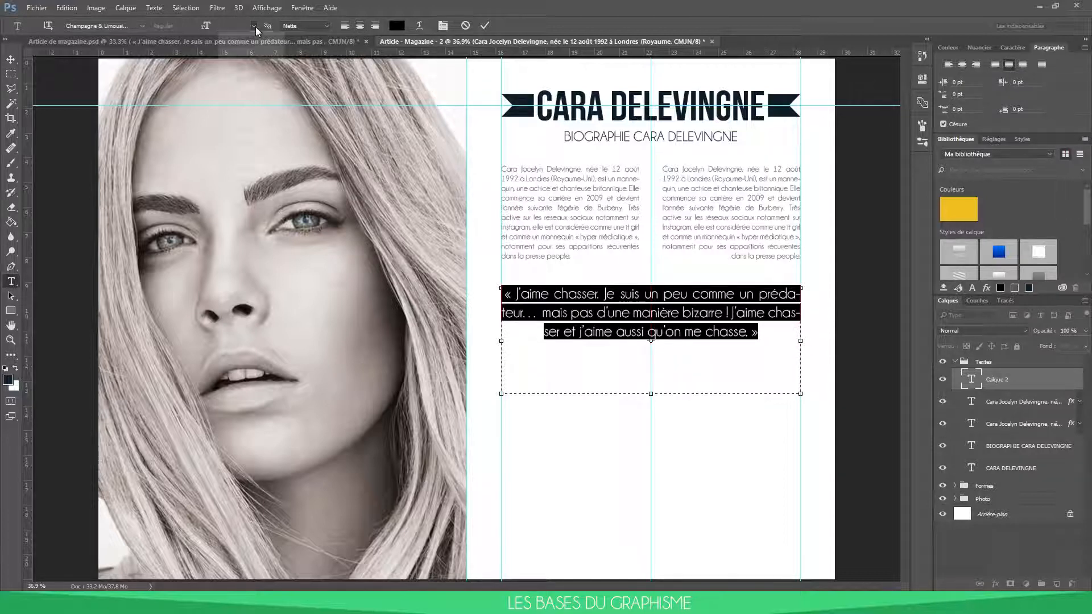
click(255, 26)
click(253, 143)
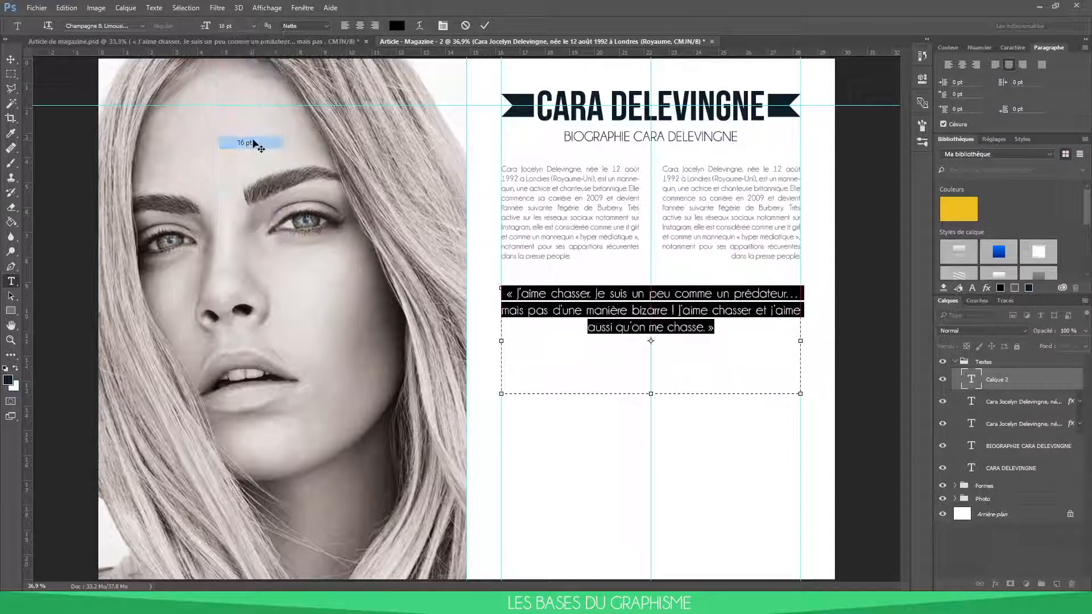
click(722, 336)
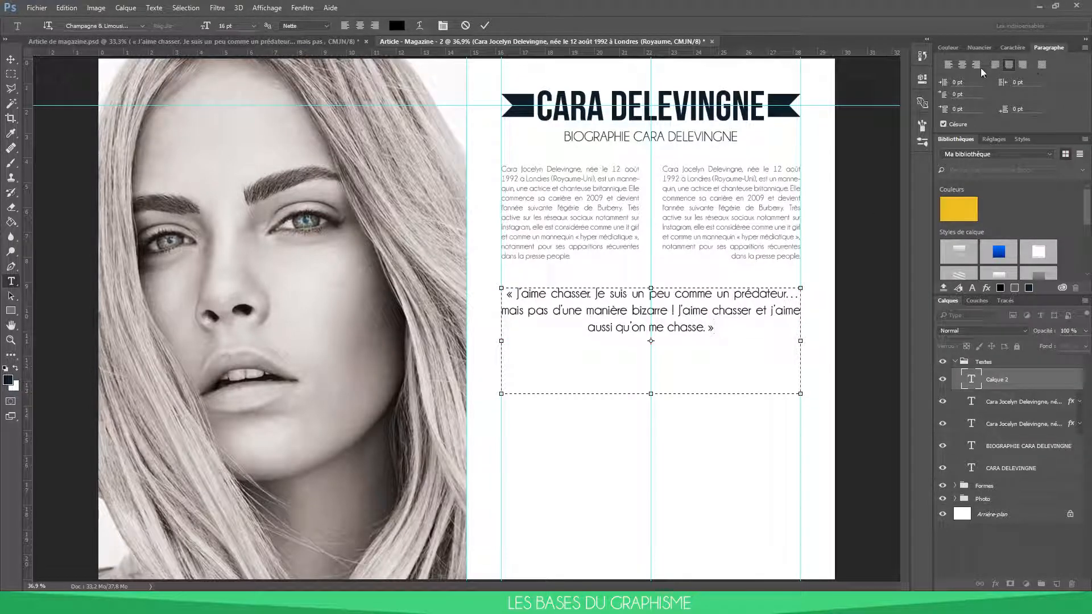
Move the quote slightly up towards the biography columns and compare its placement with the finished layout in Article de magazine.psd.
click(10, 59)
drag(690, 316, 688, 312)
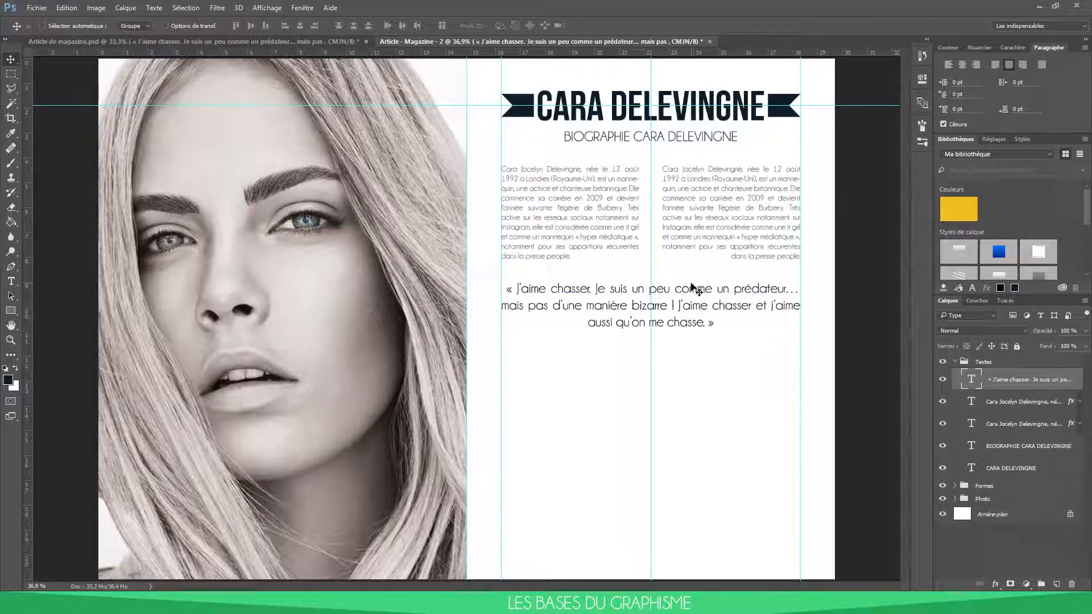
click(311, 40)
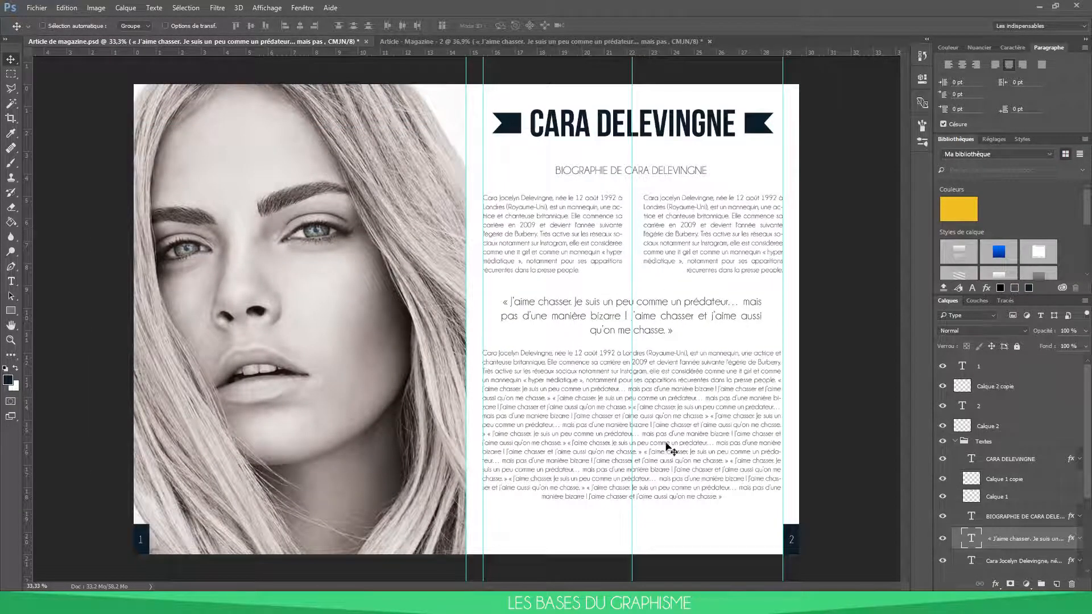
click(427, 40)
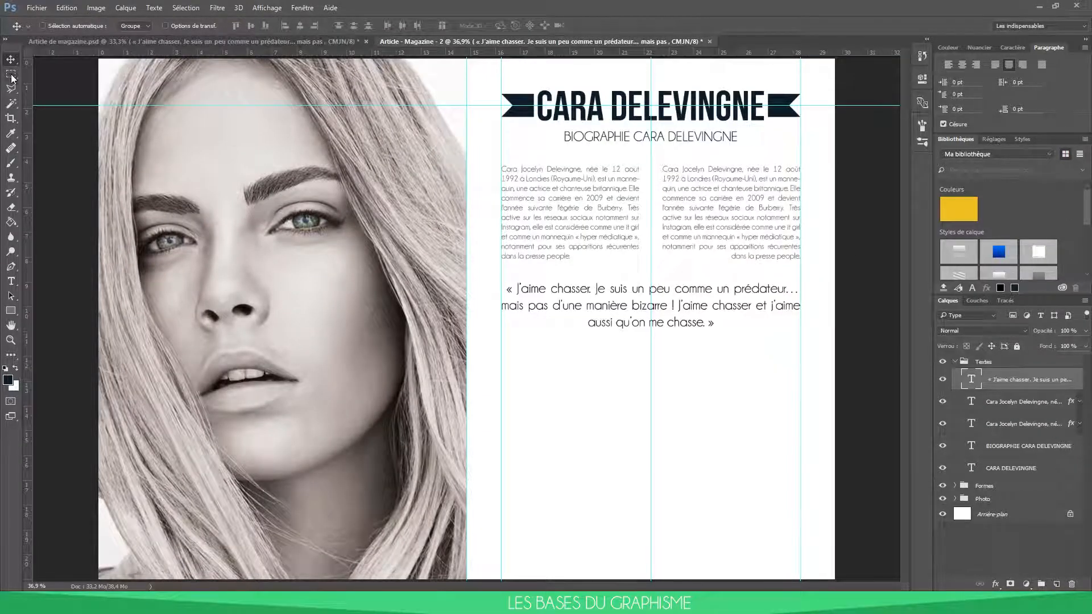
Copy the whole long body text beneath the quote in Article de magazine.psd and return to Article - Magazine - 2.
click(11, 281)
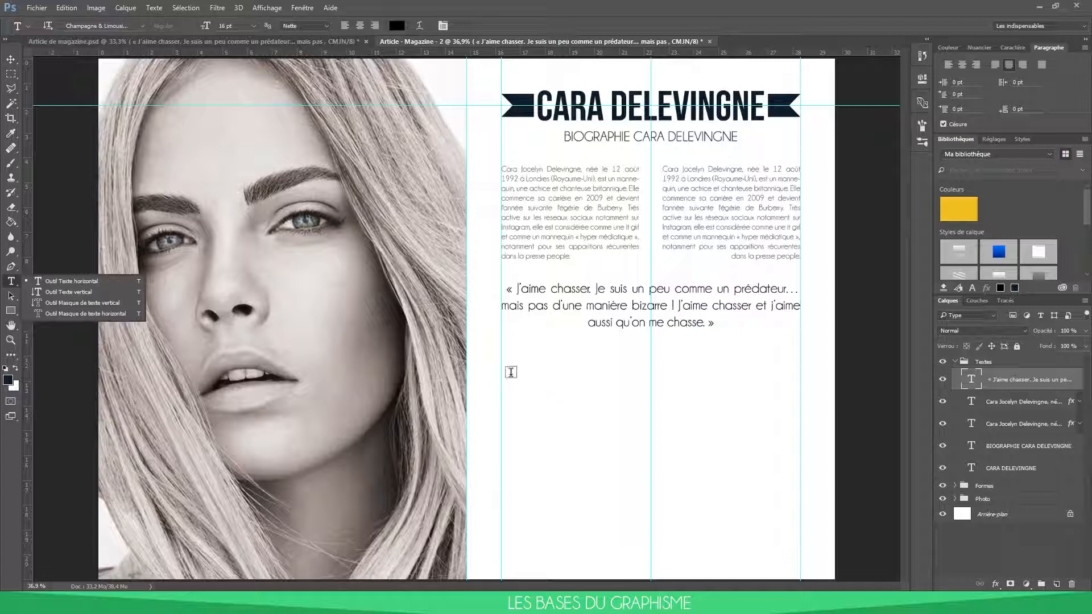
drag(501, 361, 799, 539)
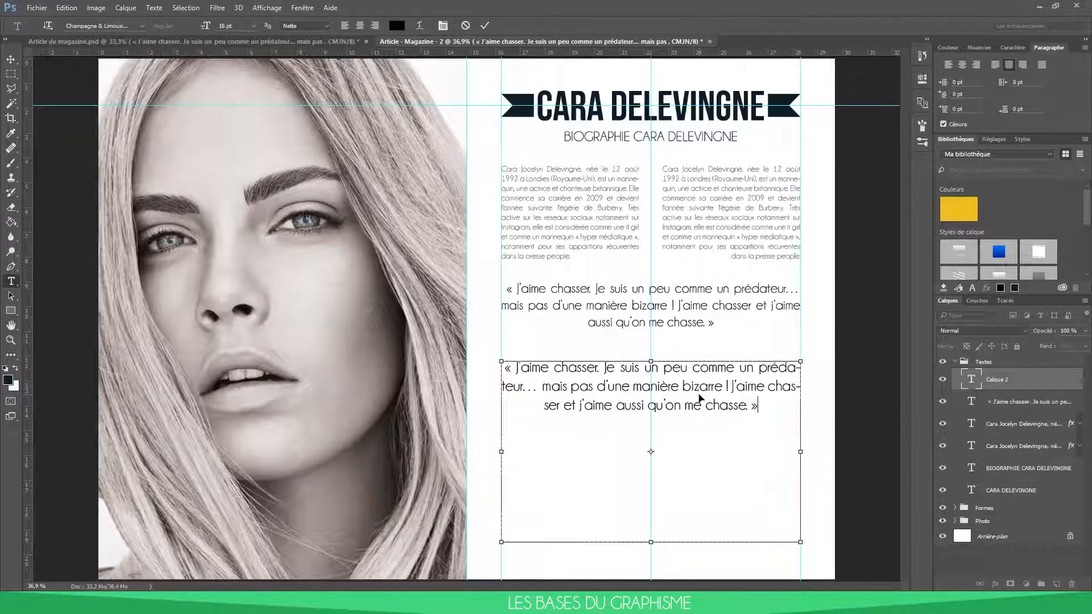
click(224, 40)
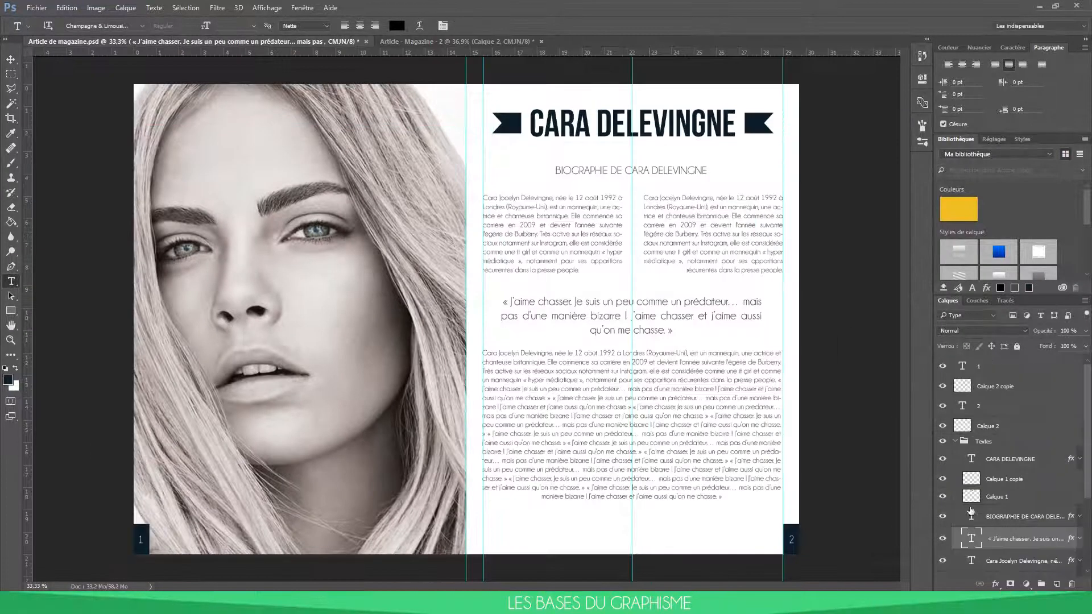
click(972, 518)
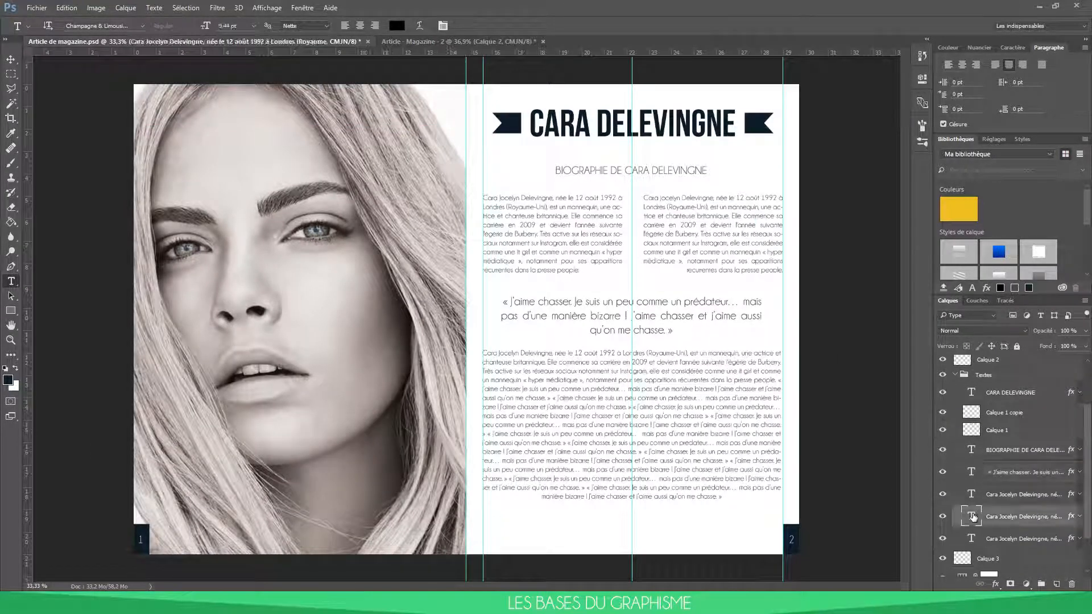
double_click(972, 518)
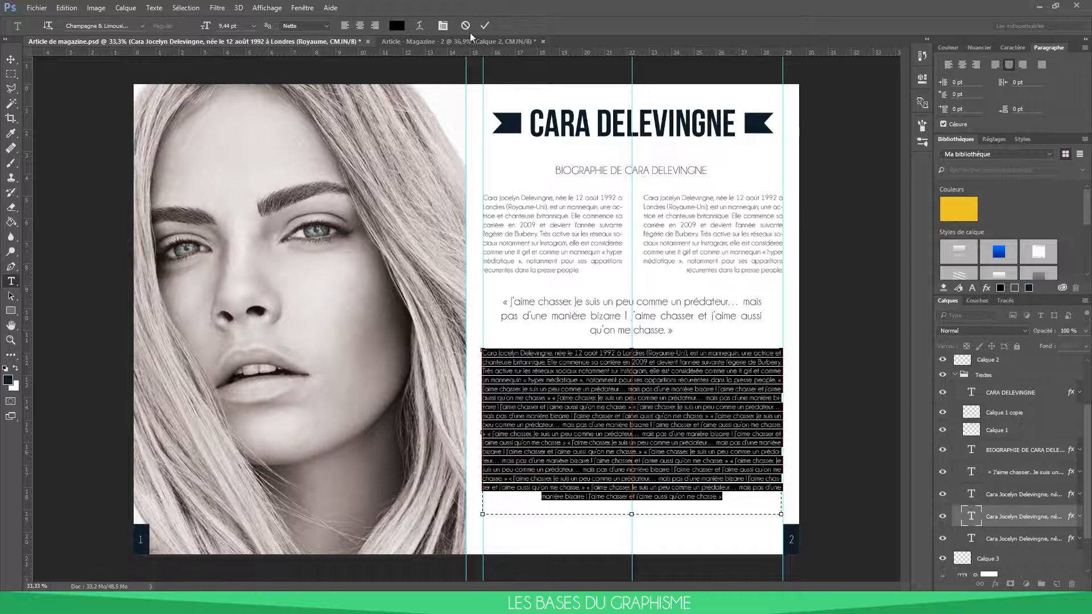
click(470, 40)
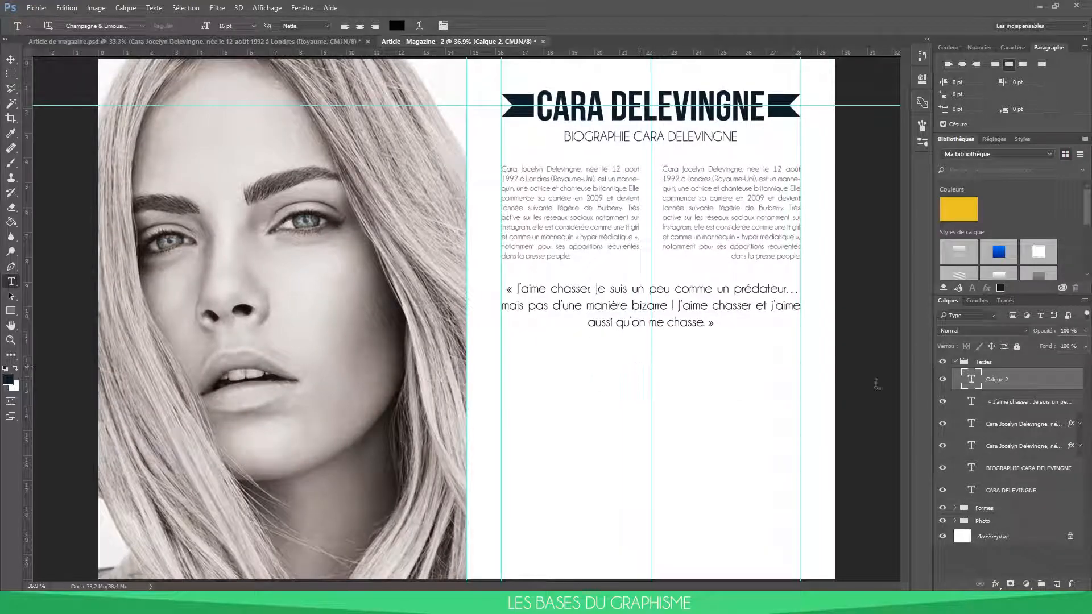
Replace the trial frame below the quote with a new text frame spanning both columns and paste the long body text.
key(Delete)
drag(507, 357, 731, 487)
key(Escape)
drag(502, 368, 800, 542)
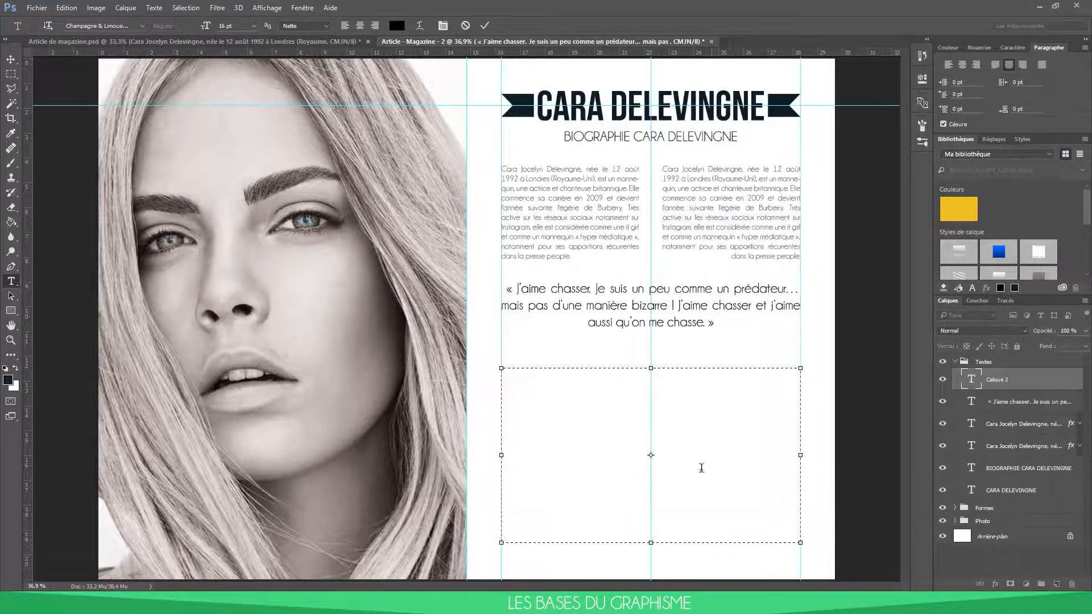
key(ctrl+v)
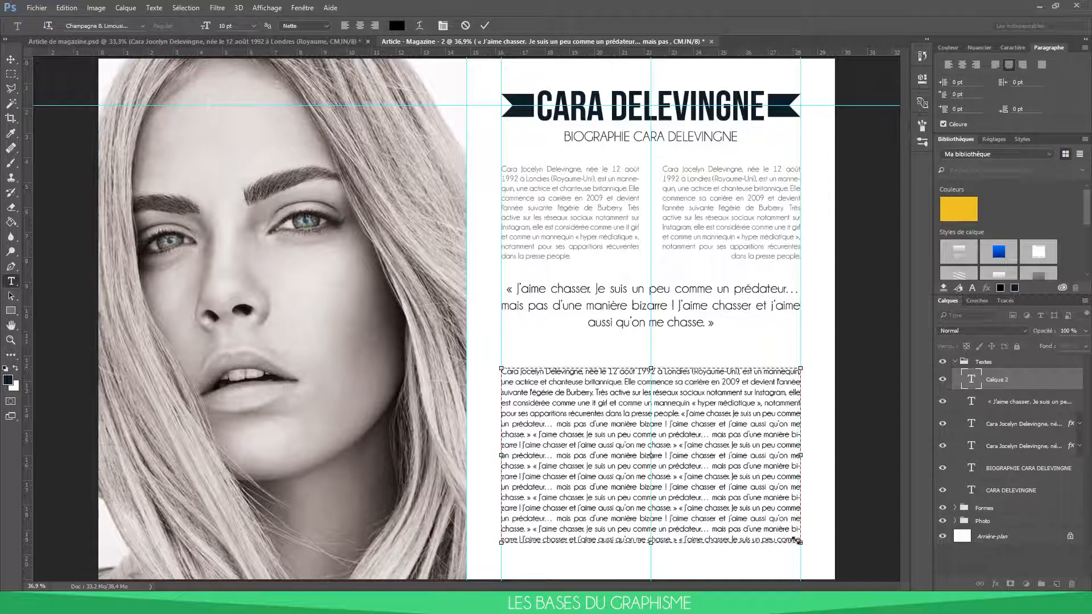
Try to enlarge the body text frame beyond the right guide towards the page's bottom edge and undo the resize.
drag(802, 543, 821, 574)
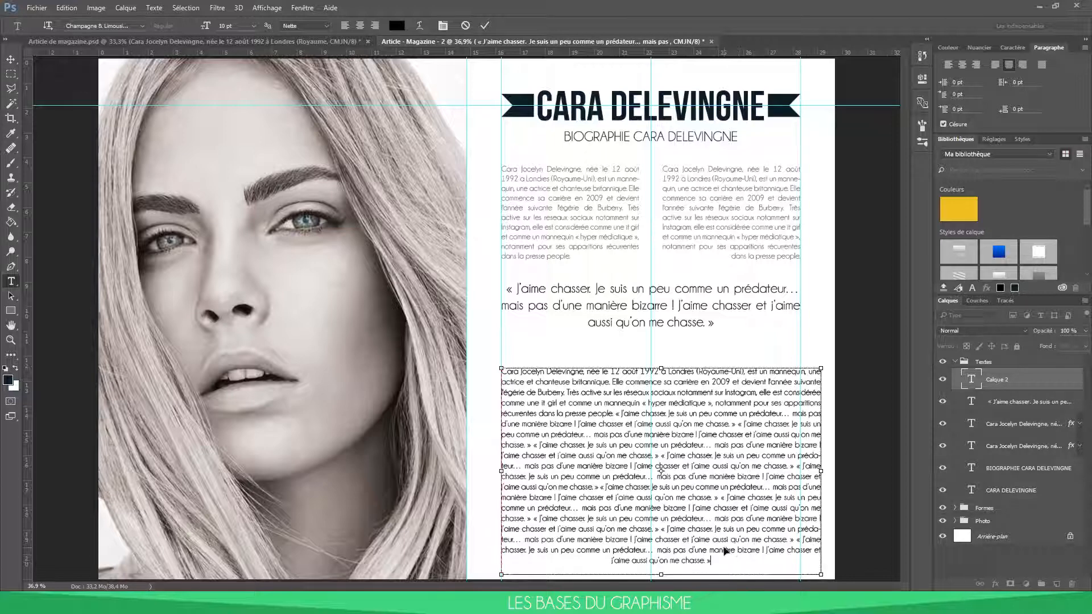
key(ctrl+z)
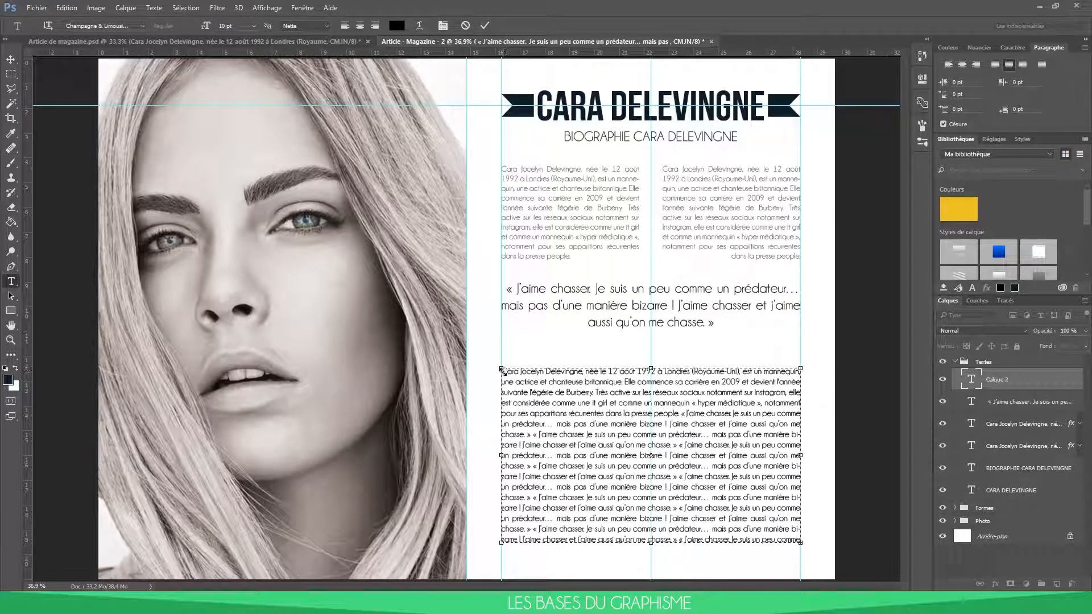
drag(507, 370, 814, 563)
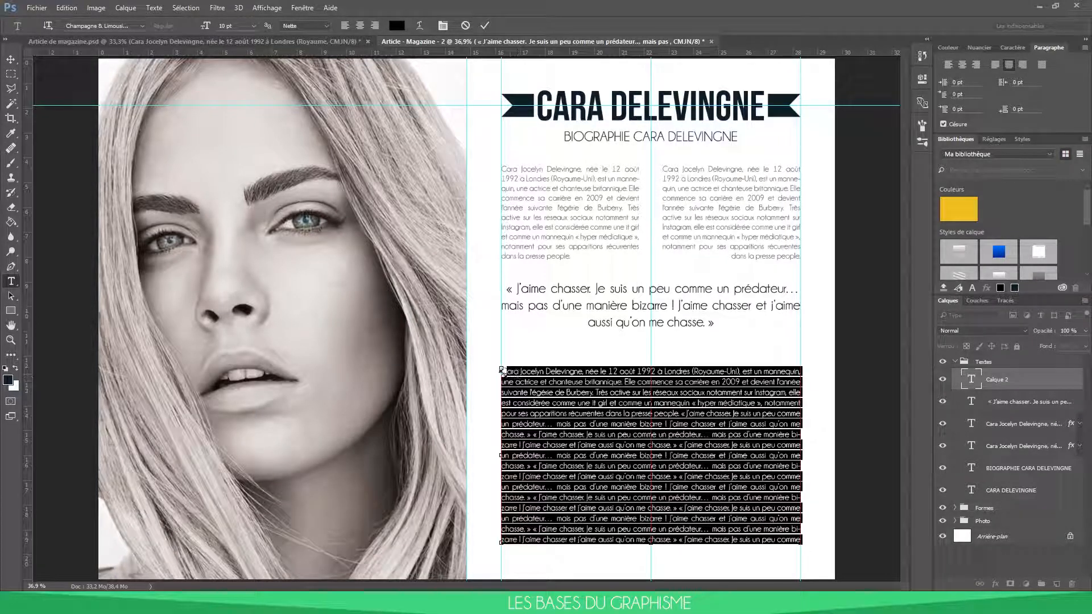
click(508, 370)
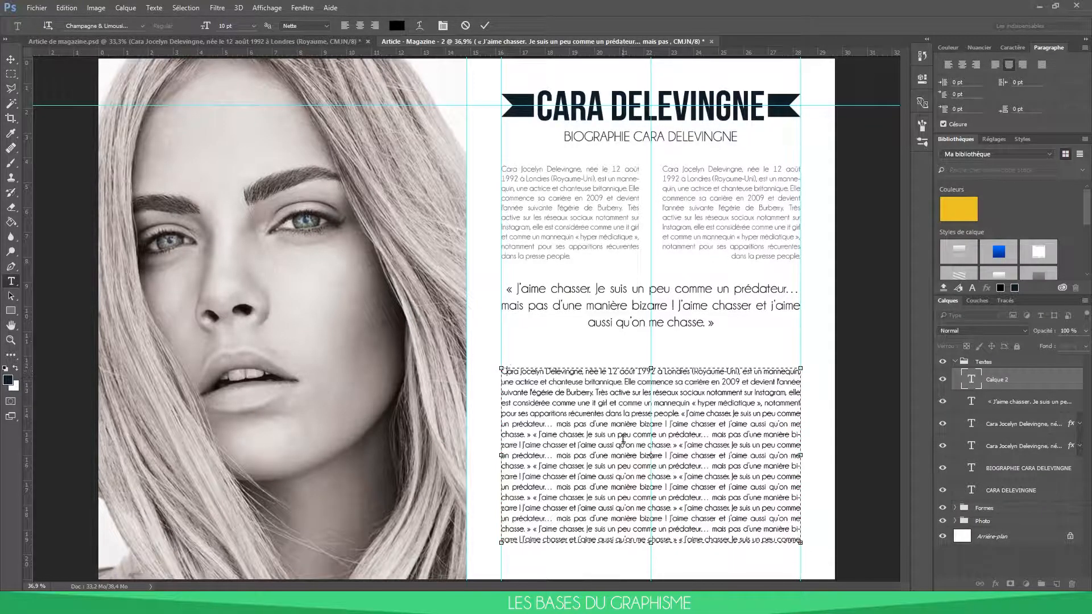
Set the font size of the entire body text to 9 pt, including its remaining last lines.
drag(503, 372, 800, 540)
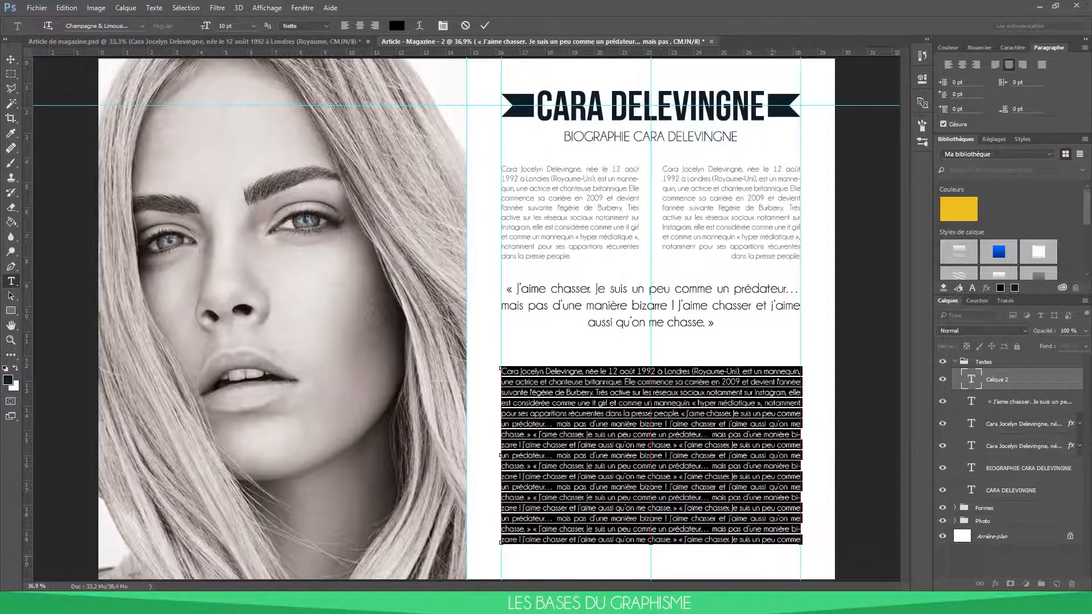
click(251, 25)
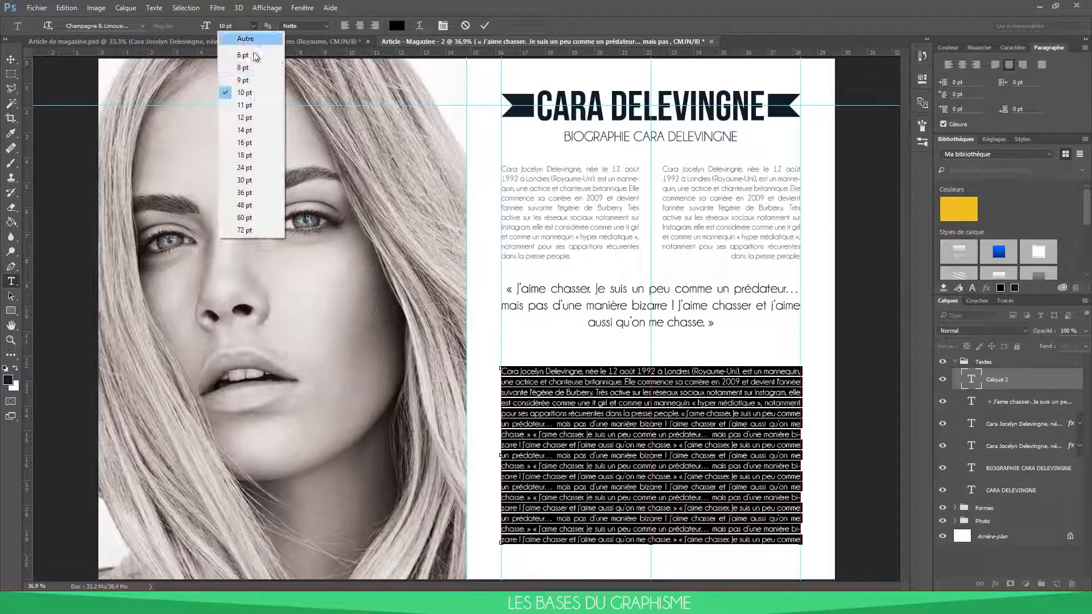
click(245, 80)
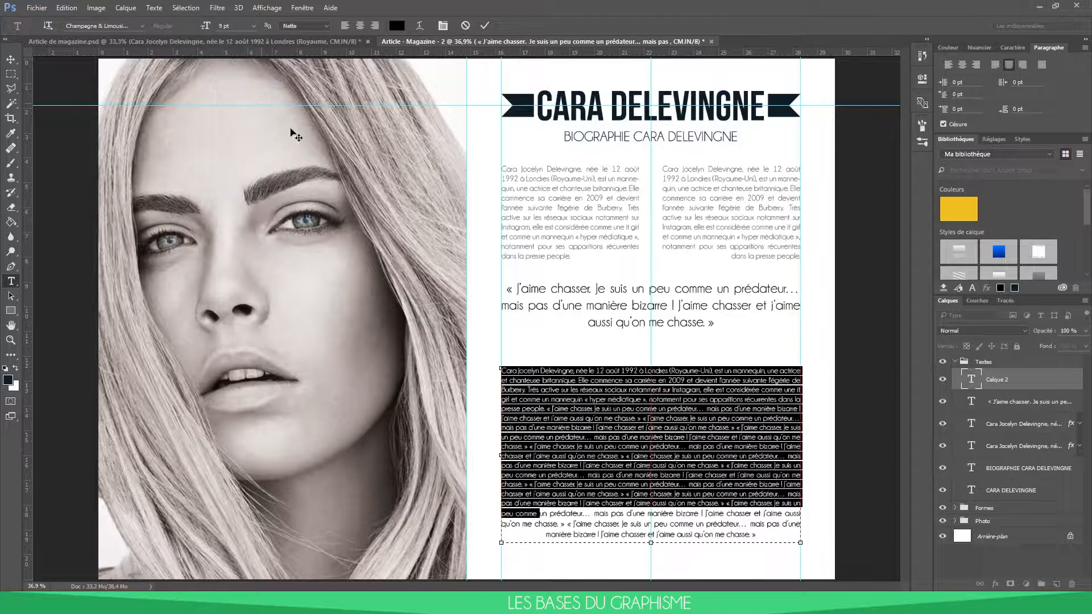
click(535, 517)
drag(537, 511, 782, 552)
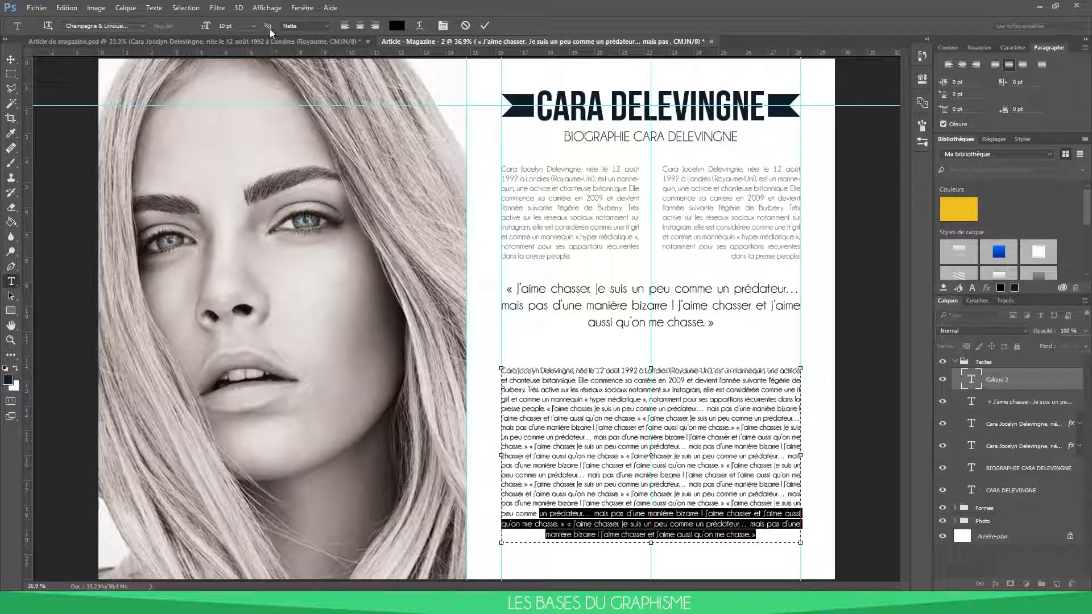
click(254, 26)
click(245, 80)
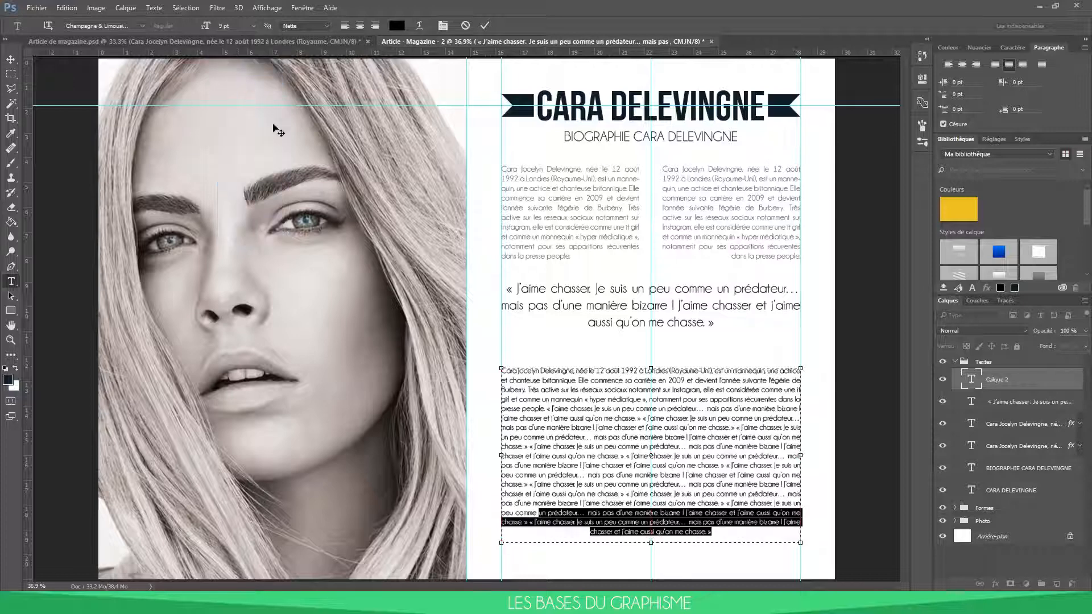
click(532, 515)
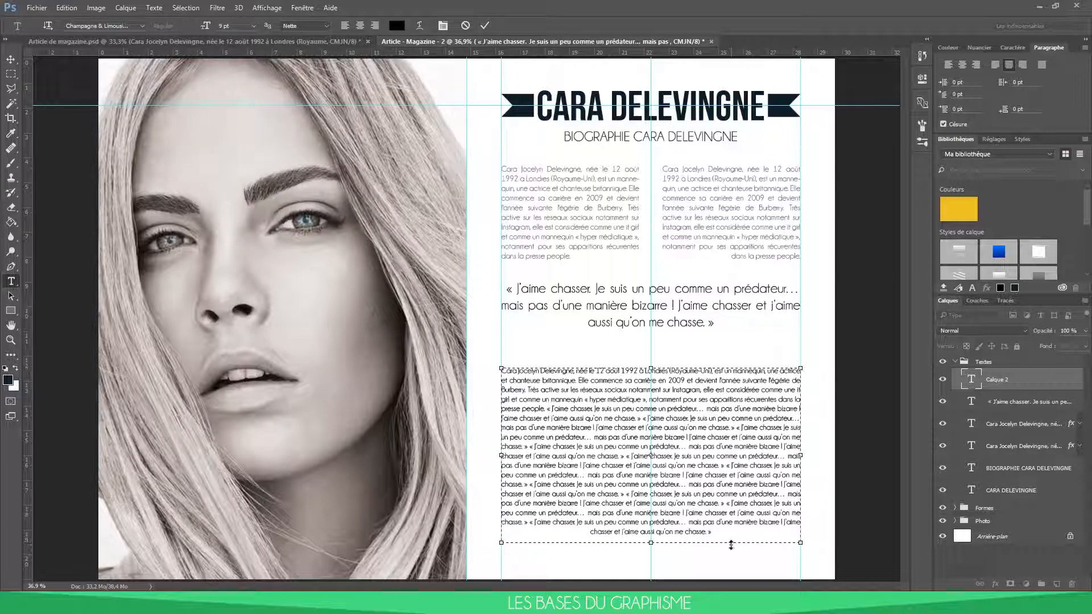
Move the body text block up so it sits closer beneath the quote.
click(12, 59)
drag(711, 416, 708, 403)
right_click(1019, 405)
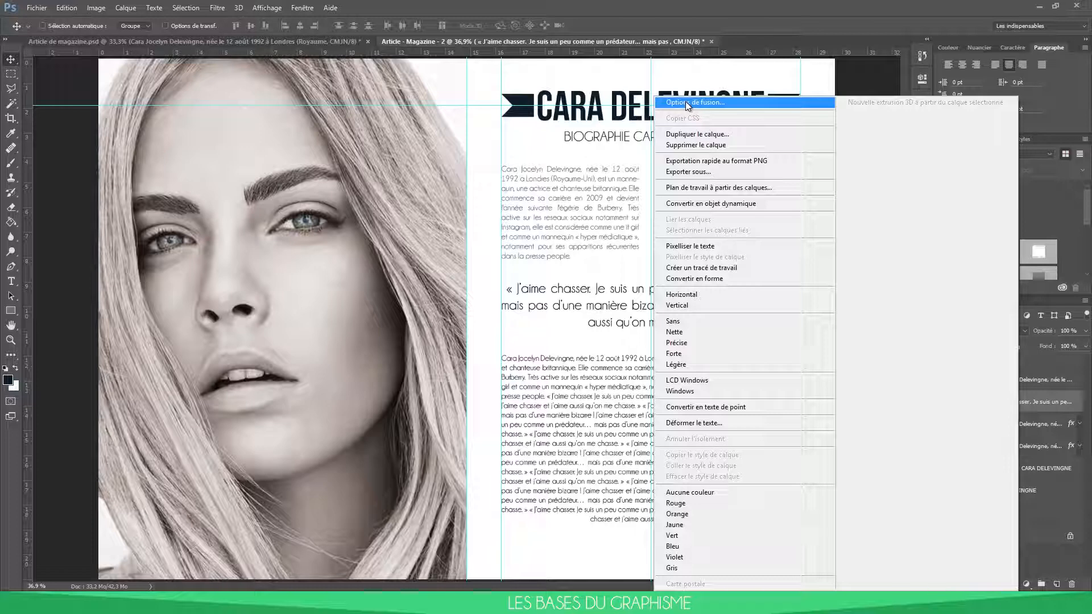
key(Escape)
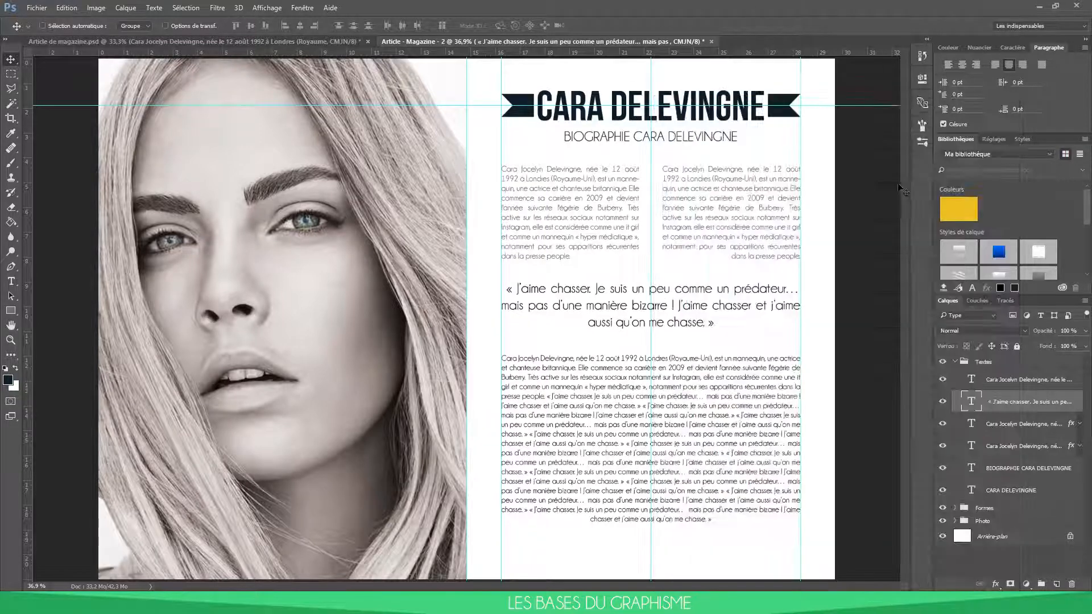
Check the hex code of the grey colour overlay on the right-aligned biography column.
right_click(999, 426)
click(674, 102)
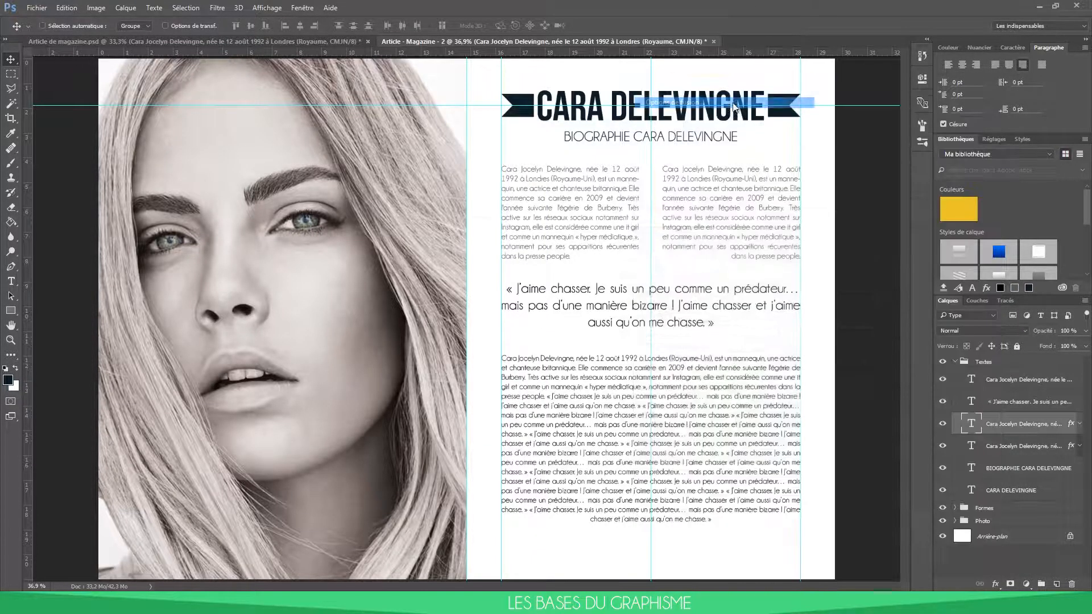
click(476, 369)
click(734, 253)
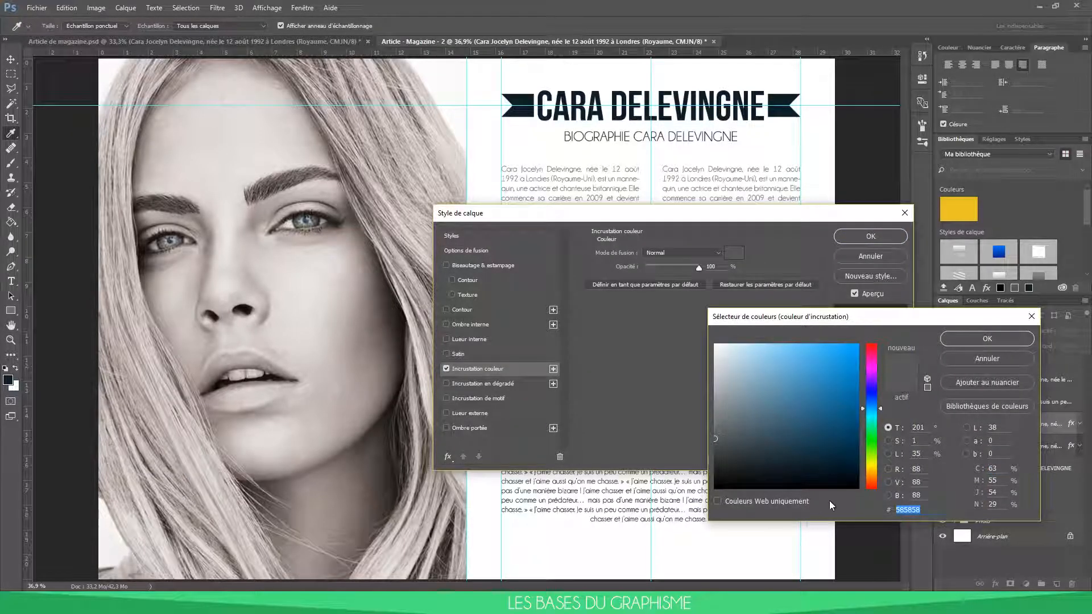
click(1003, 338)
click(859, 237)
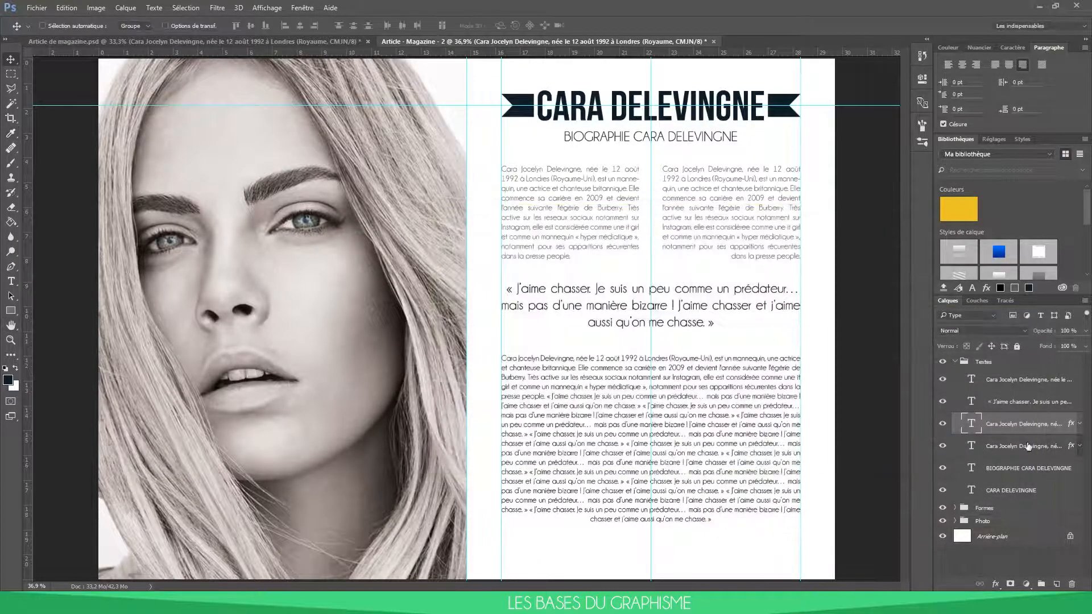
Add a colour overlay to the quote layer in dark grey #3c3d3e.
click(1006, 402)
right_click(1006, 403)
click(677, 103)
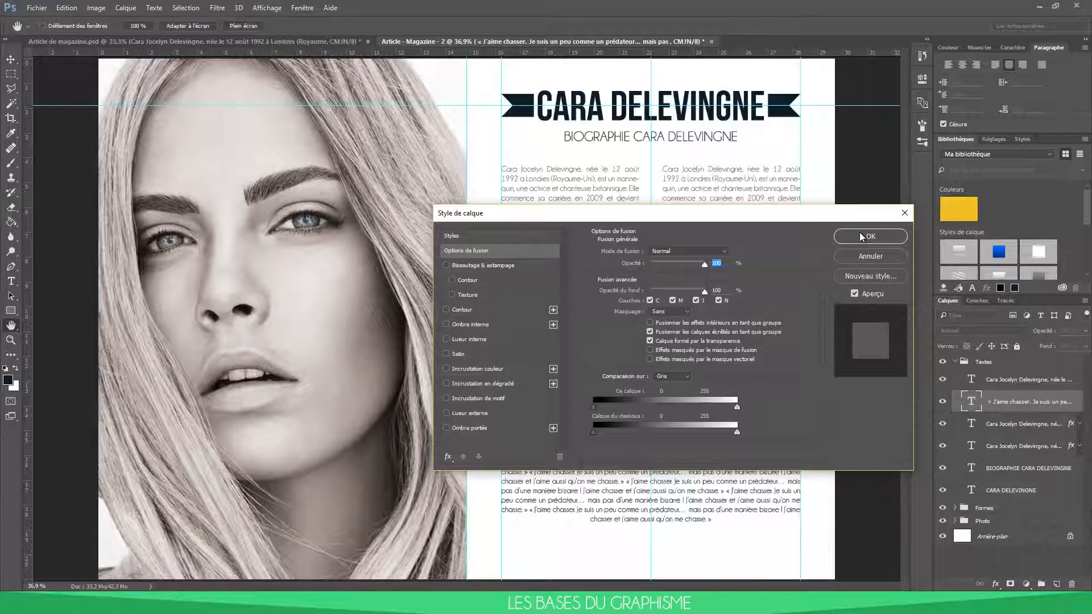
click(508, 369)
drag(745, 223, 993, 268)
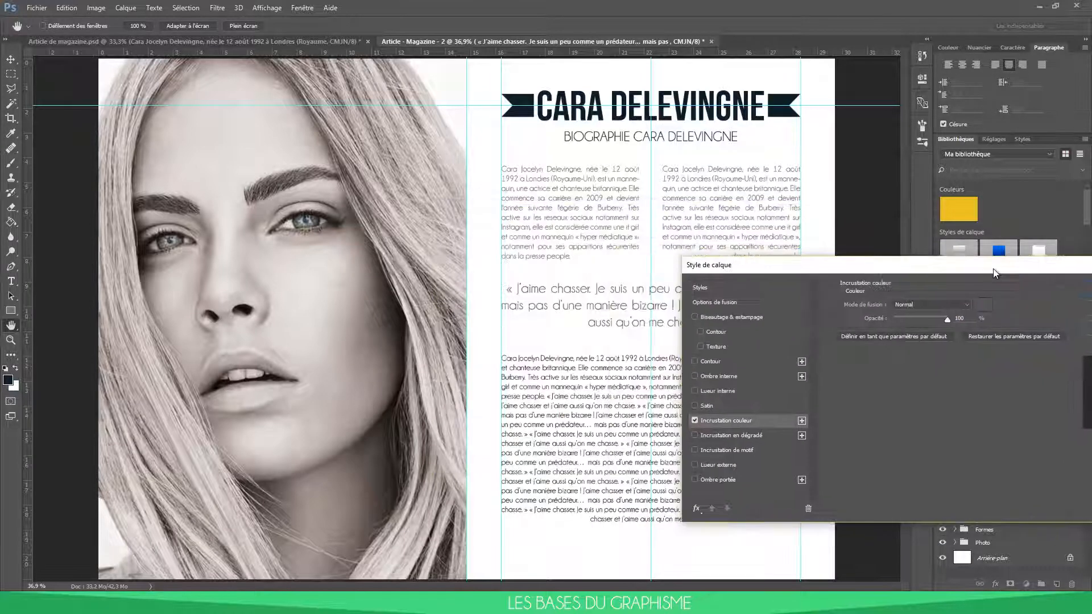
click(982, 305)
drag(715, 438, 718, 453)
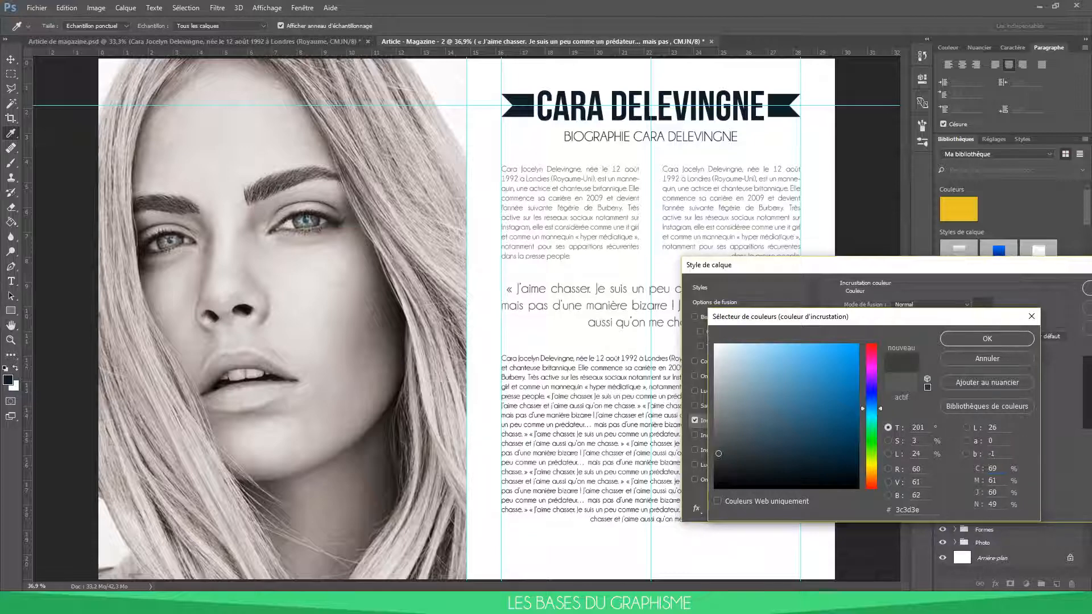
click(957, 342)
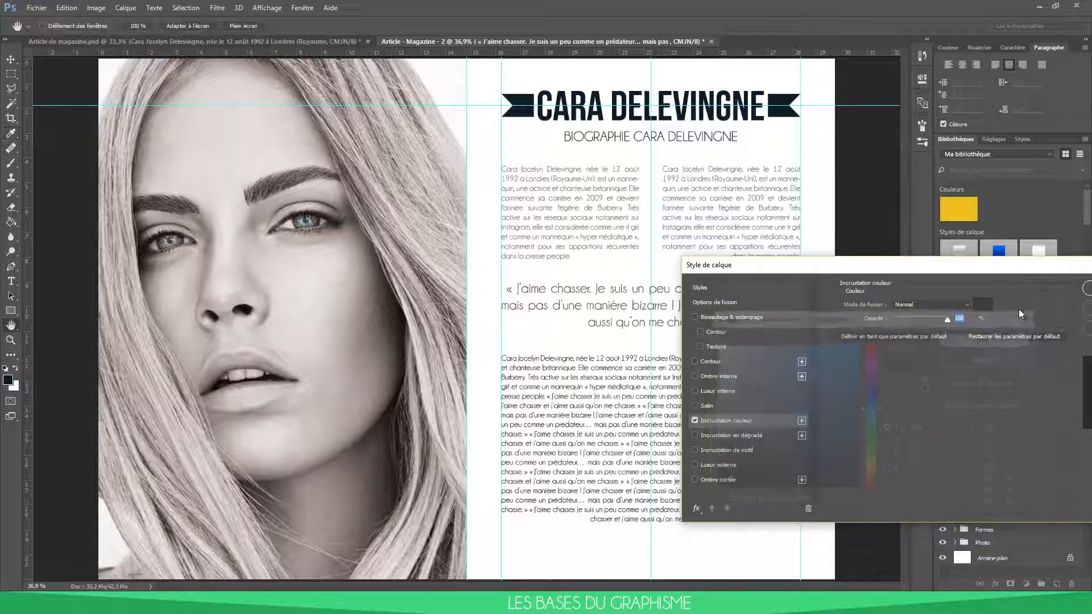
click(1085, 289)
key(v)
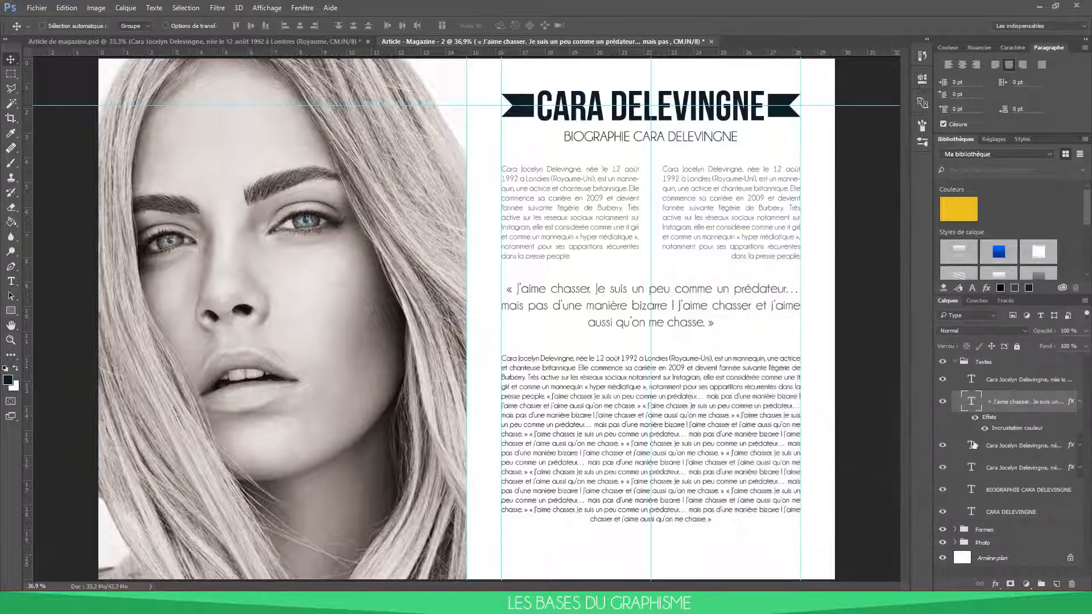
Add a colour overlay to the long body text layer in the biography grey #585858.
click(996, 385)
right_click(642, 97)
click(748, 103)
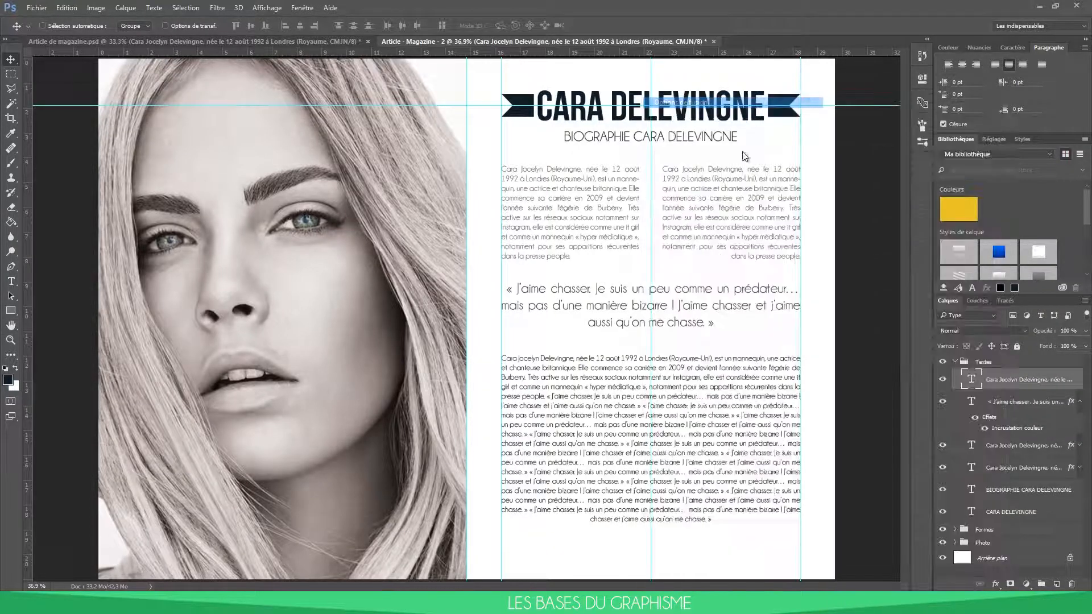
click(344, 269)
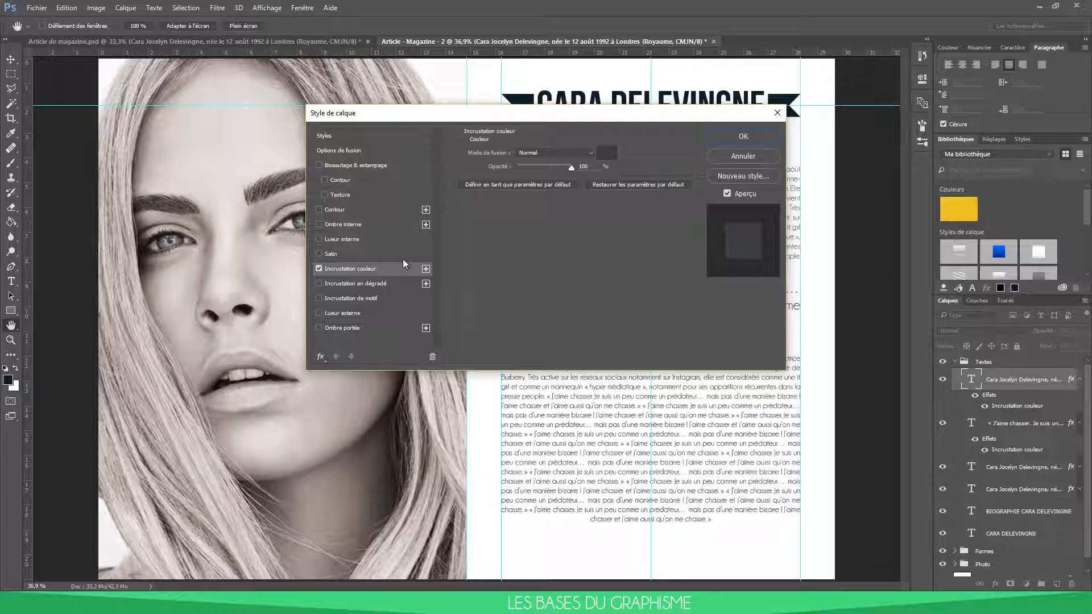
click(607, 153)
double_click(909, 509)
text(585858)
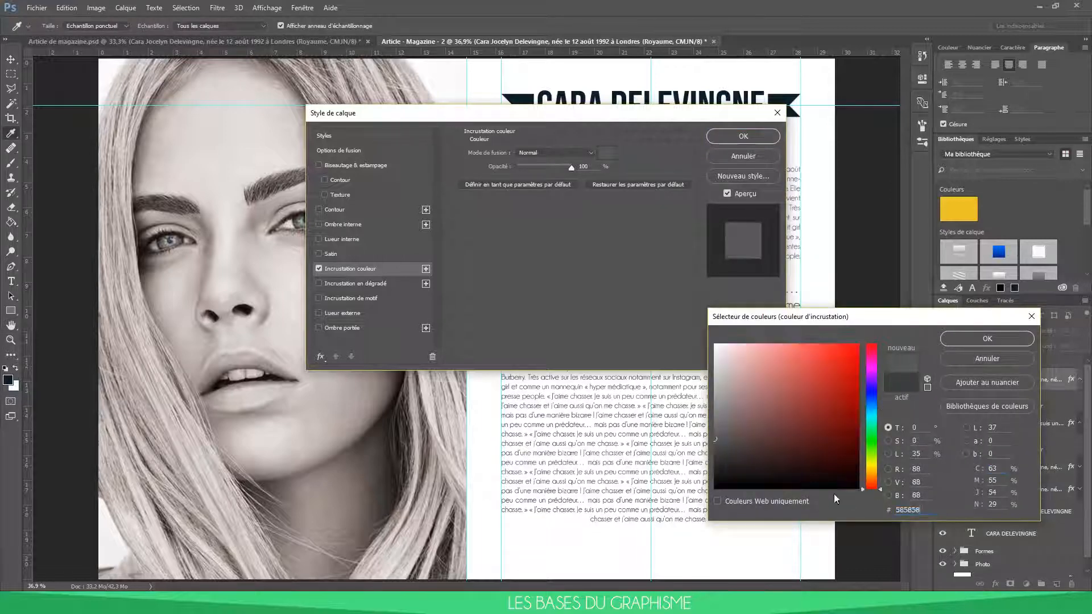
click(988, 339)
click(744, 137)
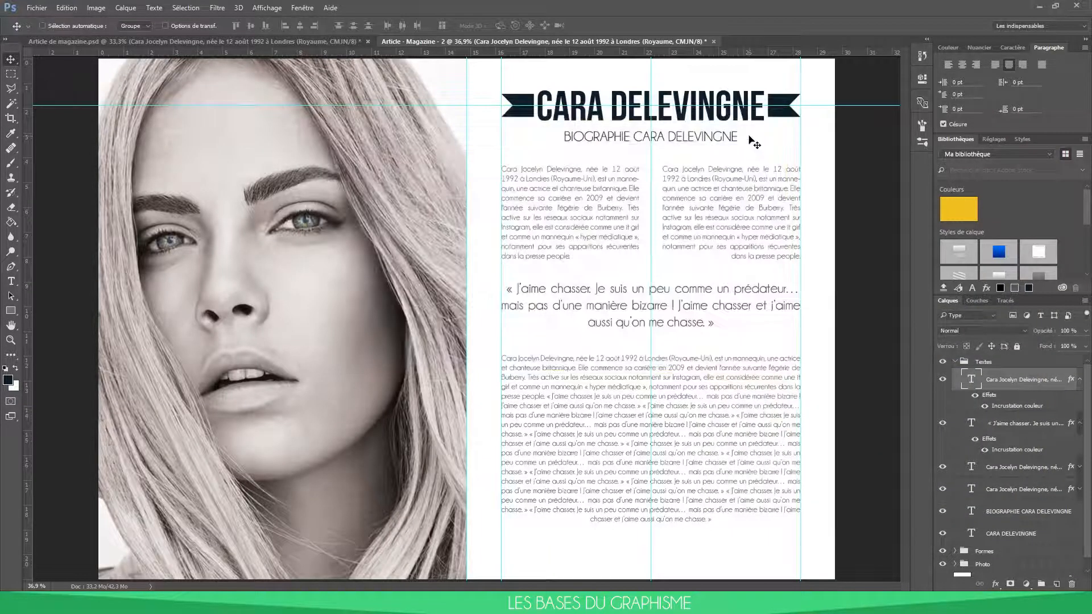
Nudge the long body text slightly upward, tightening the gap below the quote.
key(ctrl+h)
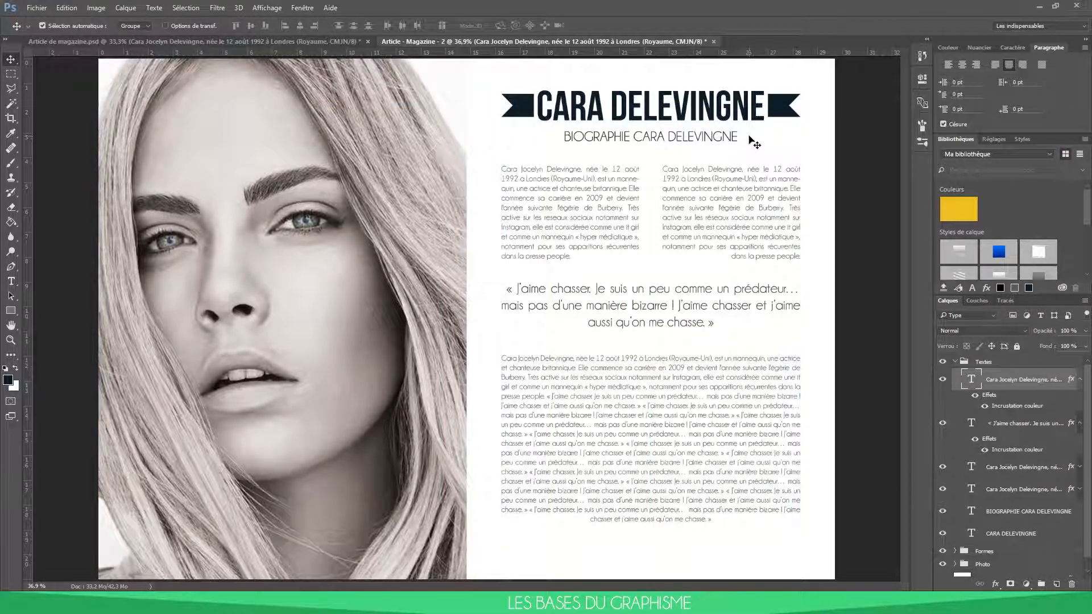
key(ctrl+h)
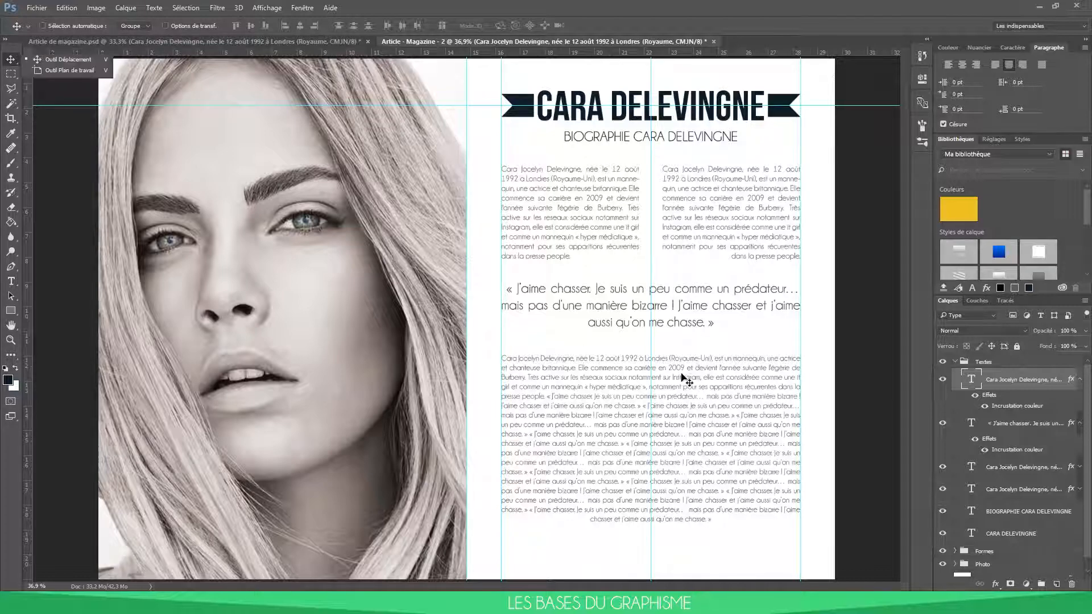
drag(683, 373, 677, 396)
key(ctrl+z)
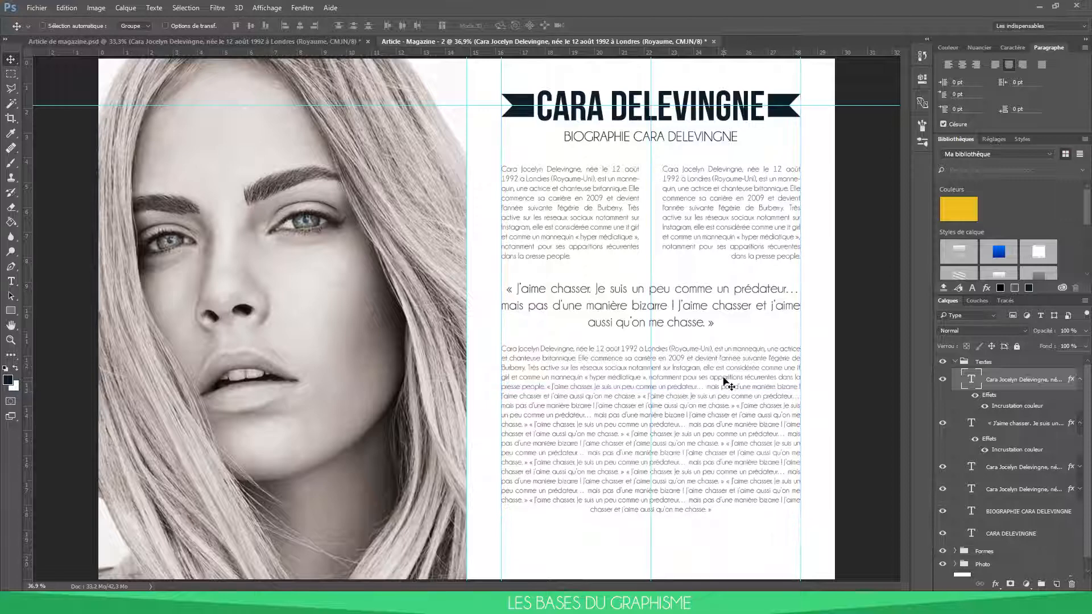
Move the two biography columns, the quote and the body text down together slightly from the subtitle, and hide the guides.
shift+click(1018, 535)
ctrl+click(1027, 515)
drag(714, 220, 711, 228)
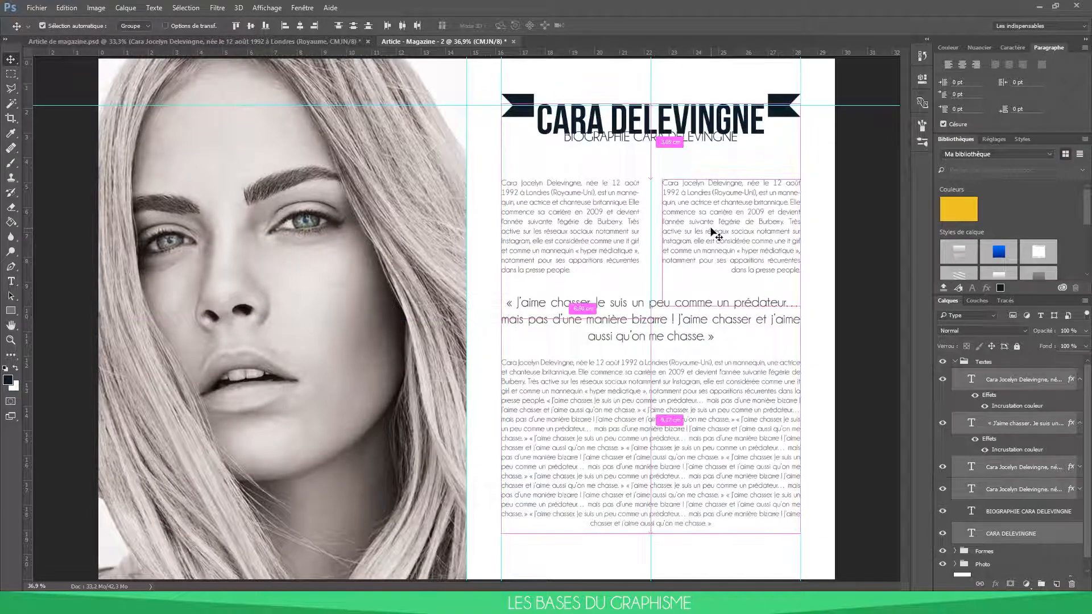
key(ctrl+z)
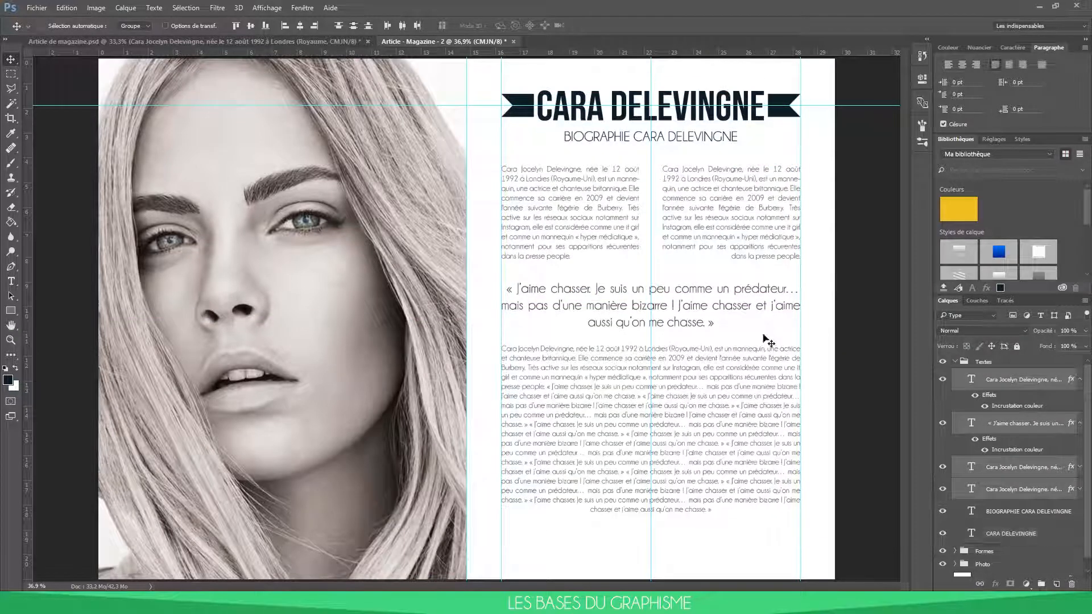
drag(705, 225, 705, 231)
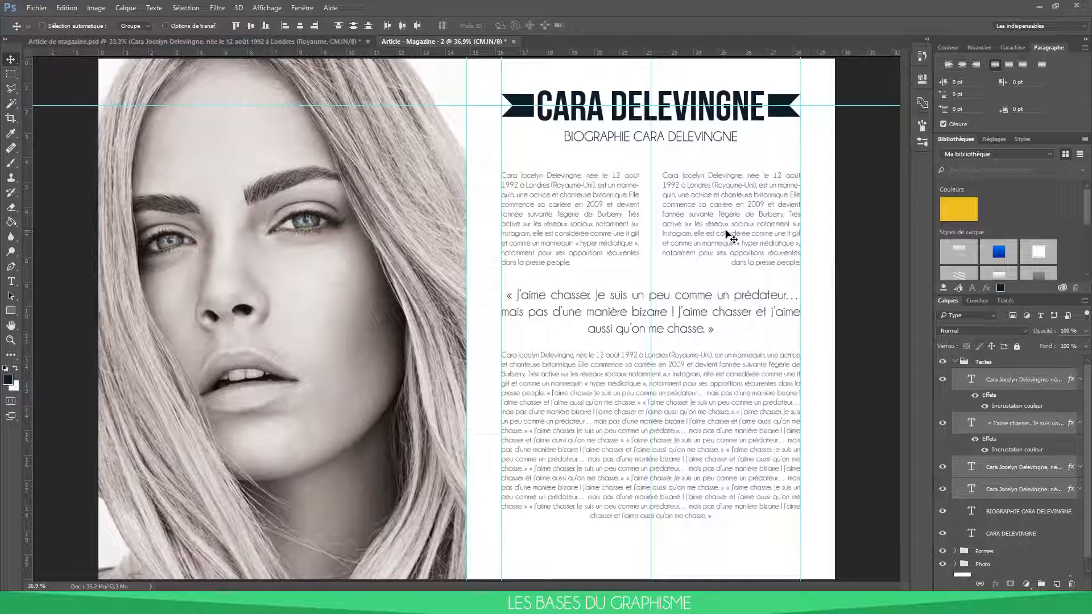
key(ctrl+h)
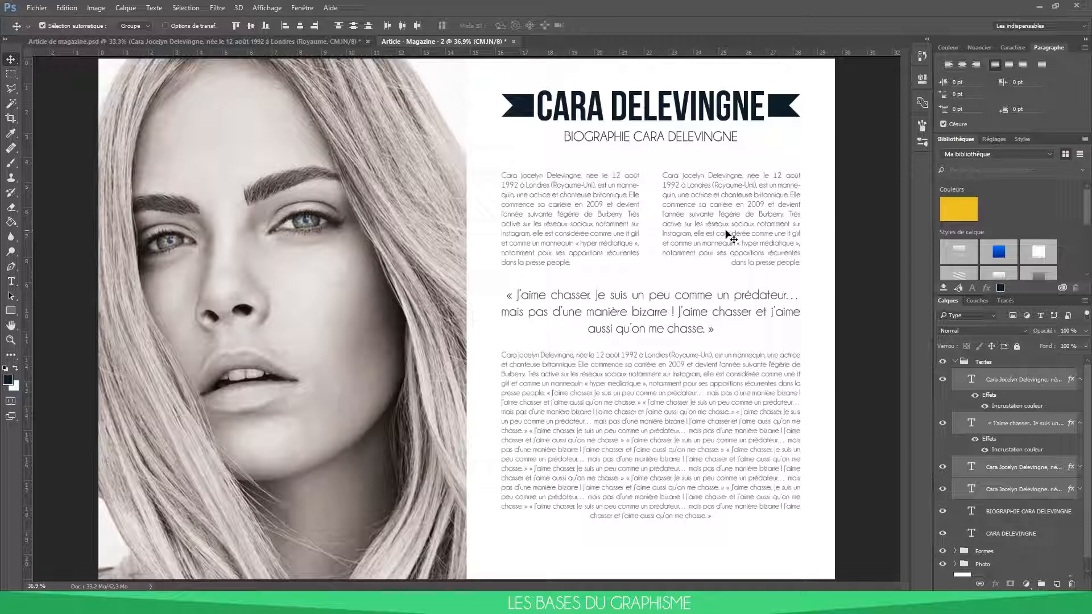
Collapse the Textes group and add a new empty layer above the existing ribbon shapes in the Formes group.
click(955, 362)
click(967, 375)
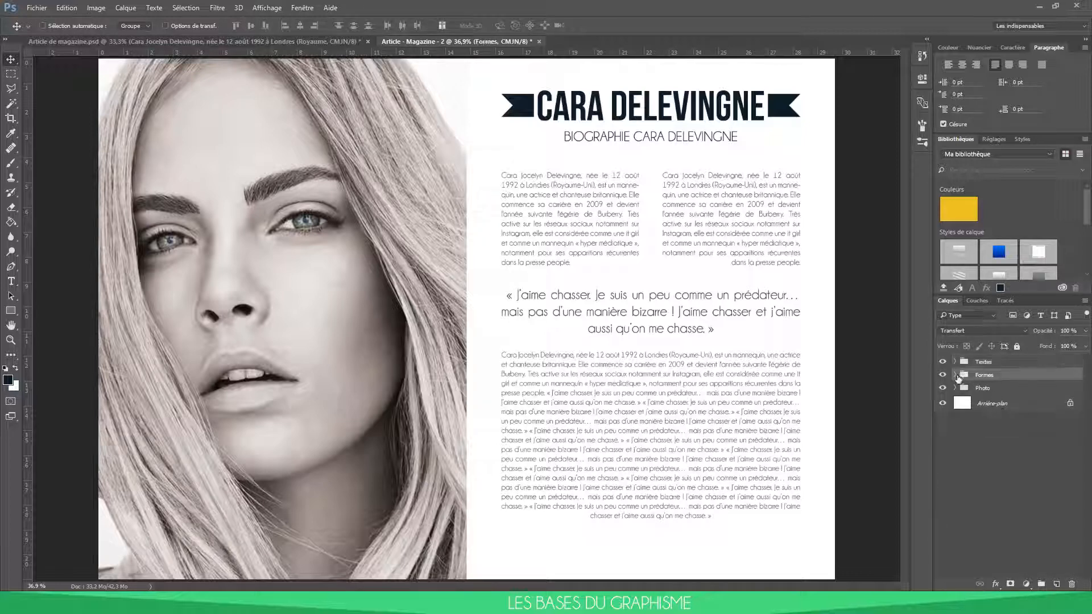
click(956, 375)
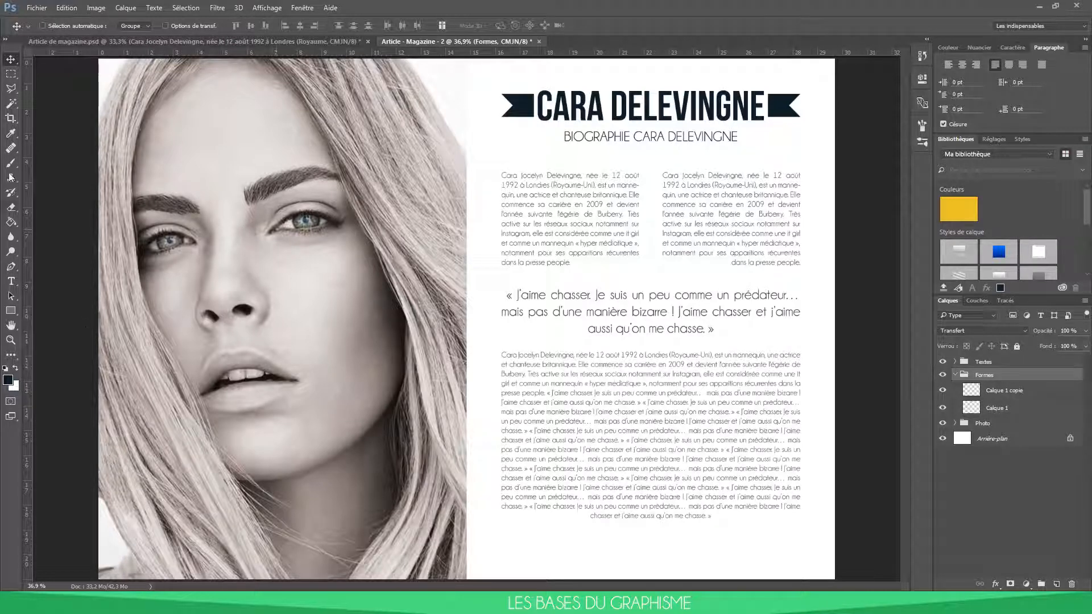
right_click(10, 74)
click(54, 69)
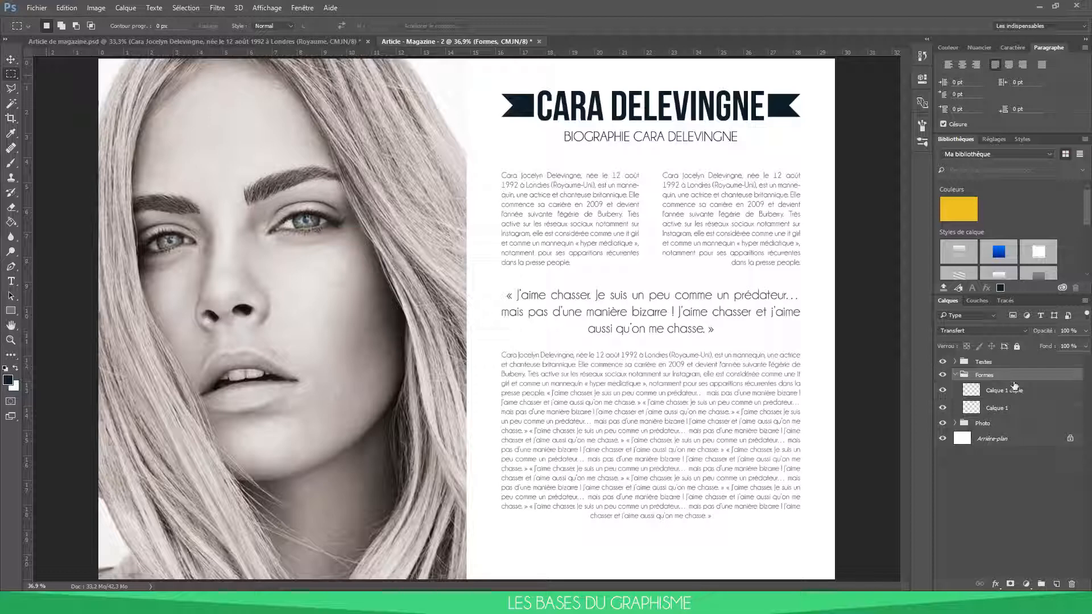
click(1015, 386)
click(1056, 583)
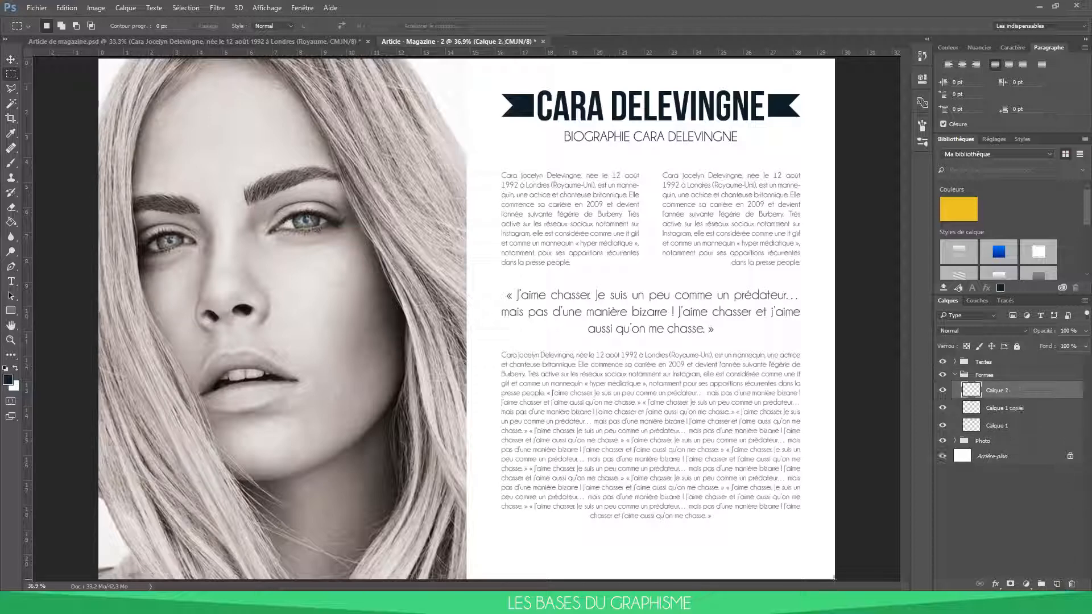
Fill a small upright rectangular selection in the lower-right corner of the spread with the dark navy foreground colour, then deselect it.
drag(834, 578, 819, 547)
click(10, 222)
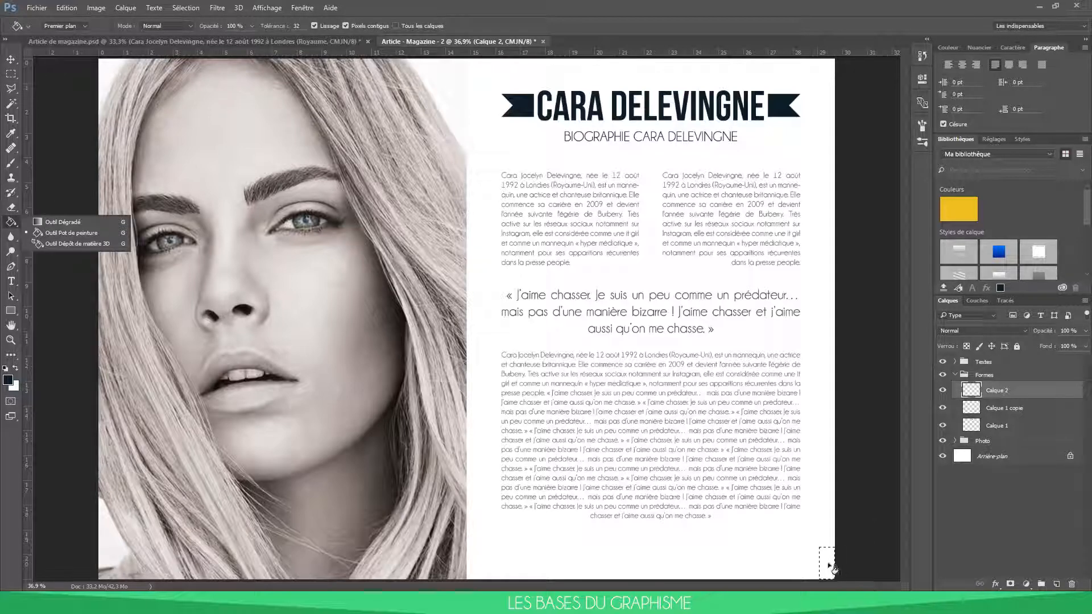
click(832, 567)
click(11, 74)
click(63, 75)
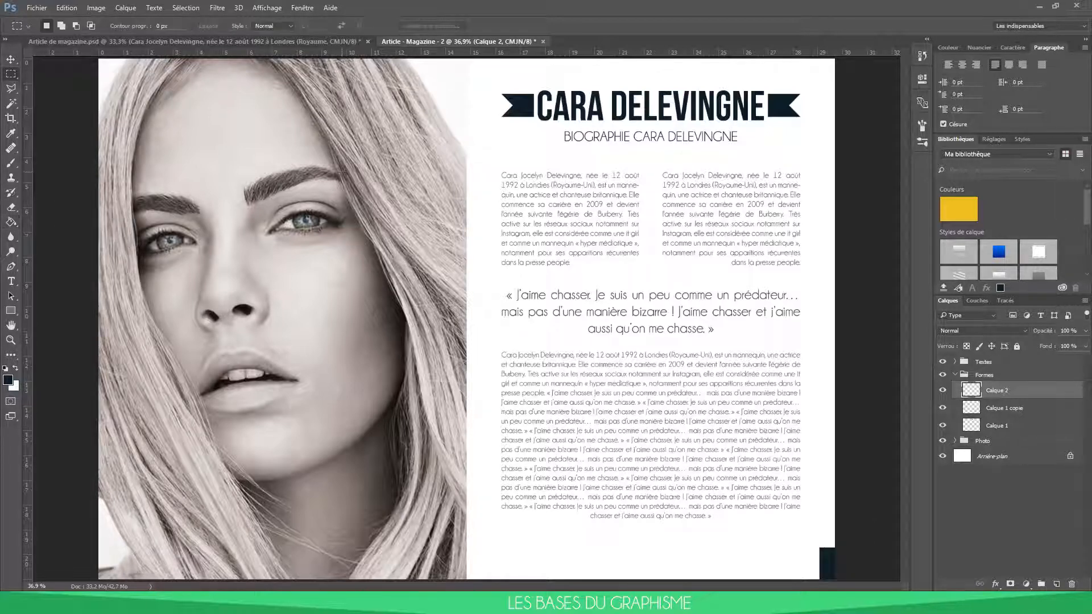
Duplicate the dark corner rectangle and place the copy in the lower-left corner of the portrait page.
key(ctrl+j)
click(11, 59)
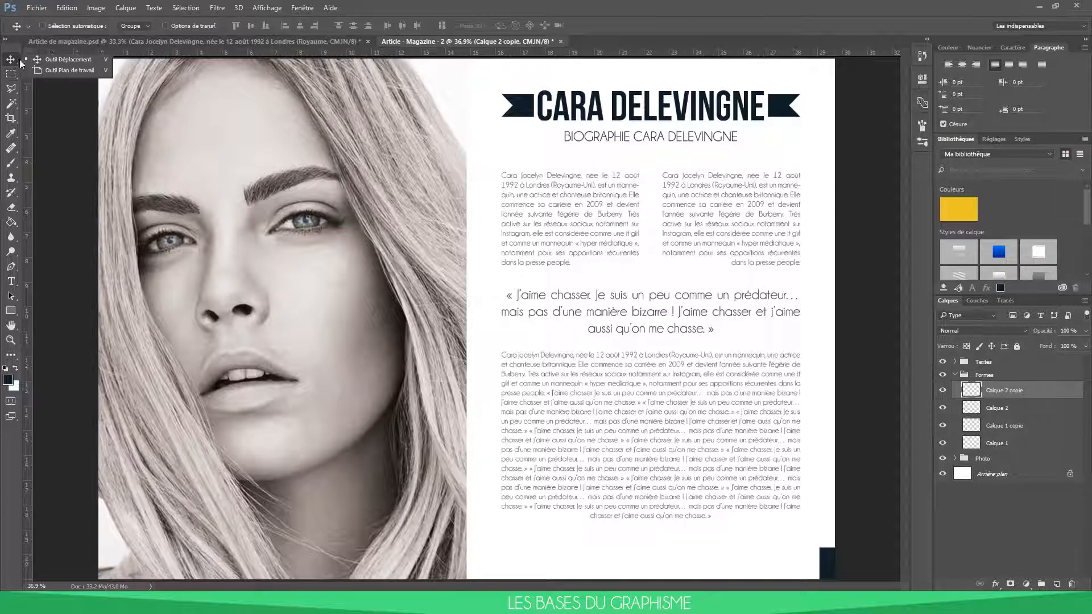
drag(832, 567, 112, 495)
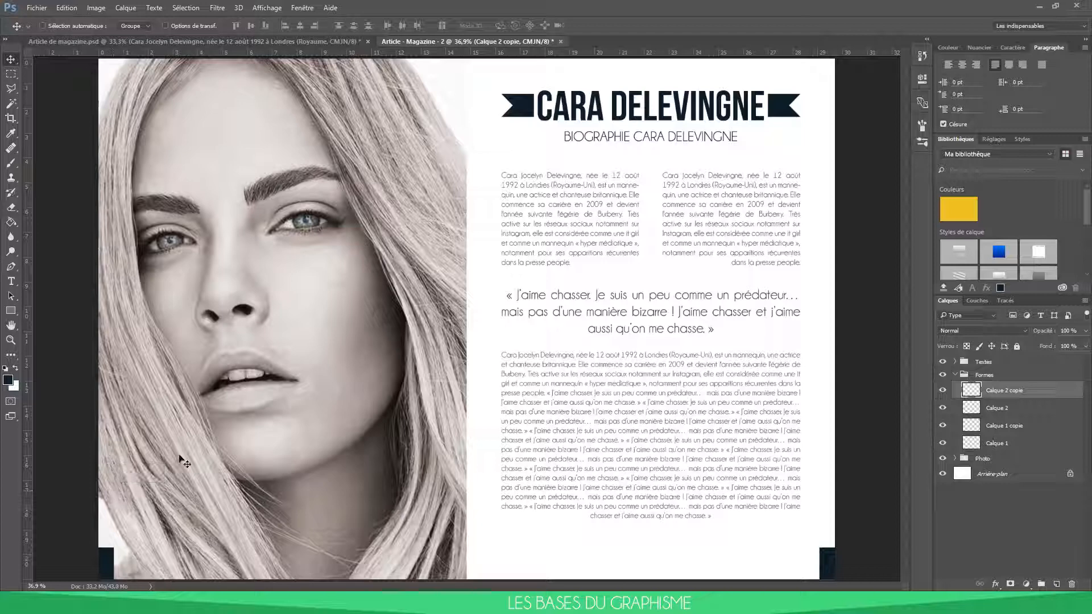
Collapse the Formes group, expand Textes, fold the quote and body text effects, and select the topmost text layer.
click(958, 376)
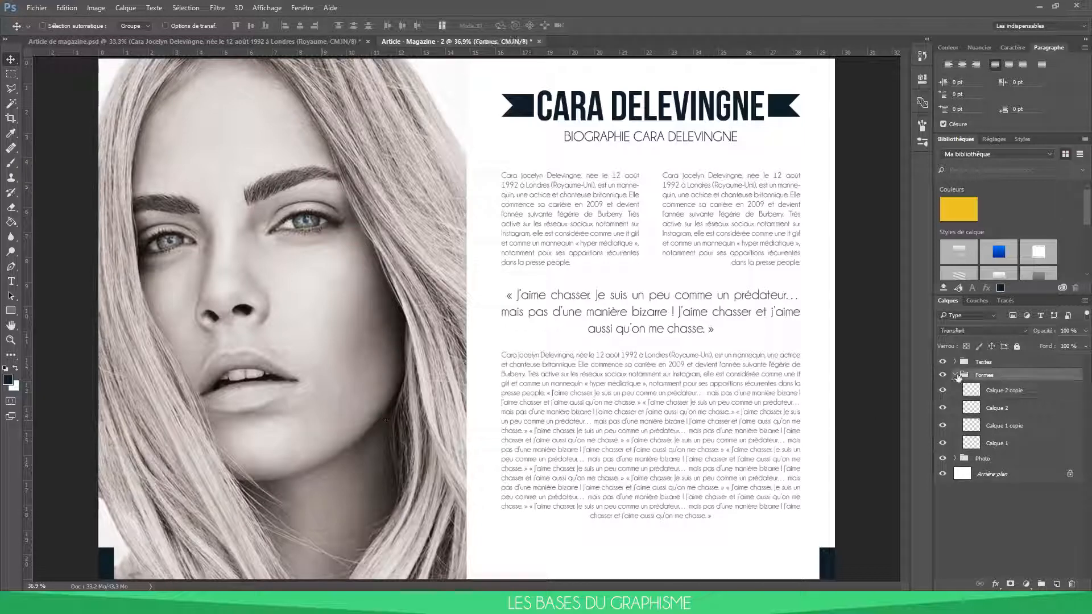
click(958, 363)
click(955, 361)
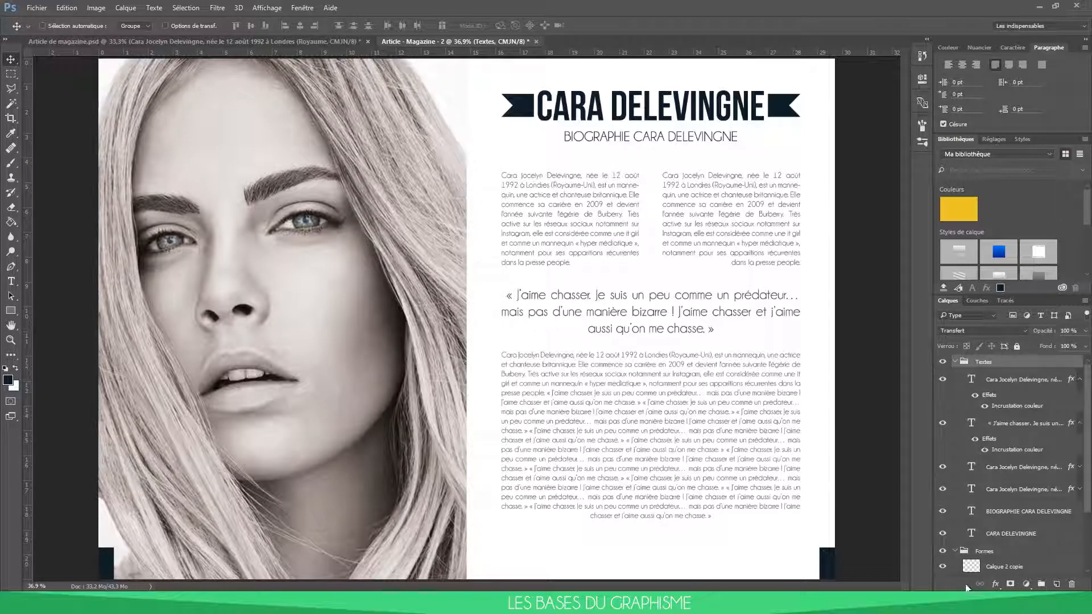
click(957, 550)
click(1079, 422)
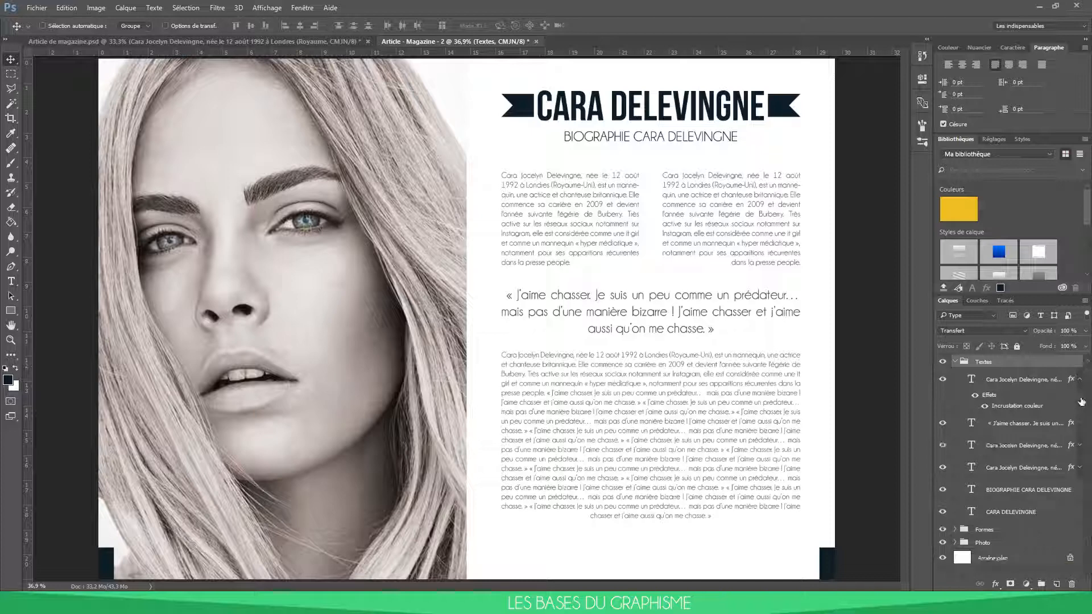
click(1078, 381)
click(1017, 376)
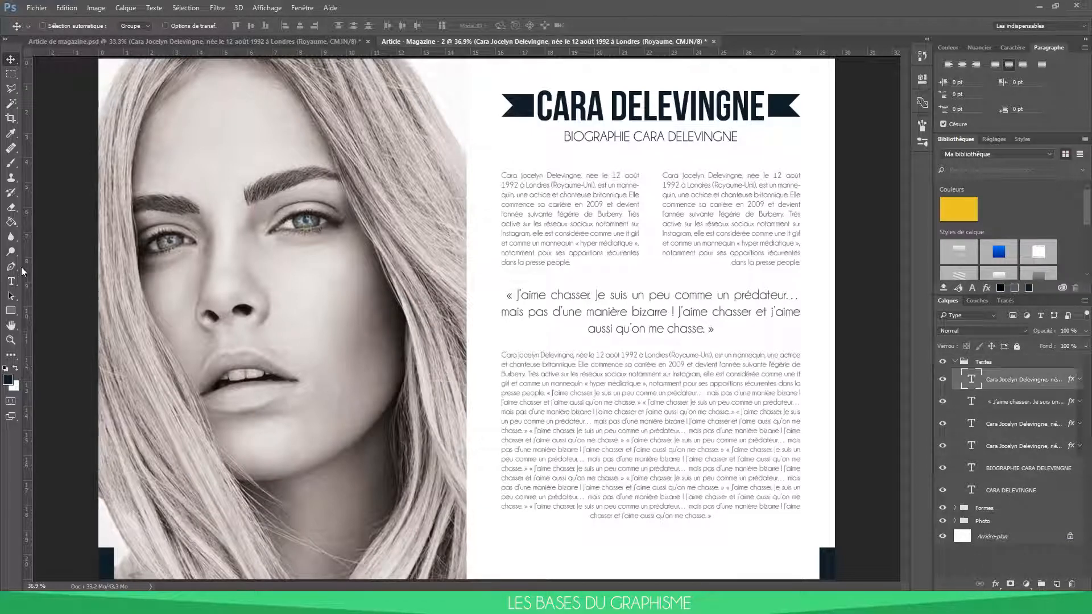
Add a white 16 pt page number 2 on the dark rectangle in the lower-right corner.
click(10, 281)
click(837, 562)
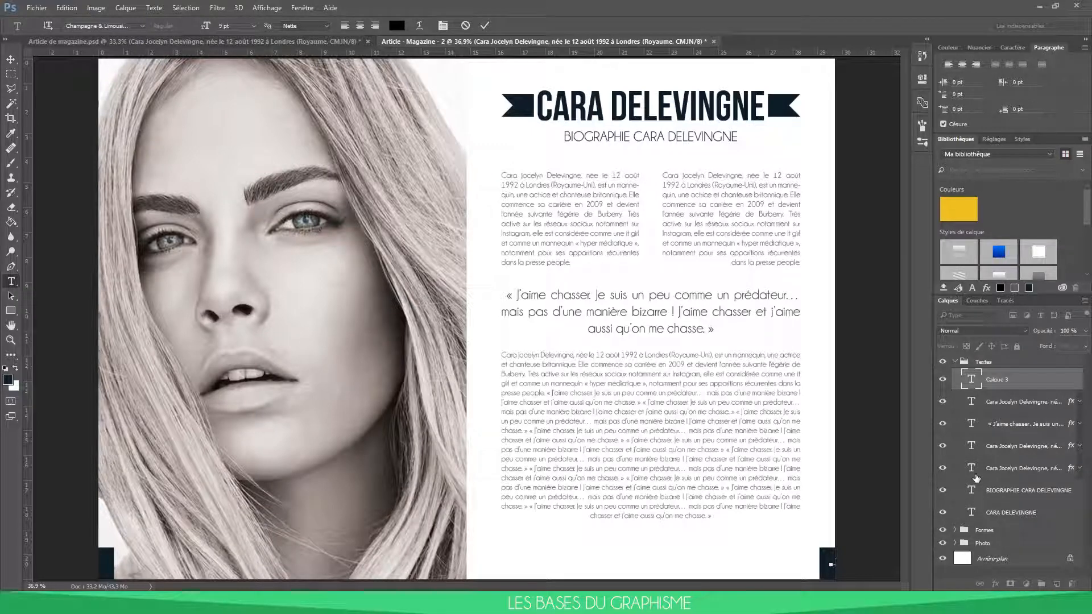
click(16, 368)
click(253, 25)
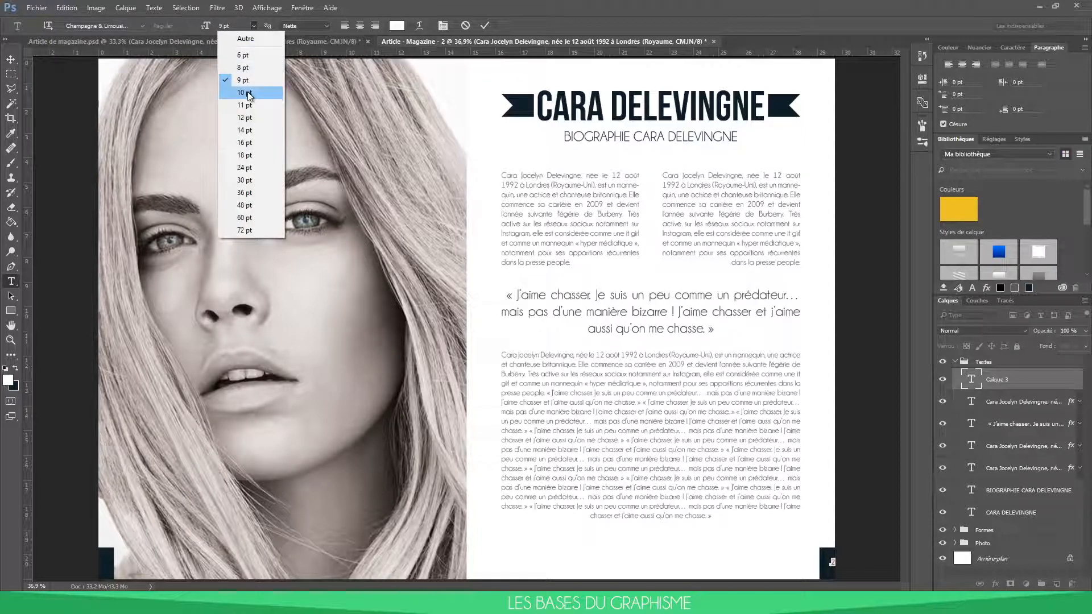
click(248, 105)
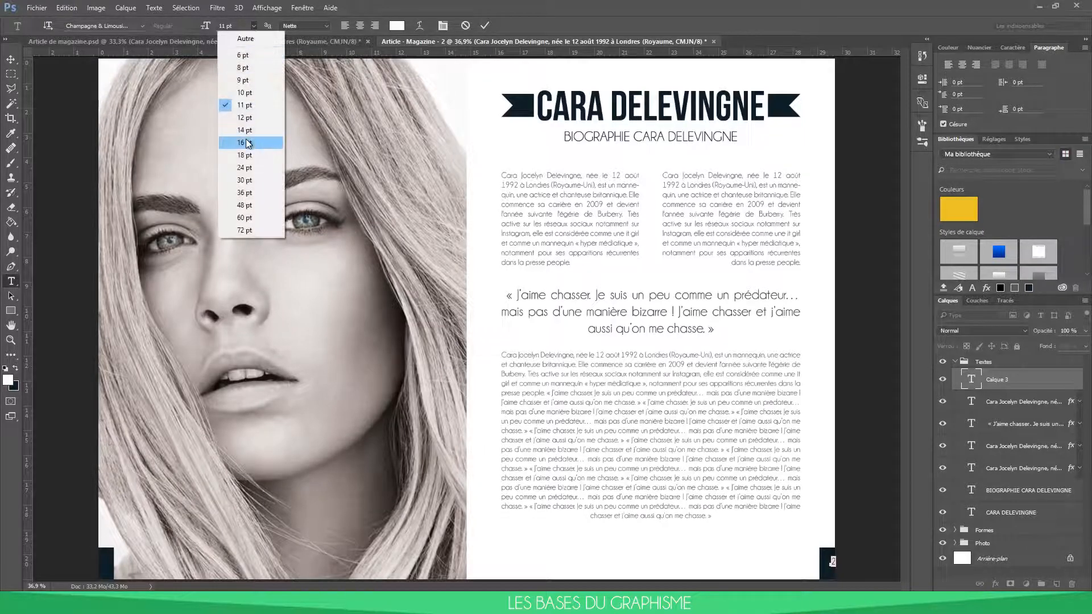
click(244, 143)
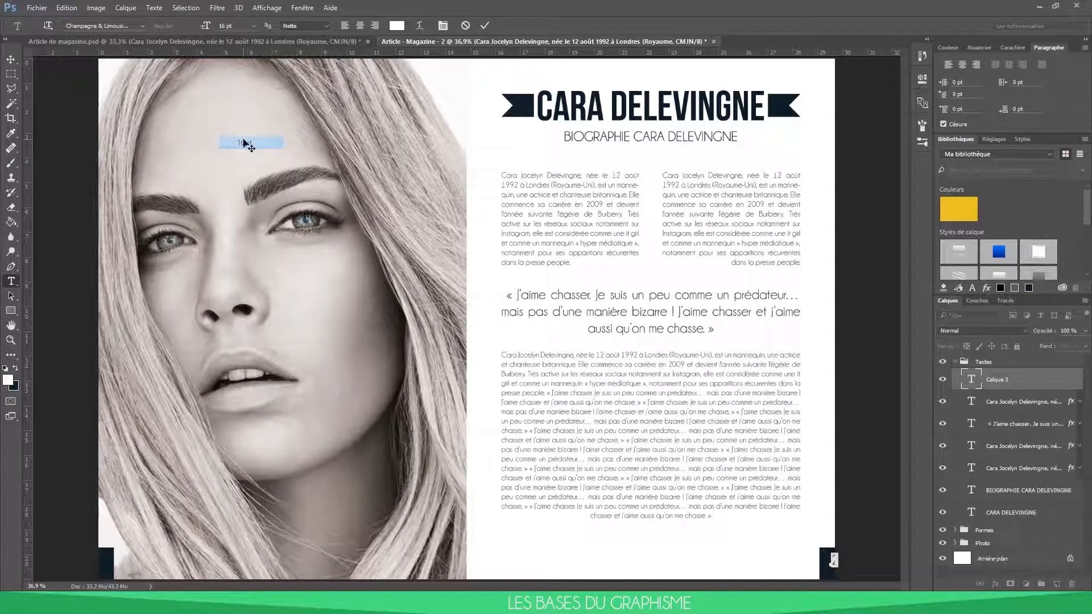
click(11, 60)
drag(833, 564, 828, 567)
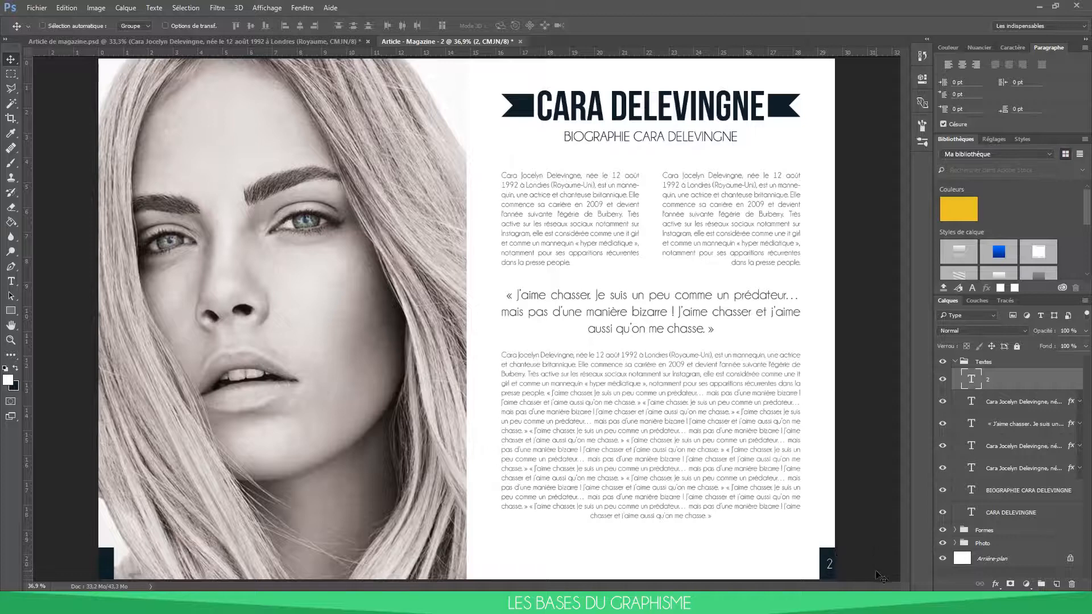
Centre the page number 2 horizontally inside its dark rectangle.
scroll(879, 570, up, 6)
drag(704, 517, 695, 312)
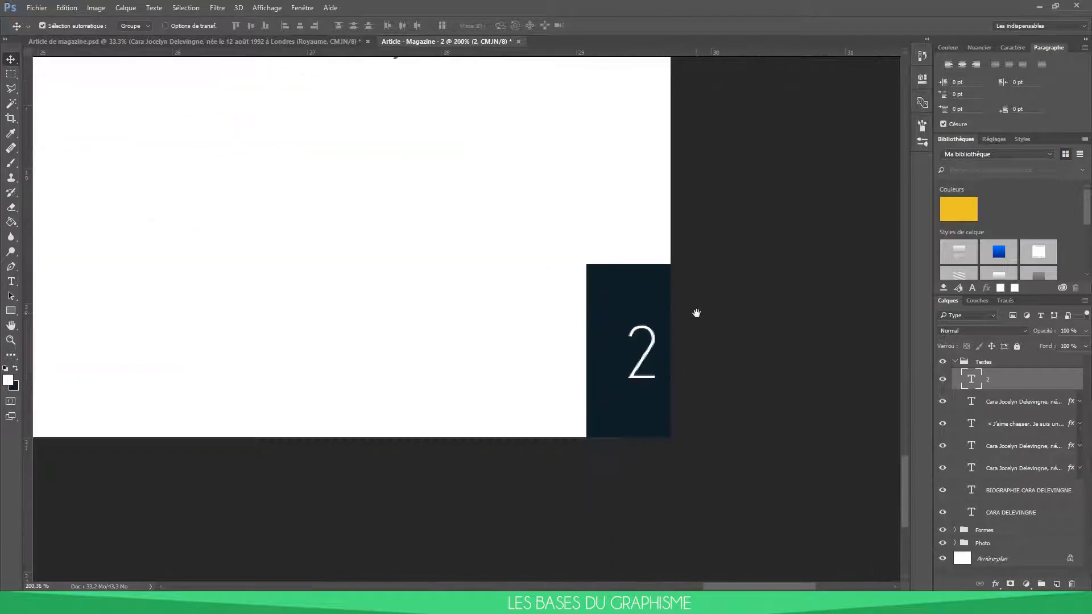
scroll(664, 365, up, 3)
scroll(666, 369, up, 2)
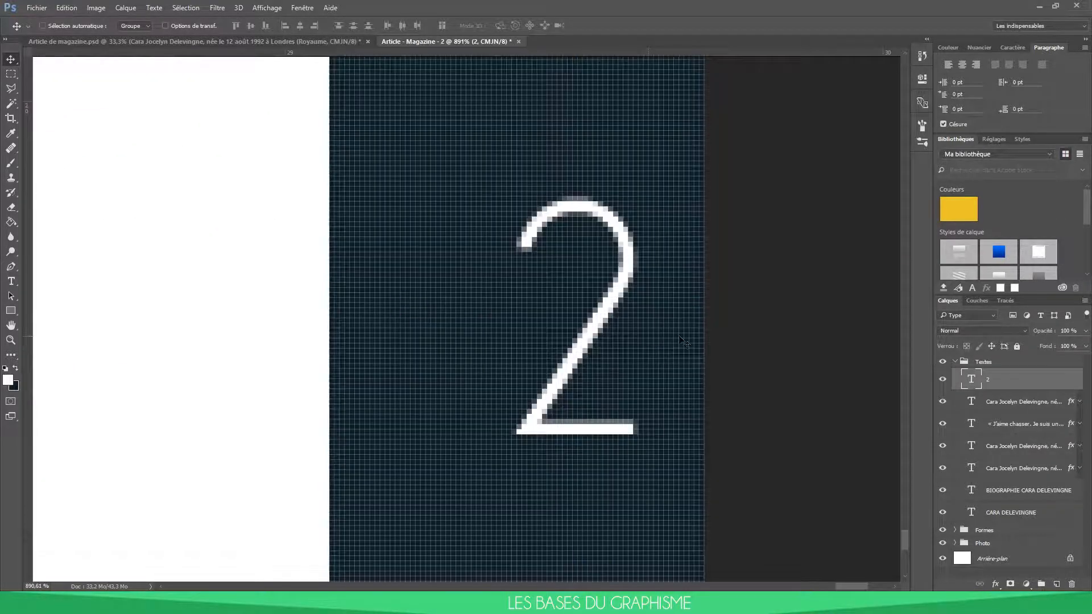
drag(596, 302, 542, 302)
scroll(589, 296, down, 5)
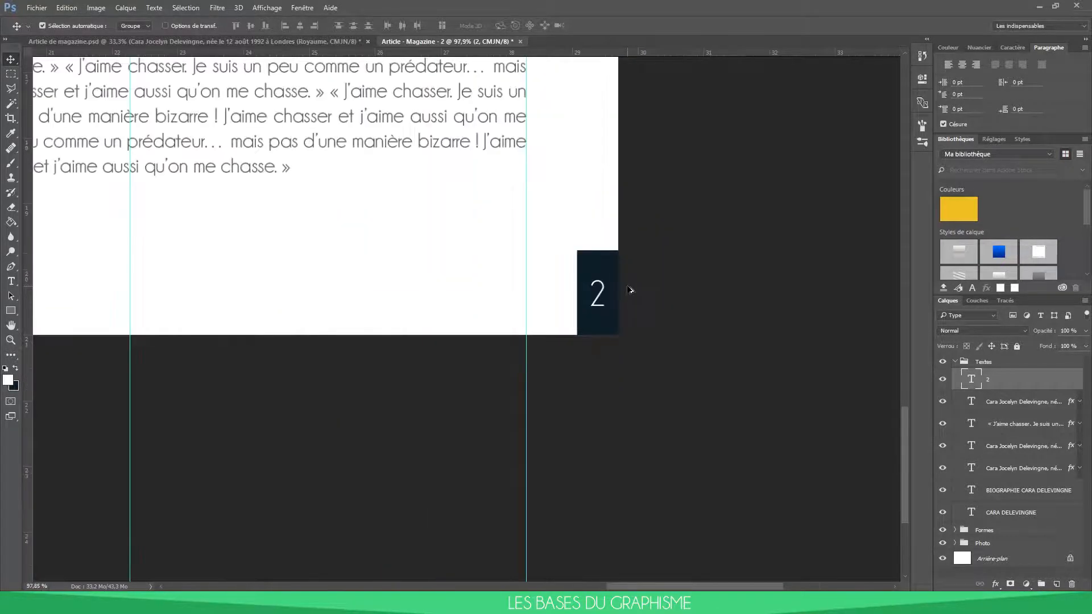
scroll(629, 290, down, 5)
scroll(635, 289, up, 1)
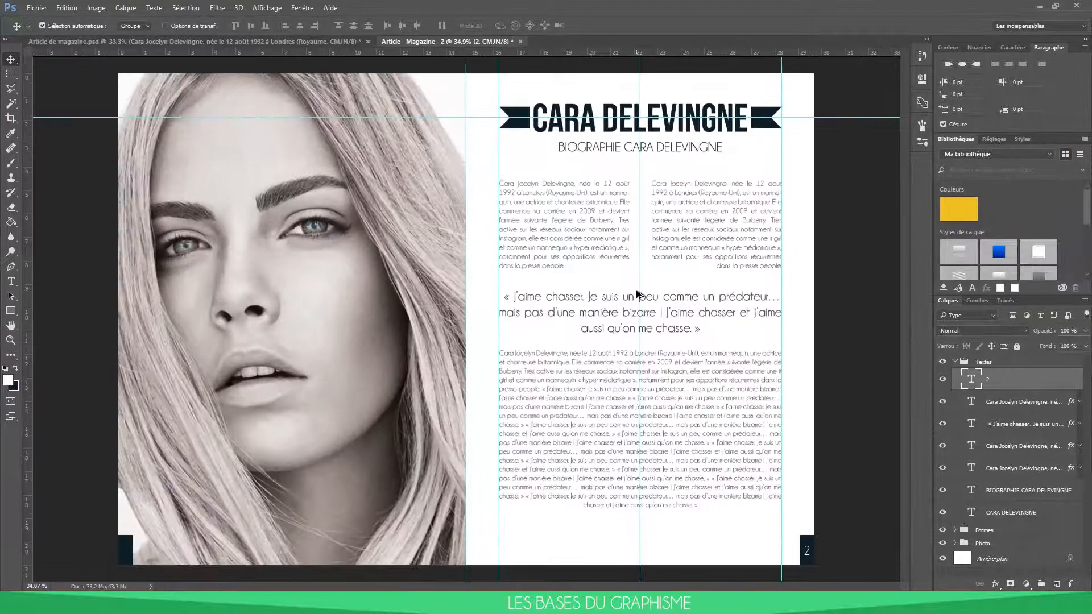
Copy the page number onto the lower-left rectangle, change it to 1, and check its placement.
drag(800, 487, 115, 442)
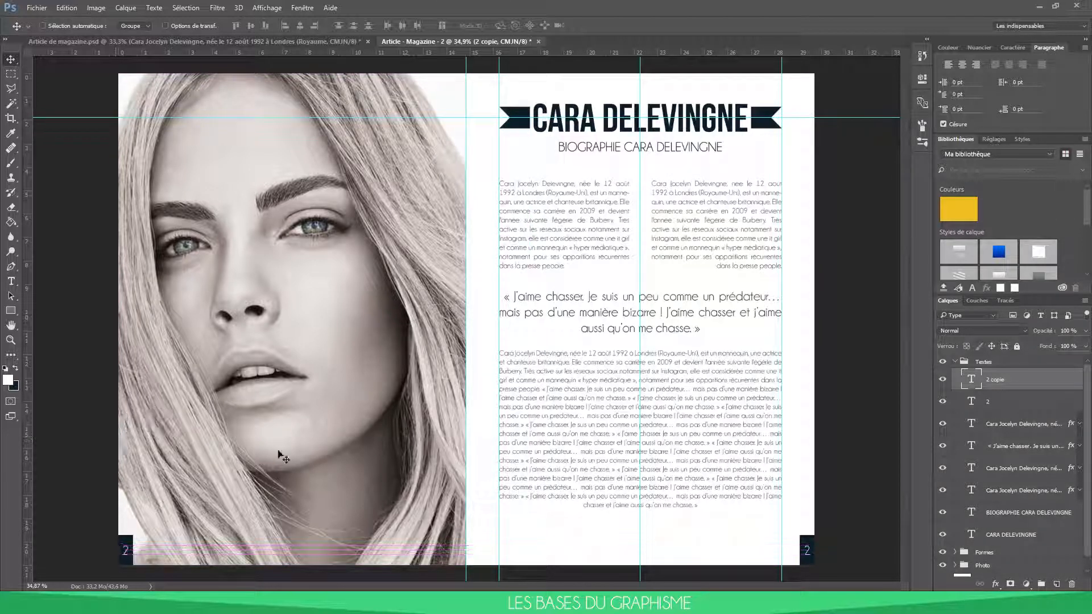
double_click(968, 384)
text(1)
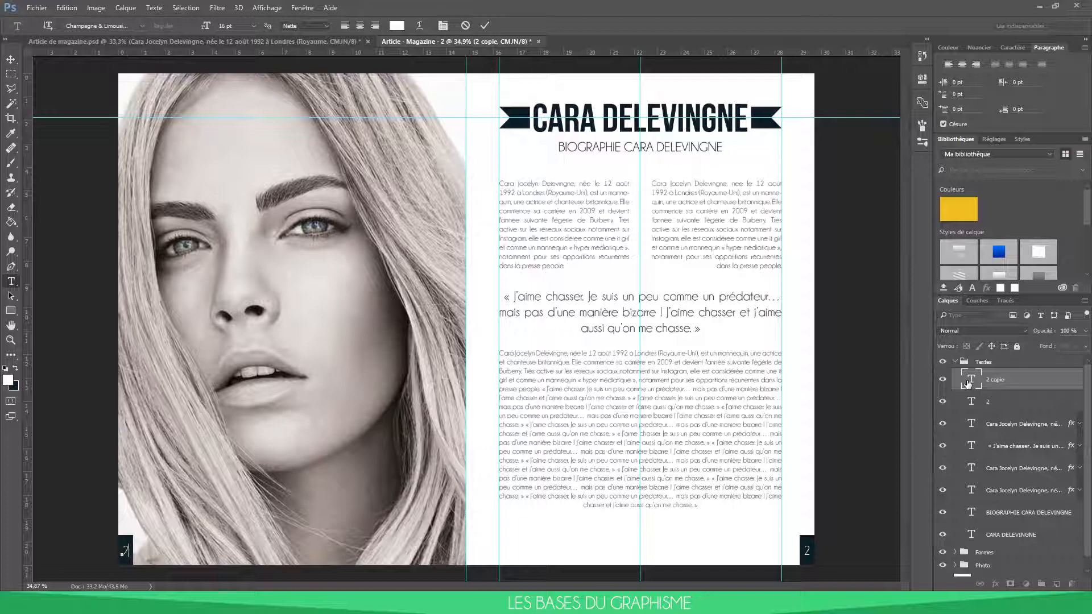
click(11, 60)
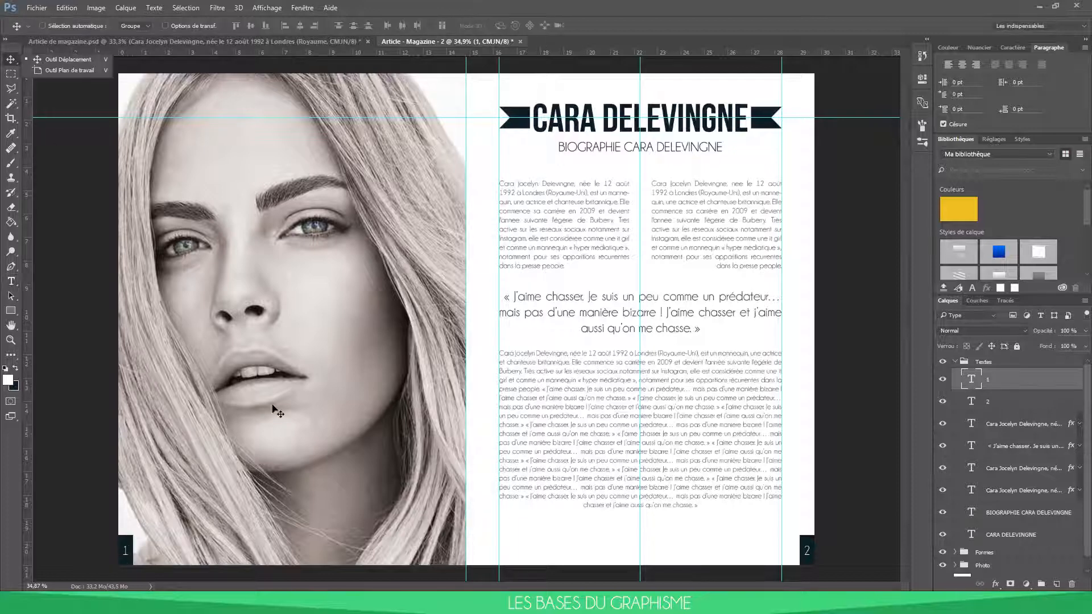
click(95, 154)
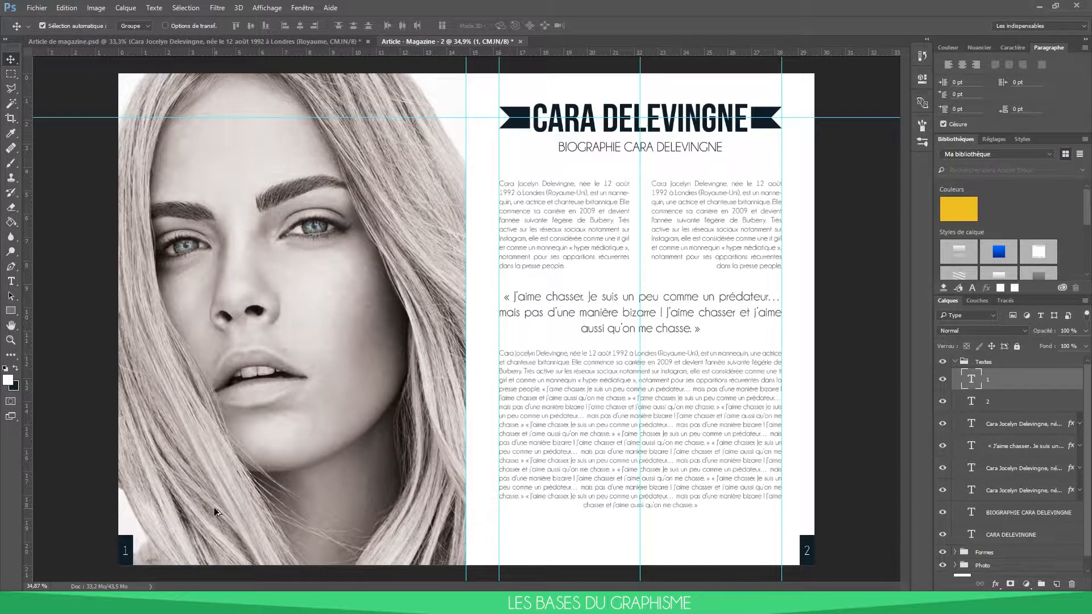
scroll(213, 507, up, 4)
drag(86, 563, 187, 426)
scroll(190, 423, up, 8)
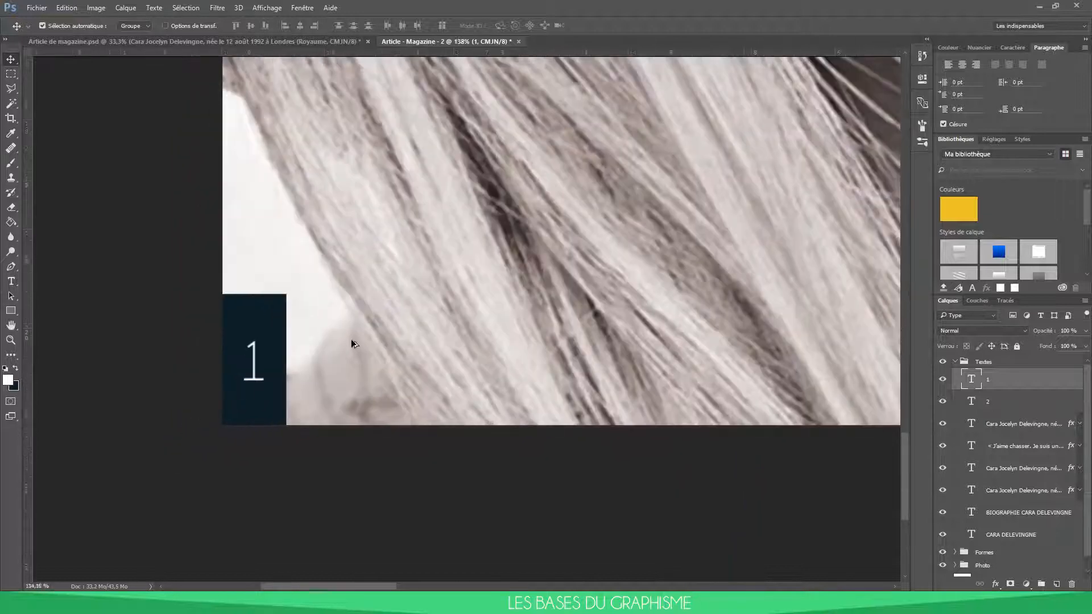
scroll(350, 339, down, 10)
scroll(421, 404, up, 2)
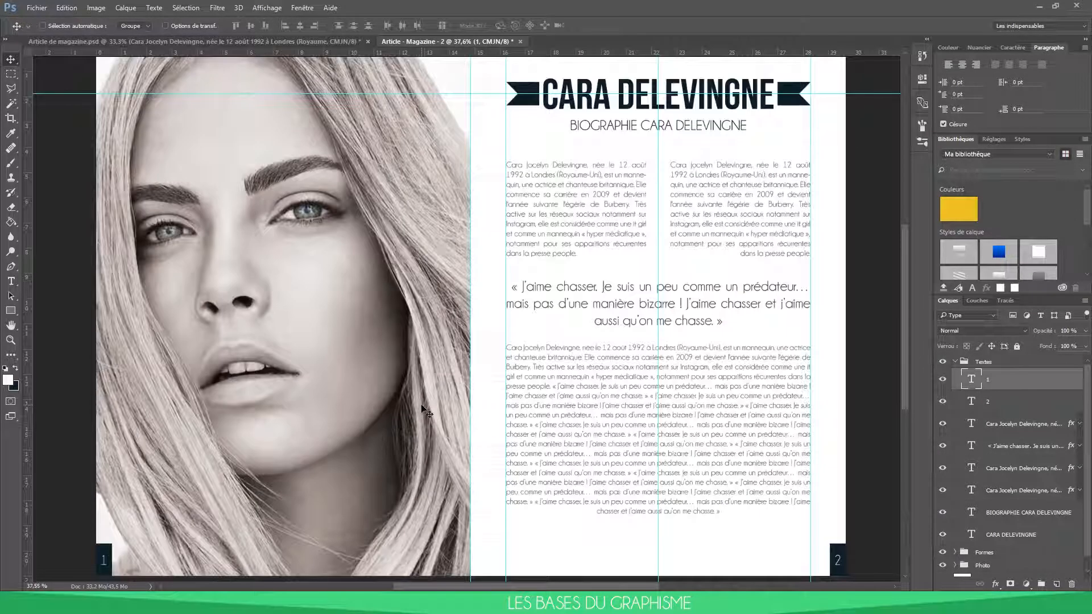
click(12, 280)
click(203, 560)
text(YOUTU)
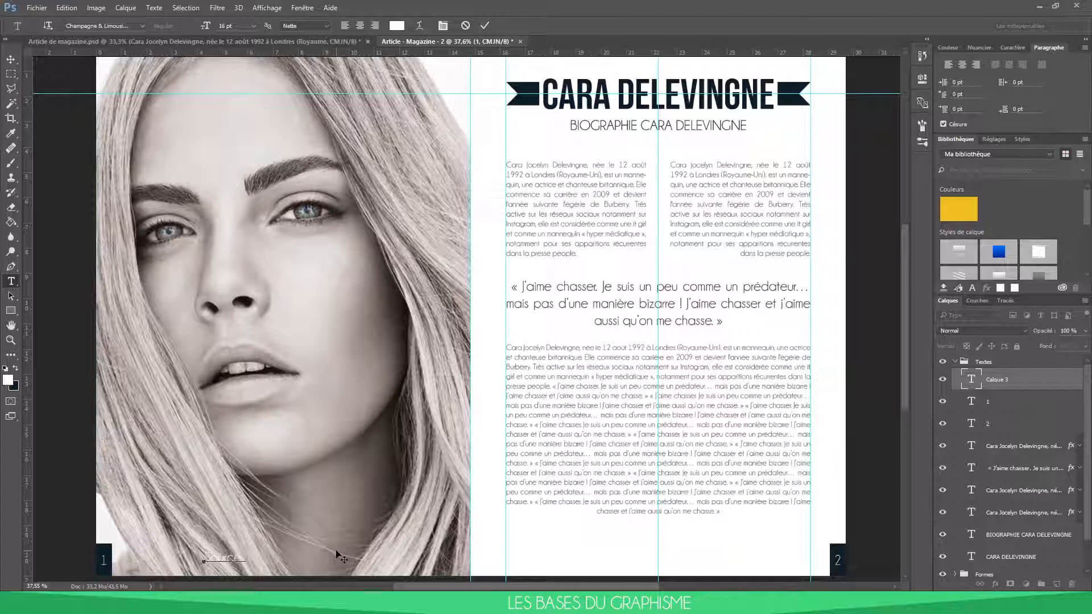
text( : www.textedexample.com)
Reduce the whole source line to a font size smaller than 8 pt and commit the text.
drag(380, 557, 202, 557)
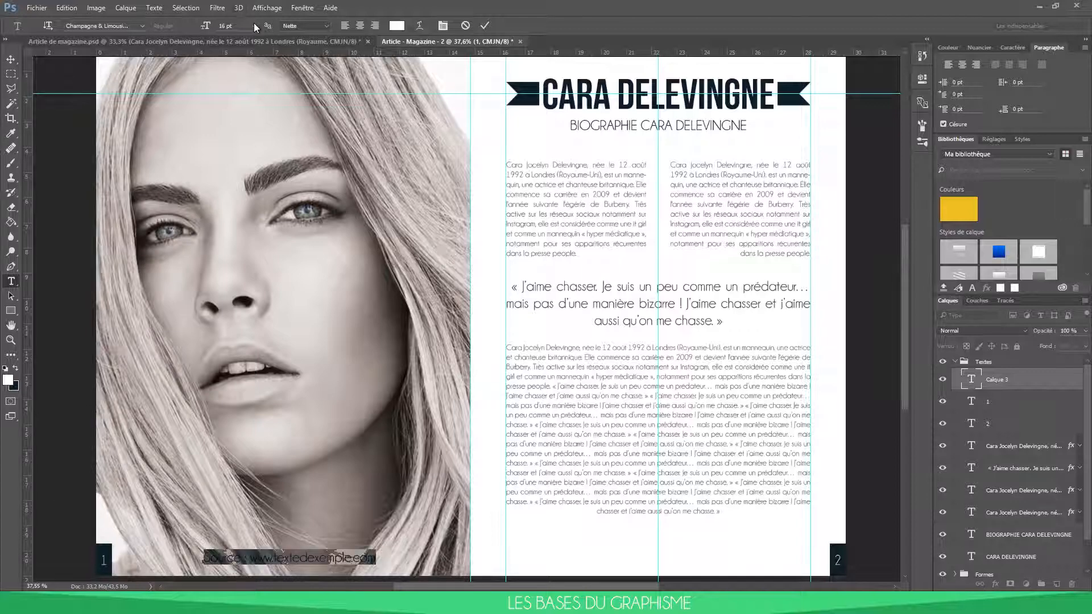
click(253, 26)
click(254, 66)
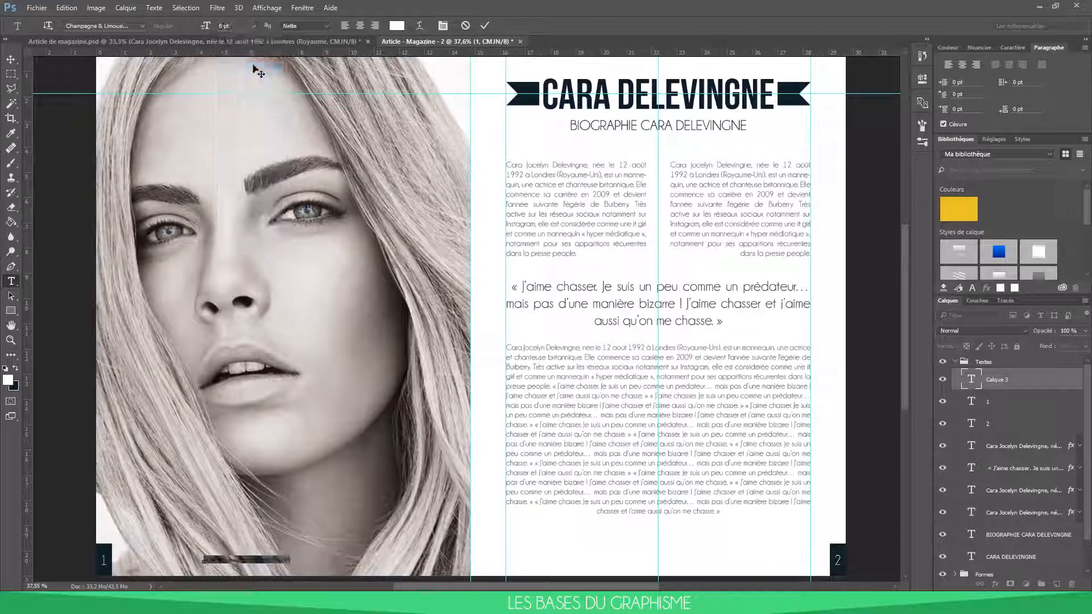
click(257, 23)
click(244, 55)
click(10, 59)
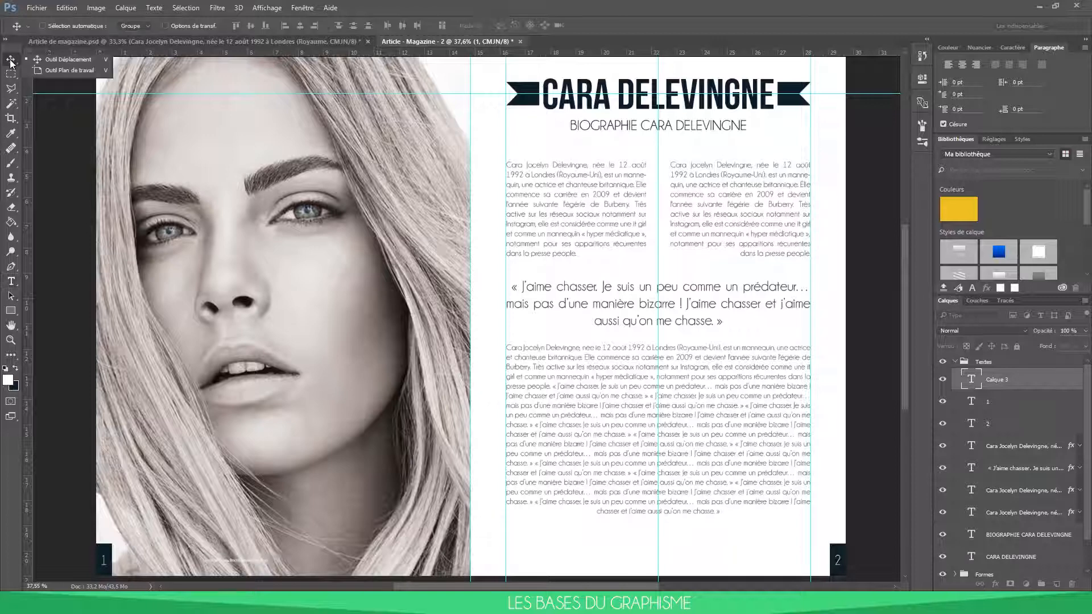
Move the source line into the lower-right corner of the portrait photo and check its placement up close.
drag(254, 576, 447, 449)
ctrl+click(455, 562)
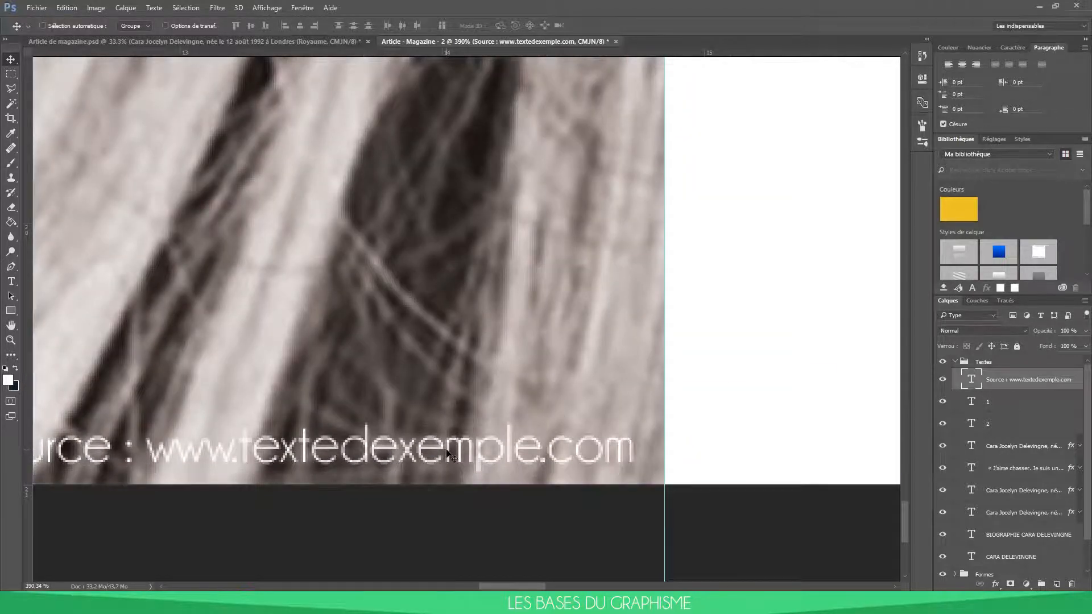
ctrl+alt+click(447, 449)
Show the whole spread without guides and collapse the Textes group.
key(ctrl+0)
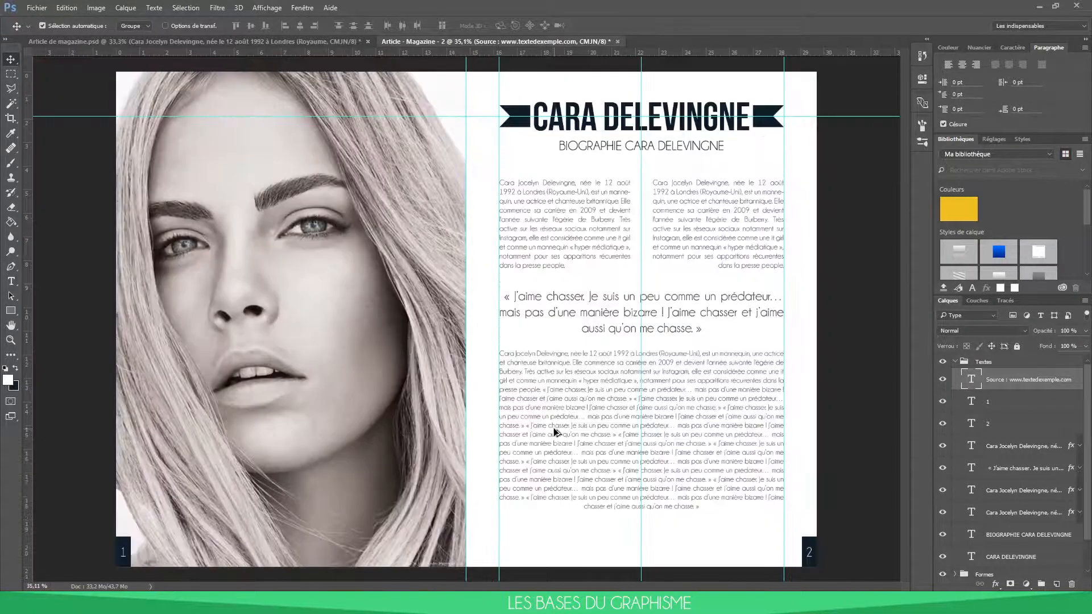
key(ctrl+h)
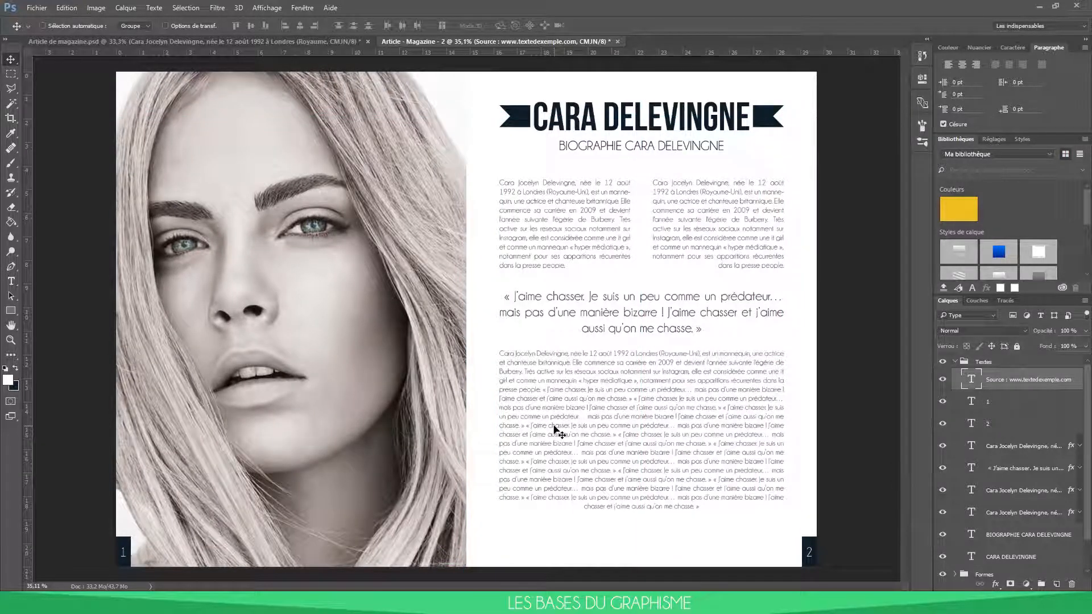
click(956, 362)
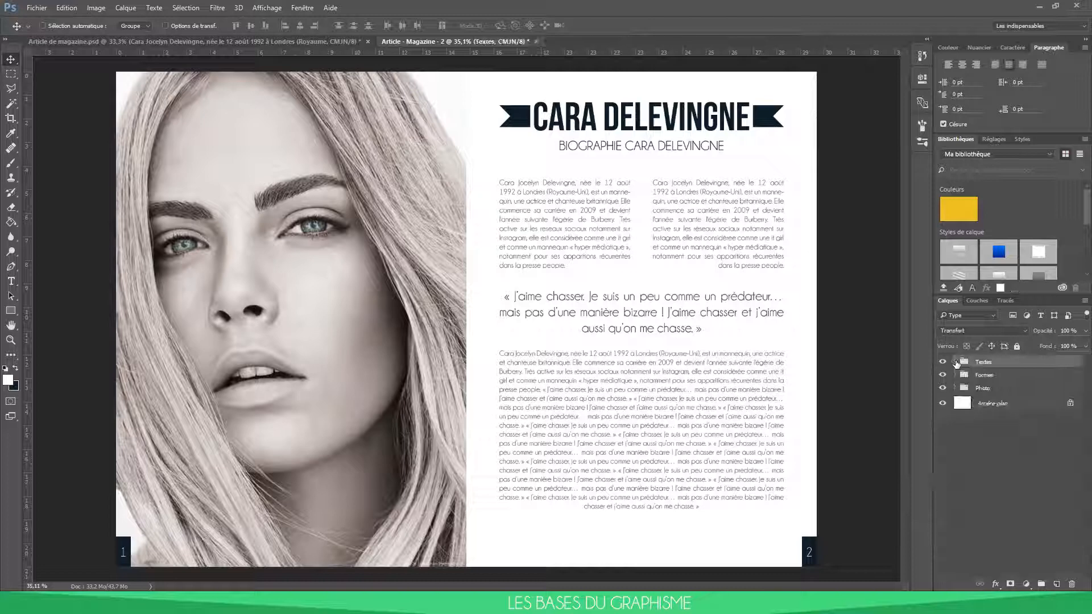
Try to save the document on the desktop (Bureau) as a Photoshop file over the existing Article de magazine.
click(32, 10)
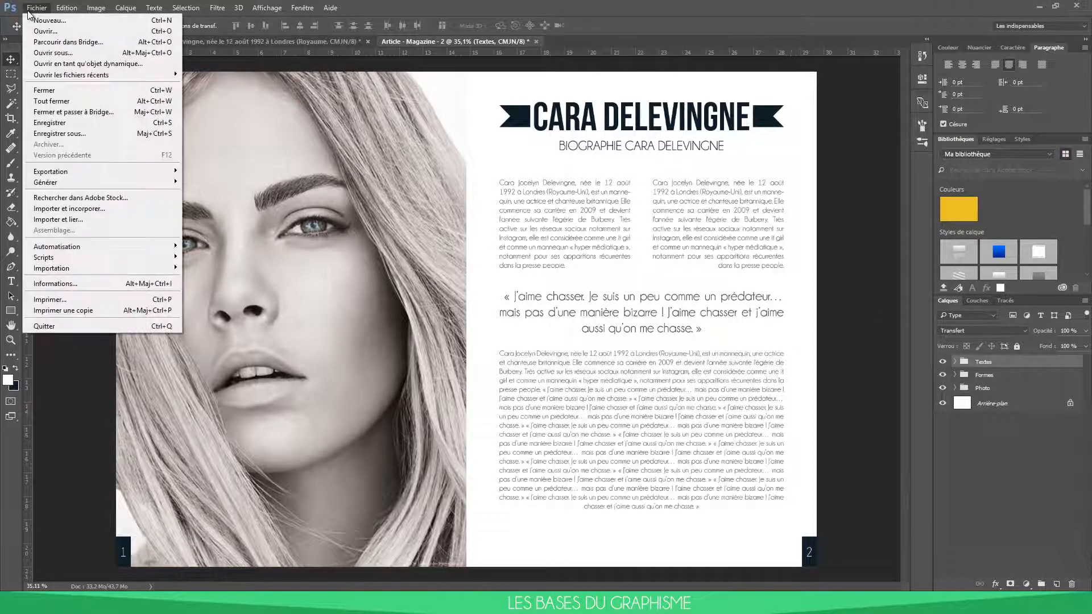
click(80, 133)
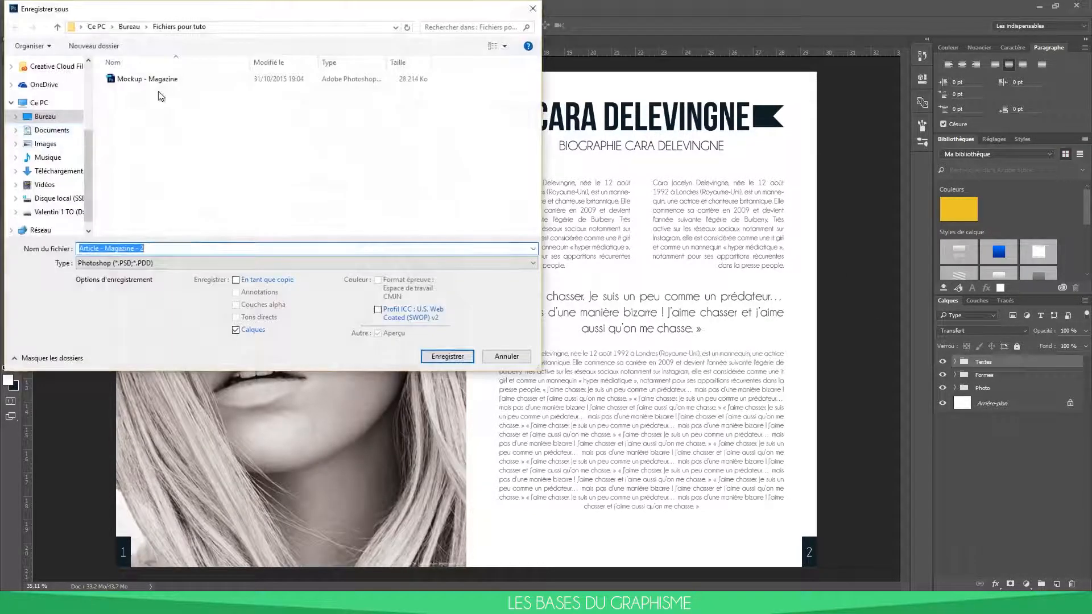
click(130, 27)
click(153, 91)
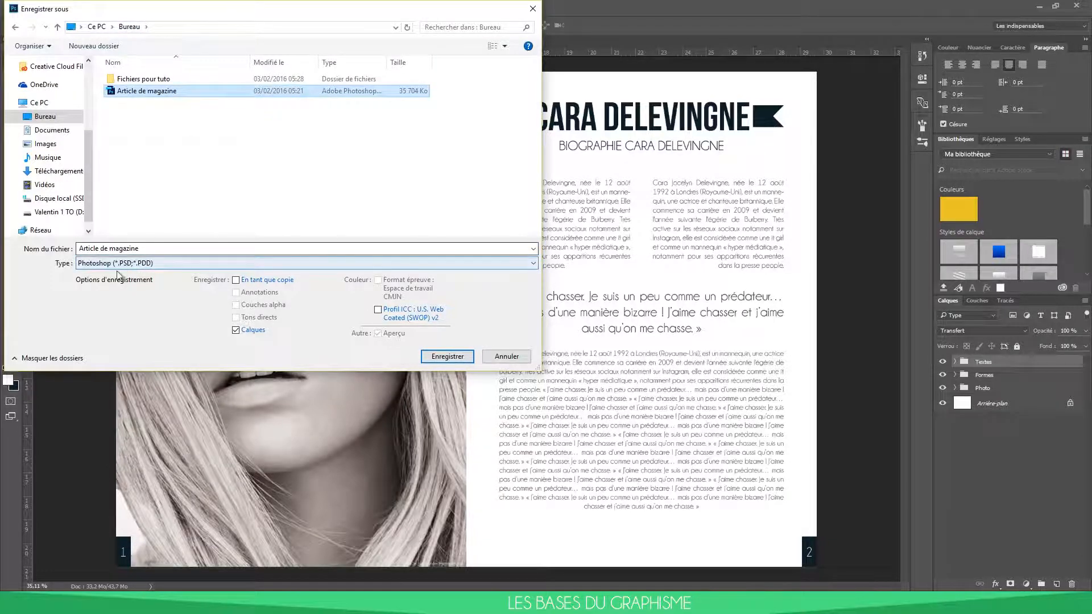
click(447, 358)
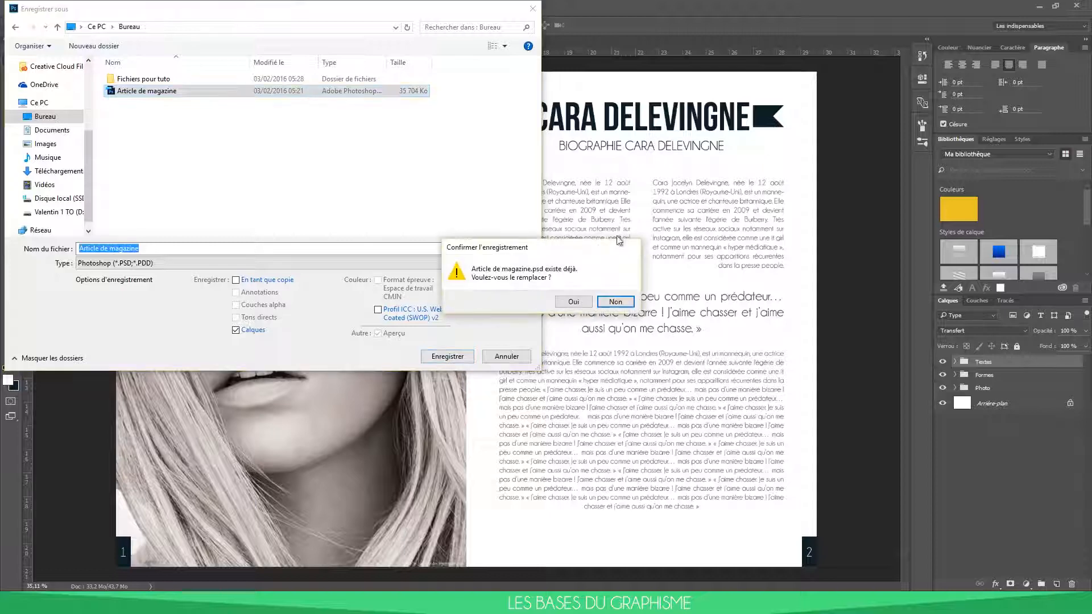
click(578, 303)
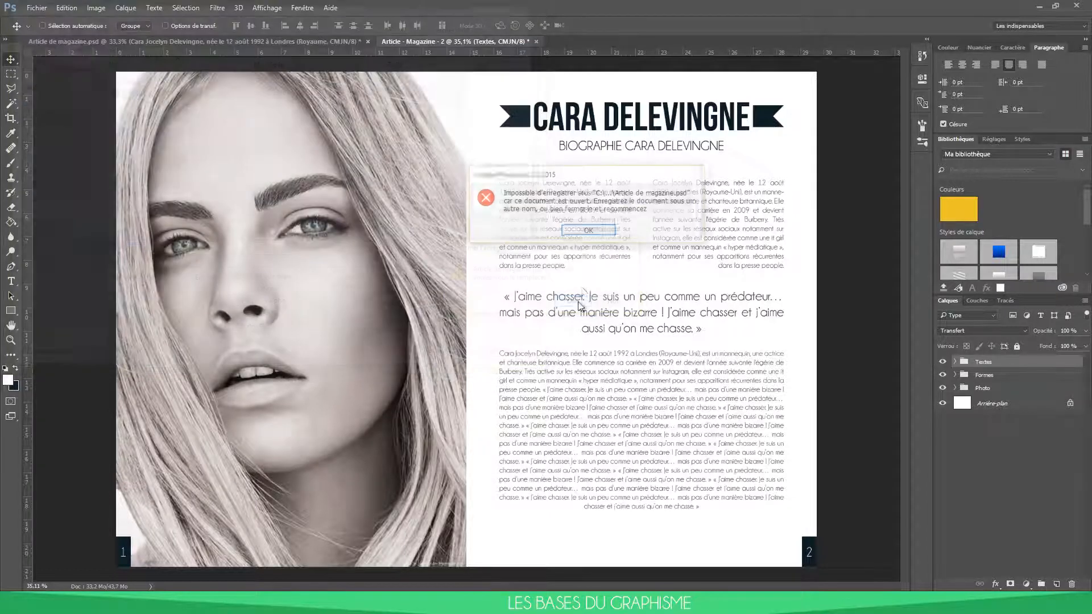
click(583, 232)
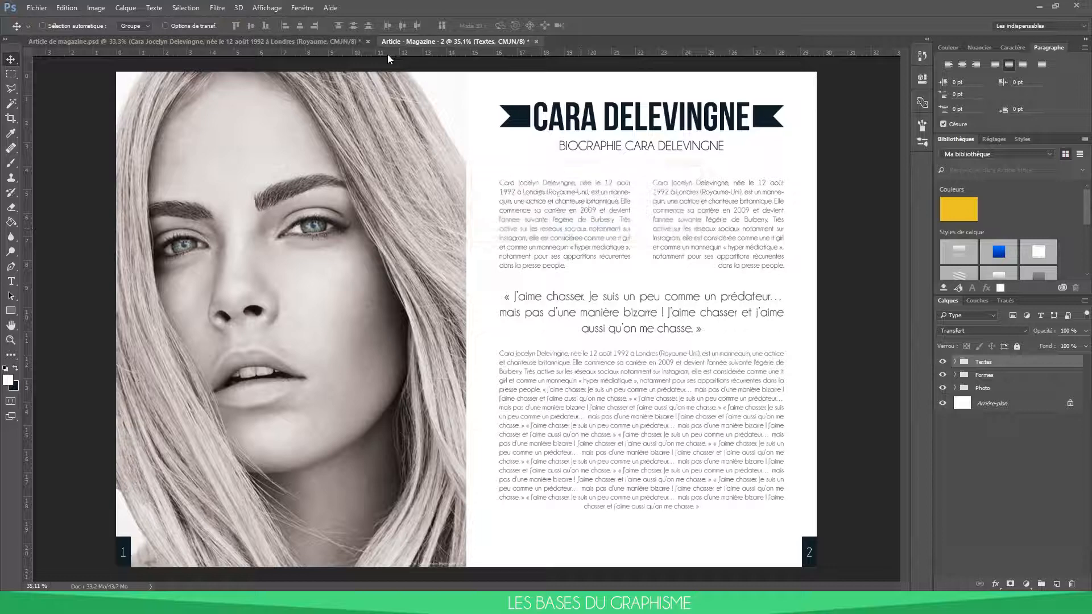
Close the other open document, Article de magazine.psd, and save the current spread over that file on the desktop.
click(367, 42)
click(576, 224)
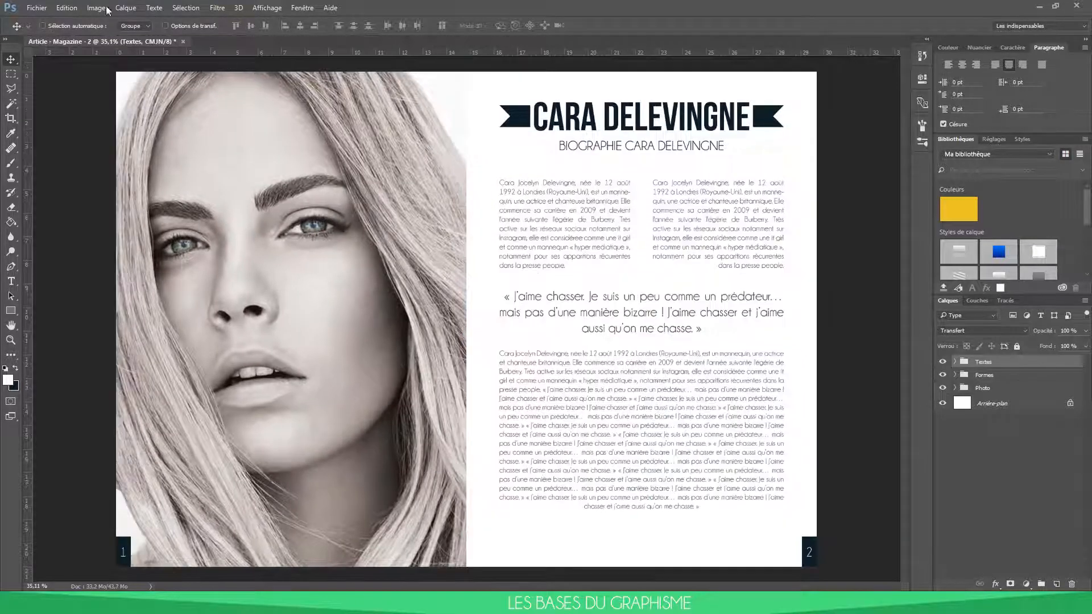
click(37, 9)
click(70, 133)
click(136, 96)
click(446, 356)
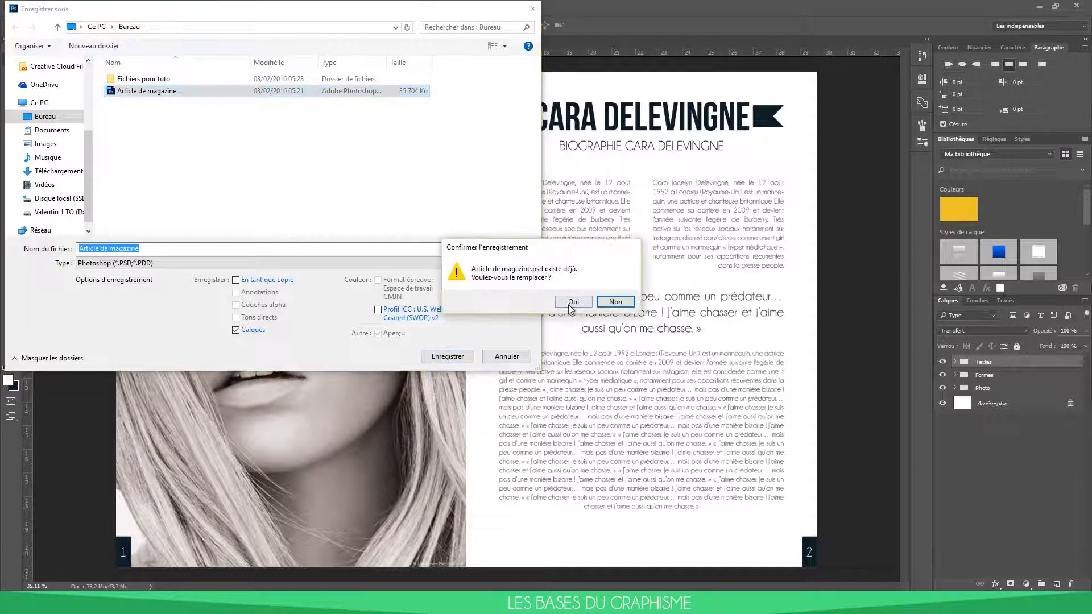
click(571, 303)
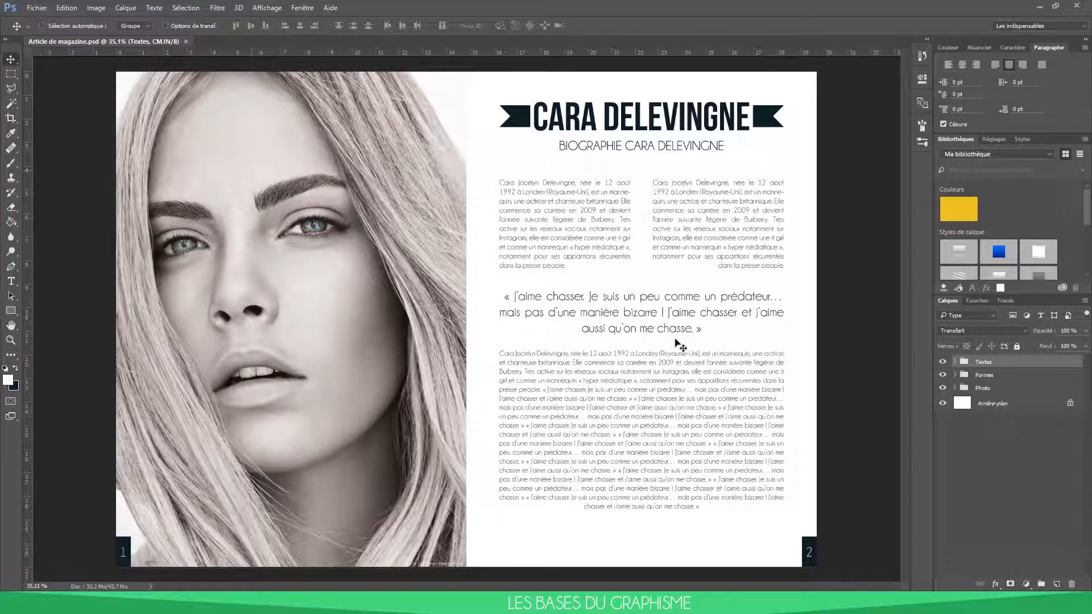
Convert the Textes, Formes and Photo groups and the background into one smart object and rasterize it.
shift+click(991, 405)
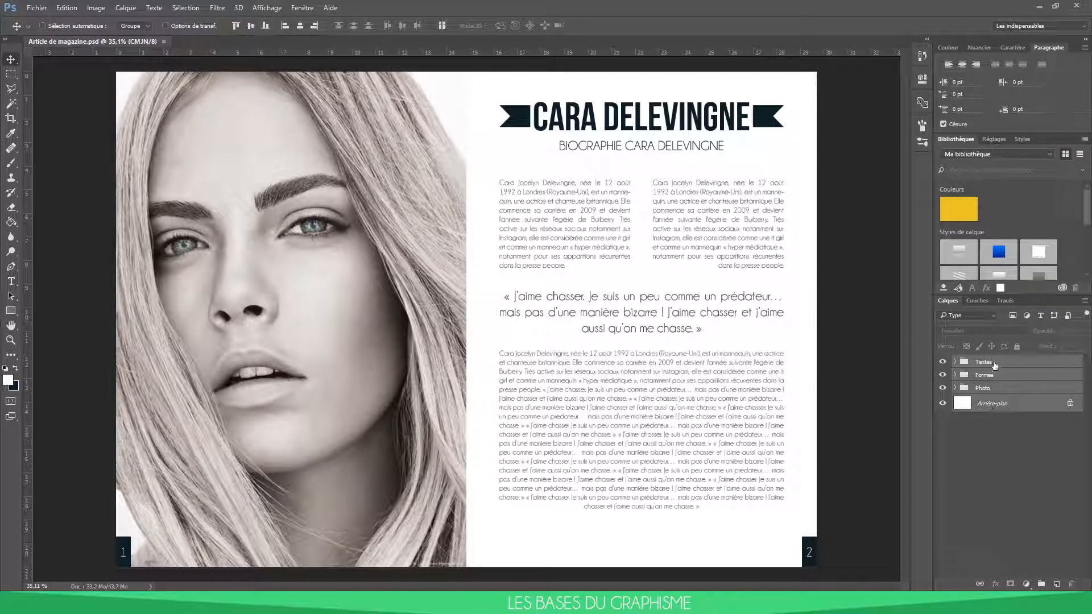
click(994, 365)
shift+click(999, 408)
right_click(999, 406)
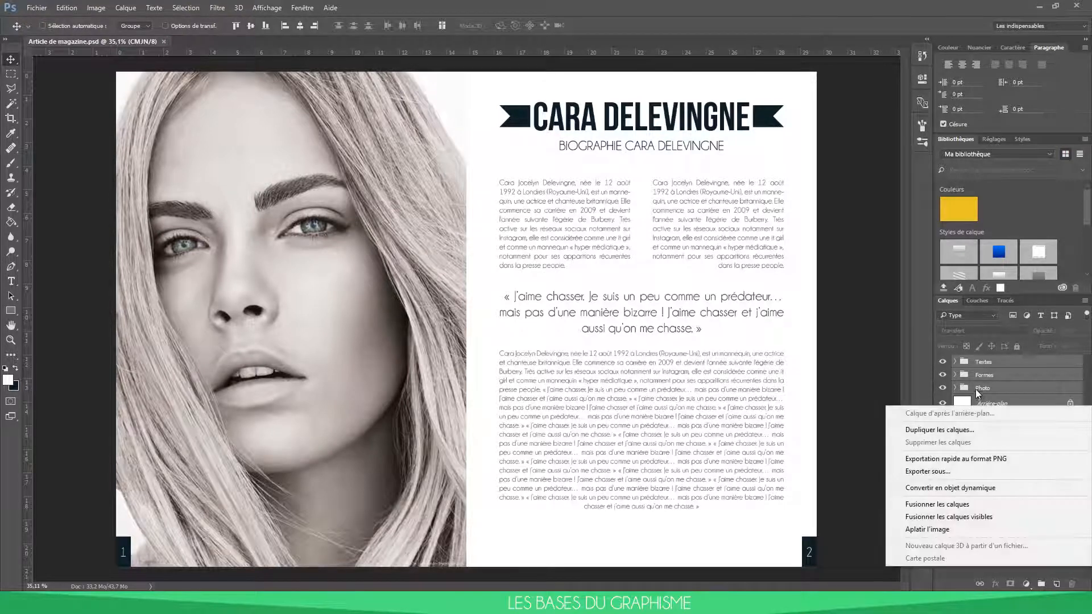
right_click(987, 363)
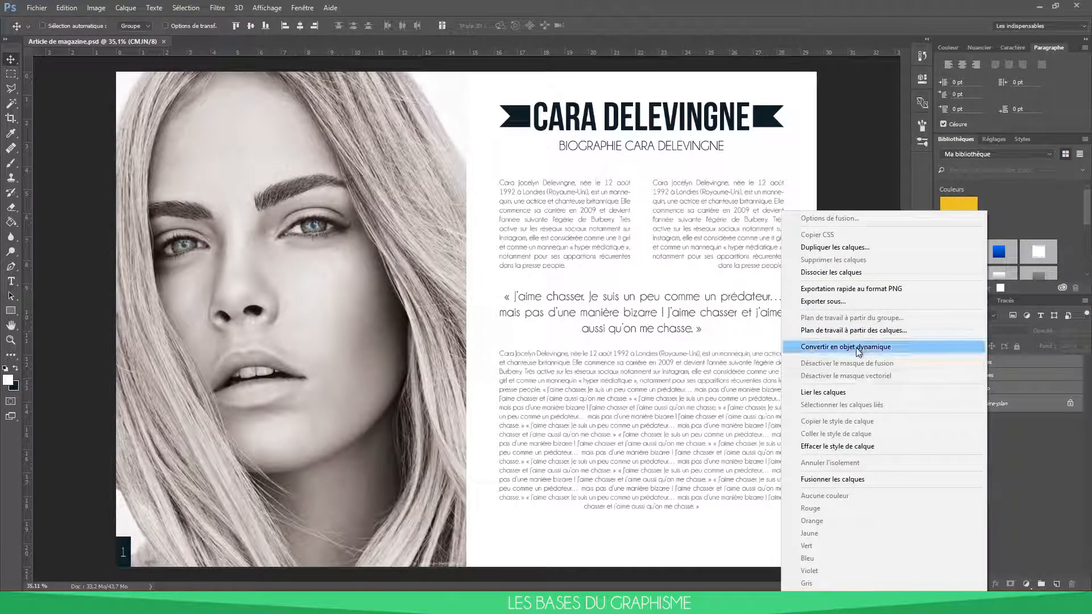
click(855, 347)
right_click(995, 364)
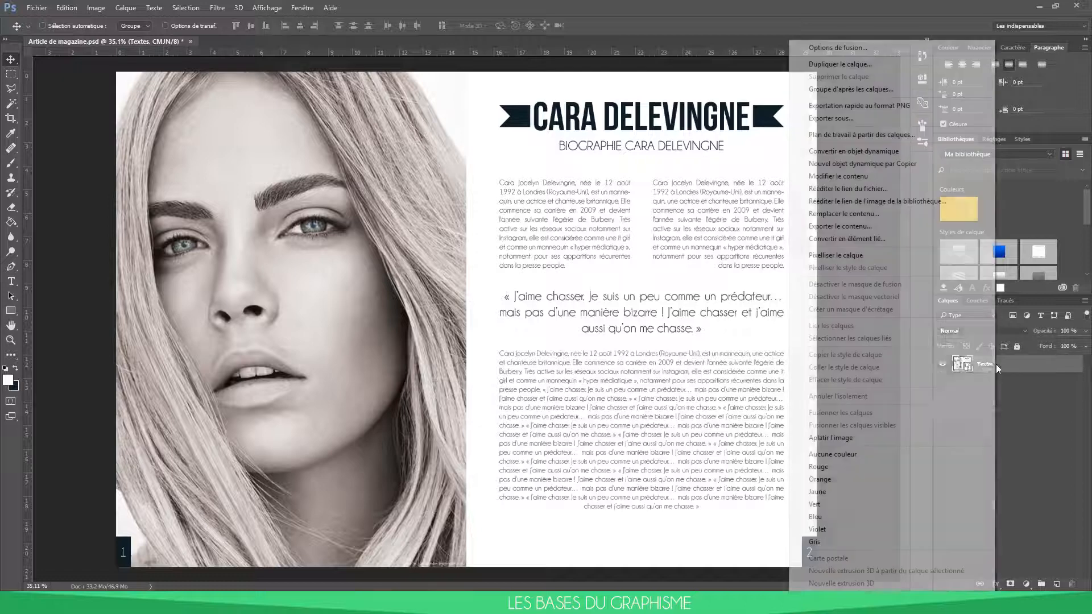
click(849, 260)
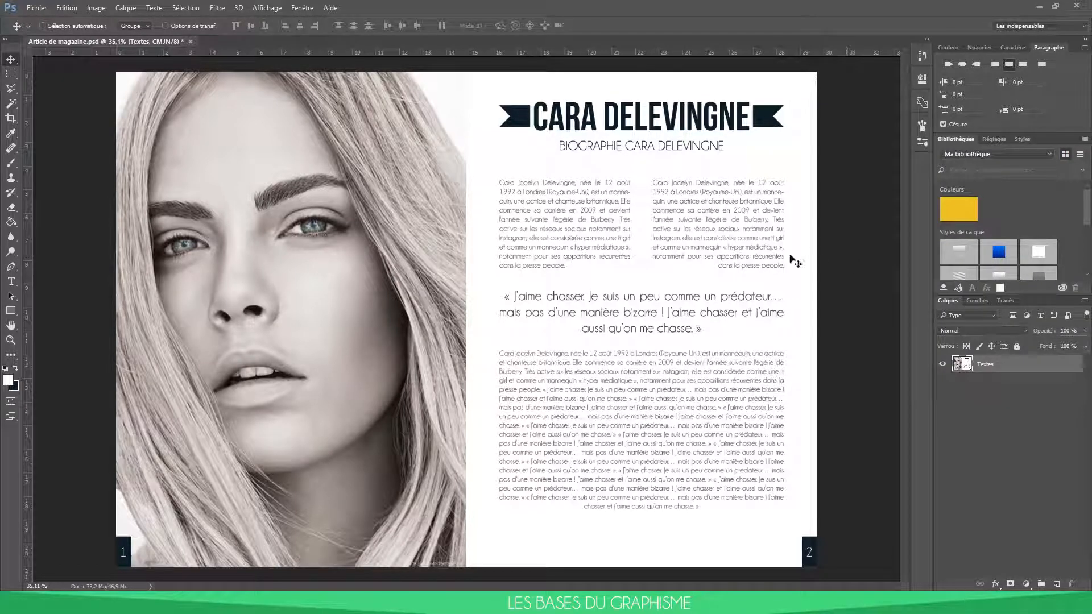
Show the guides and remove all of them except the vertical one between the two pages.
key(ctrl+semicolon)
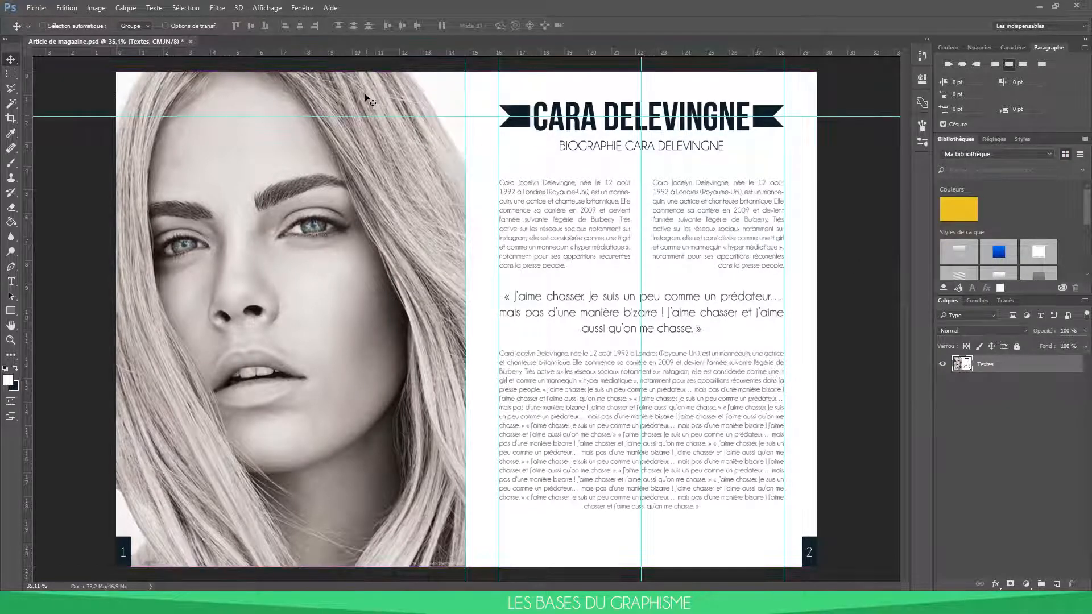
drag(371, 116, 372, 51)
drag(499, 102, 499, 51)
drag(641, 145, 26, 136)
drag(783, 185, 25, 166)
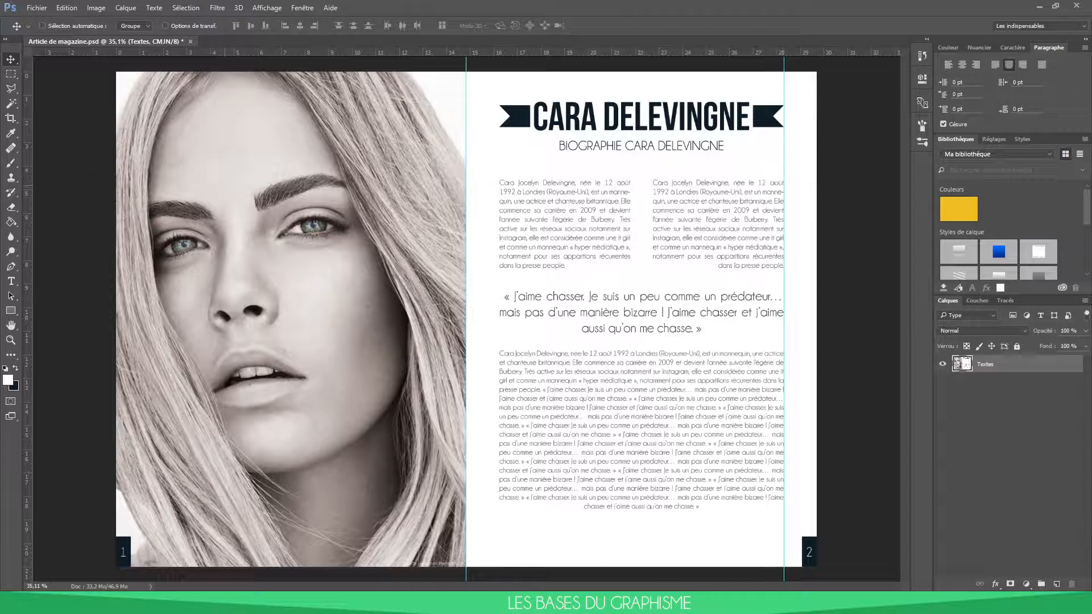
Select the left photo page with the rectangular marquee up to the centre guide and copy it to a new layer.
click(15, 74)
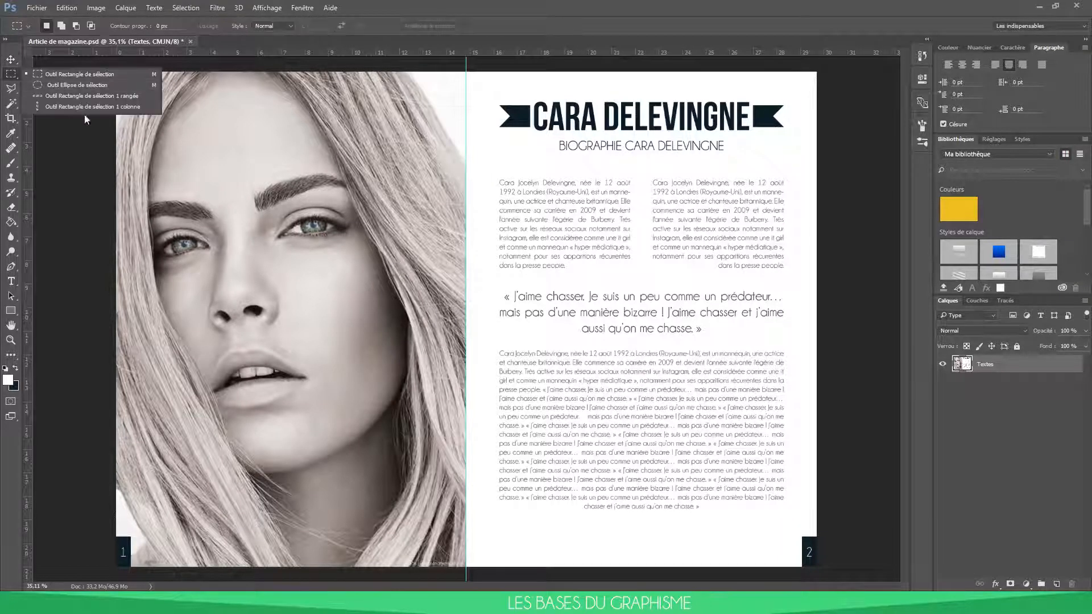
click(78, 131)
drag(116, 72, 466, 566)
key(ctrl+semicolon)
key(ctrl+j)
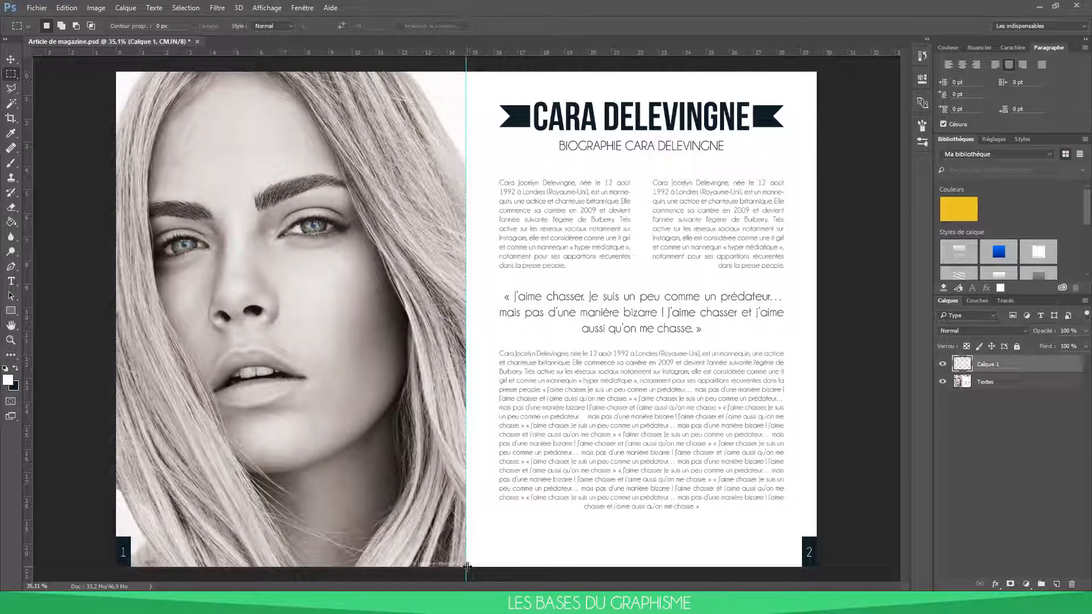
Rename the copied left-page layer Page 1 and the full spread layer Article.
double_click(986, 364)
text(Pag)
key(Return)
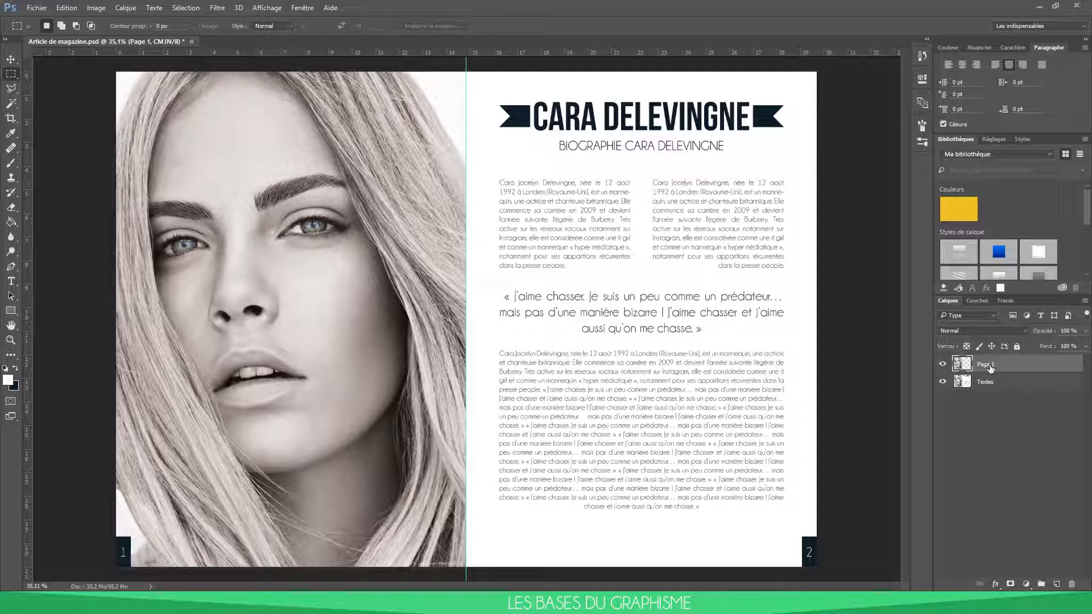
click(993, 383)
double_click(986, 380)
text(Article)
key(Return)
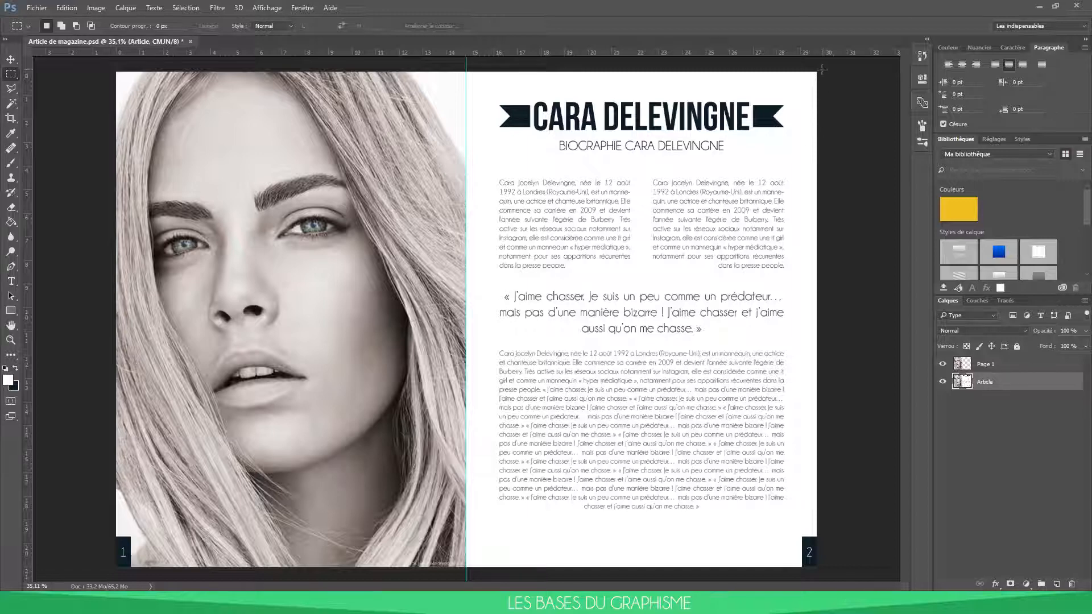
Select the right text page from its outer edge to the centre guide and copy it to a new layer.
drag(821, 69, 853, 245)
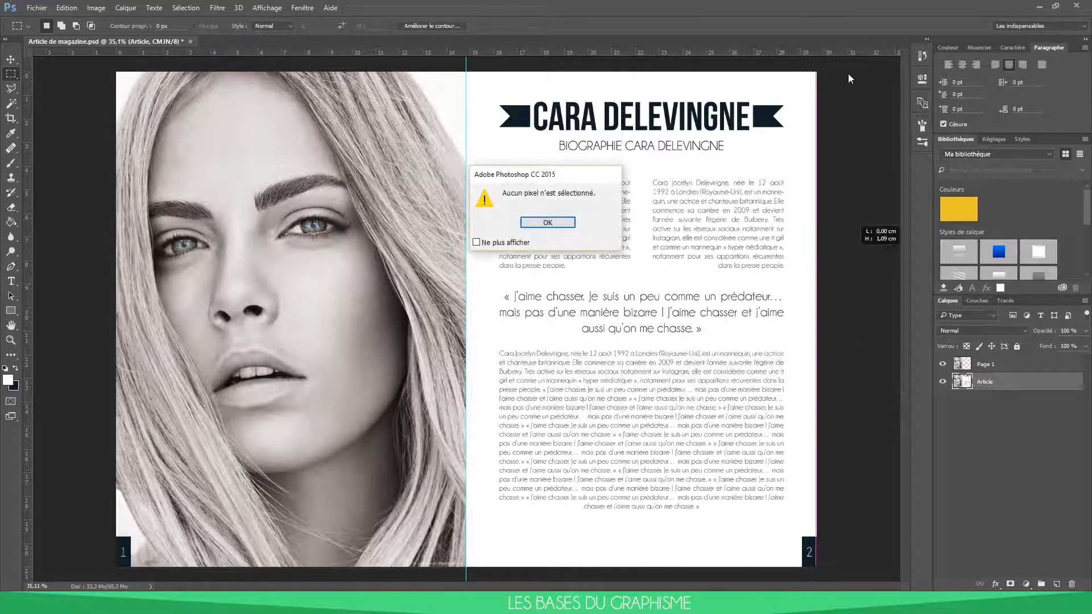
click(556, 222)
drag(817, 72, 465, 566)
key(ctrl+j)
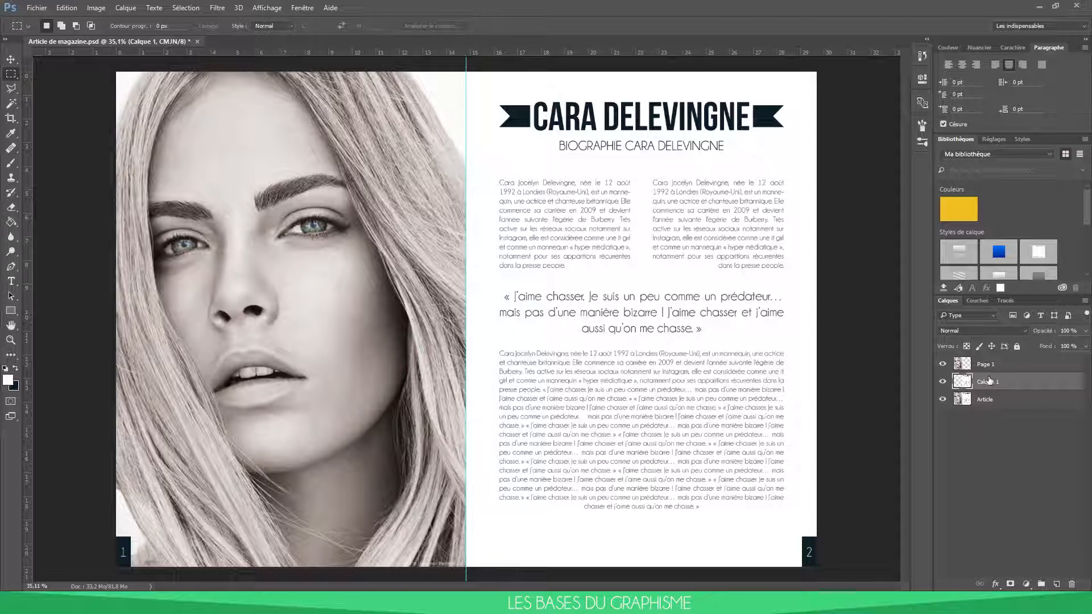
Rename the copied right-page layer Page 2 and place the Page 1 layer beneath it.
double_click(990, 383)
text(Page 2)
key(Return)
drag(987, 363, 1000, 378)
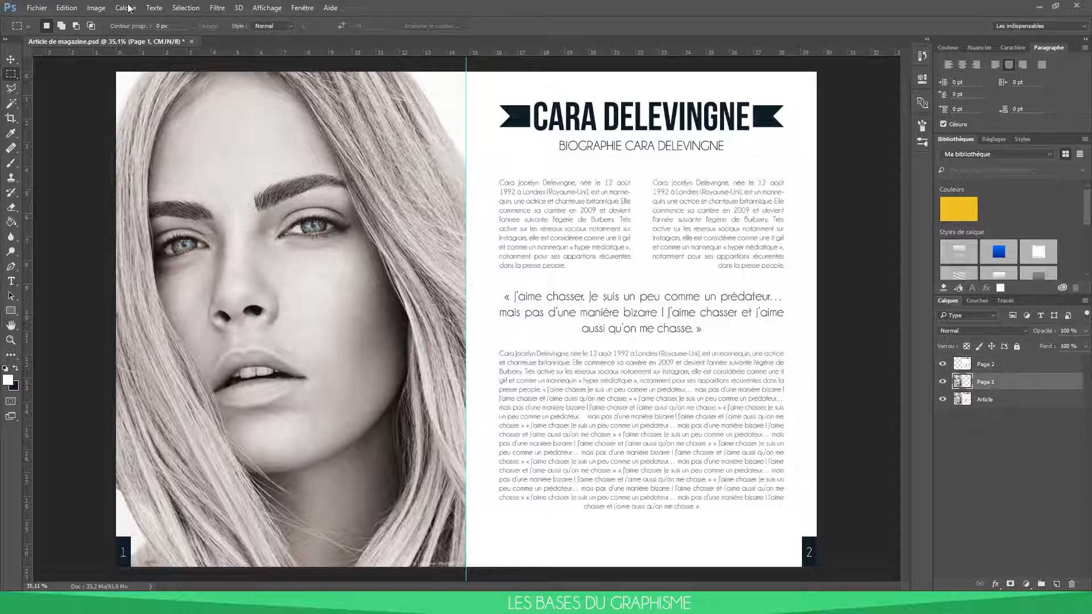
Open the Mockup - Magazine file from the Fichiers pour tuto folder.
click(36, 8)
click(74, 30)
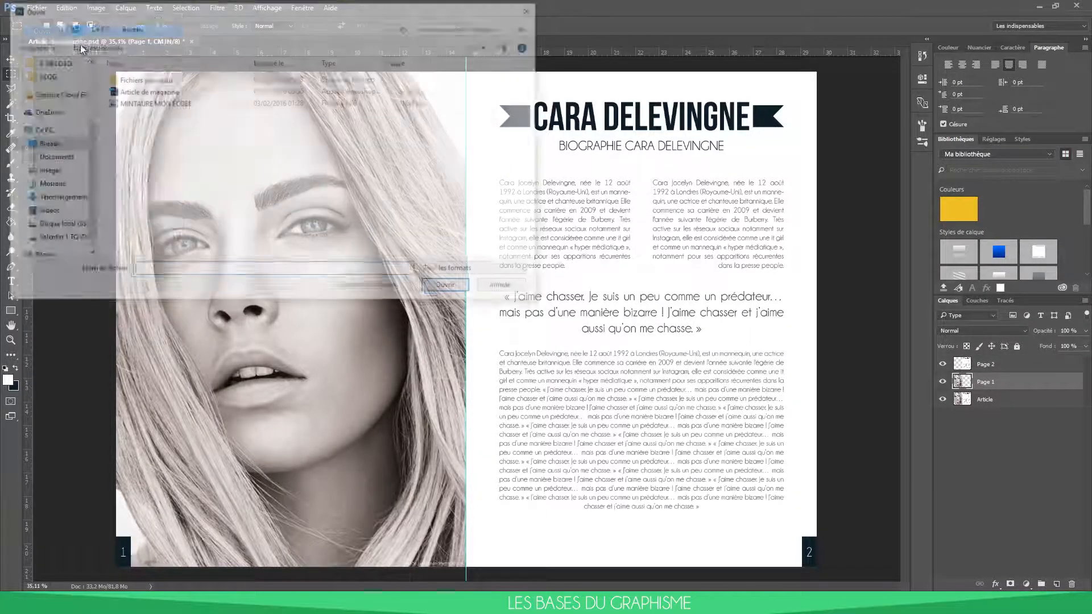
double_click(139, 80)
click(149, 92)
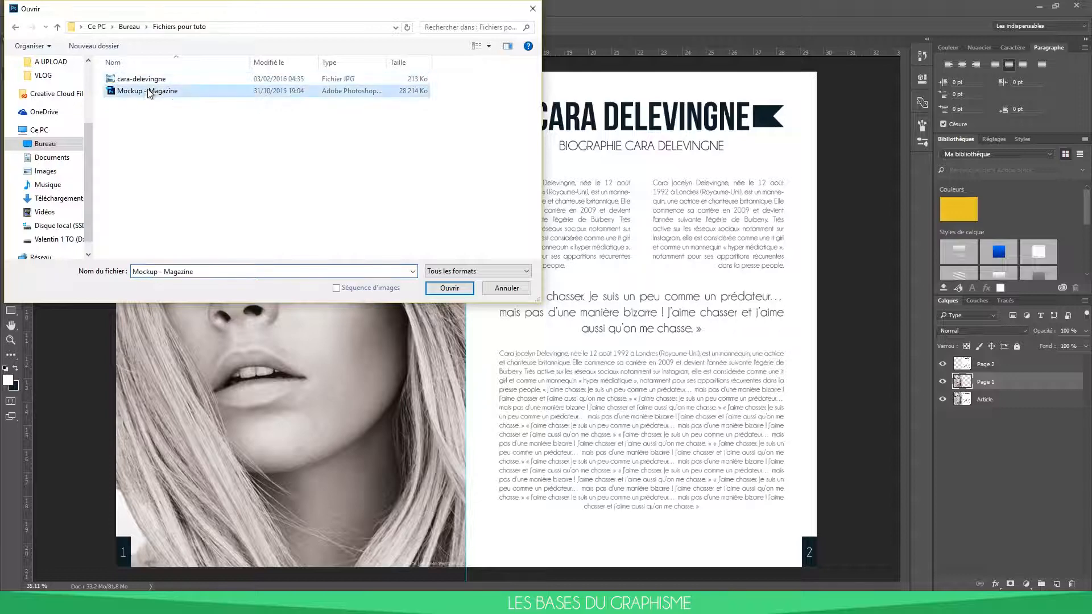
double_click(151, 93)
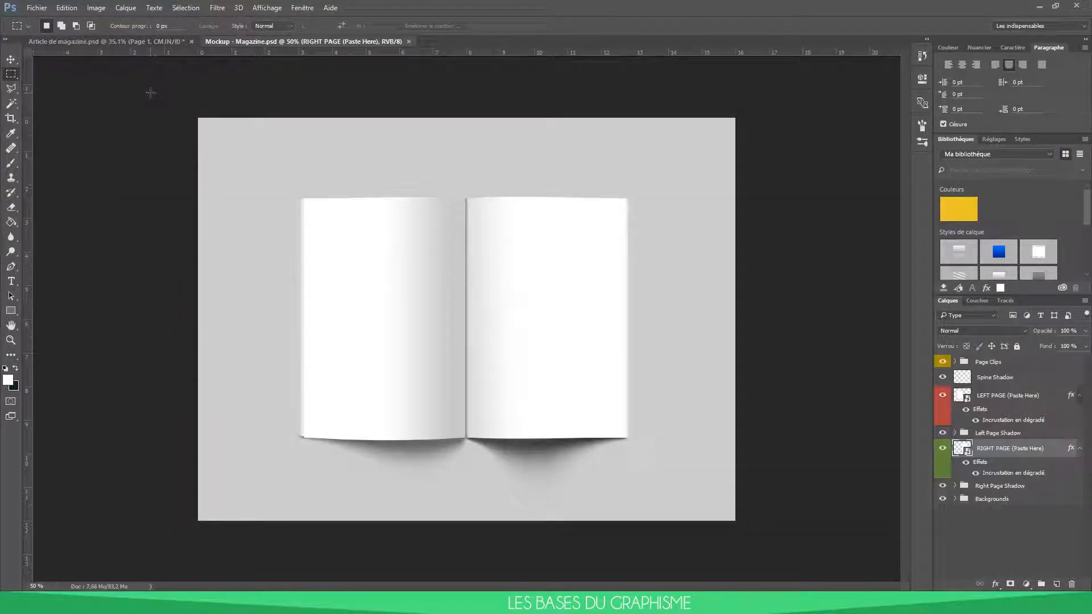
Collapse the effects of the LEFT PAGE and RIGHT PAGE layers and open the LEFT PAGE smart object's contents.
click(1078, 395)
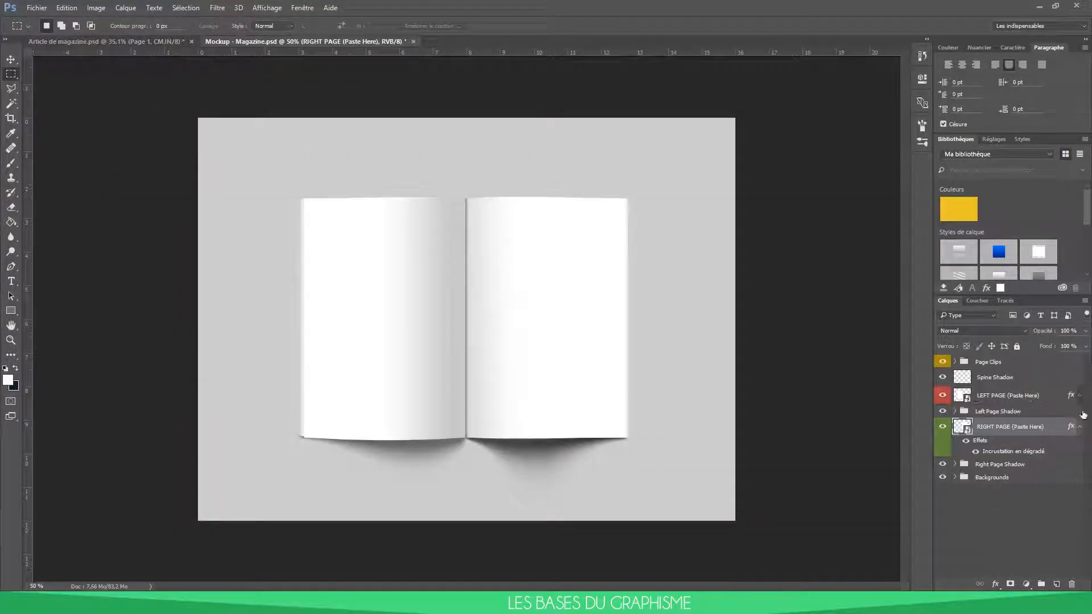
click(1079, 426)
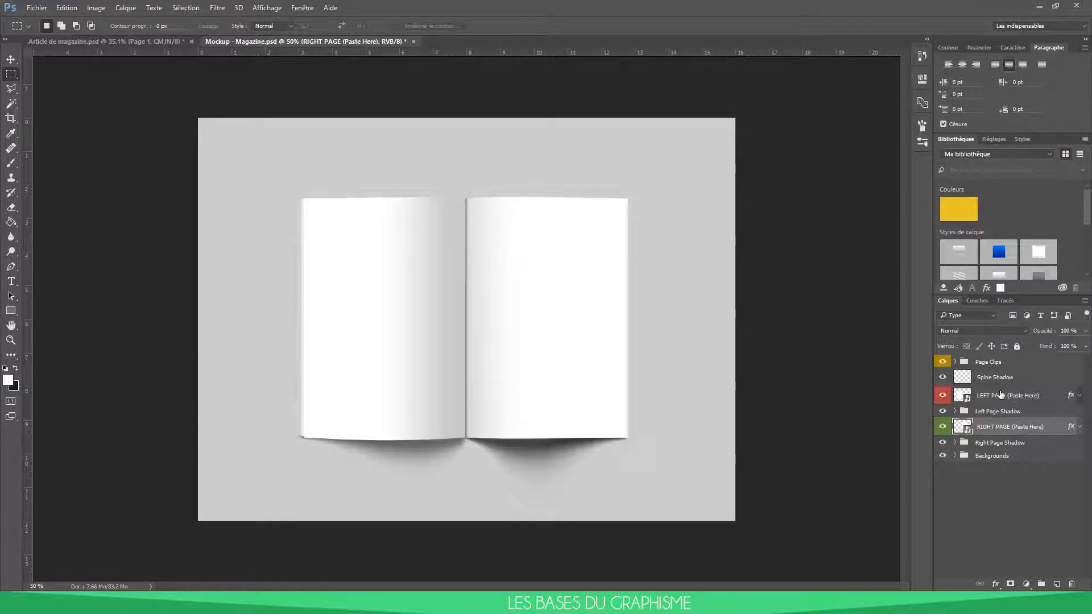
click(1000, 394)
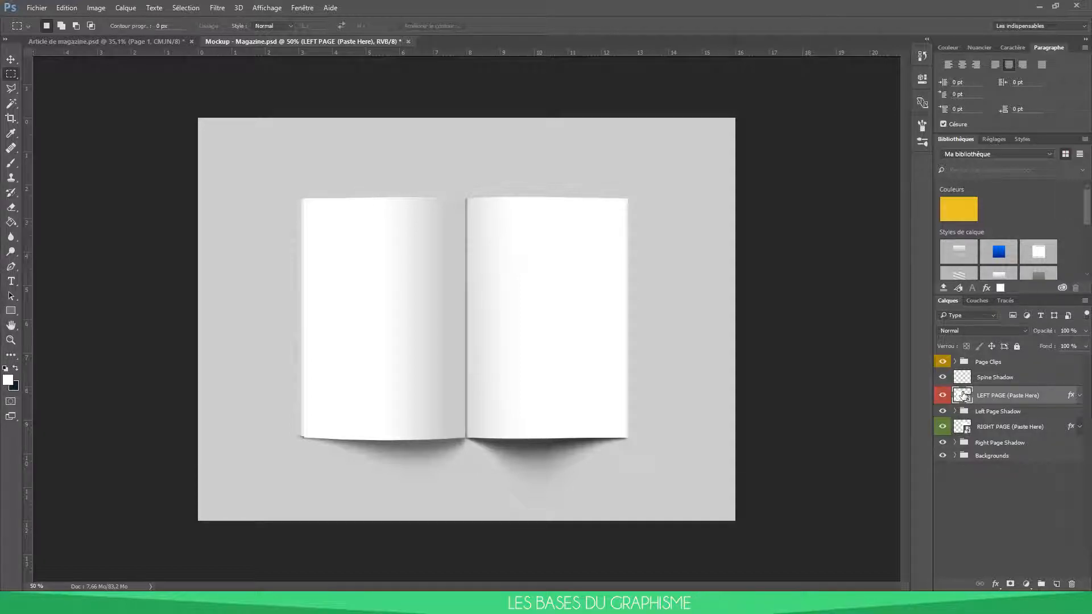
double_click(962, 394)
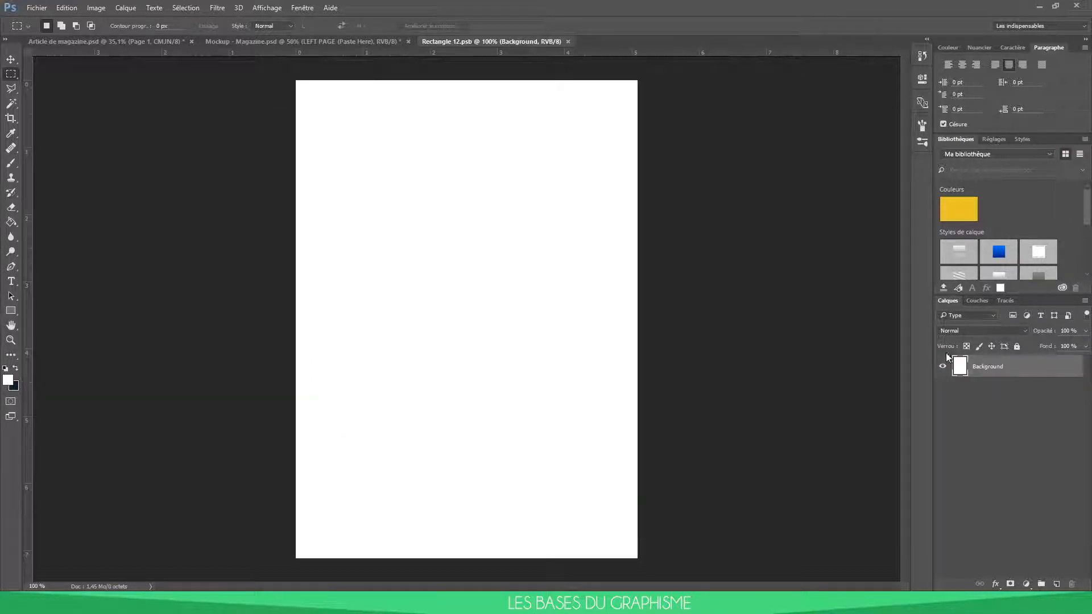
Duplicate the Page 1 layer from Article de magazine.psd into the Rectangle 12.psb document.
click(148, 39)
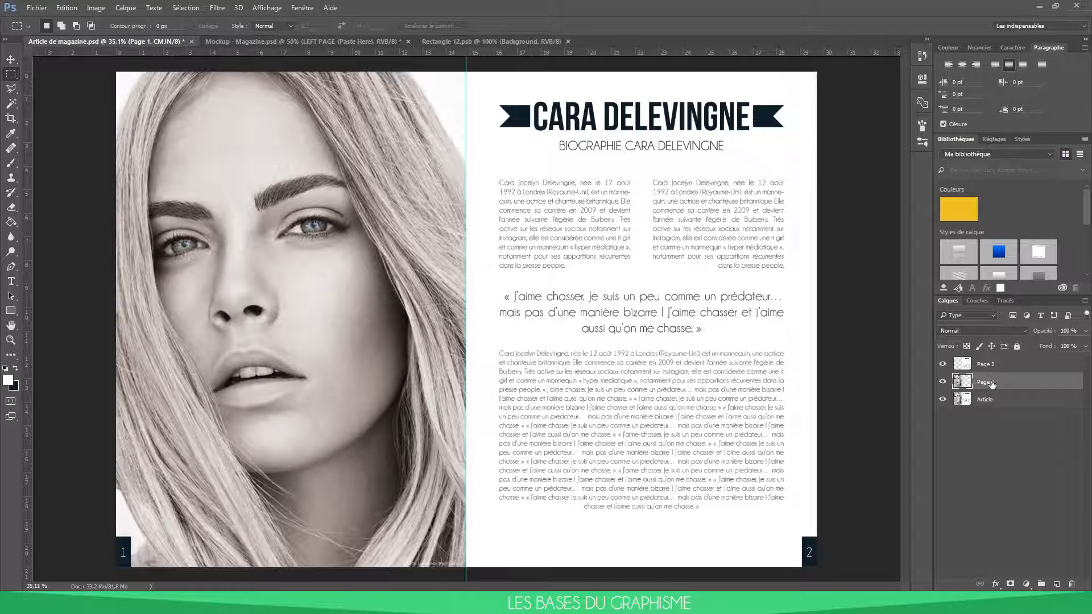
right_click(992, 385)
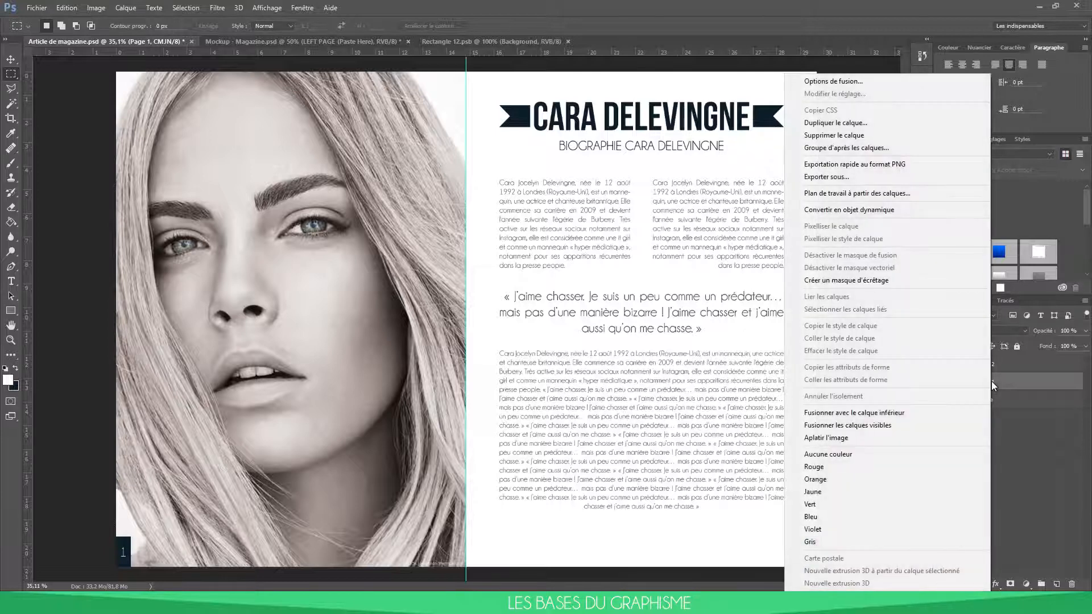
click(833, 123)
click(537, 231)
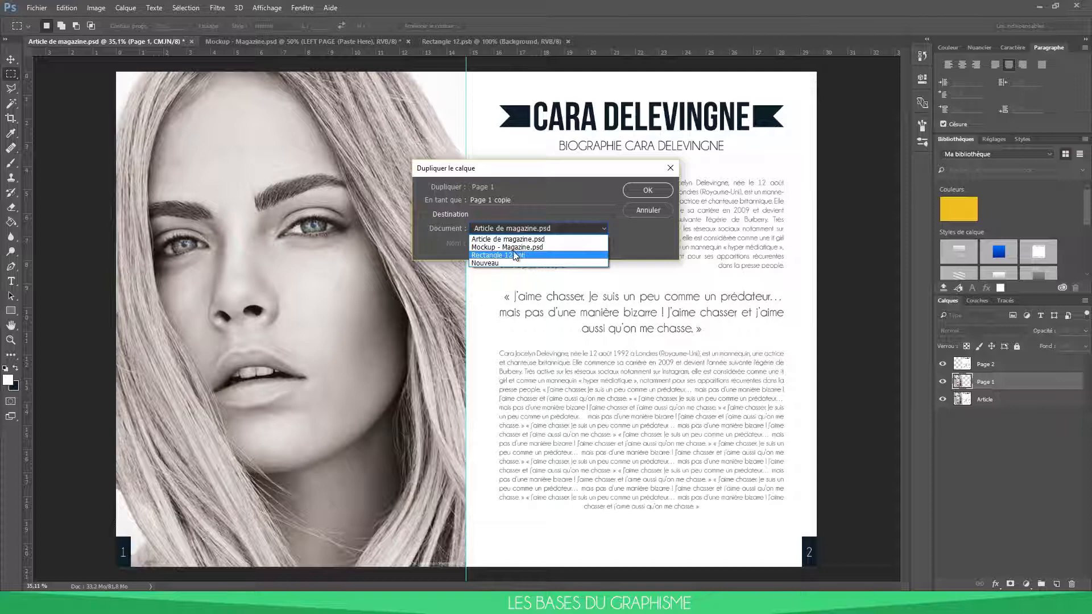
click(482, 255)
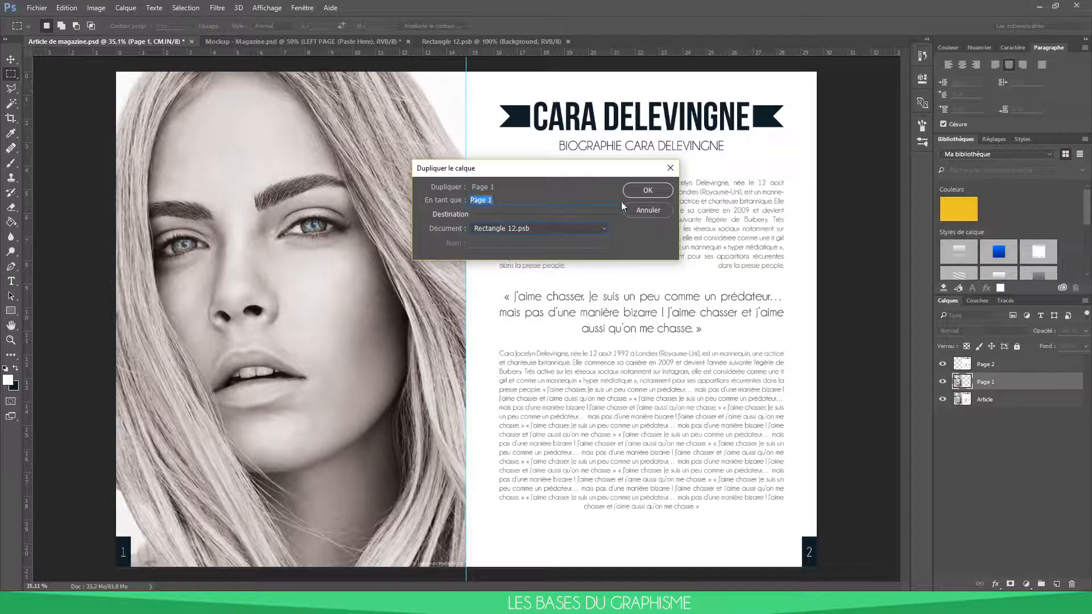
click(646, 190)
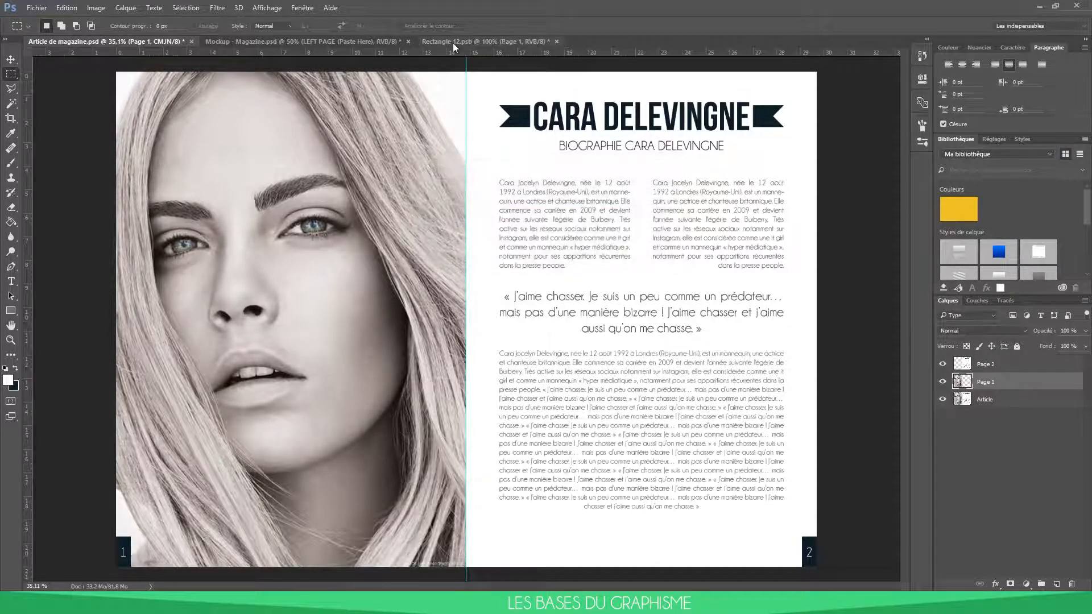
Scale the Page 1 layer down in Rectangle 12.psb so the portrait page fits the canvas.
click(452, 42)
key(ctrl+t)
key(ctrl+0)
key(ctrl+minus)
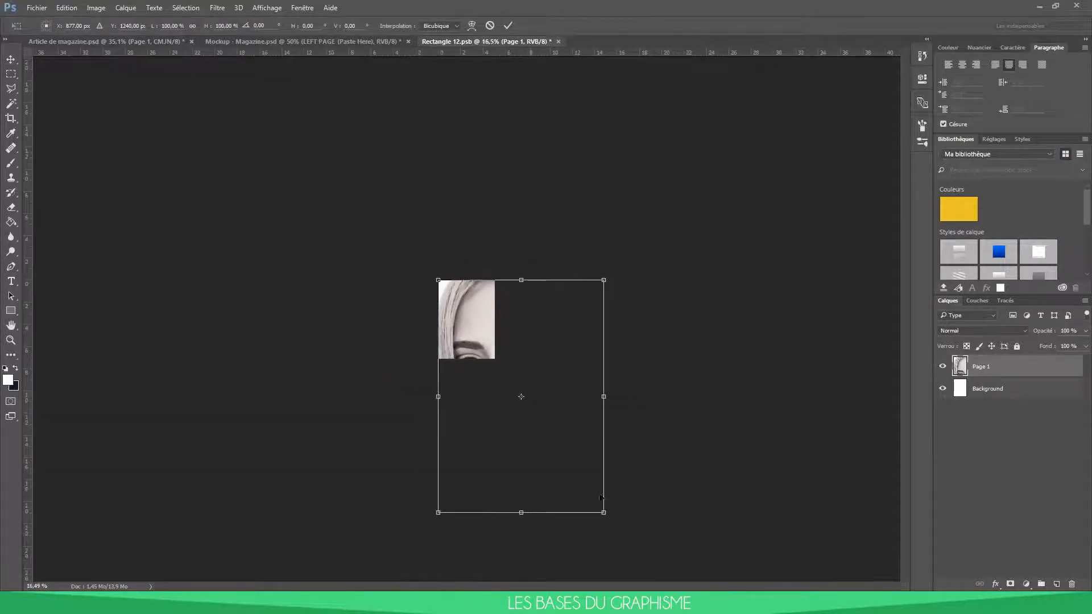
drag(603, 512, 496, 359)
key(Return)
key(ctrl+0)
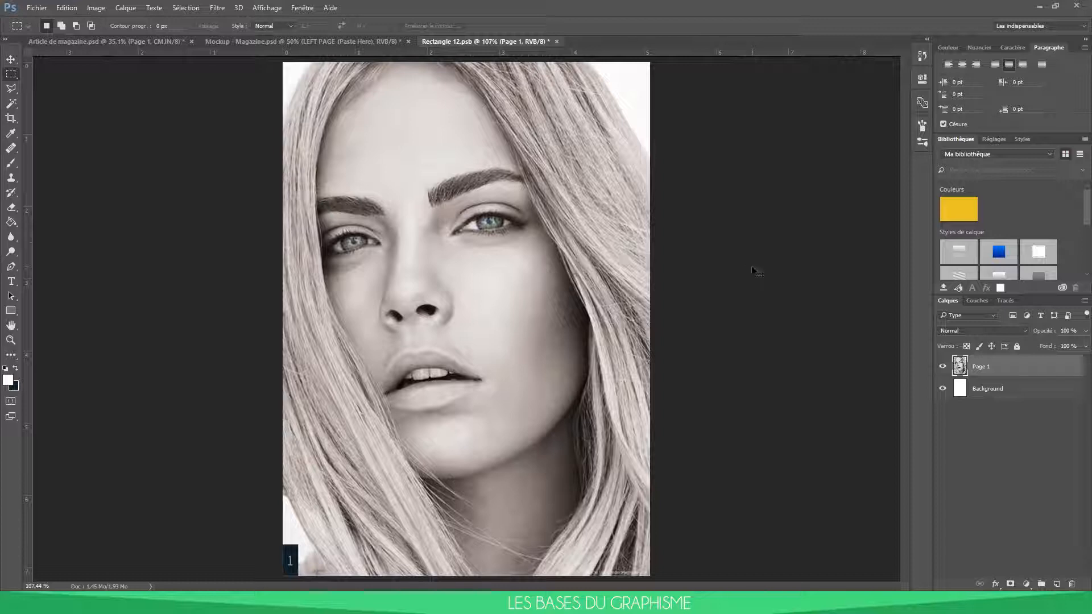
Save the left page's smart object contents to update the magazine mockup and close Rectangle 12.psb.
key(ctrl+s)
click(292, 41)
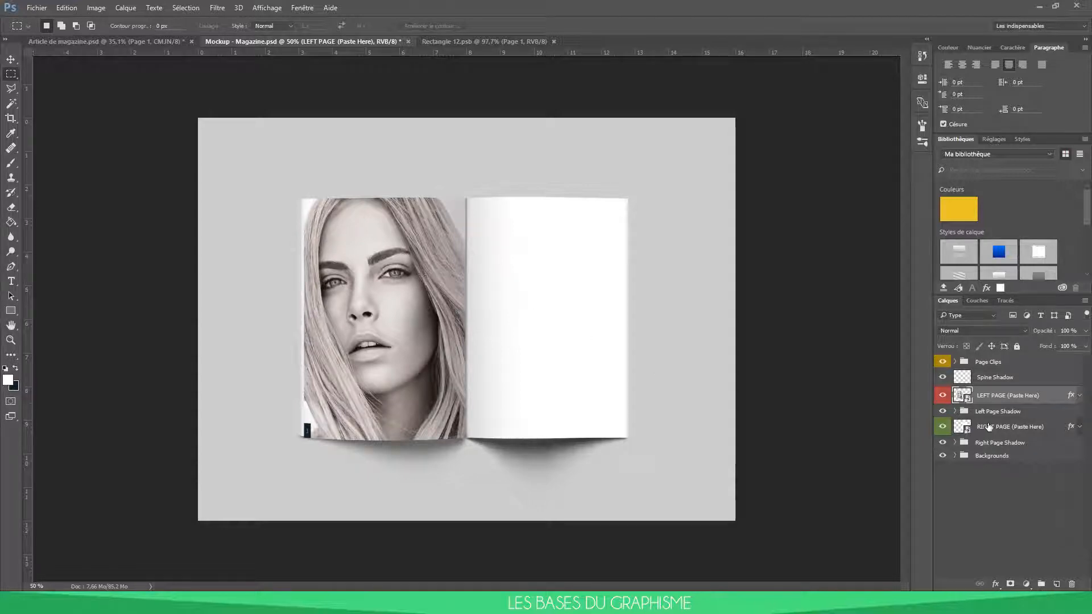
click(526, 43)
click(554, 42)
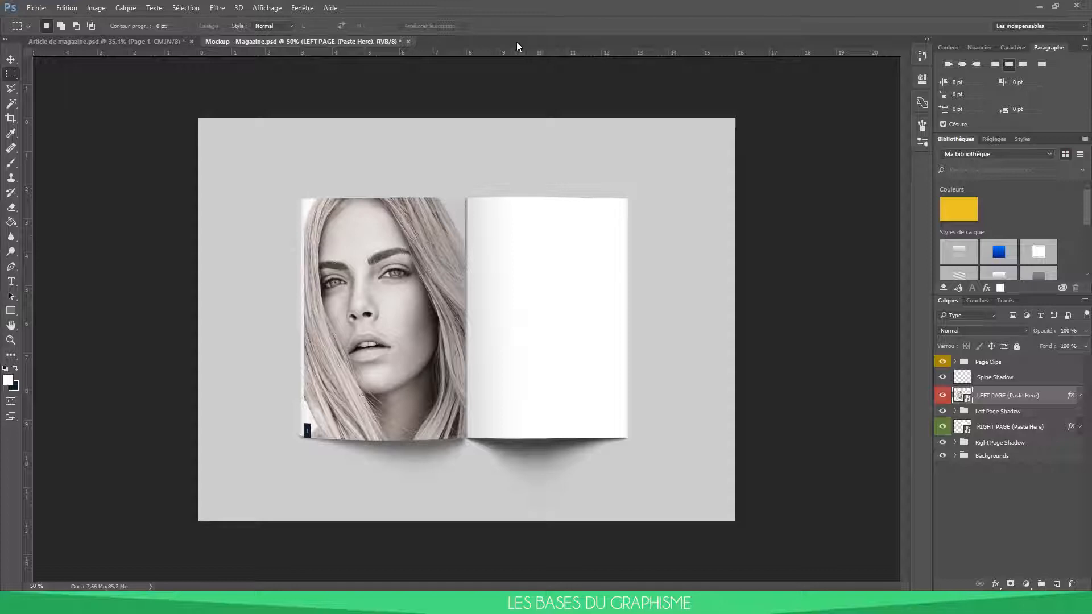
Open the RIGHT PAGE smart object's contents and select the Page 2 layer in Article de magazine.psd.
click(954, 430)
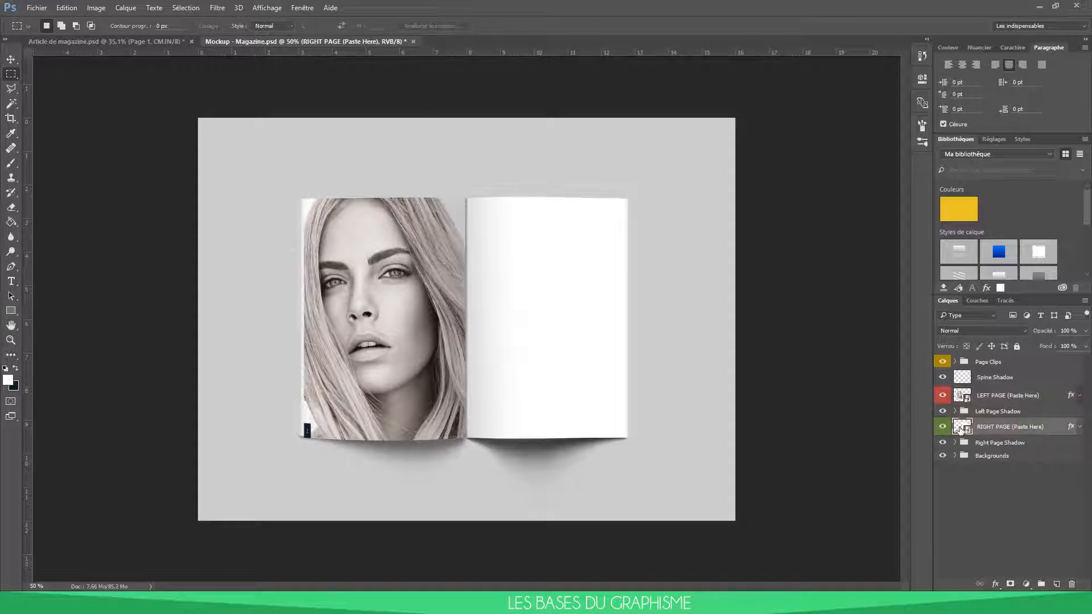
double_click(959, 427)
click(93, 40)
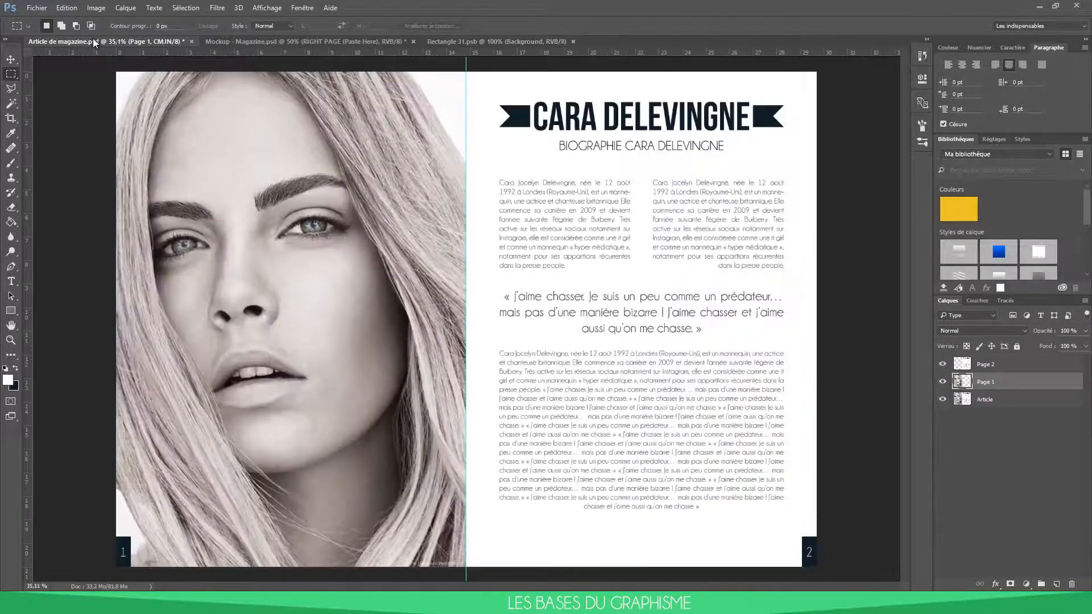
click(996, 367)
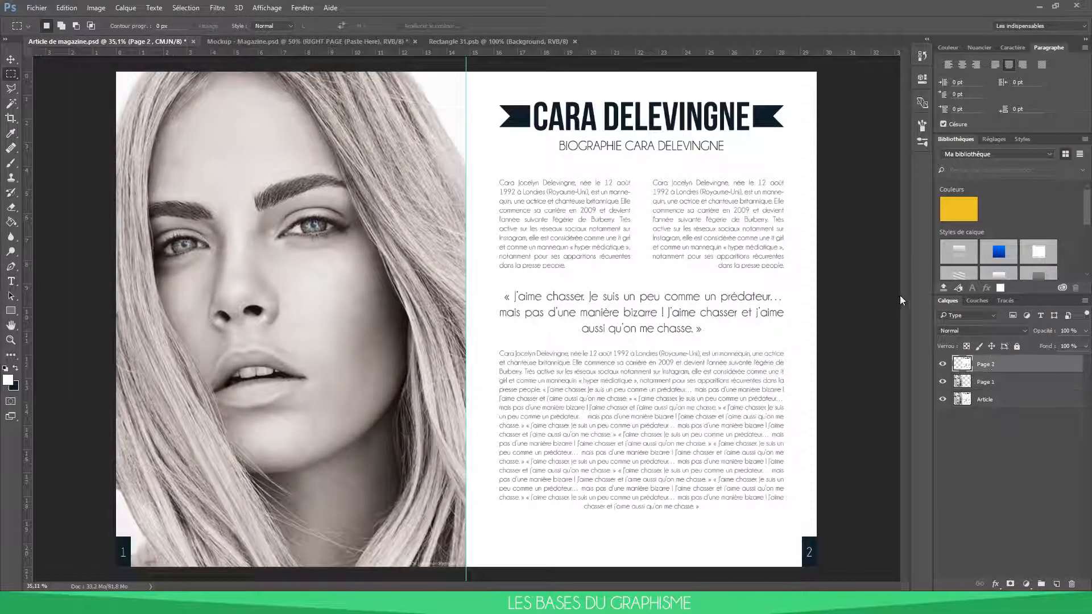
right_click(1016, 374)
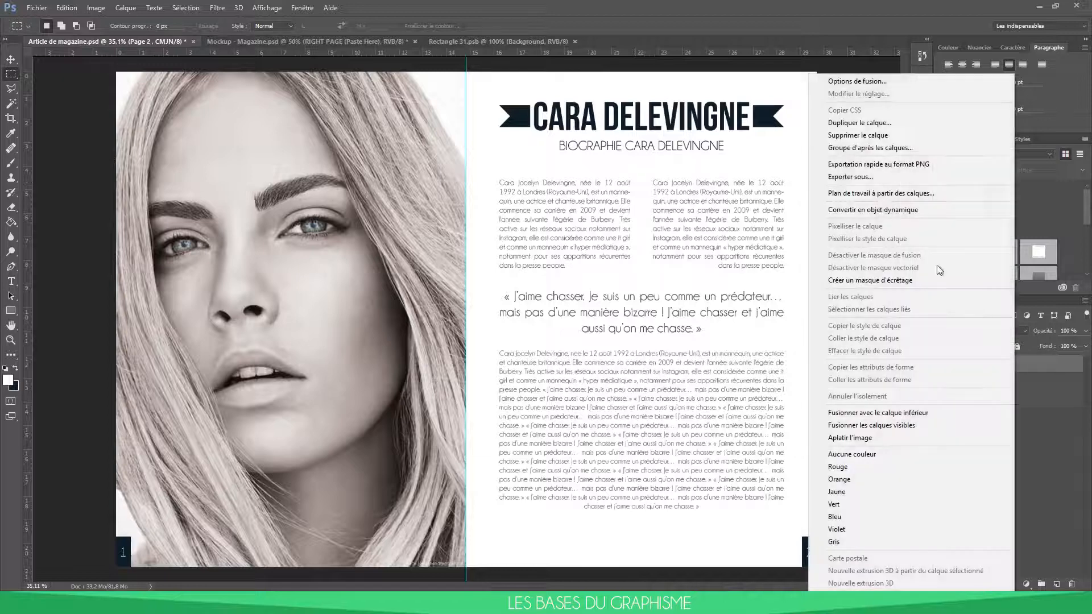
click(830, 137)
click(592, 223)
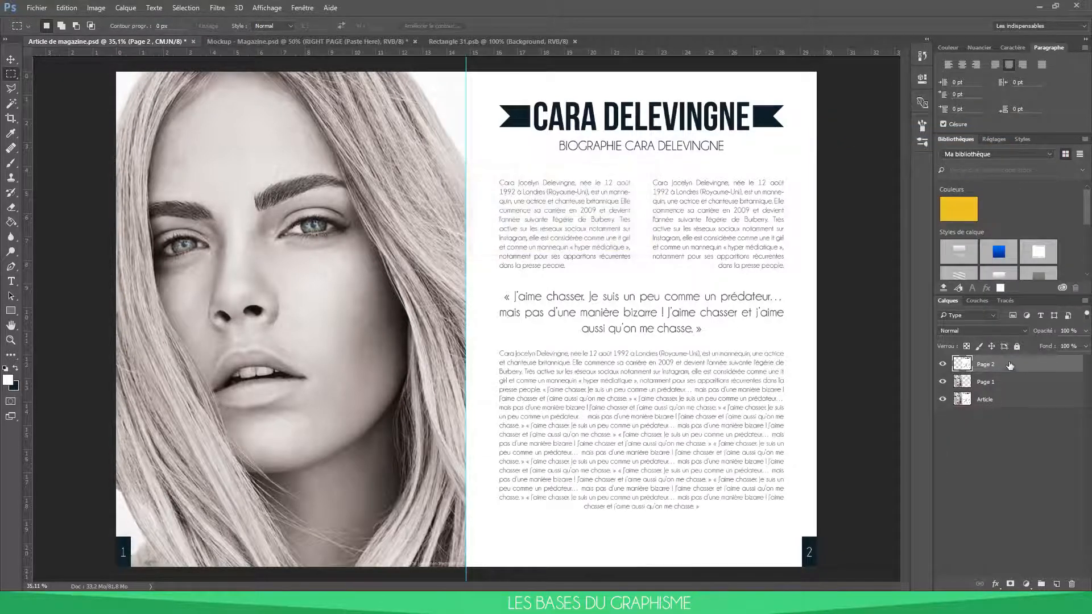
Duplicate the Page 2 layer from Article de magazine.psd into the Rectangle 31.psb document.
right_click(1011, 367)
click(855, 123)
click(537, 228)
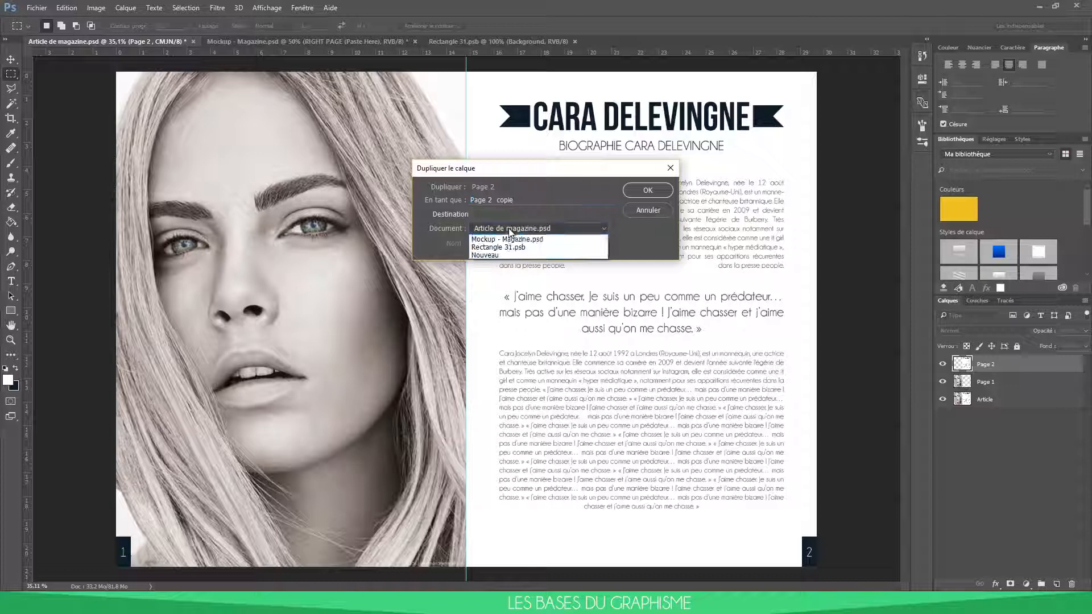
click(504, 257)
click(647, 190)
Move the Page 2 layer to the canvas's upper-left corner in Rectangle 31.psb and scale it down to fit the page.
click(455, 43)
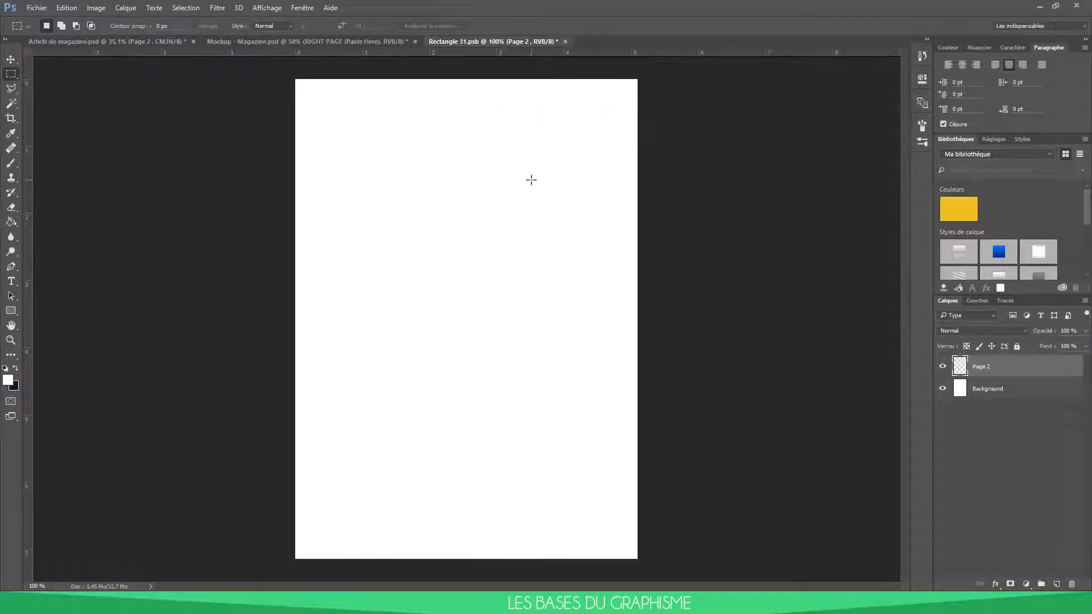
scroll(520, 245, down, 4)
scroll(539, 285, down, 1)
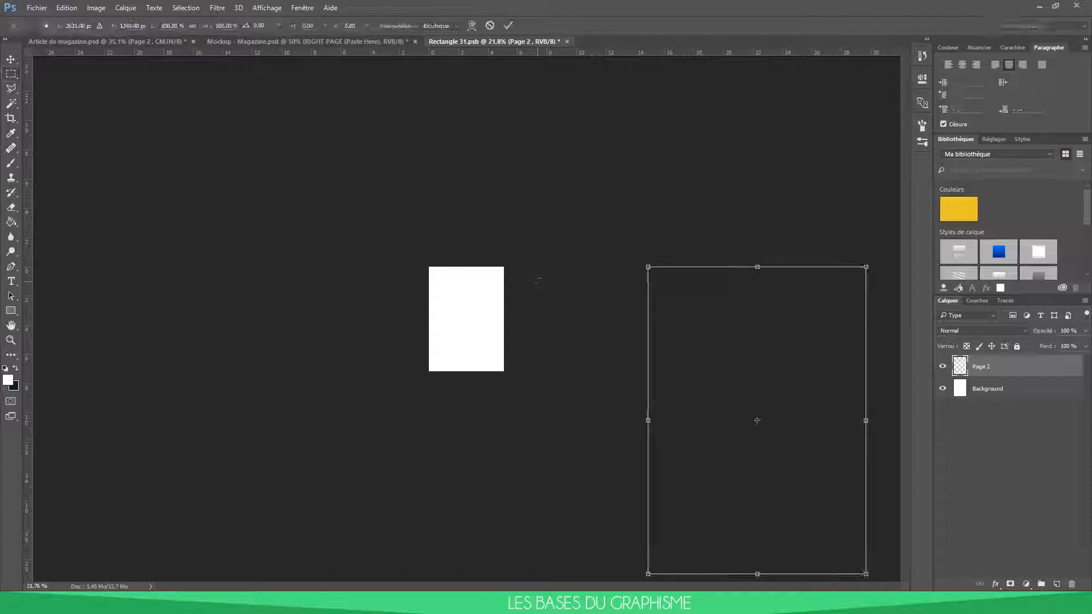
key(ctrl+t)
drag(536, 311, 523, 305)
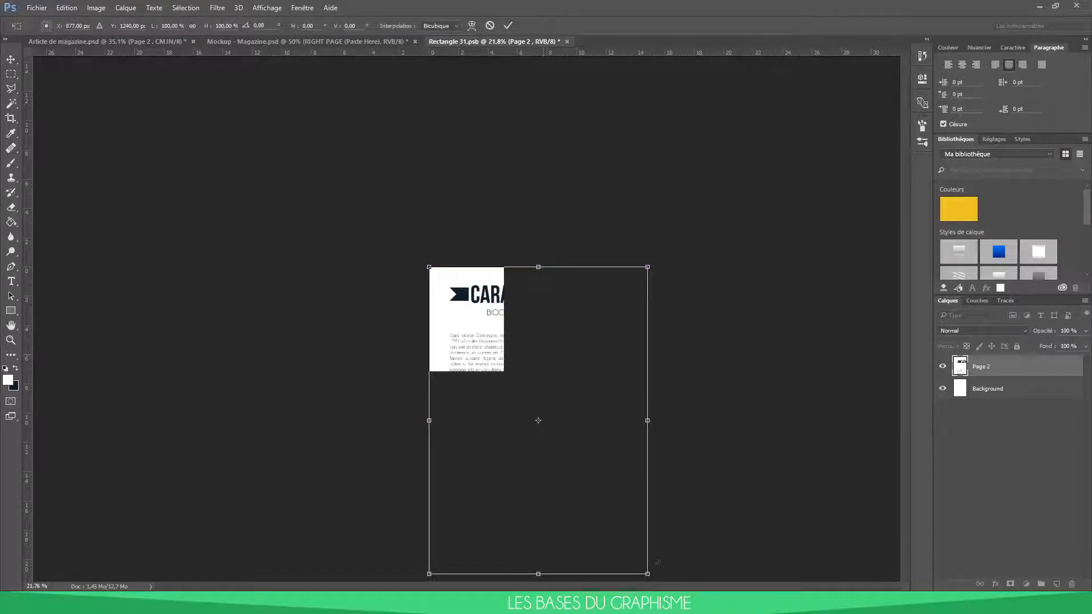
drag(649, 576, 508, 378)
key(Return)
scroll(508, 378, up, 8)
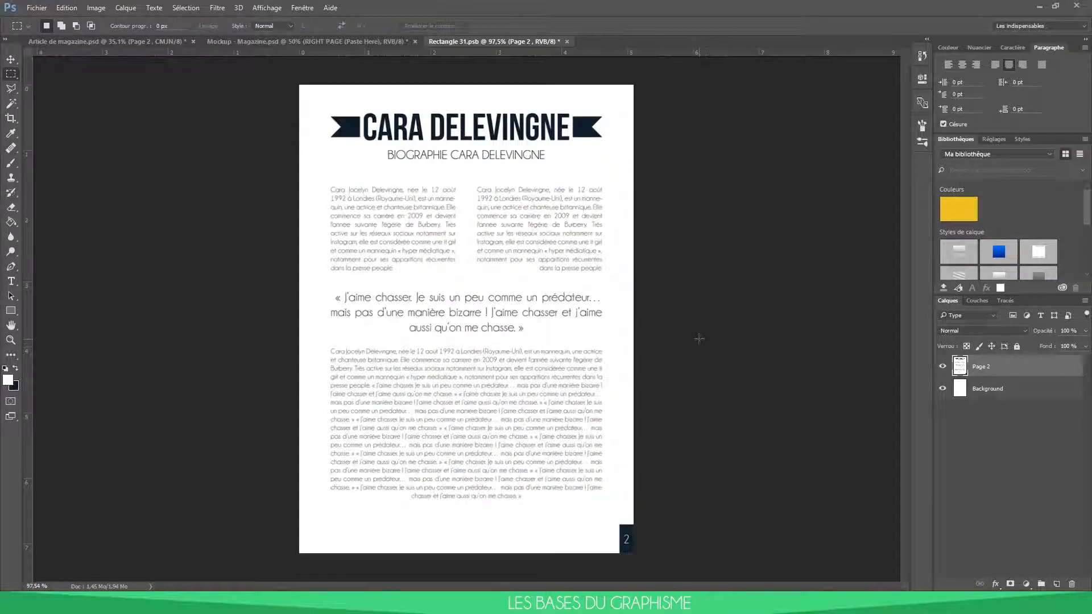
Save the right page's smart object contents to update the magazine mockup and close Rectangle 31.psb.
key(ctrl+s)
click(320, 38)
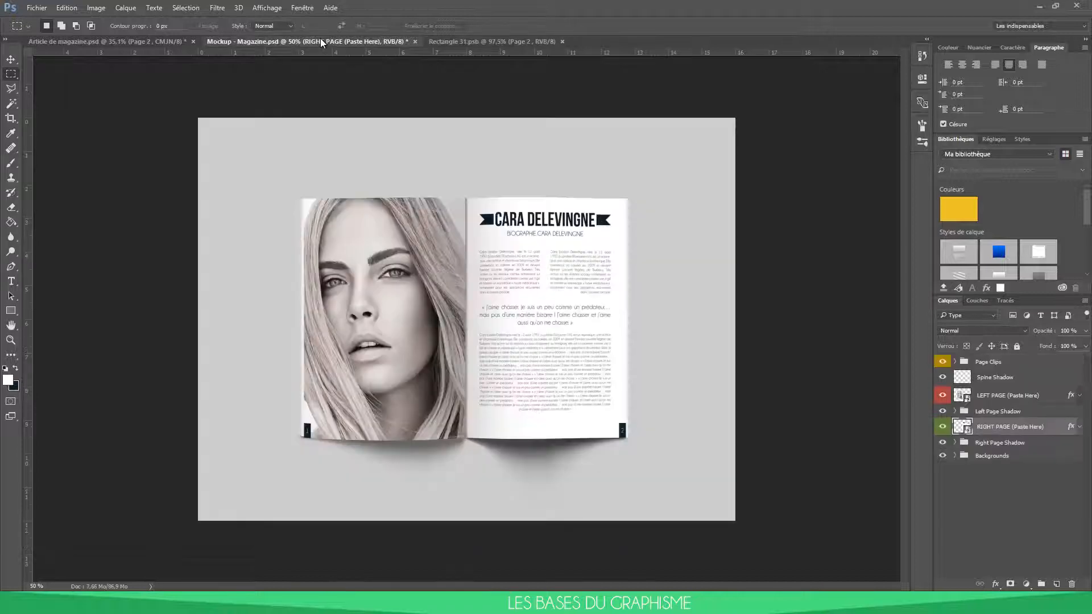
click(429, 42)
click(561, 41)
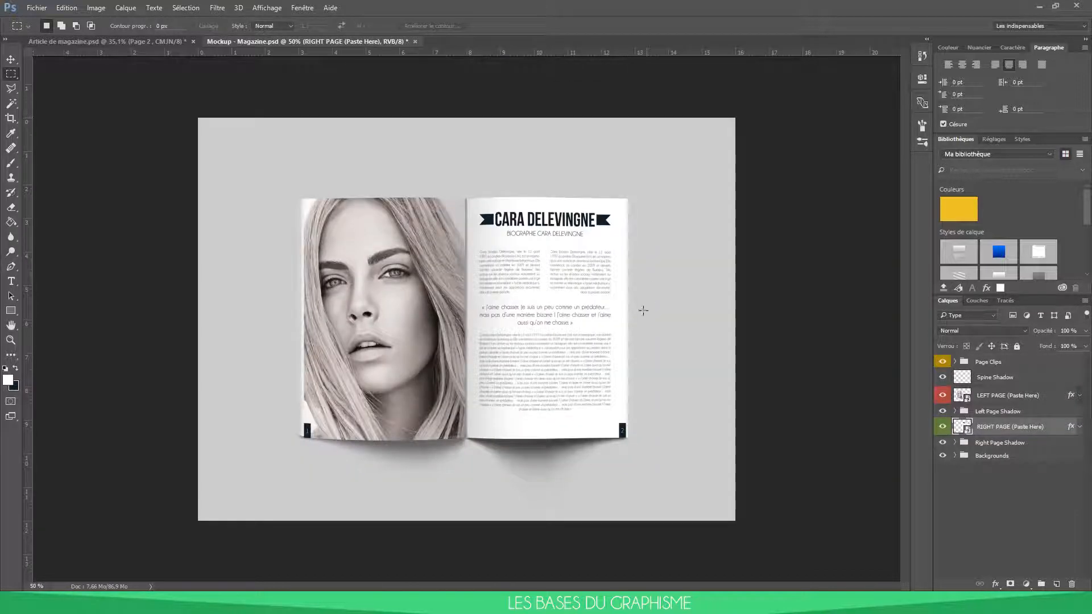
scroll(566, 322, up, 1)
scroll(566, 322, up, 3)
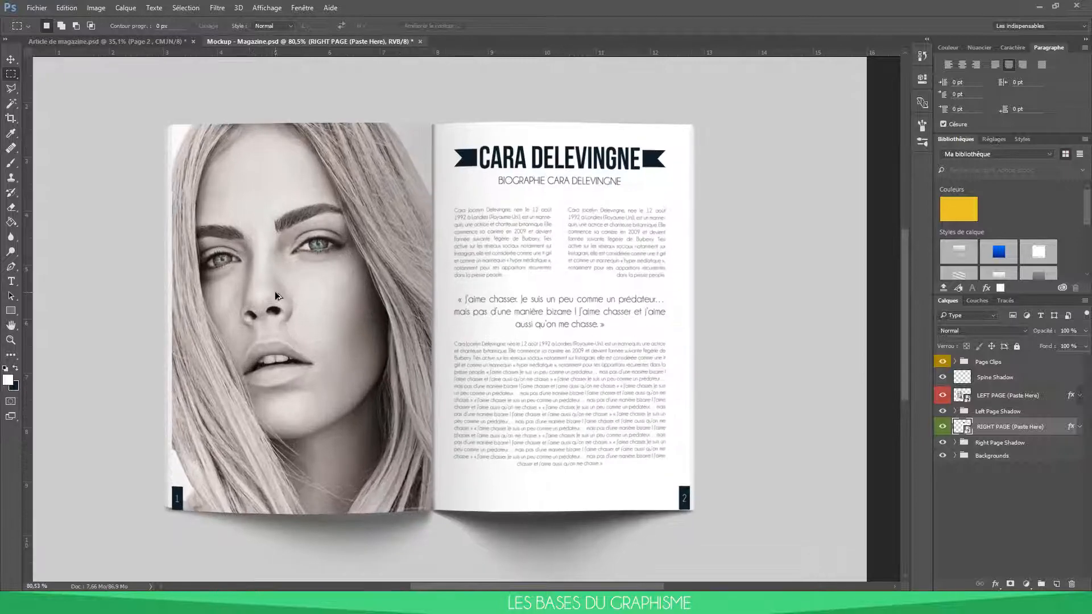
scroll(275, 291, down, 5)
scroll(274, 291, up, 1)
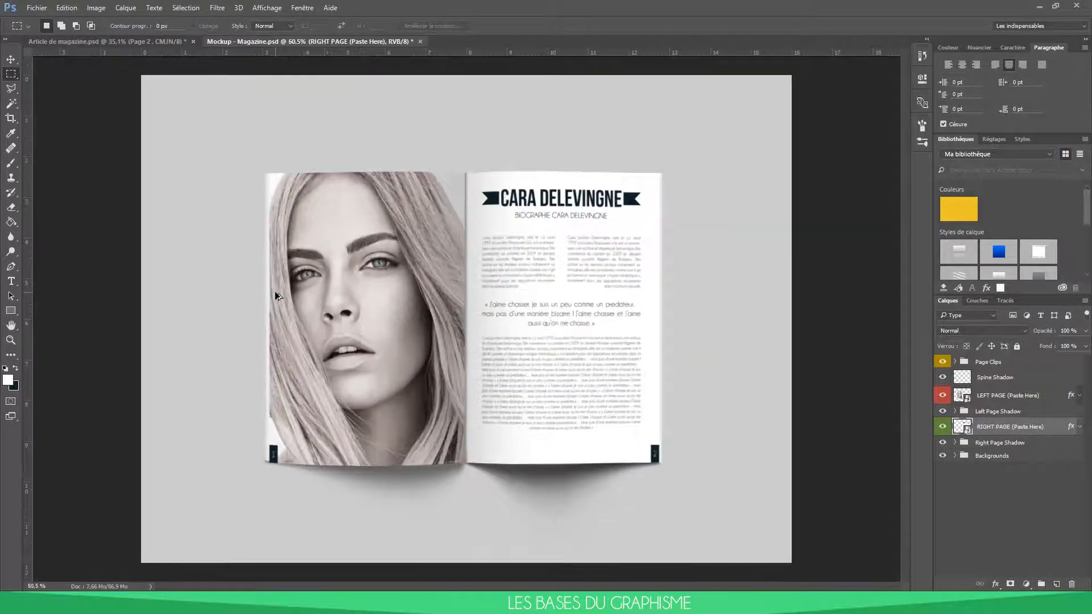